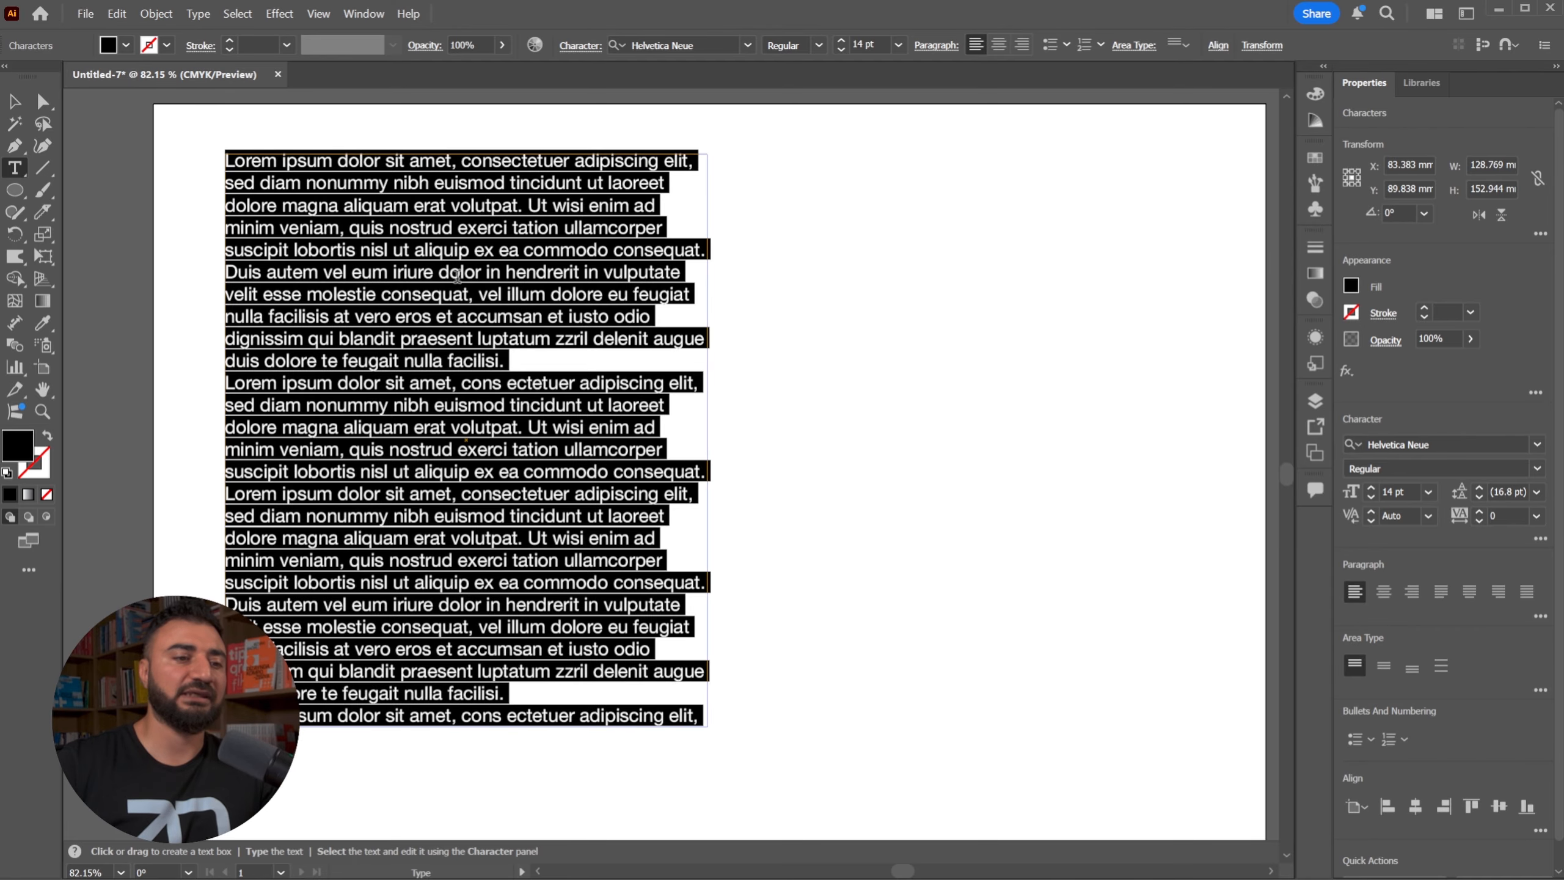
Place a point-type "Lorem ipsum" heading beside the paragraph block and scale it up to about 45 pt.
{"action": "left_click_drag", "start_coordinate": [589, 272], "coordinate": [456, 250]}
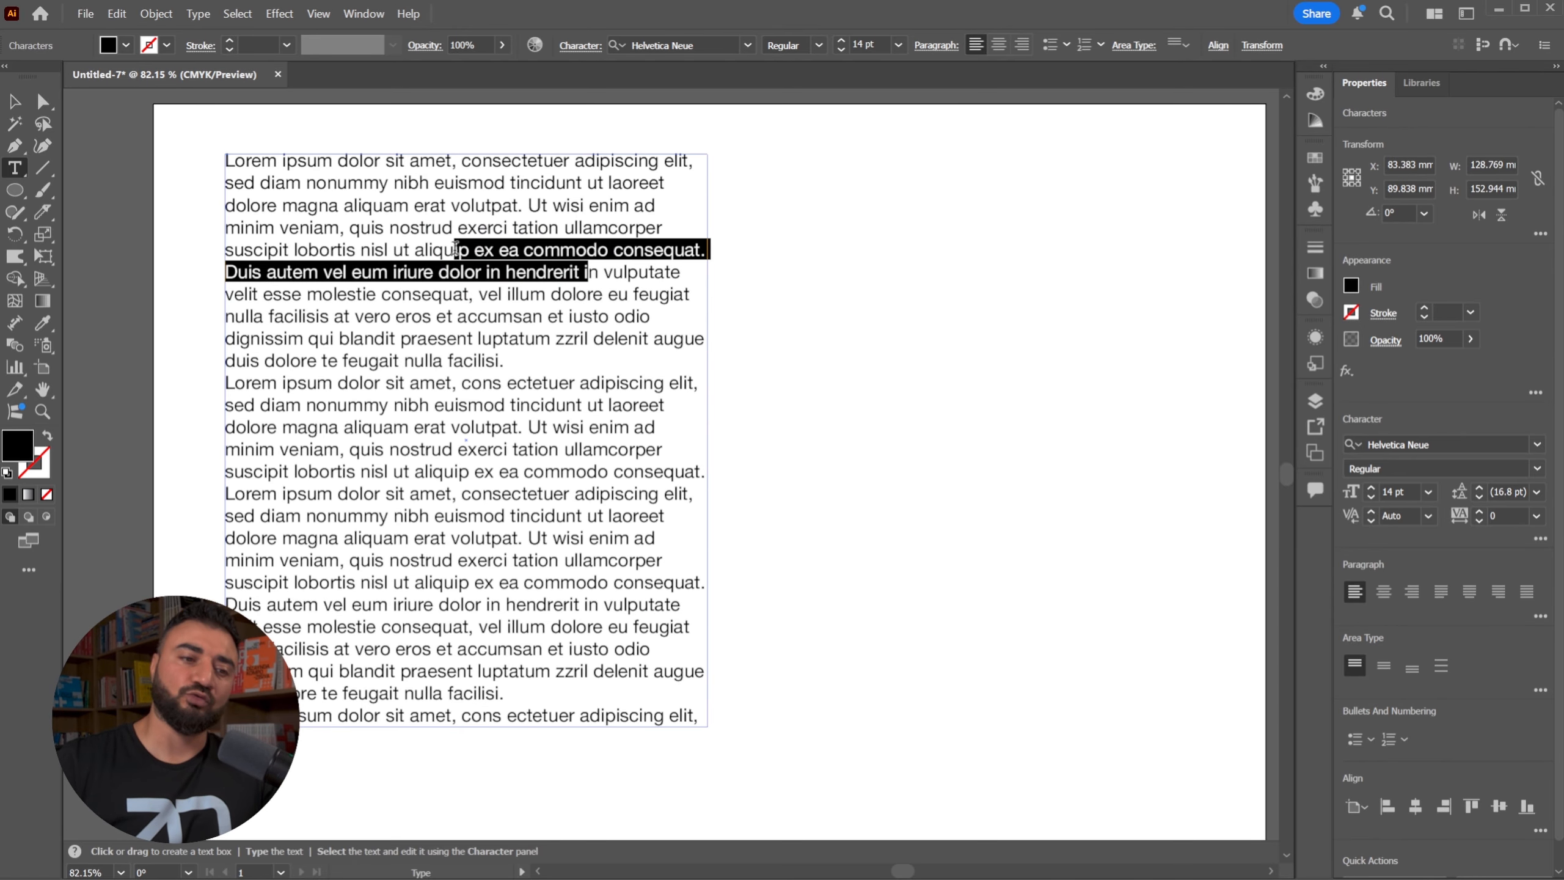
{"action": "key", "text": "Escape"}
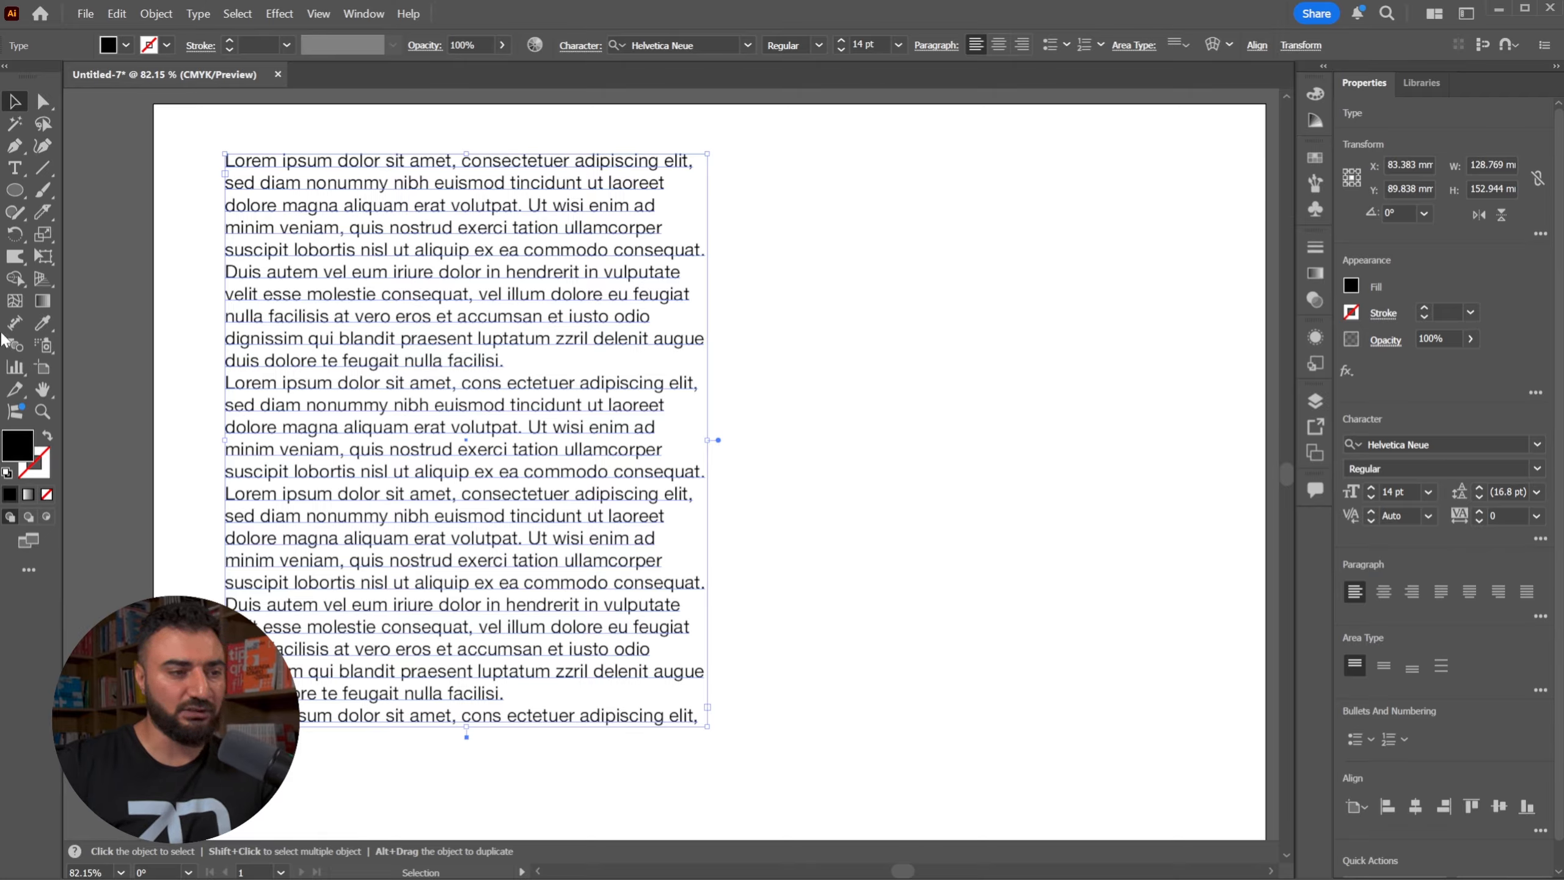
{"action": "left_click", "coordinate": [14, 167]}
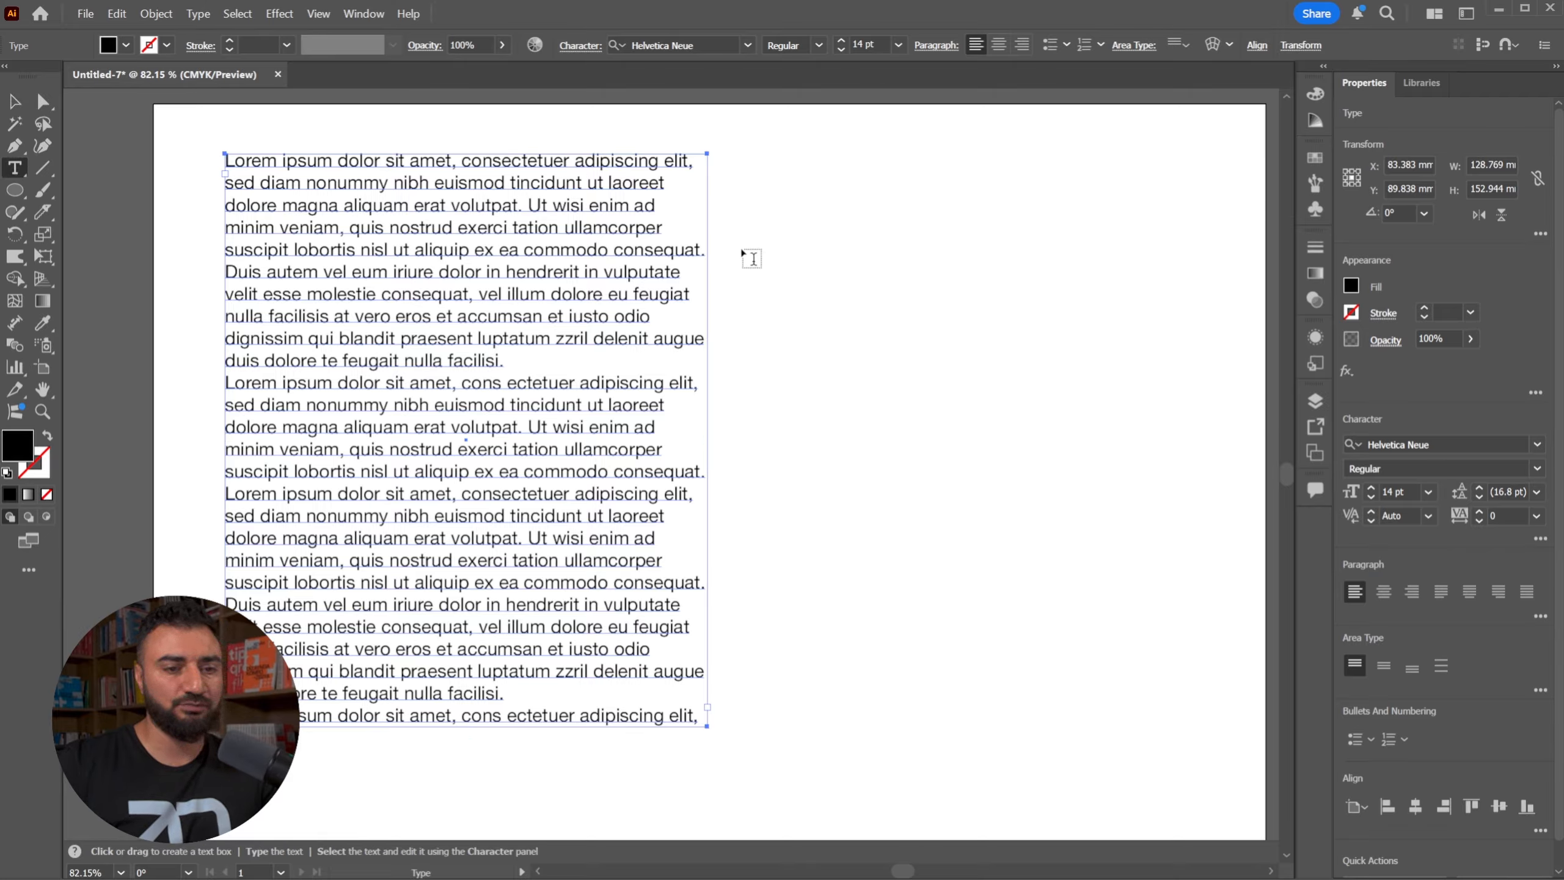
{"action": "left_click", "coordinate": [854, 210]}
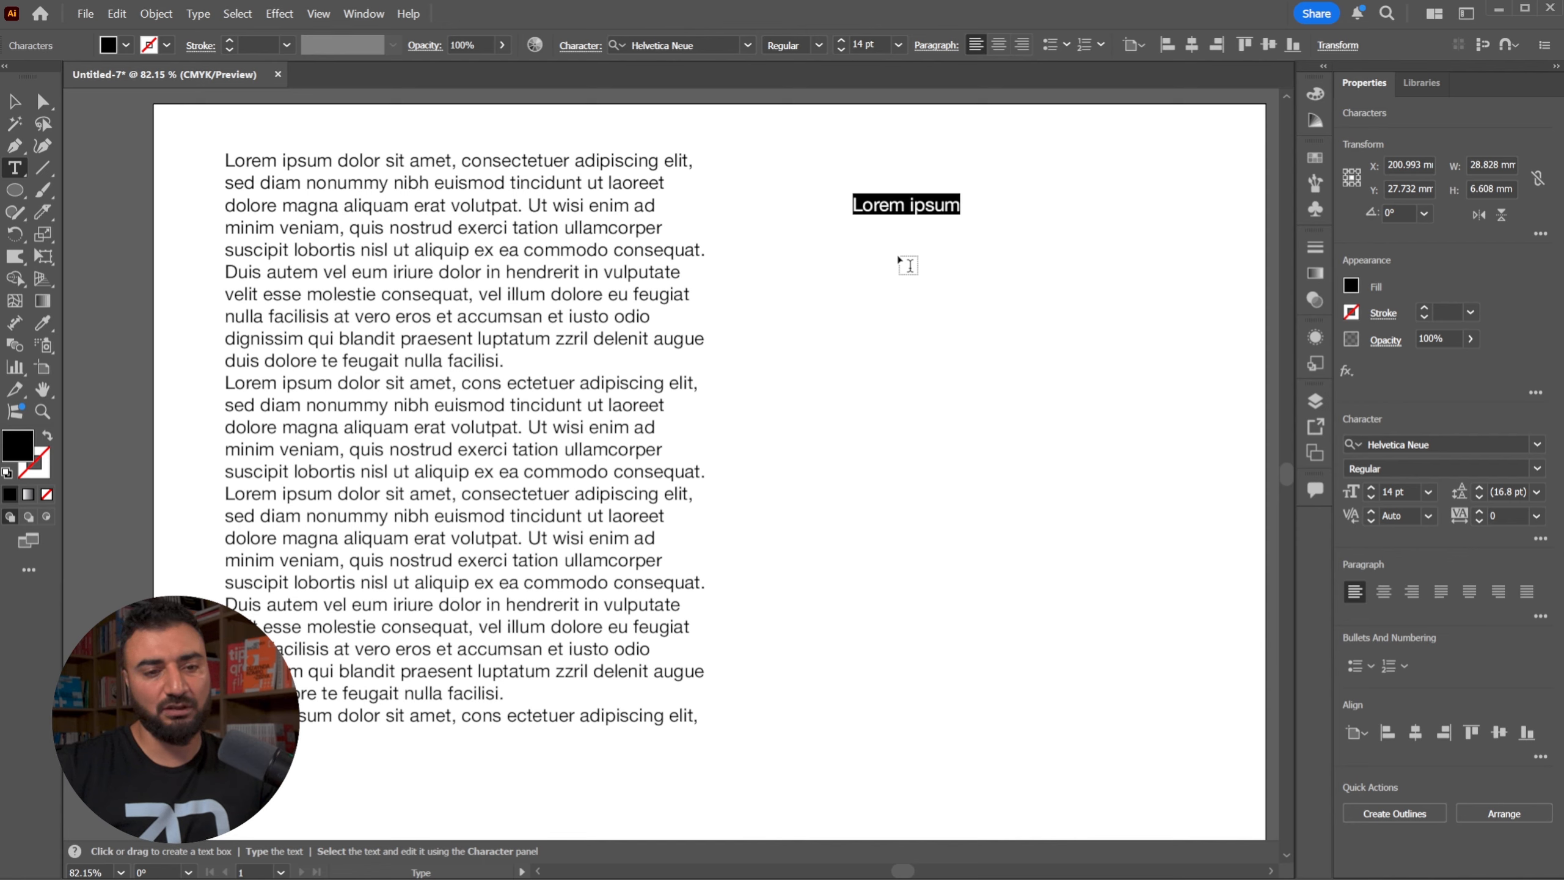
{"action": "key", "text": "Escape"}
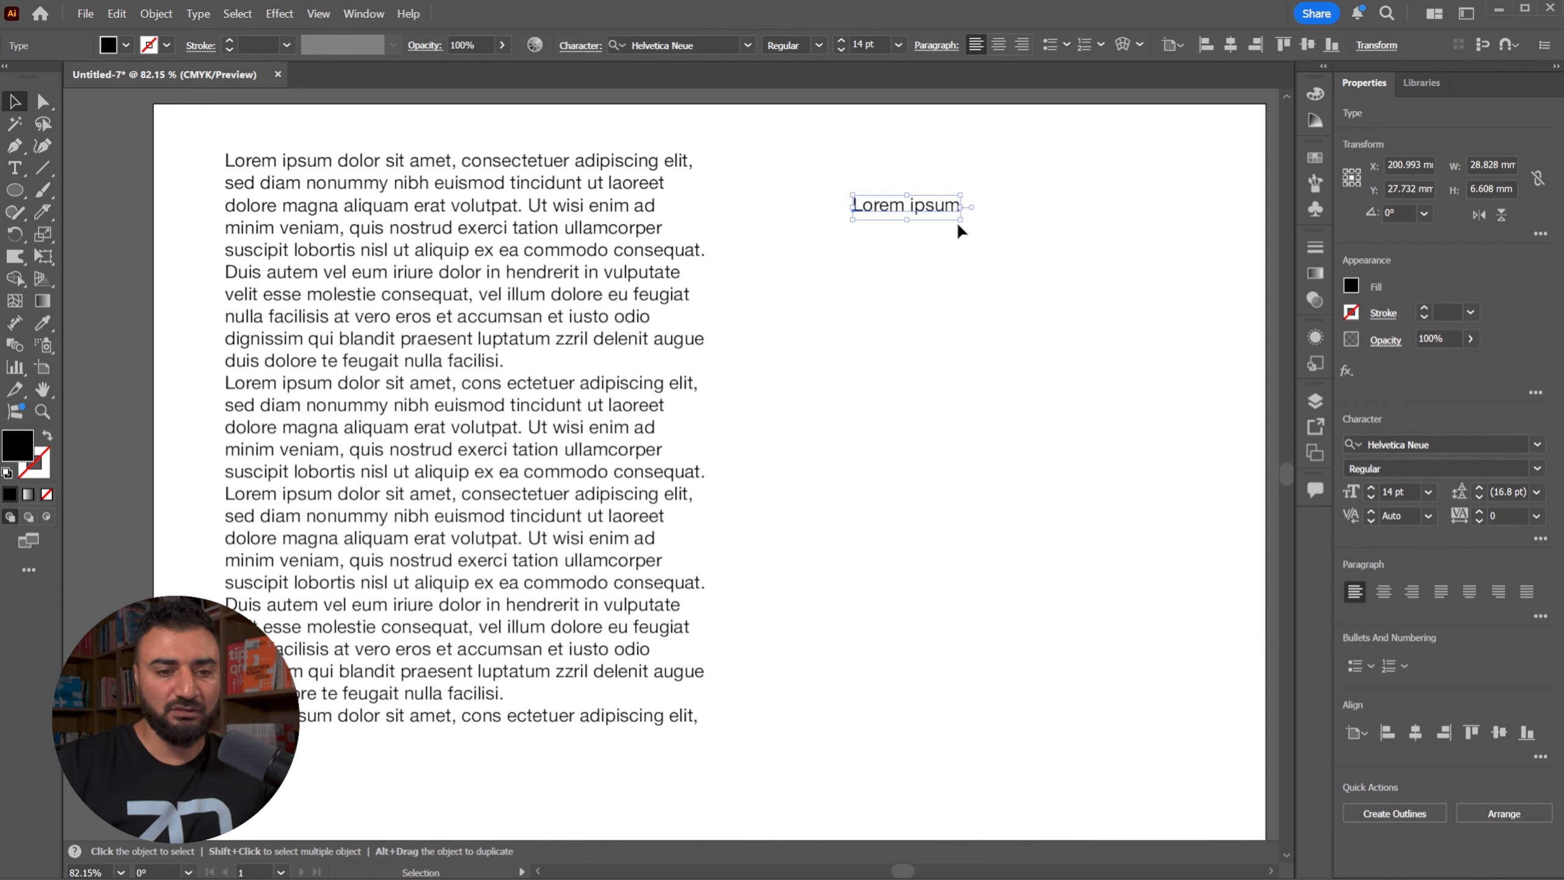
{"action": "left_click_drag", "start_coordinate": [962, 217], "coordinate": [1197, 385]}
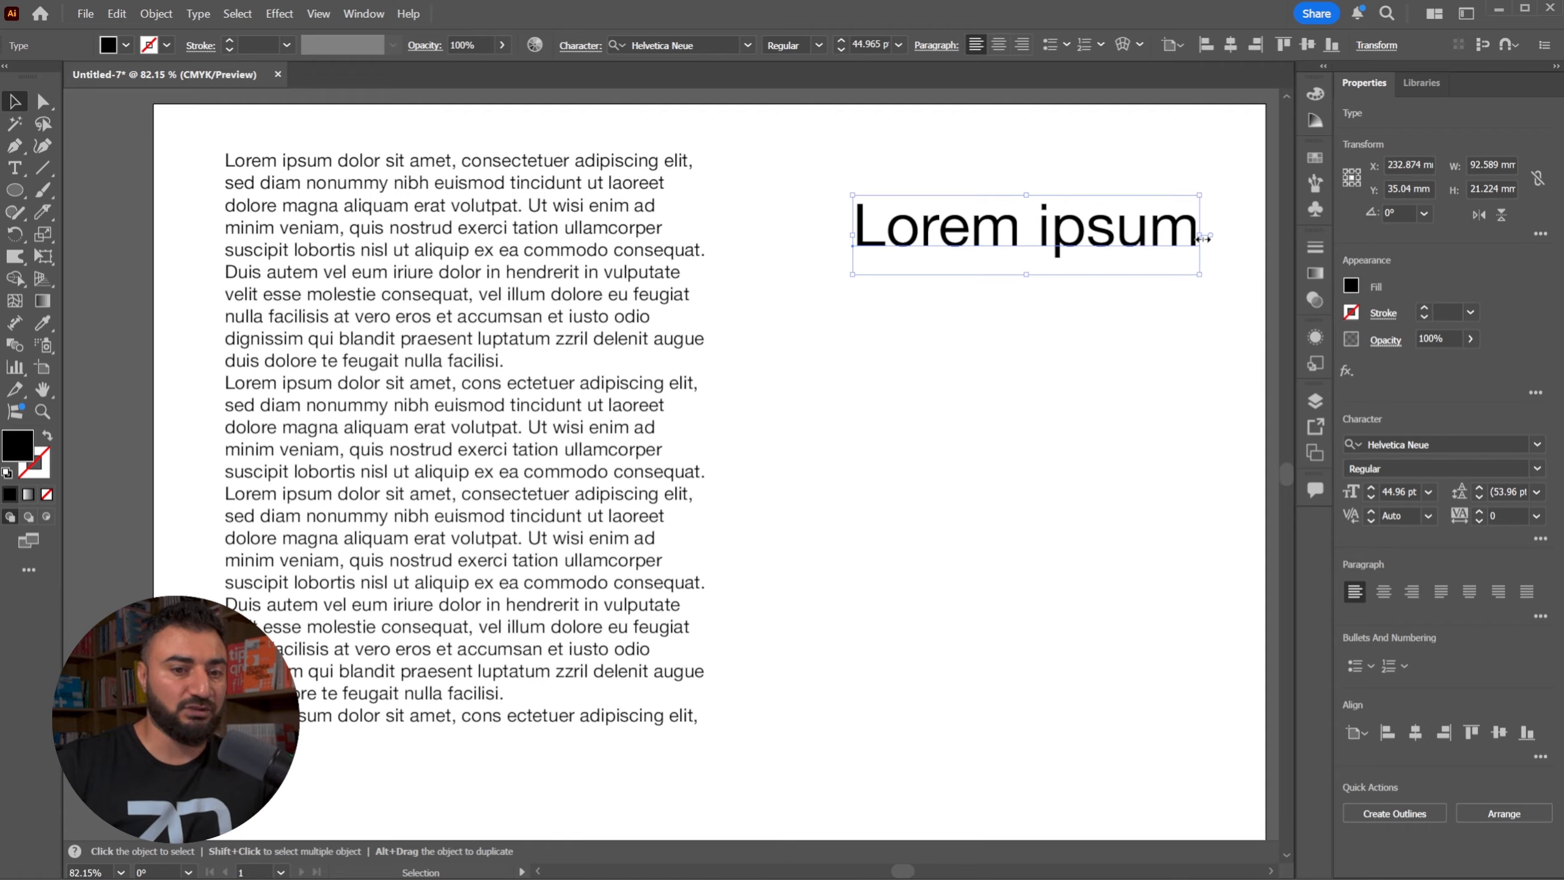
Try narrowing the "Lorem ipsum" heading horizontally to about 71 mm, and undo the distortion.
{"action": "left_click_drag", "start_coordinate": [1204, 238], "coordinate": [1118, 240]}
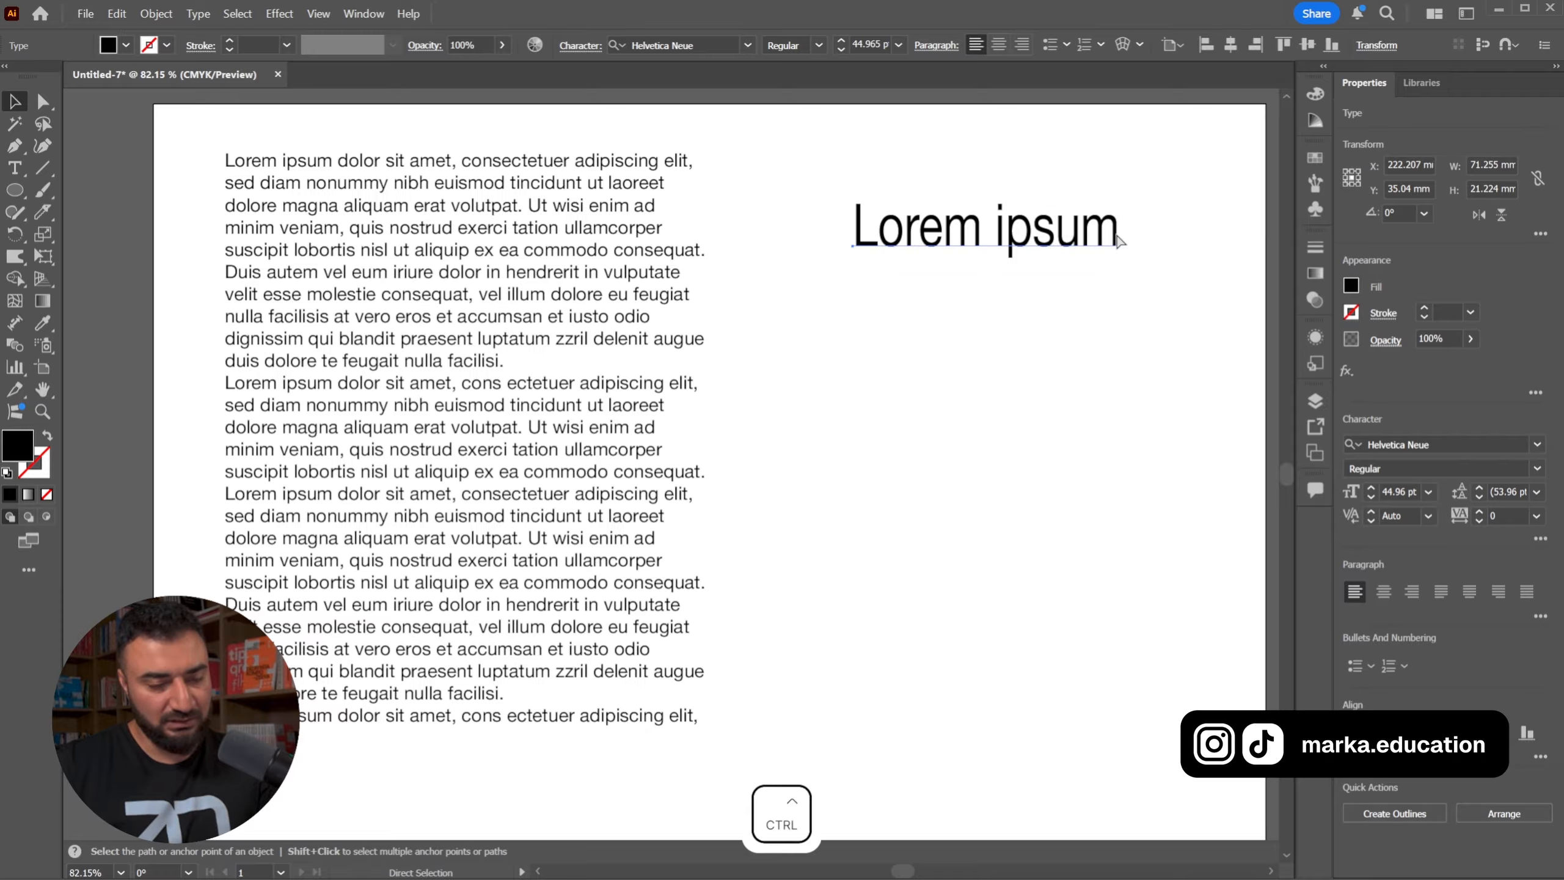
{"action": "key", "text": "ctrl+z"}
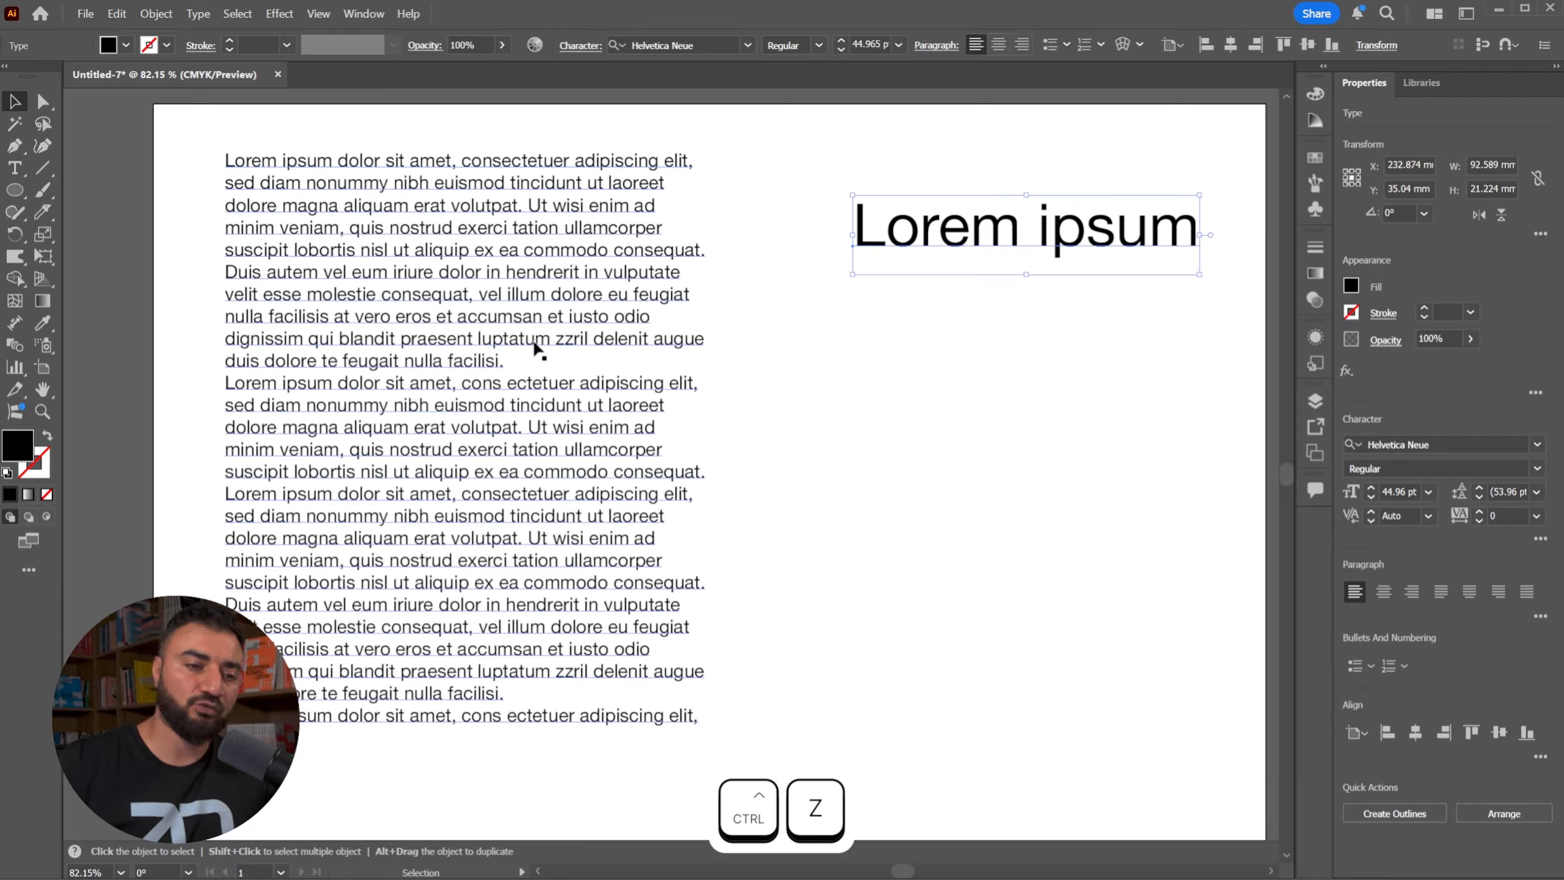
Resize the paragraph text frame to about 113 mm wide and 161 mm high.
{"action": "left_click", "coordinate": [315, 289]}
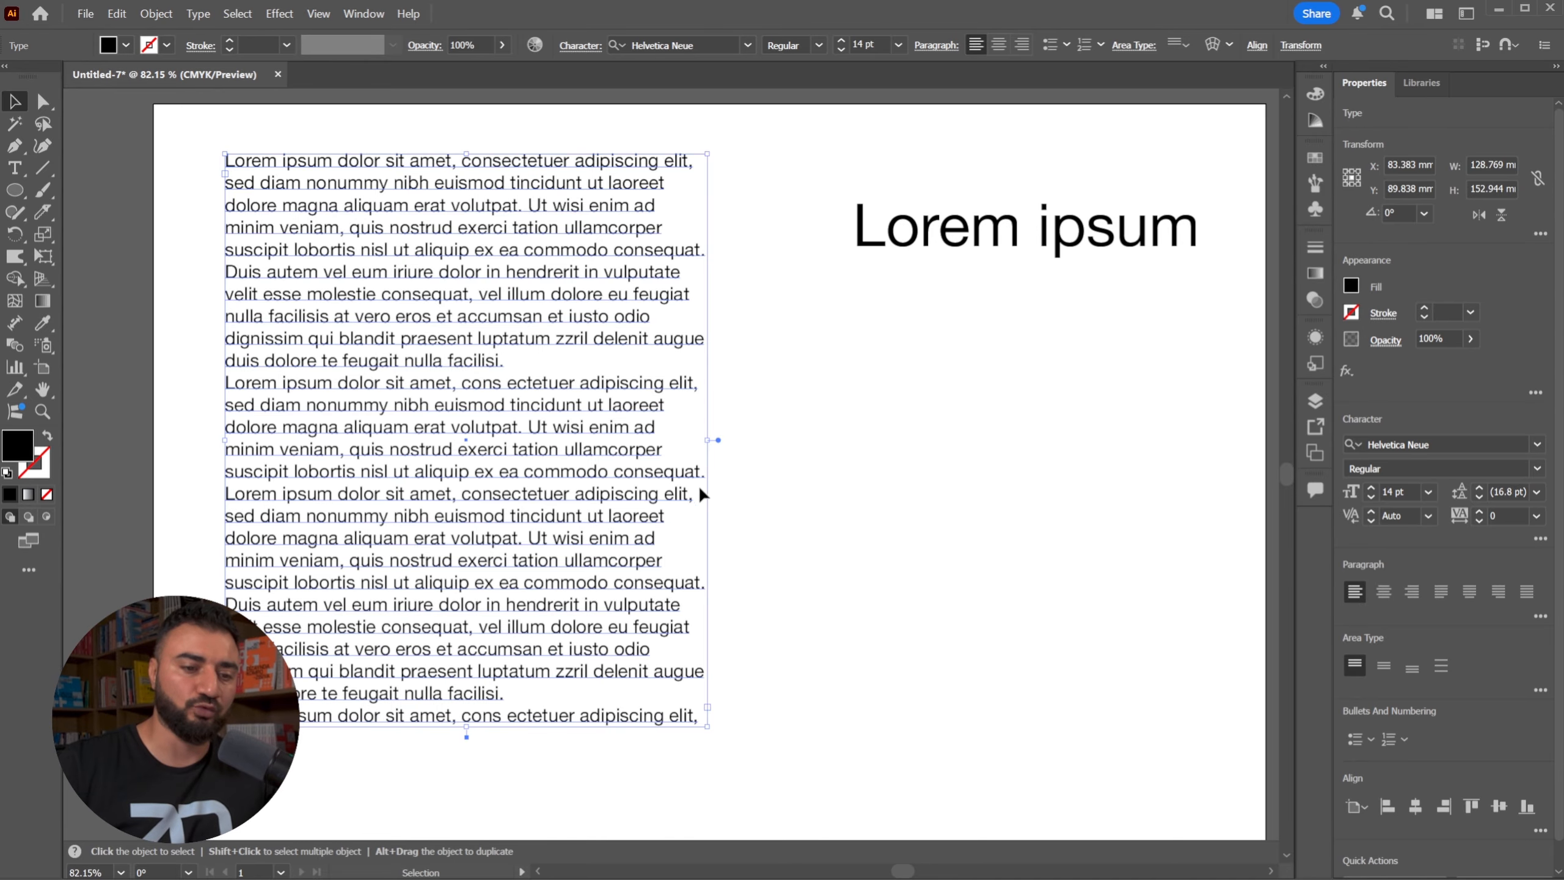
{"action": "left_click_drag", "start_coordinate": [711, 442], "coordinate": [635, 435]}
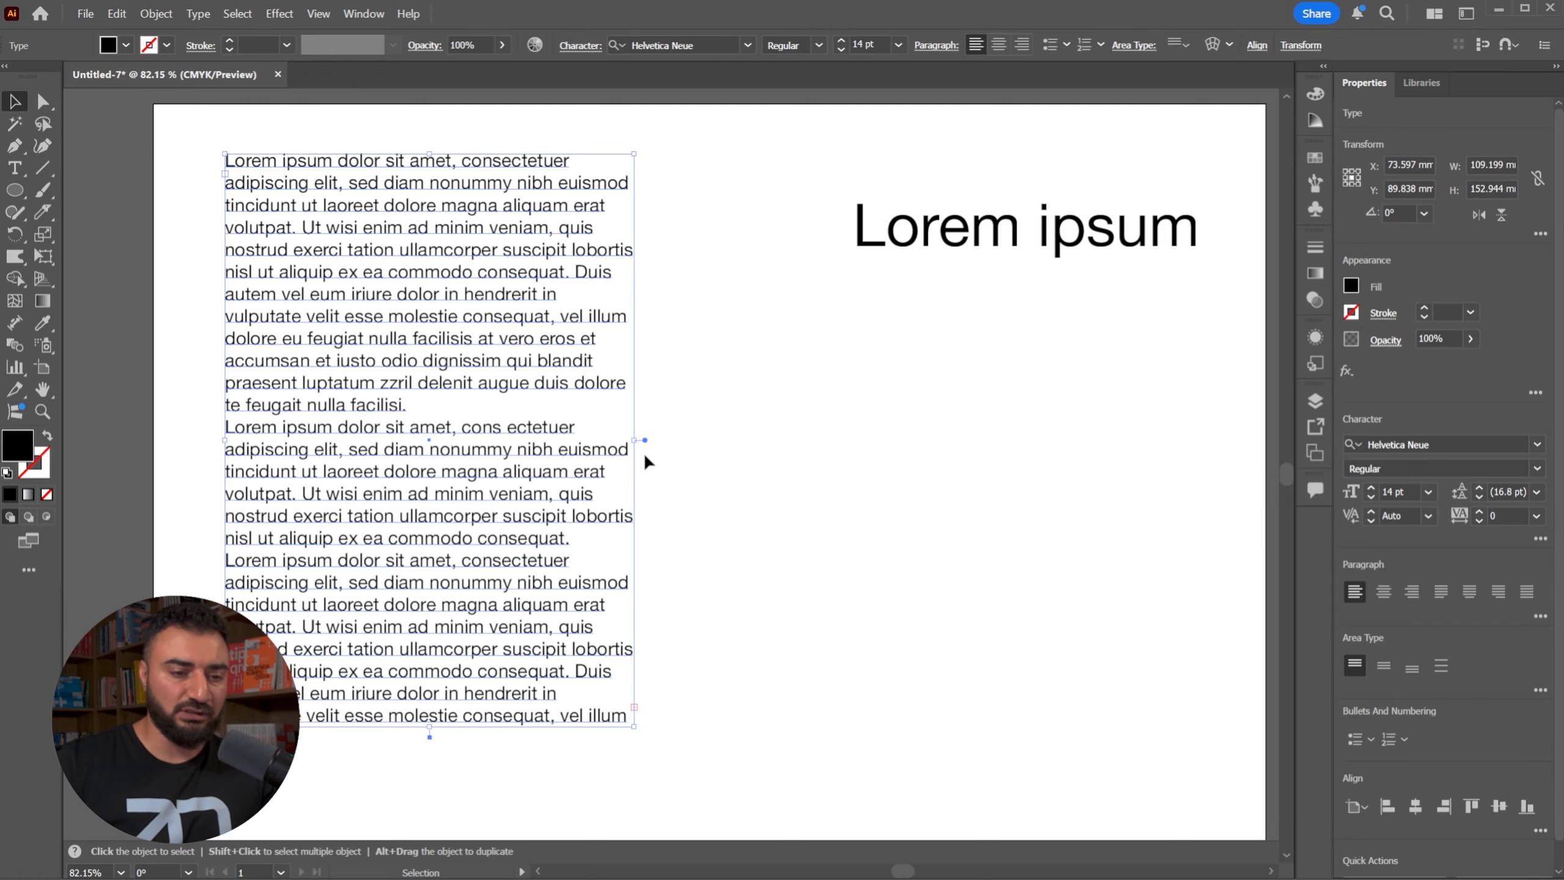
{"action": "mouse_move", "coordinate": [644, 440]}
{"action": "left_mouse_down"}
{"action": "mouse_move", "coordinate": [697, 439]}
{"action": "mouse_move", "coordinate": [649, 440]}
{"action": "left_mouse_up"}
{"action": "mouse_move", "coordinate": [438, 730]}
{"action": "left_mouse_down"}
{"action": "mouse_move", "coordinate": [429, 846]}
{"action": "mouse_move", "coordinate": [447, 671]}
{"action": "mouse_move", "coordinate": [449, 718]}
{"action": "left_mouse_up"}
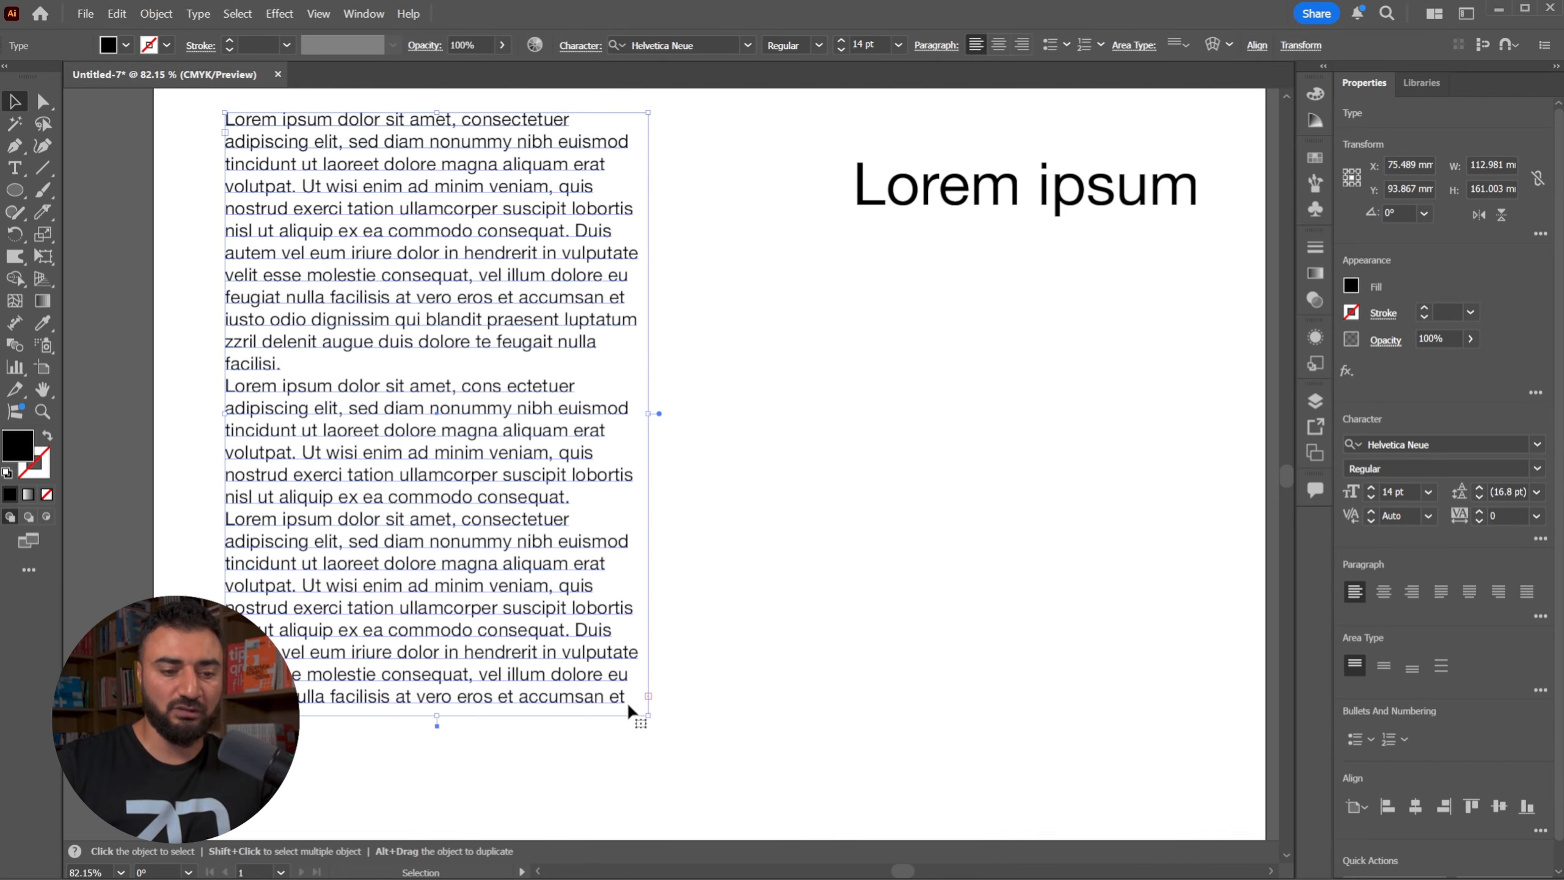
Try threading the paragraph frame's overflow text into a second frame of about 72 × 89 mm, and undo it.
{"action": "key", "text": "t"}
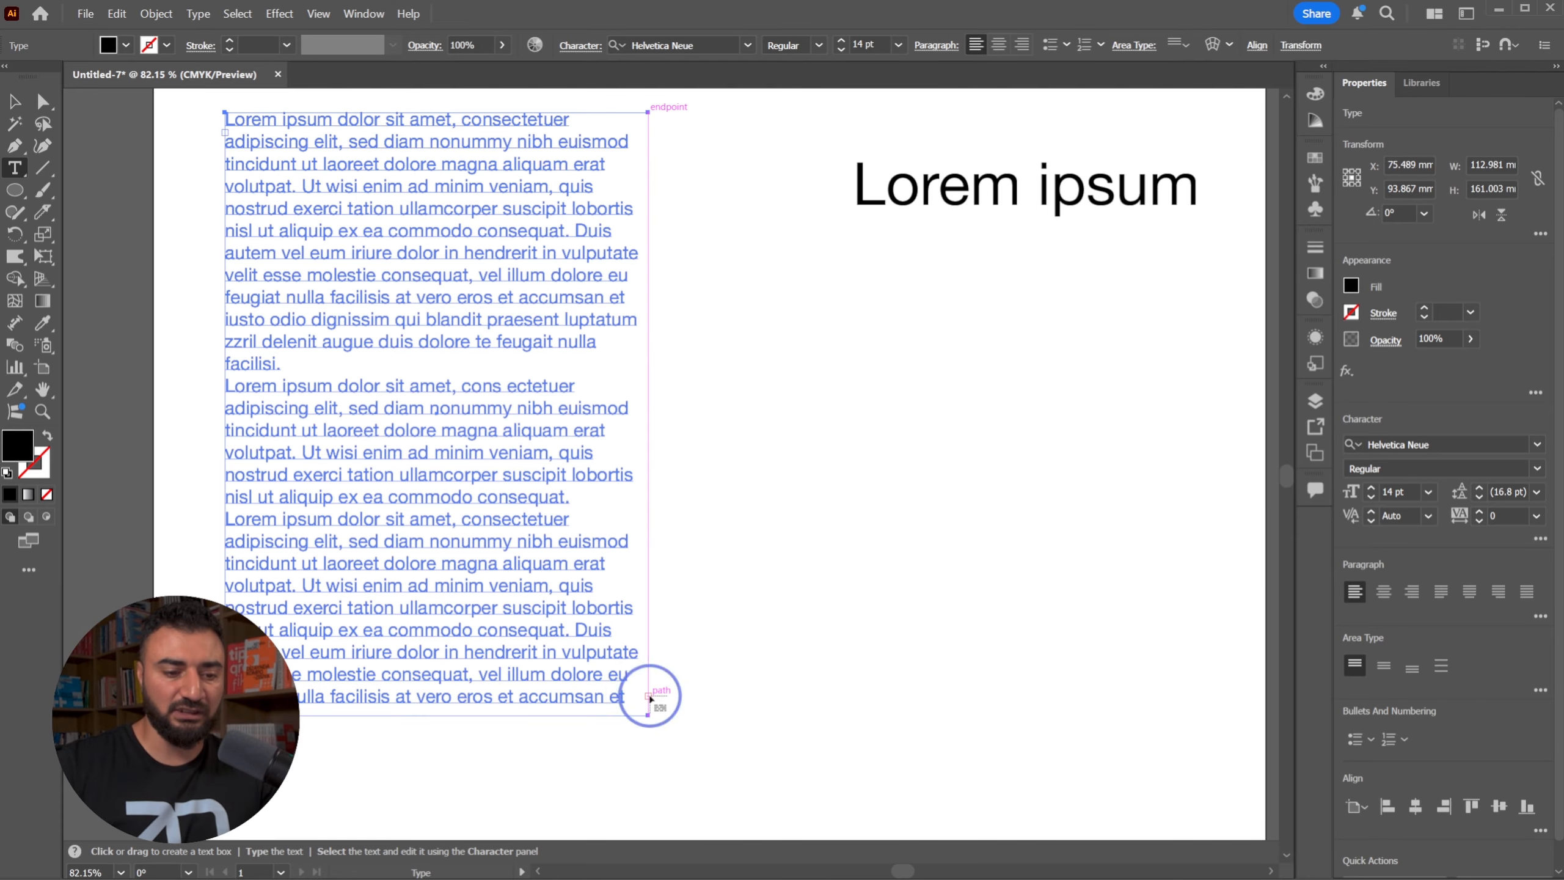
{"action": "left_click_drag", "start_coordinate": [747, 331], "coordinate": [1016, 657]}
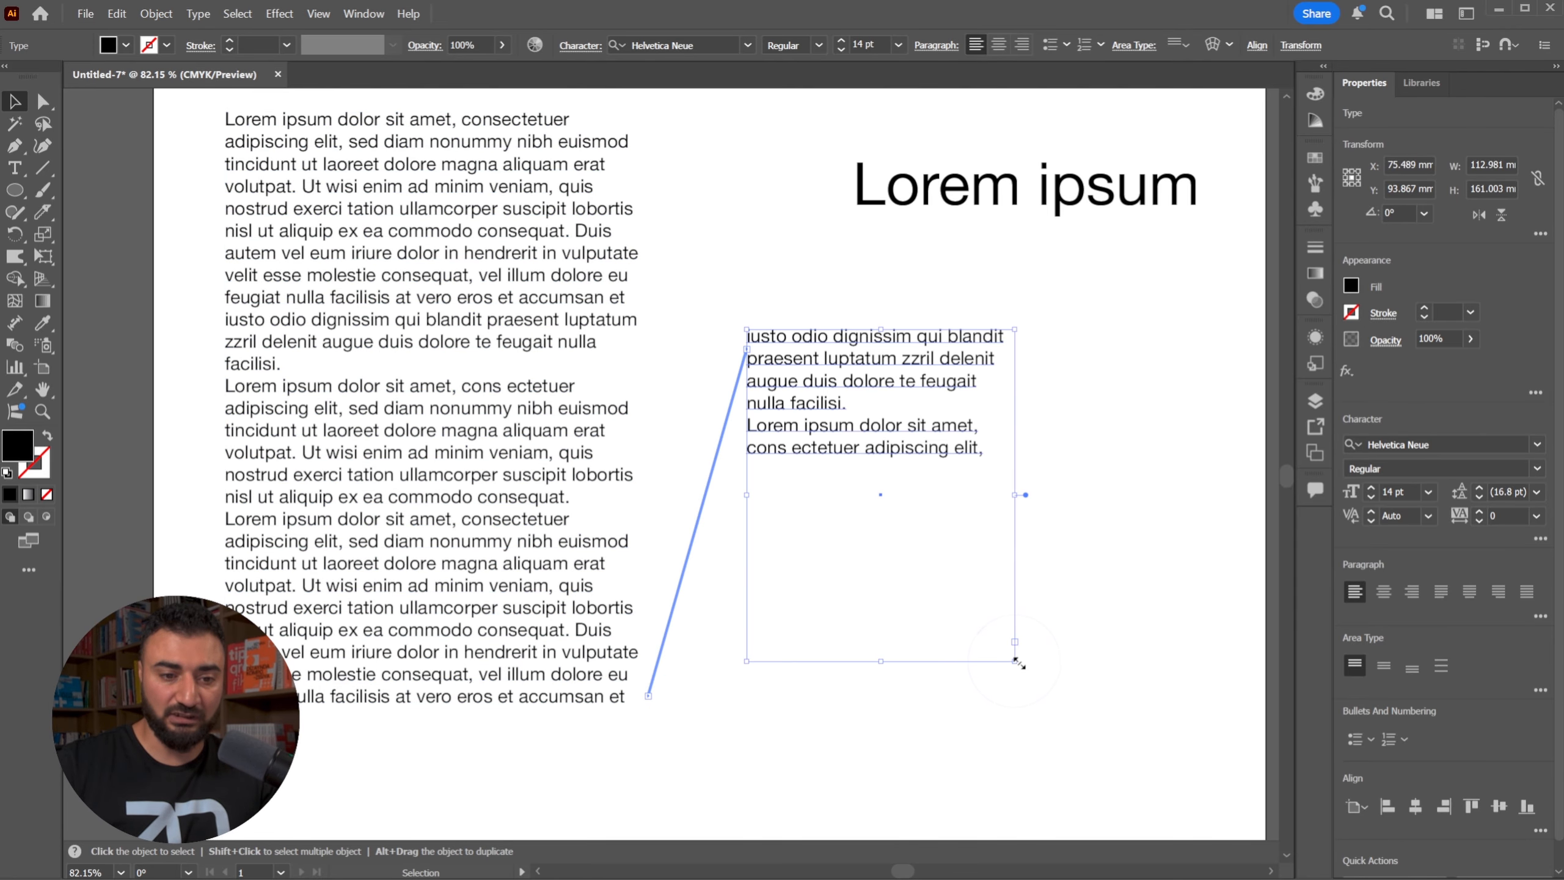
{"action": "key", "text": "v"}
{"action": "left_click", "coordinate": [471, 410]}
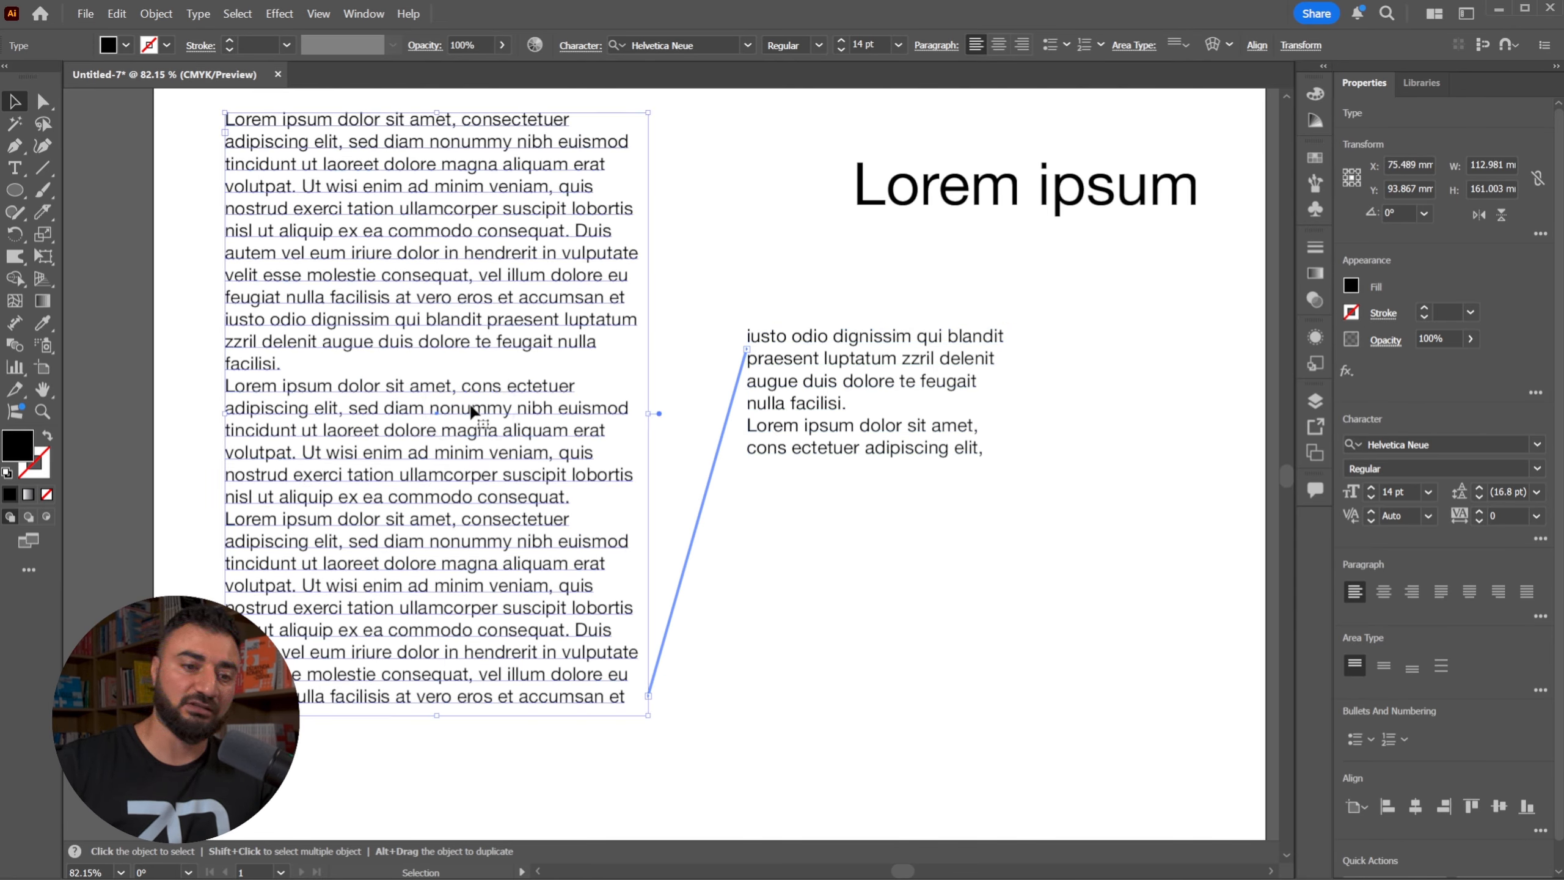
{"action": "left_click", "coordinate": [838, 404]}
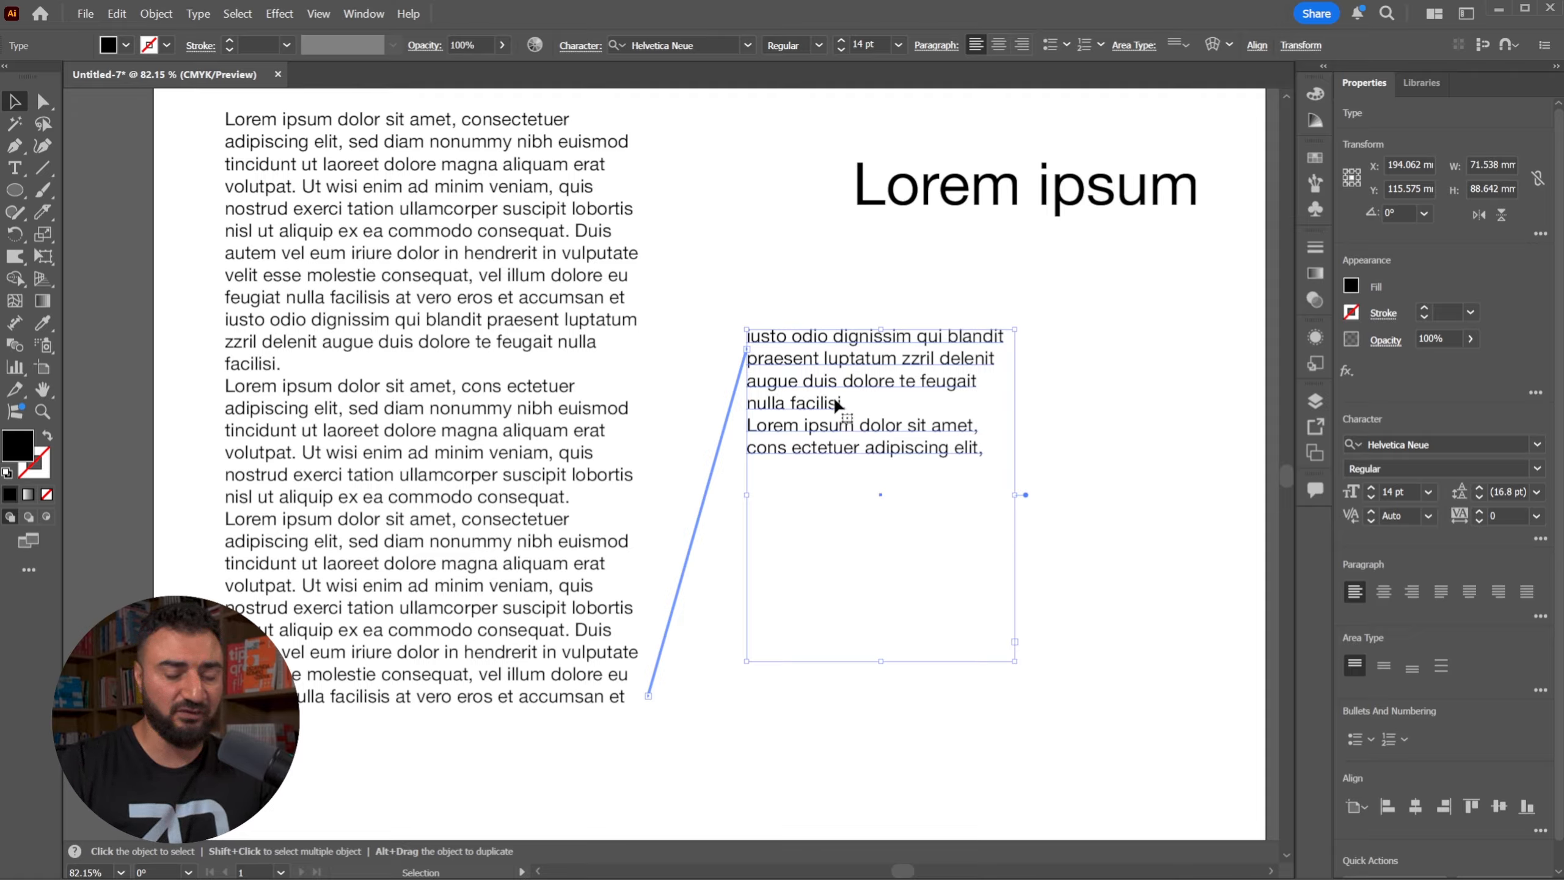
{"action": "key", "text": "ctrl+z"}
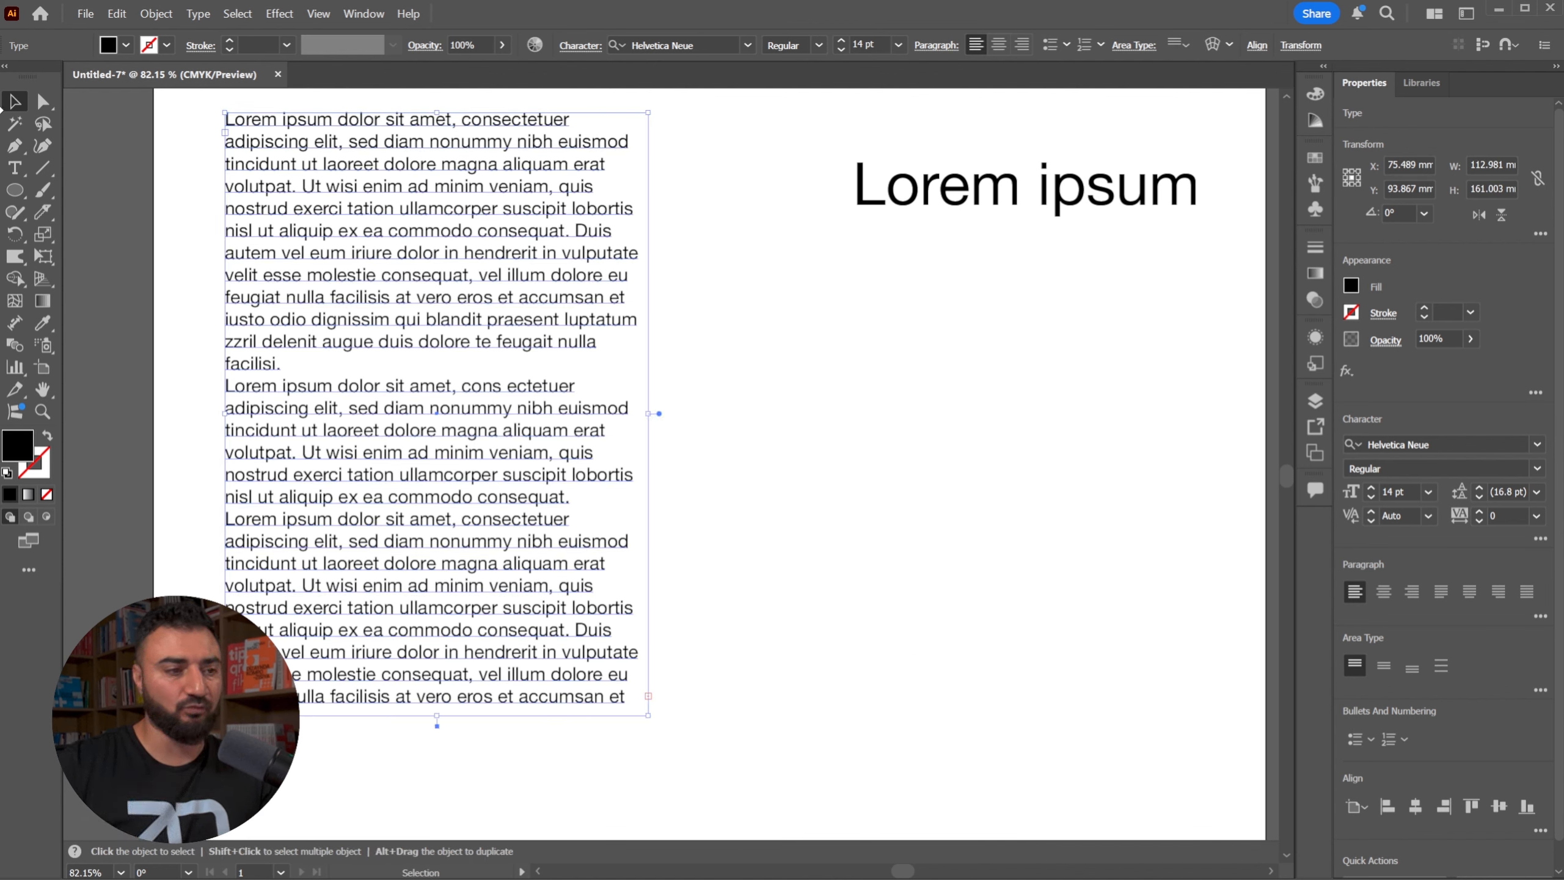
Set the paragraph block's font size to 12 pt and deselect it.
{"action": "key", "text": "v"}
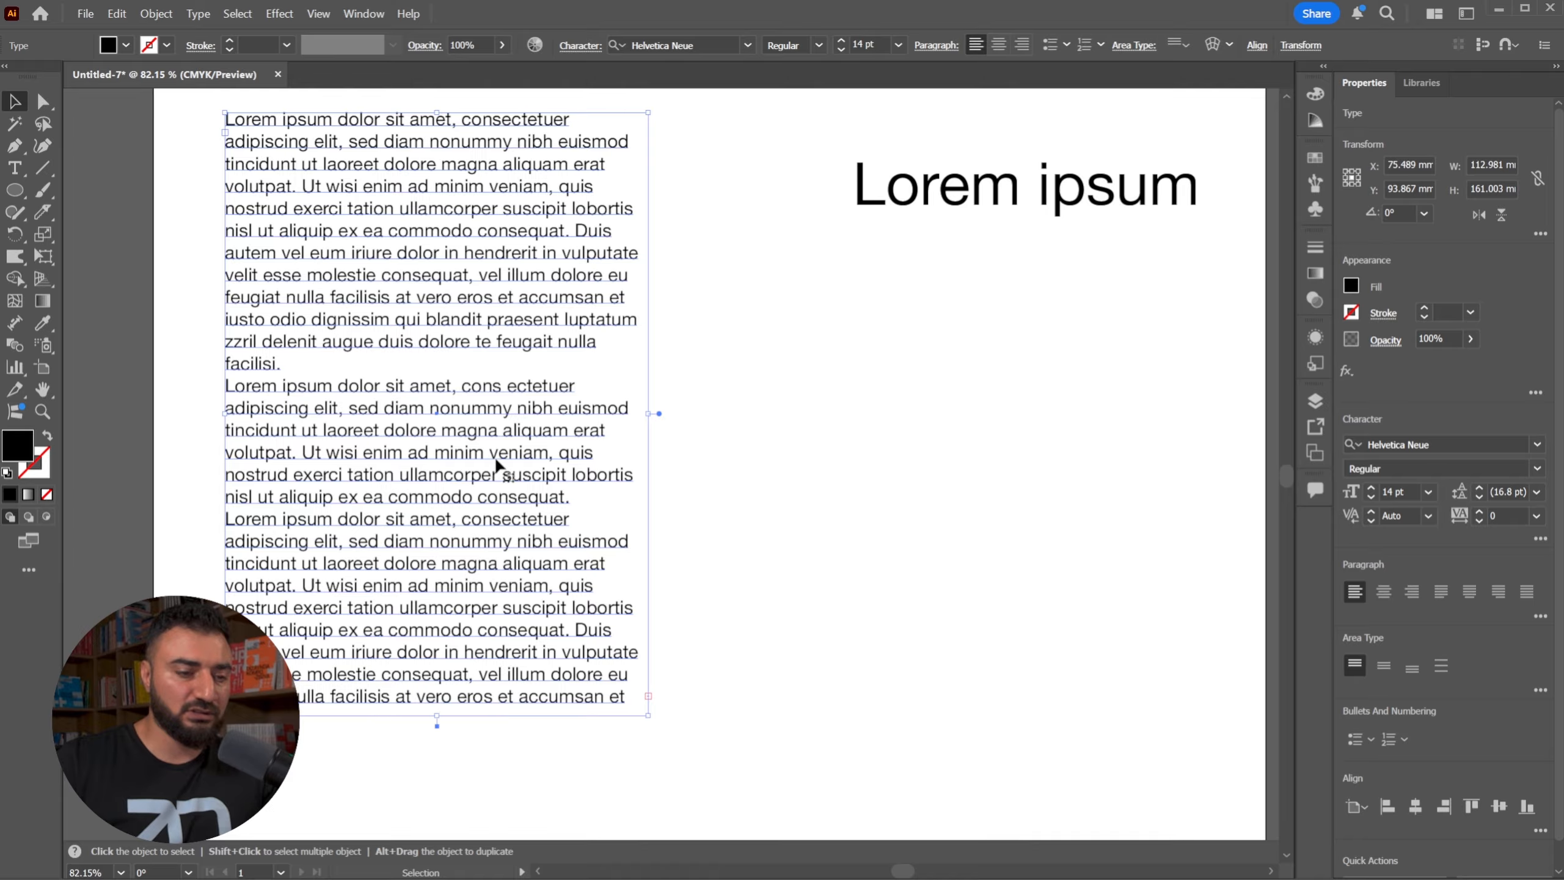
{"action": "left_click", "coordinate": [840, 51]}
{"action": "left_click", "coordinate": [840, 51]}
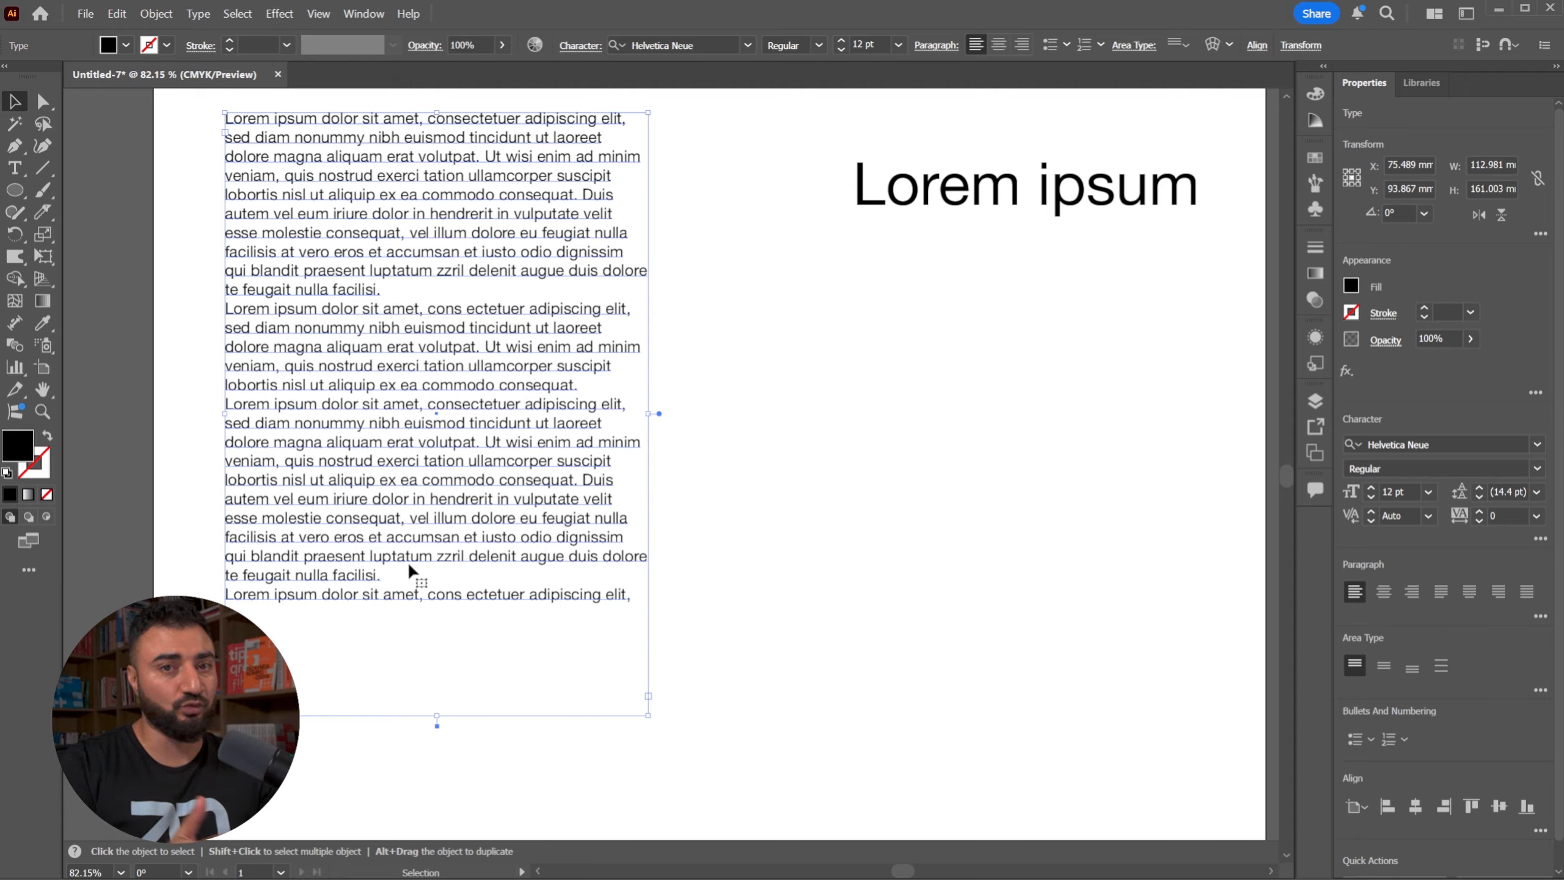
{"action": "left_click", "coordinate": [963, 533]}
{"action": "key", "text": "ctrl+0"}
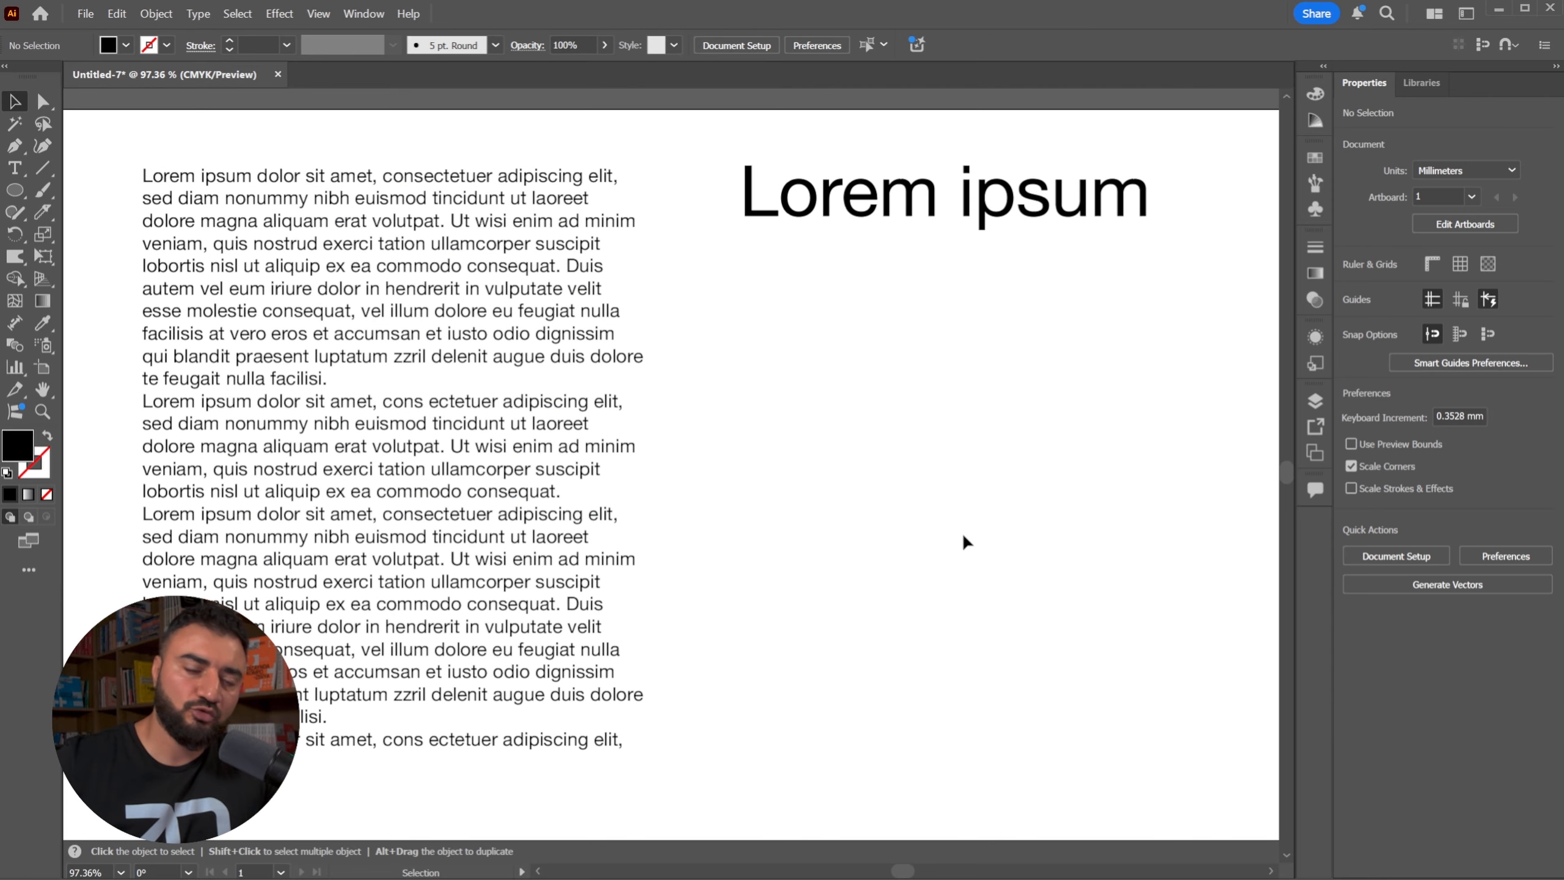
Compare the heading's and paragraph's frame handles, and convert the "Lorem ipsum" heading from point type to area type.
{"action": "left_click", "coordinate": [917, 204]}
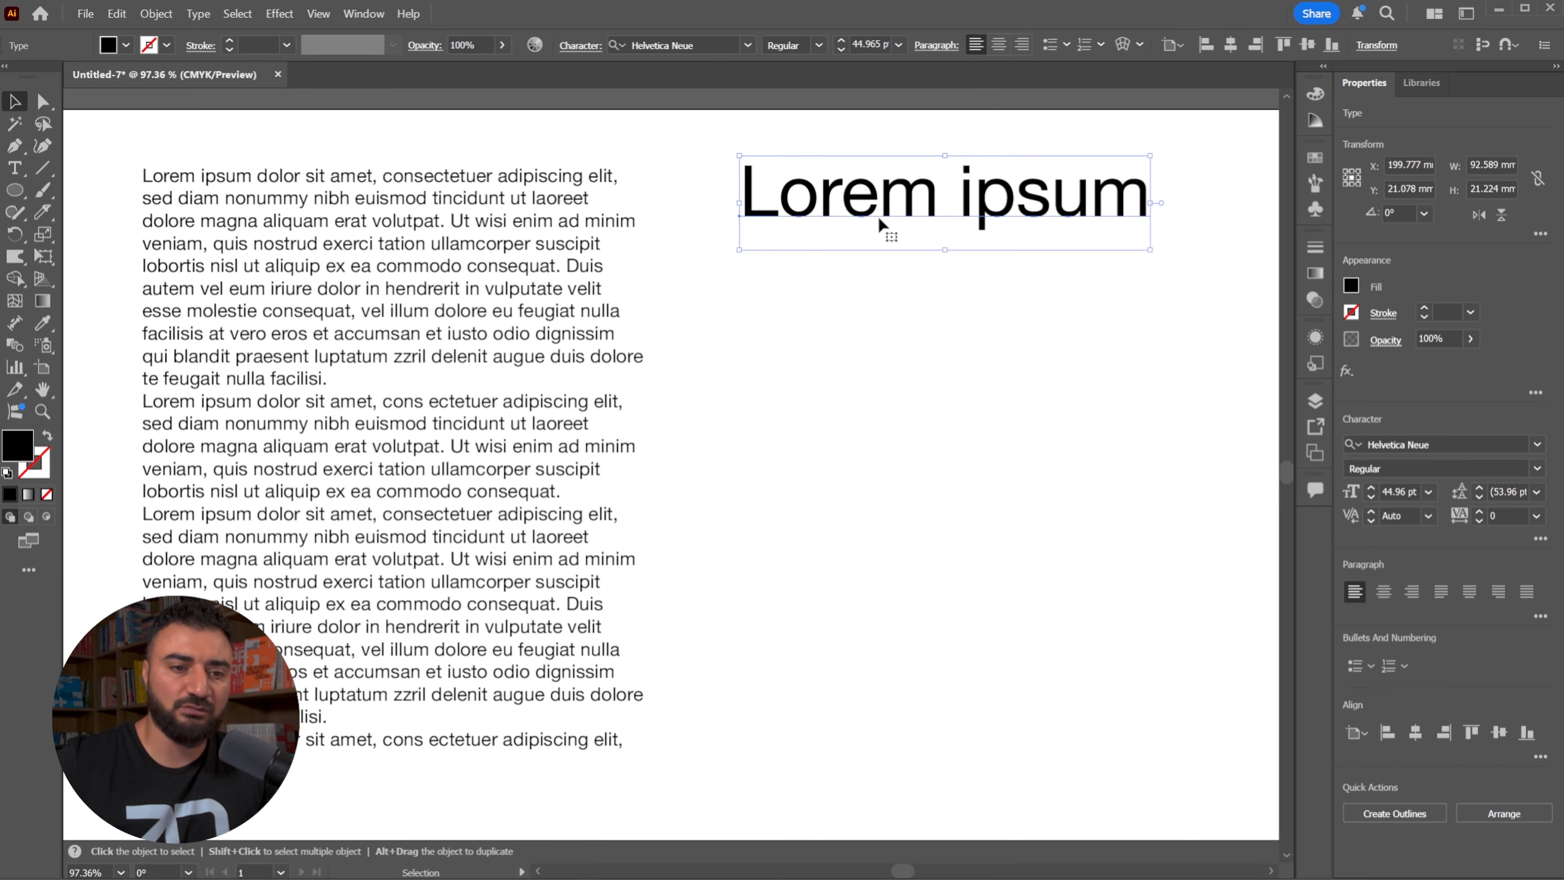
{"action": "left_click", "coordinate": [325, 279]}
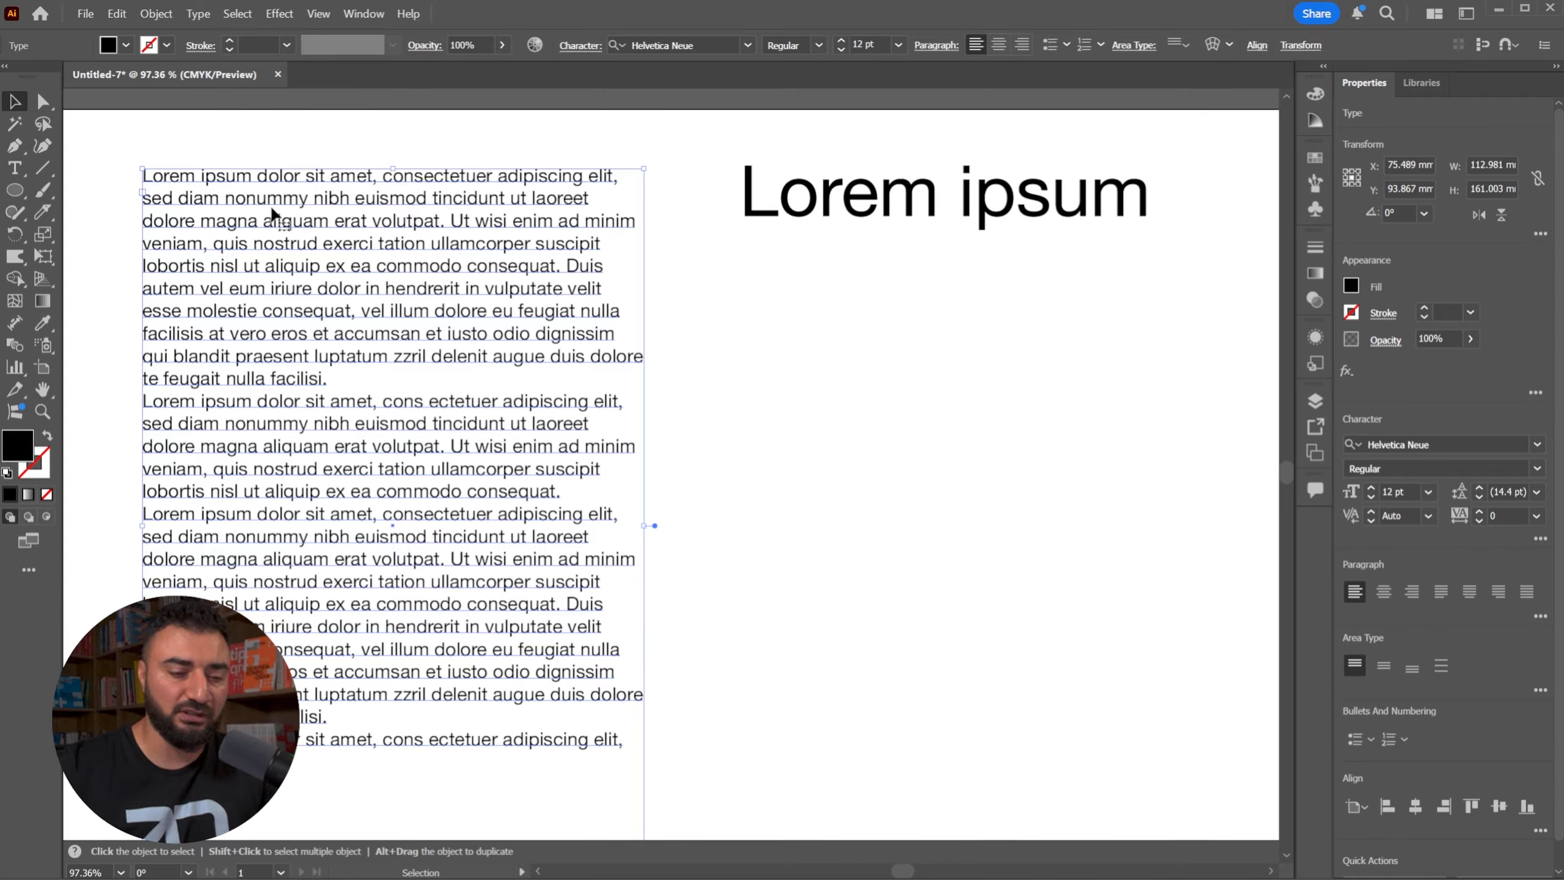
{"action": "left_click", "coordinate": [902, 213]}
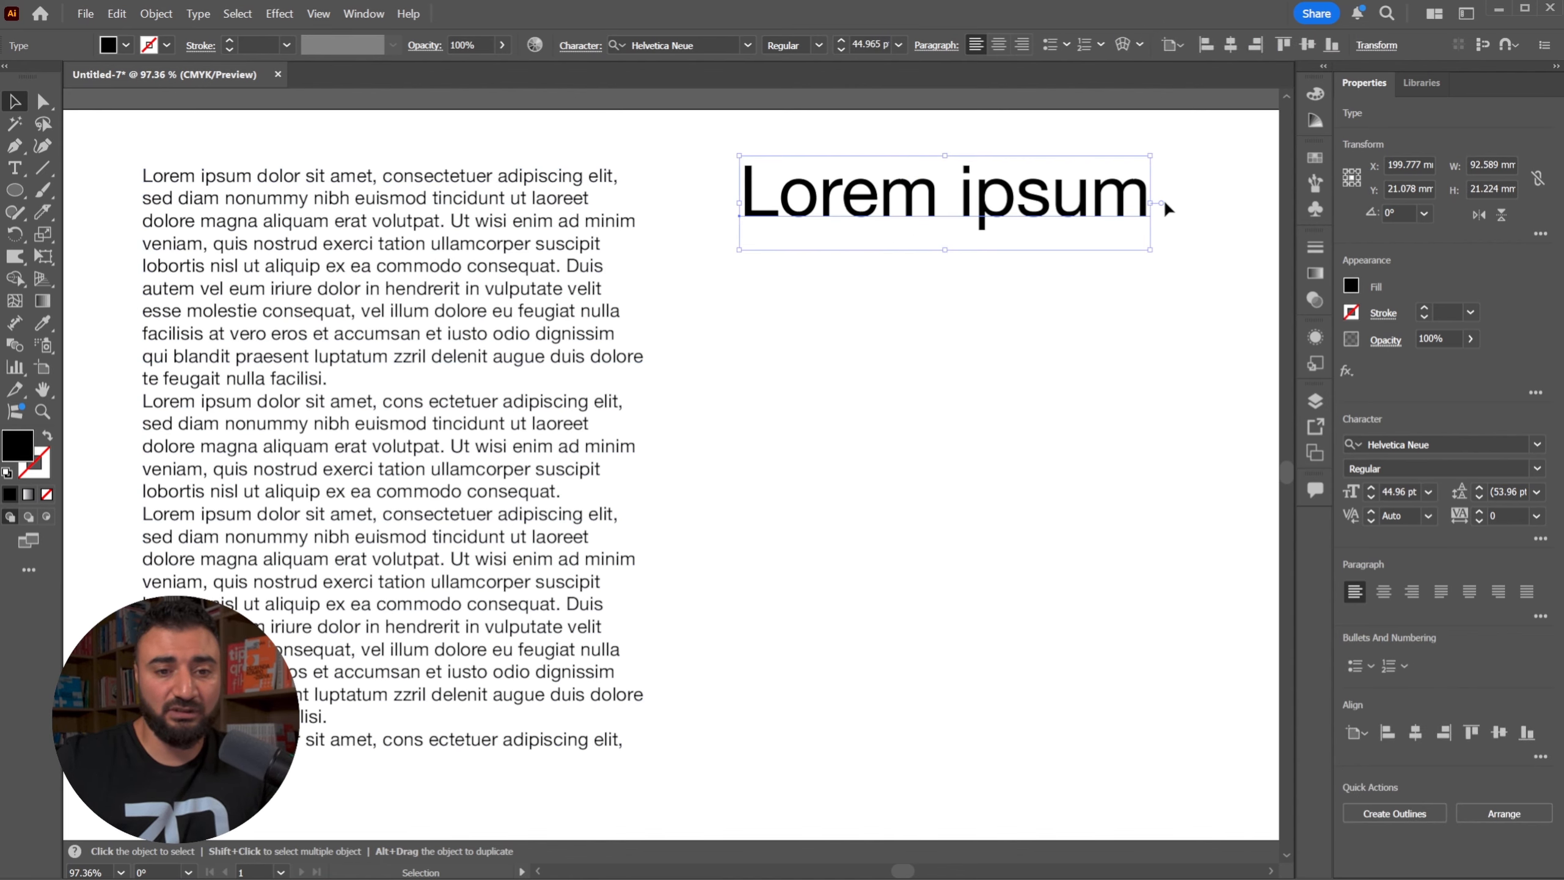
{"action": "key", "text": "z"}
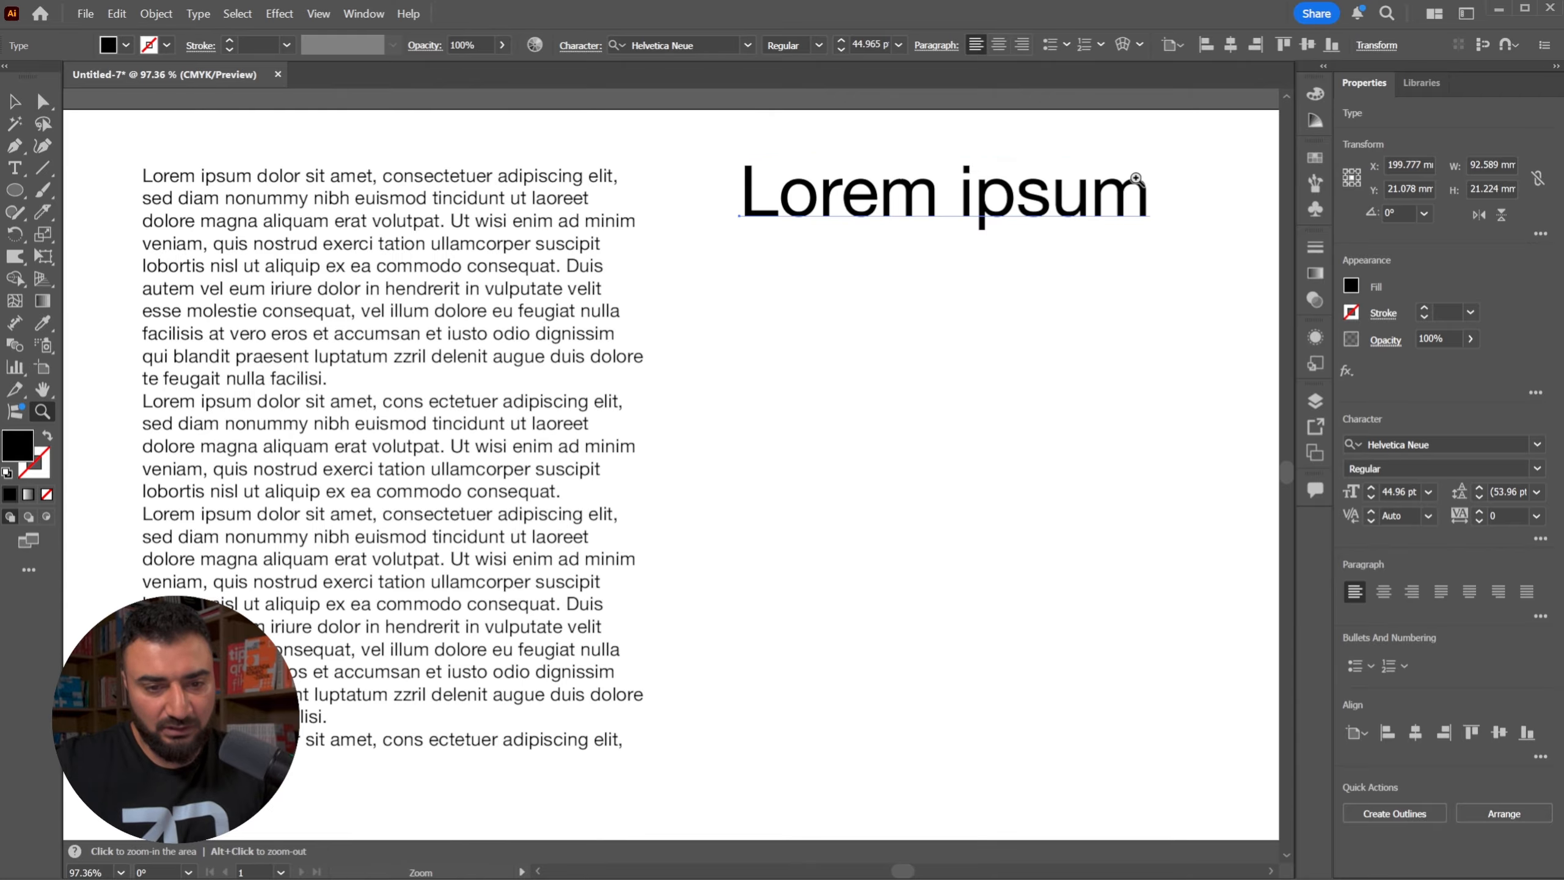
{"action": "left_click_drag", "start_coordinate": [1076, 173], "coordinate": [1223, 285]}
{"action": "key", "text": "space"}
{"action": "left_click_drag", "start_coordinate": [1202, 211], "coordinate": [958, 245]}
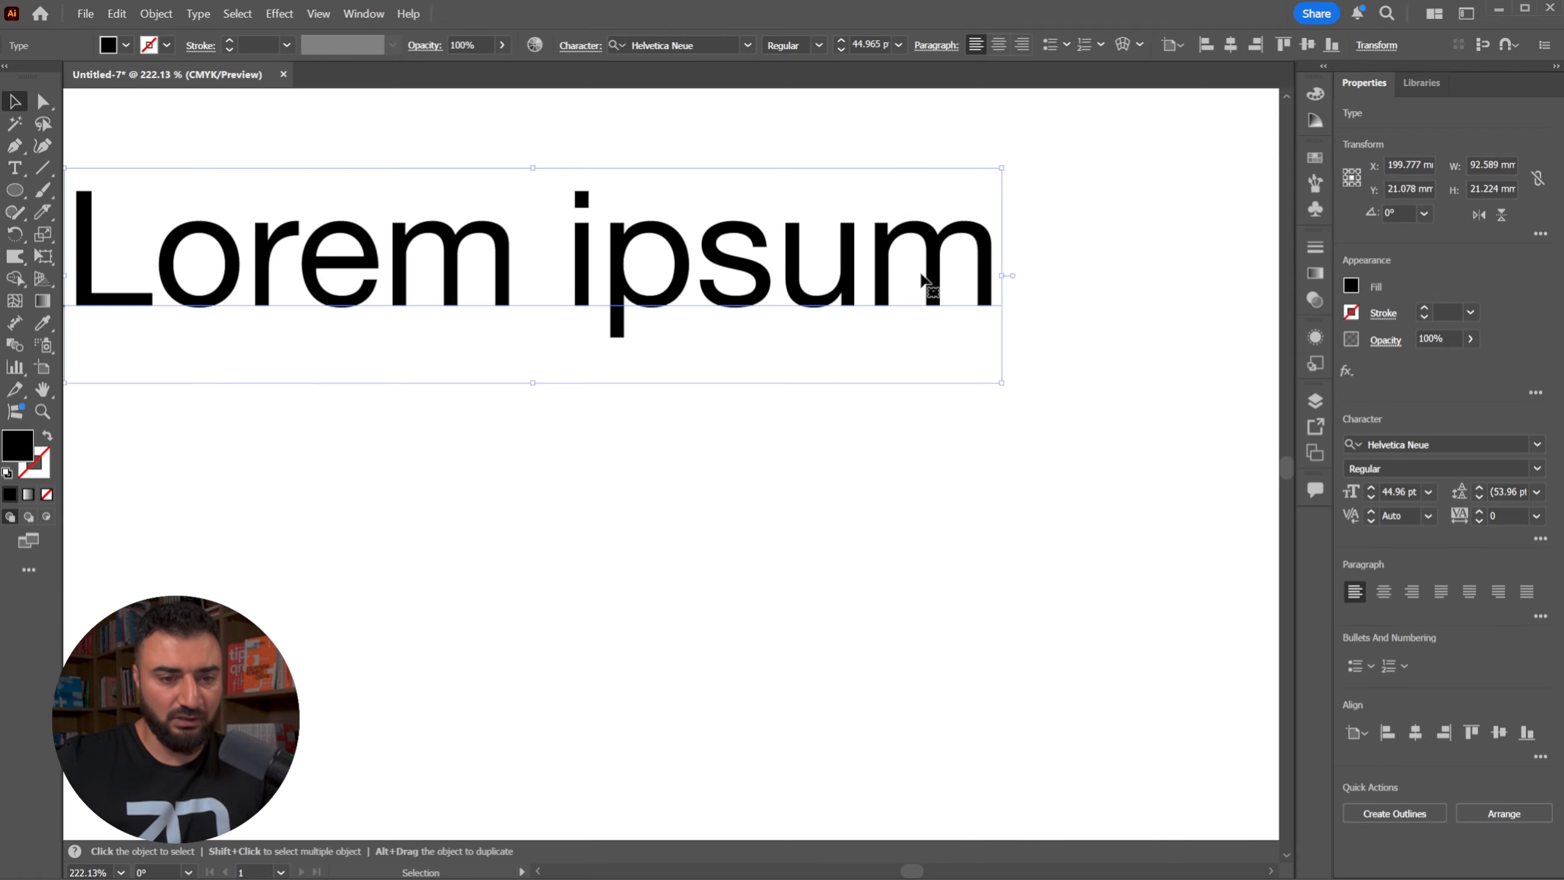
{"action": "double_click", "coordinate": [1013, 277]}
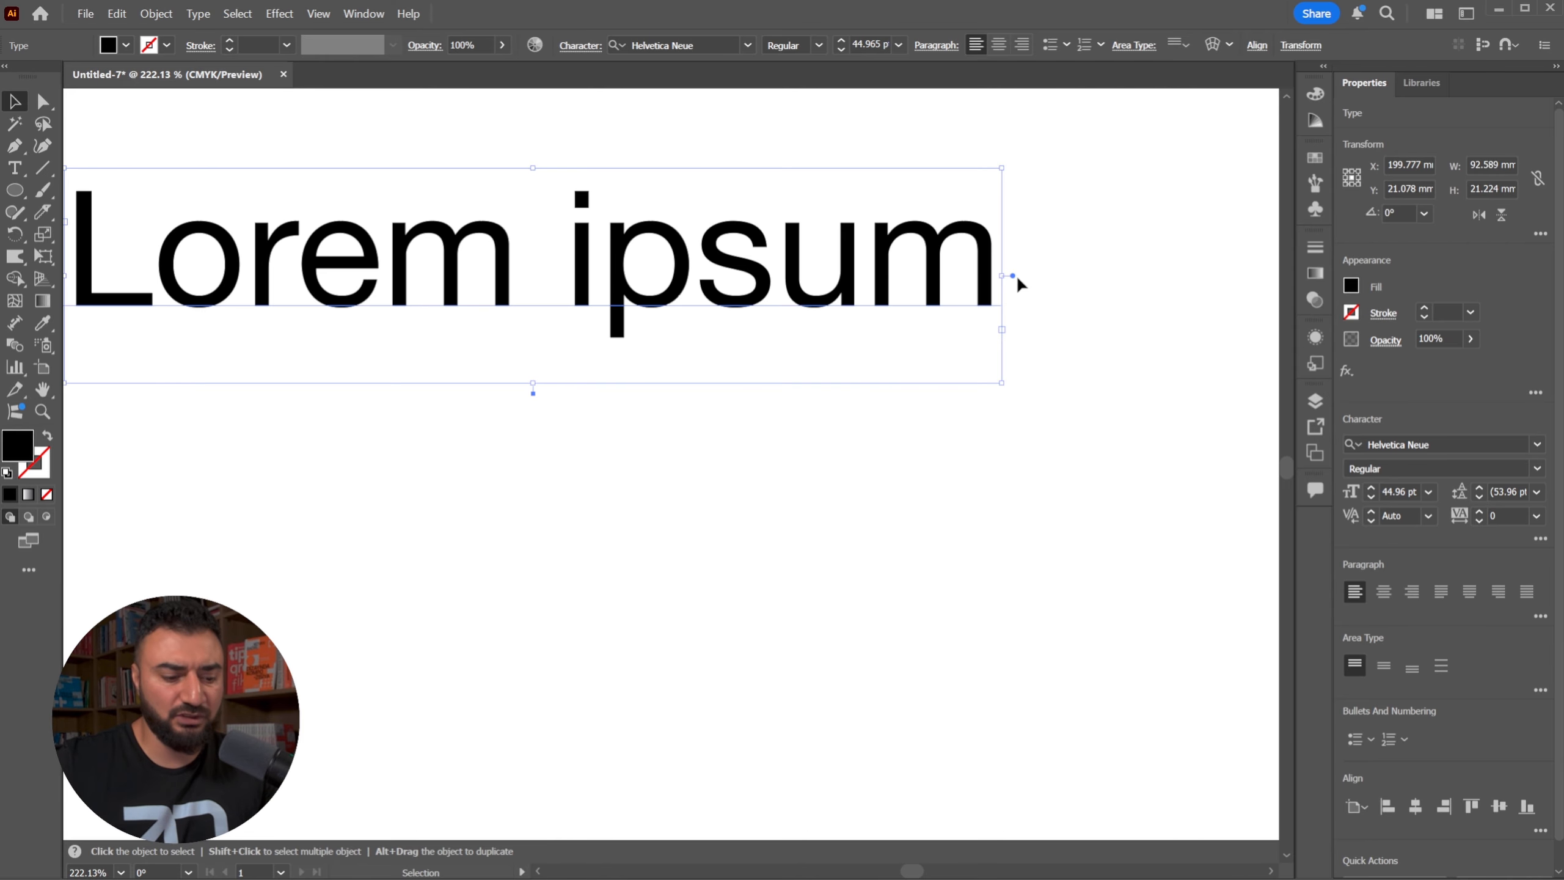
Resize the heading's text frame to about 75 × 50 mm so the two words wrap onto separate lines.
{"action": "key", "text": "z"}
{"action": "left_click_drag", "start_coordinate": [1089, 255], "coordinate": [952, 264]}
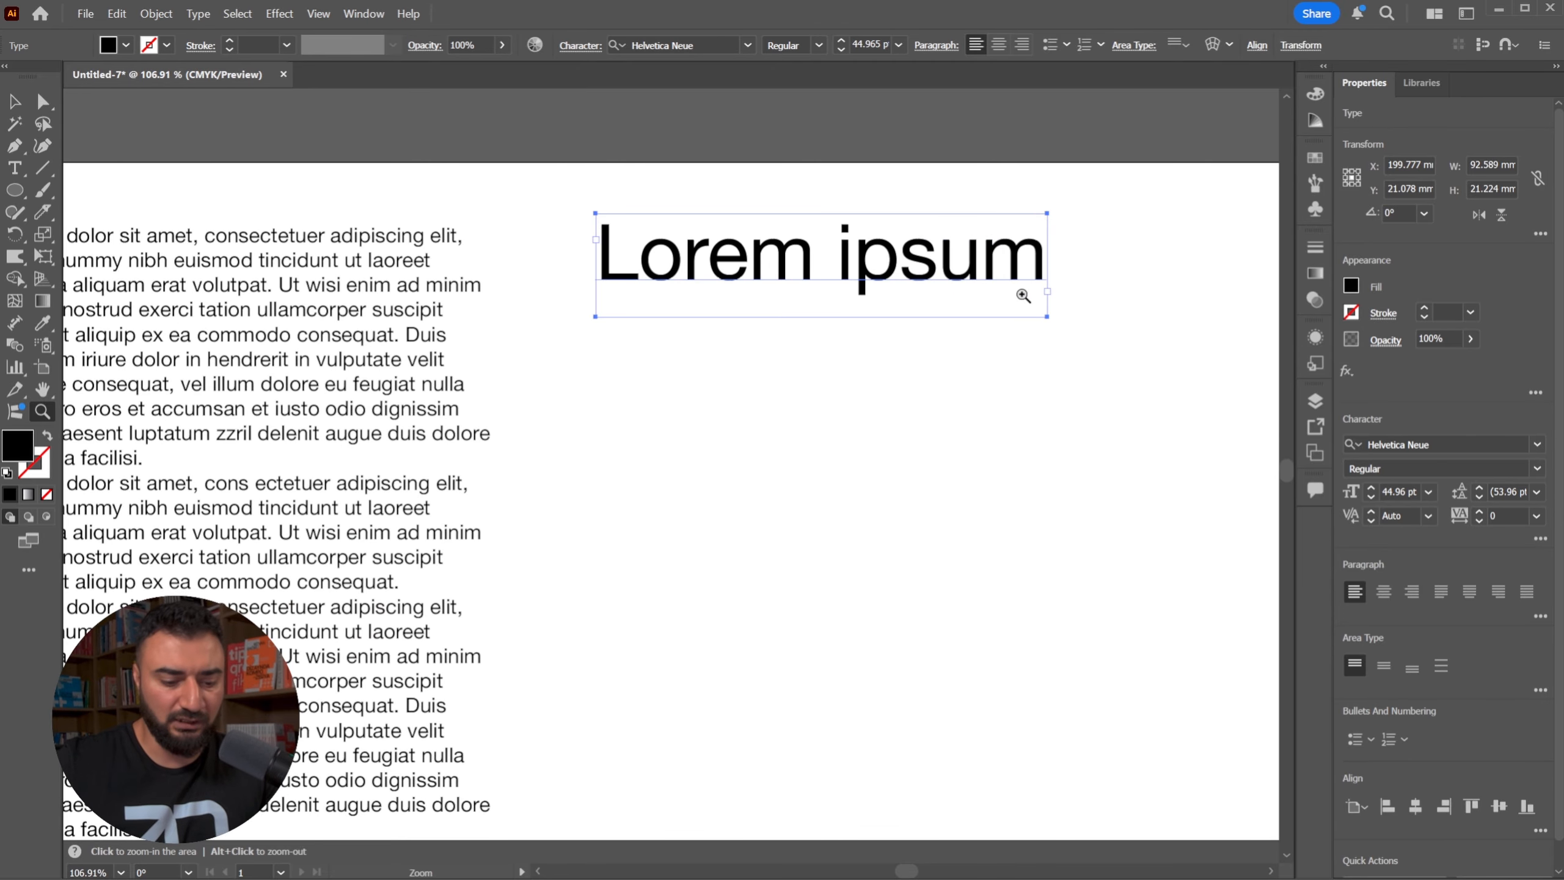
{"action": "key", "text": "v"}
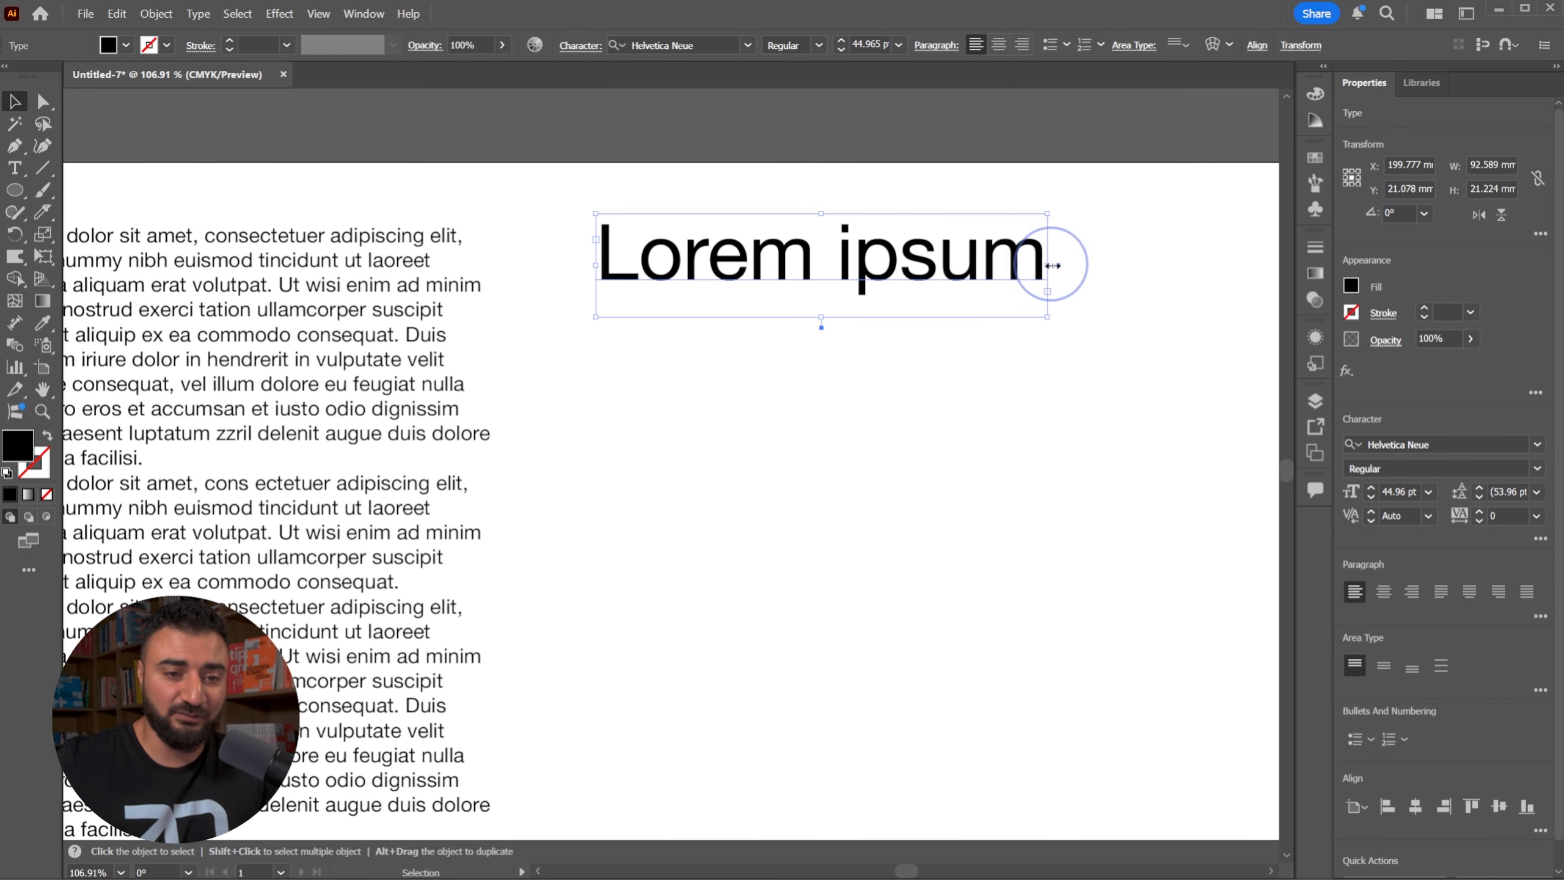
{"action": "left_click_drag", "start_coordinate": [1053, 266], "coordinate": [971, 266]}
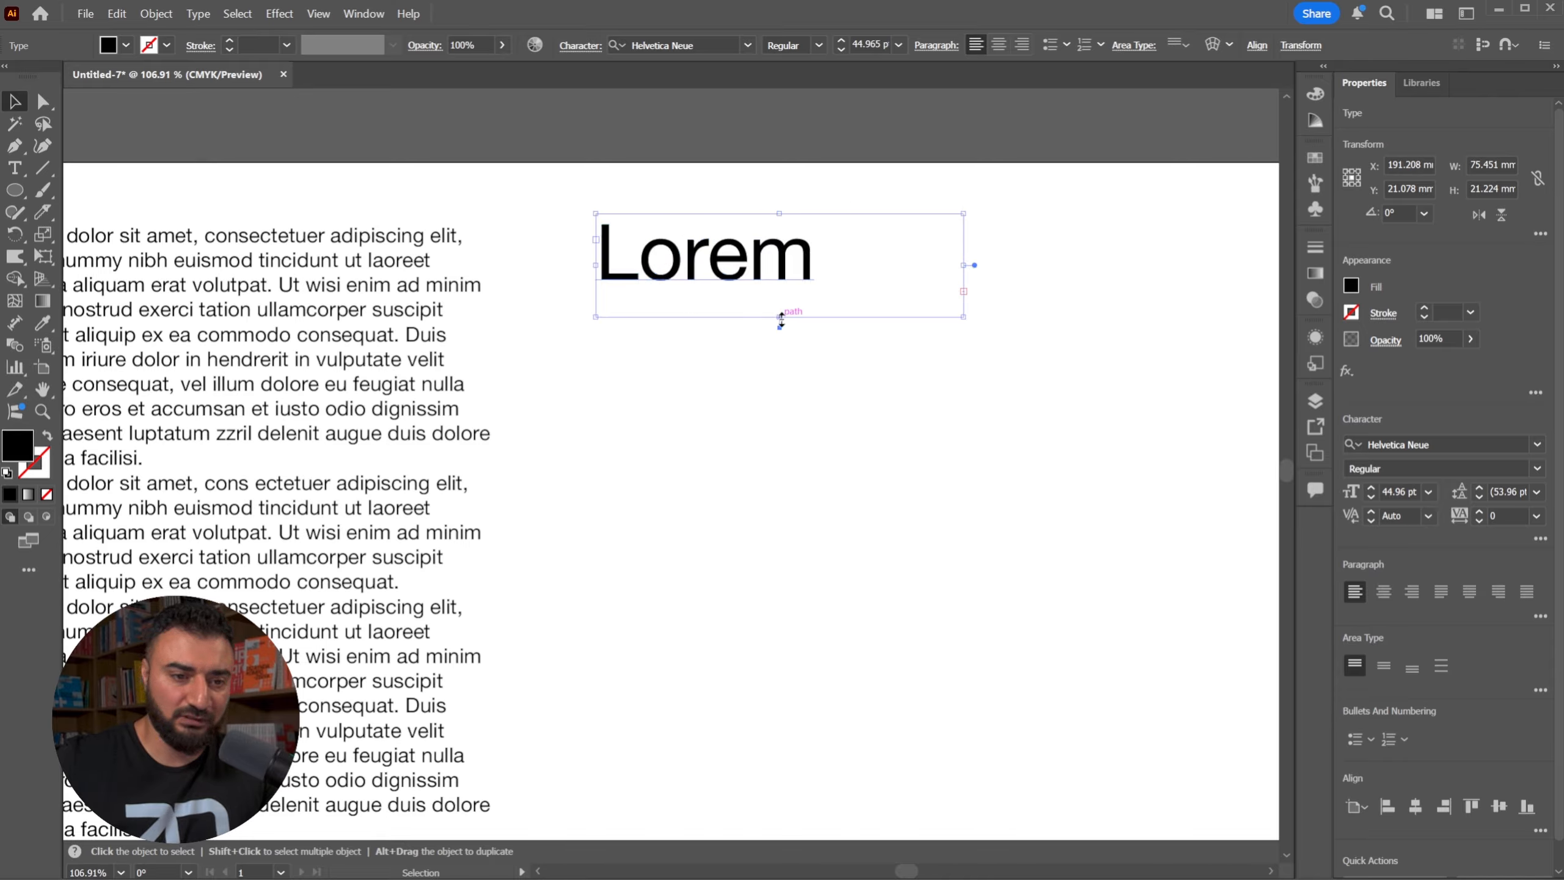
{"action": "left_click_drag", "start_coordinate": [779, 317], "coordinate": [780, 456]}
Try widening the paragraph text frame slightly to reflow its lines, and undo the change.
{"action": "left_click", "coordinate": [389, 334]}
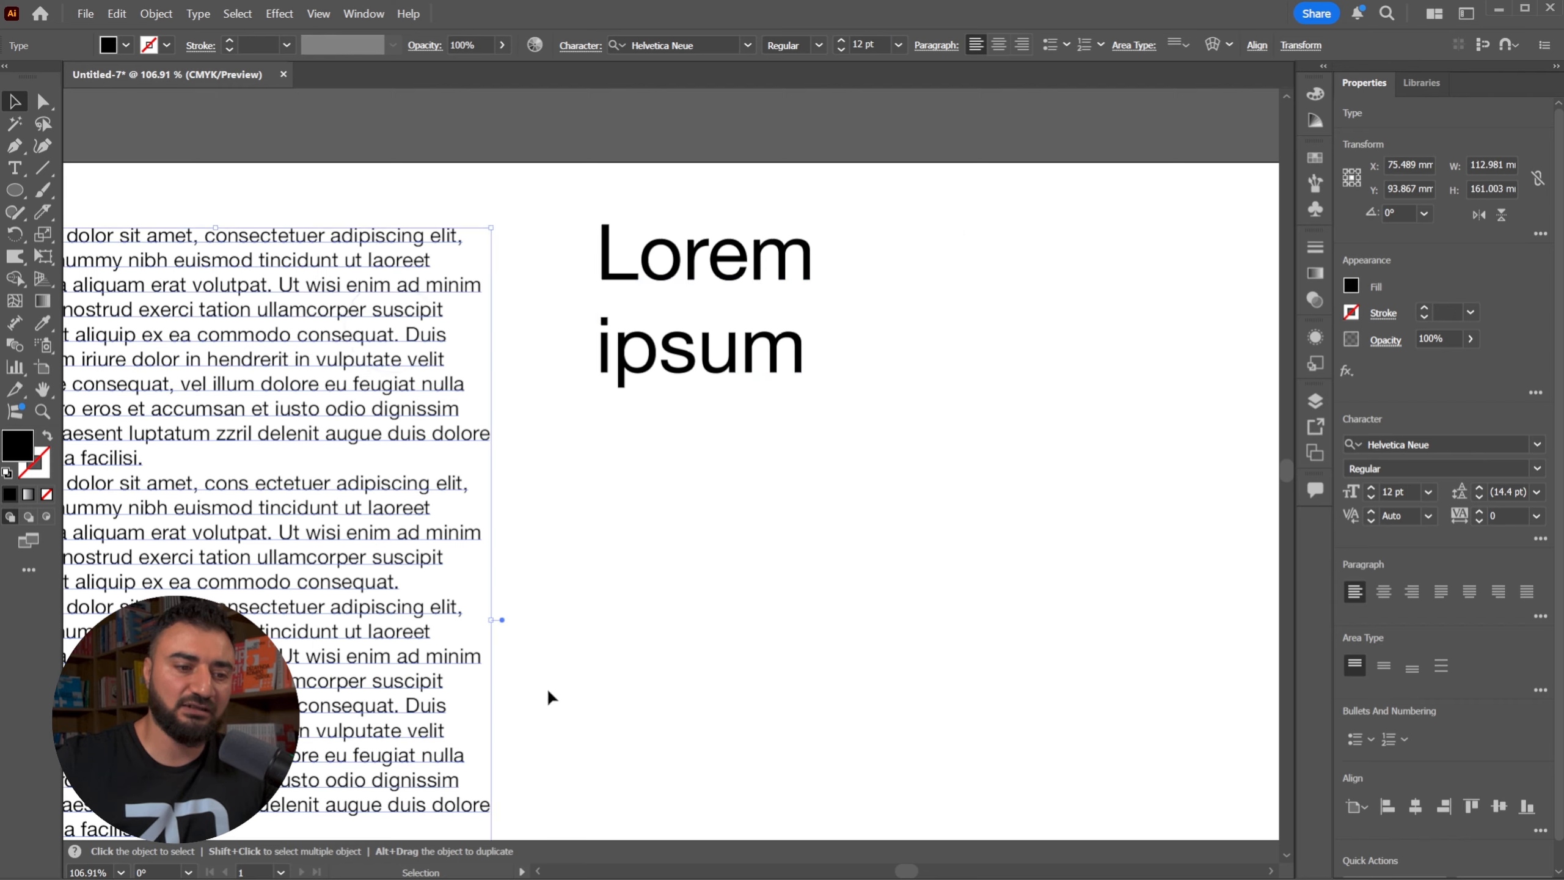
{"action": "mouse_move", "coordinate": [491, 619]}
{"action": "left_mouse_down"}
{"action": "mouse_move", "coordinate": [611, 618]}
{"action": "mouse_move", "coordinate": [454, 617]}
{"action": "mouse_move", "coordinate": [513, 620]}
{"action": "left_mouse_up"}
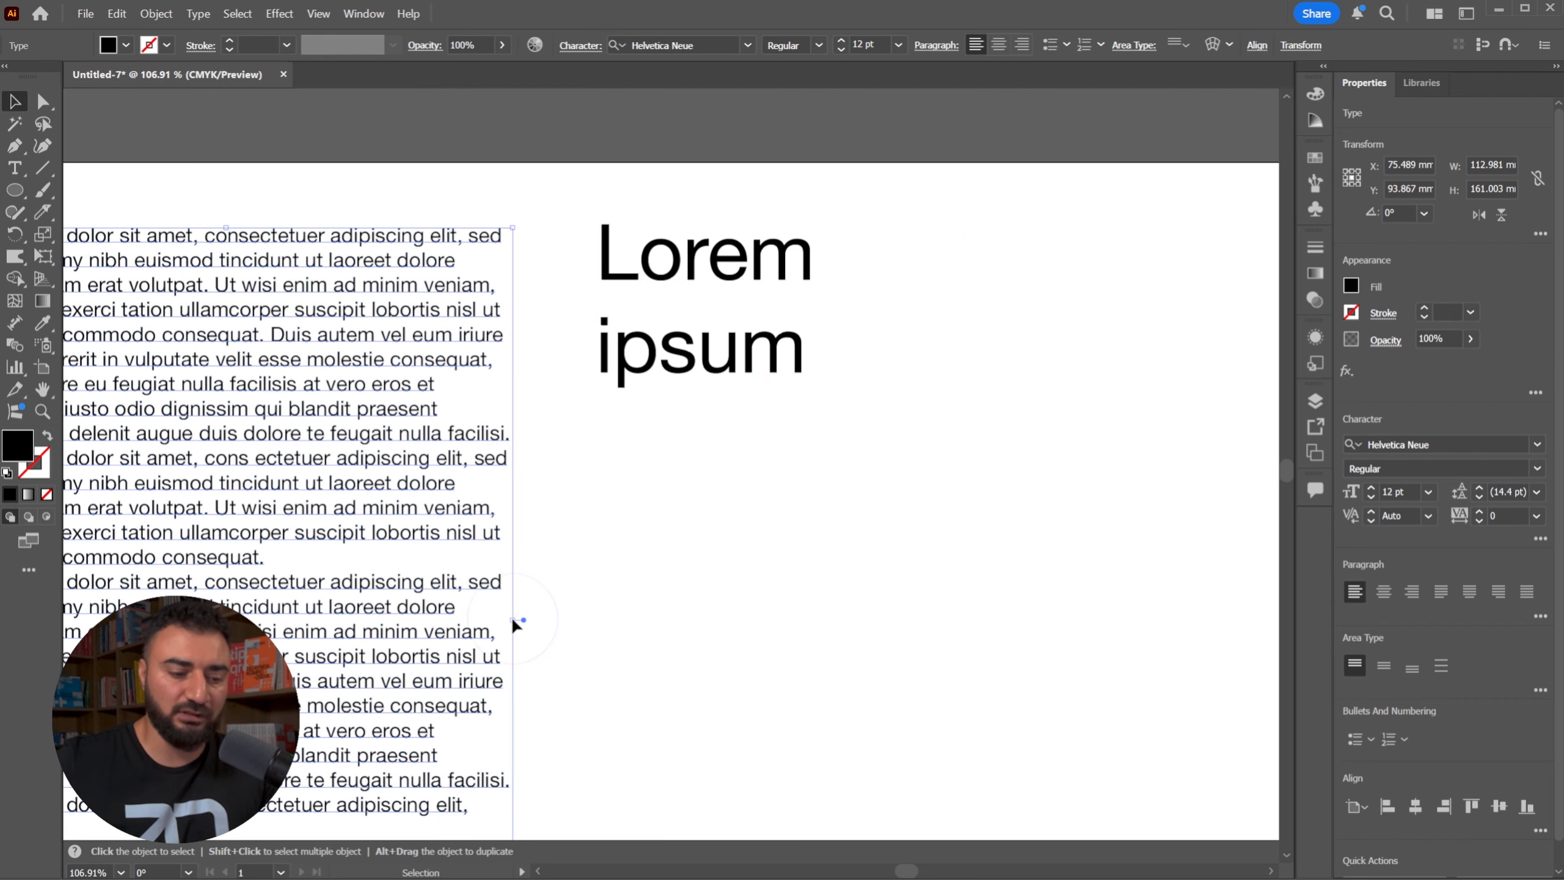
{"action": "key", "text": "ctrl+z"}
{"action": "key", "text": "ctrl+z"}
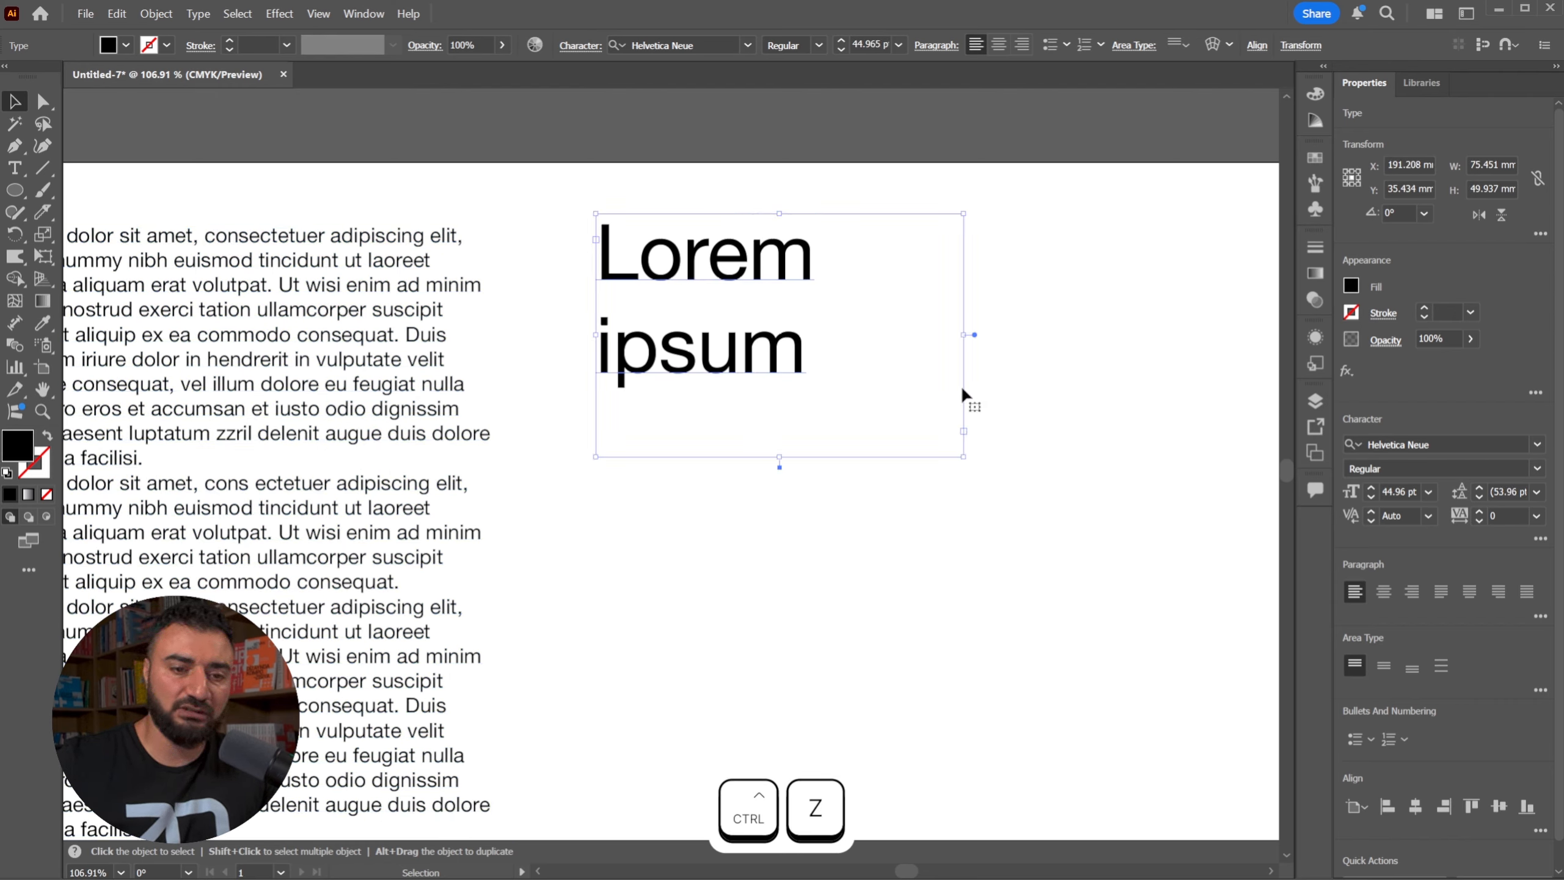
Convert the two-line heading back to point type squeezed to about 46 mm wide, and delete it.
{"action": "double_click", "coordinate": [974, 334]}
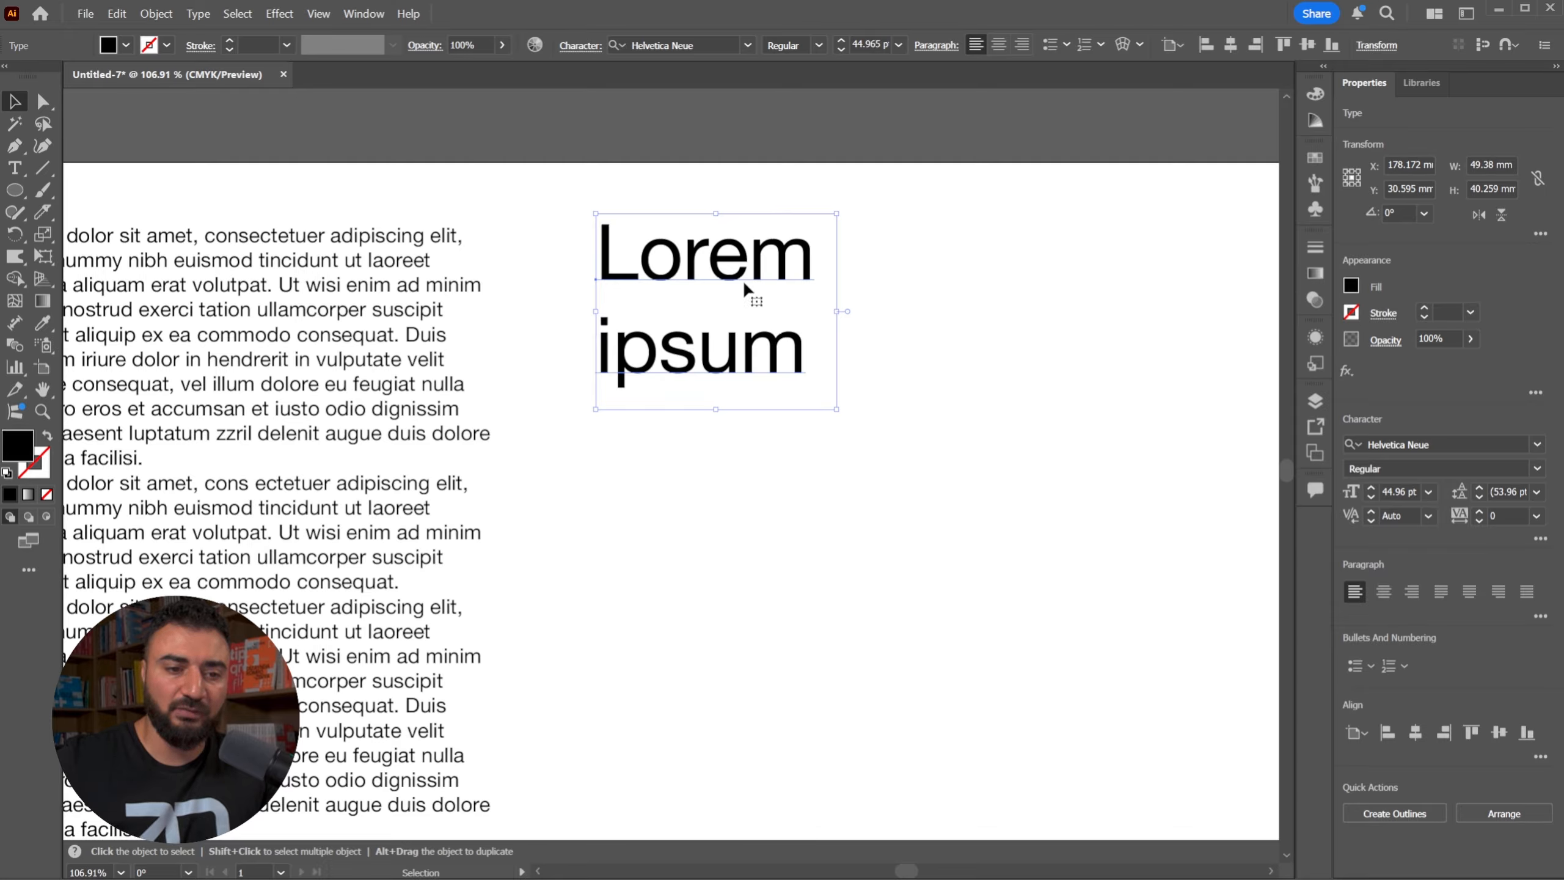
{"action": "mouse_move", "coordinate": [838, 315]}
{"action": "left_mouse_down"}
{"action": "mouse_move", "coordinate": [695, 322]}
{"action": "mouse_move", "coordinate": [822, 316]}
{"action": "left_mouse_up"}
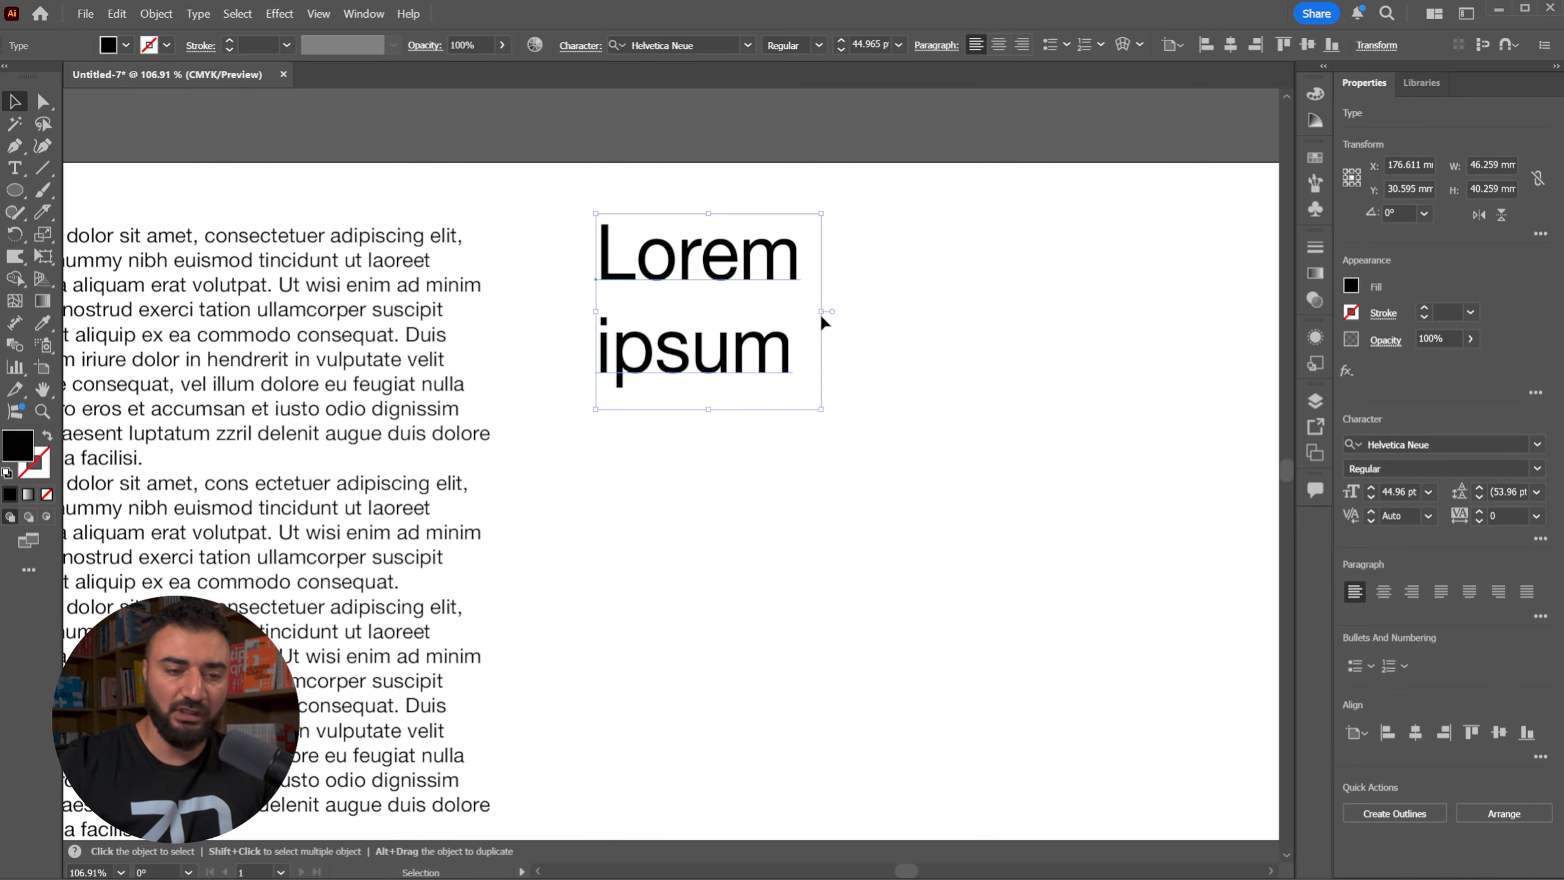
{"action": "key", "text": "Delete"}
Widen the paragraph text frame to about 128 mm and convert it from area type to point type.
{"action": "key", "text": "space"}
{"action": "left_click_drag", "start_coordinate": [546, 612], "coordinate": [918, 564]}
{"action": "left_click", "coordinate": [715, 444]}
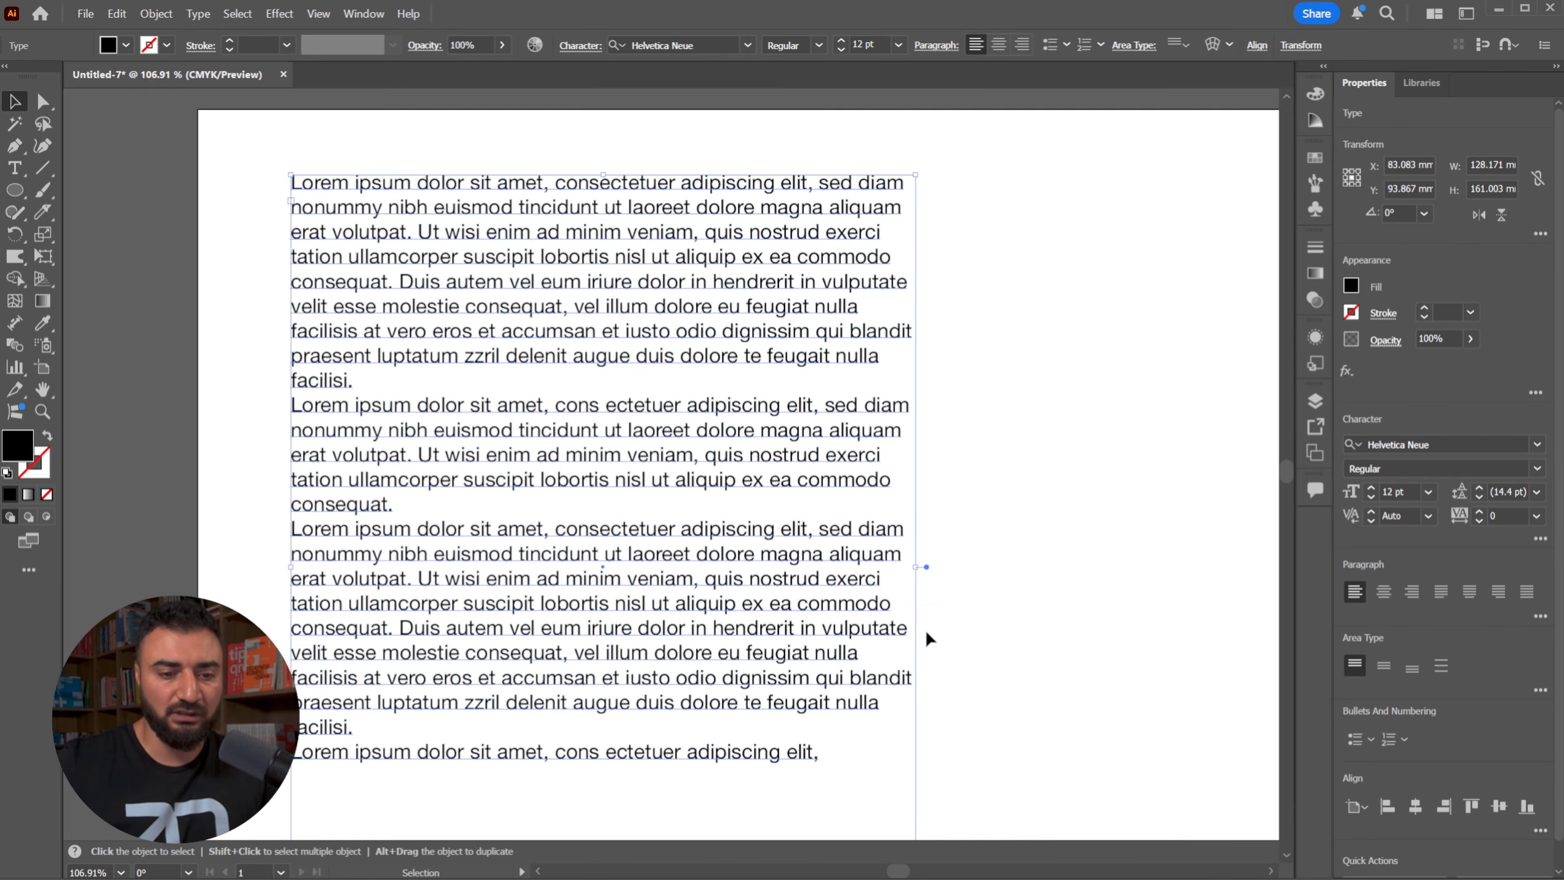
{"action": "double_click", "coordinate": [926, 566]}
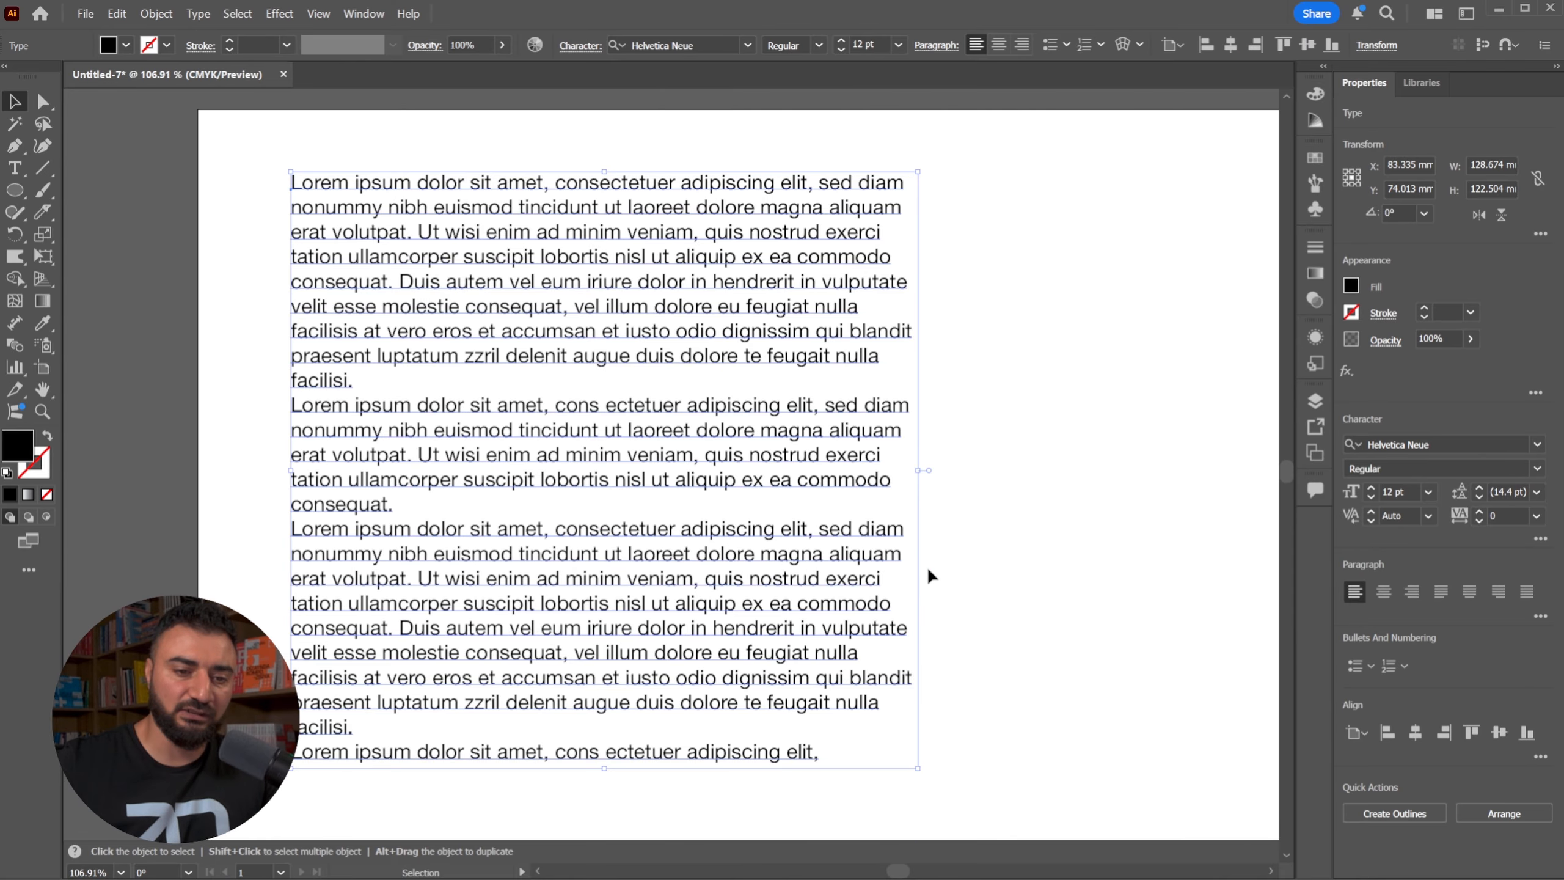
Try squeezing the paragraph's point type horizontally to about 77 mm wide, and undo the change.
{"action": "left_click_drag", "start_coordinate": [922, 469], "coordinate": [669, 469]}
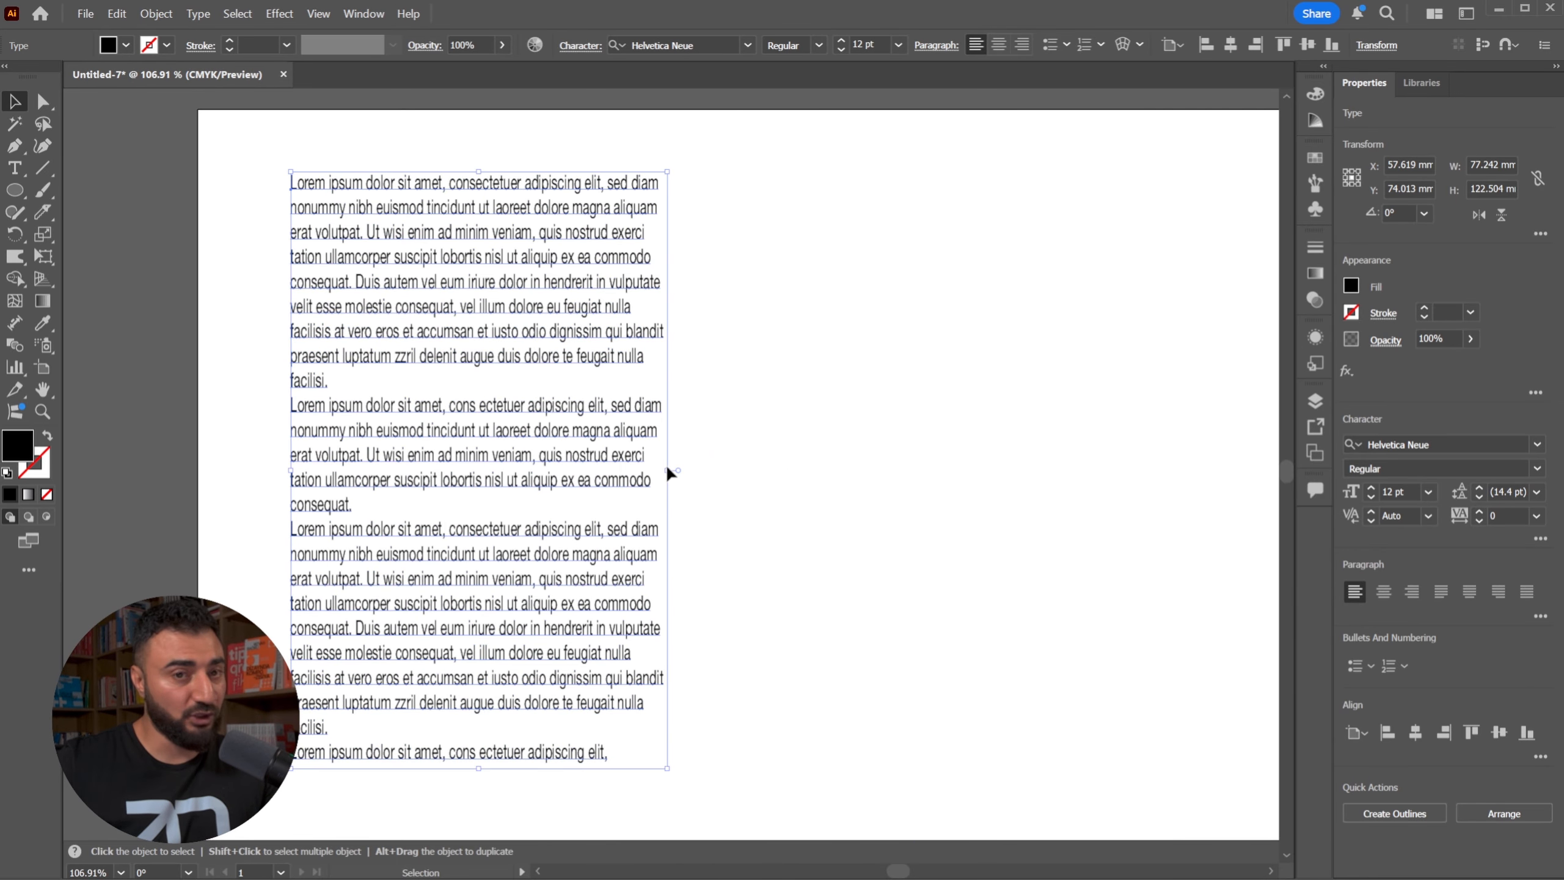
{"action": "key", "text": "ctrl+z"}
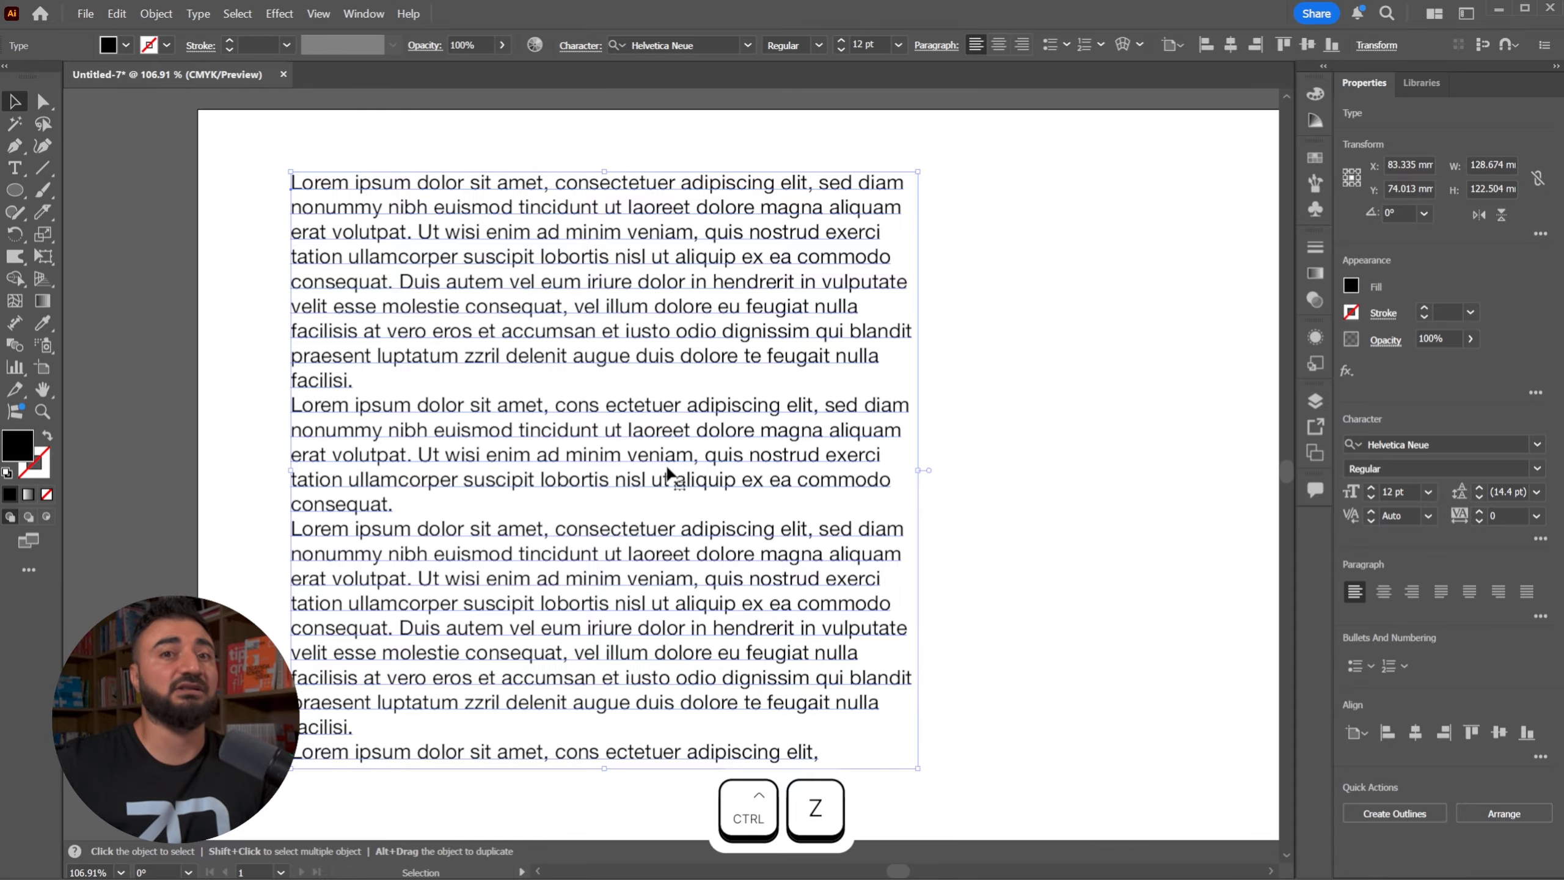
Convert the paragraph text back to area type and widen its frame to about 134 mm.
{"action": "double_click", "coordinate": [930, 470]}
{"action": "mouse_move", "coordinate": [918, 468]}
{"action": "left_mouse_down"}
{"action": "mouse_move", "coordinate": [1066, 461]}
{"action": "mouse_move", "coordinate": [803, 458]}
{"action": "mouse_move", "coordinate": [964, 460]}
{"action": "mouse_move", "coordinate": [947, 464]}
{"action": "left_mouse_up"}
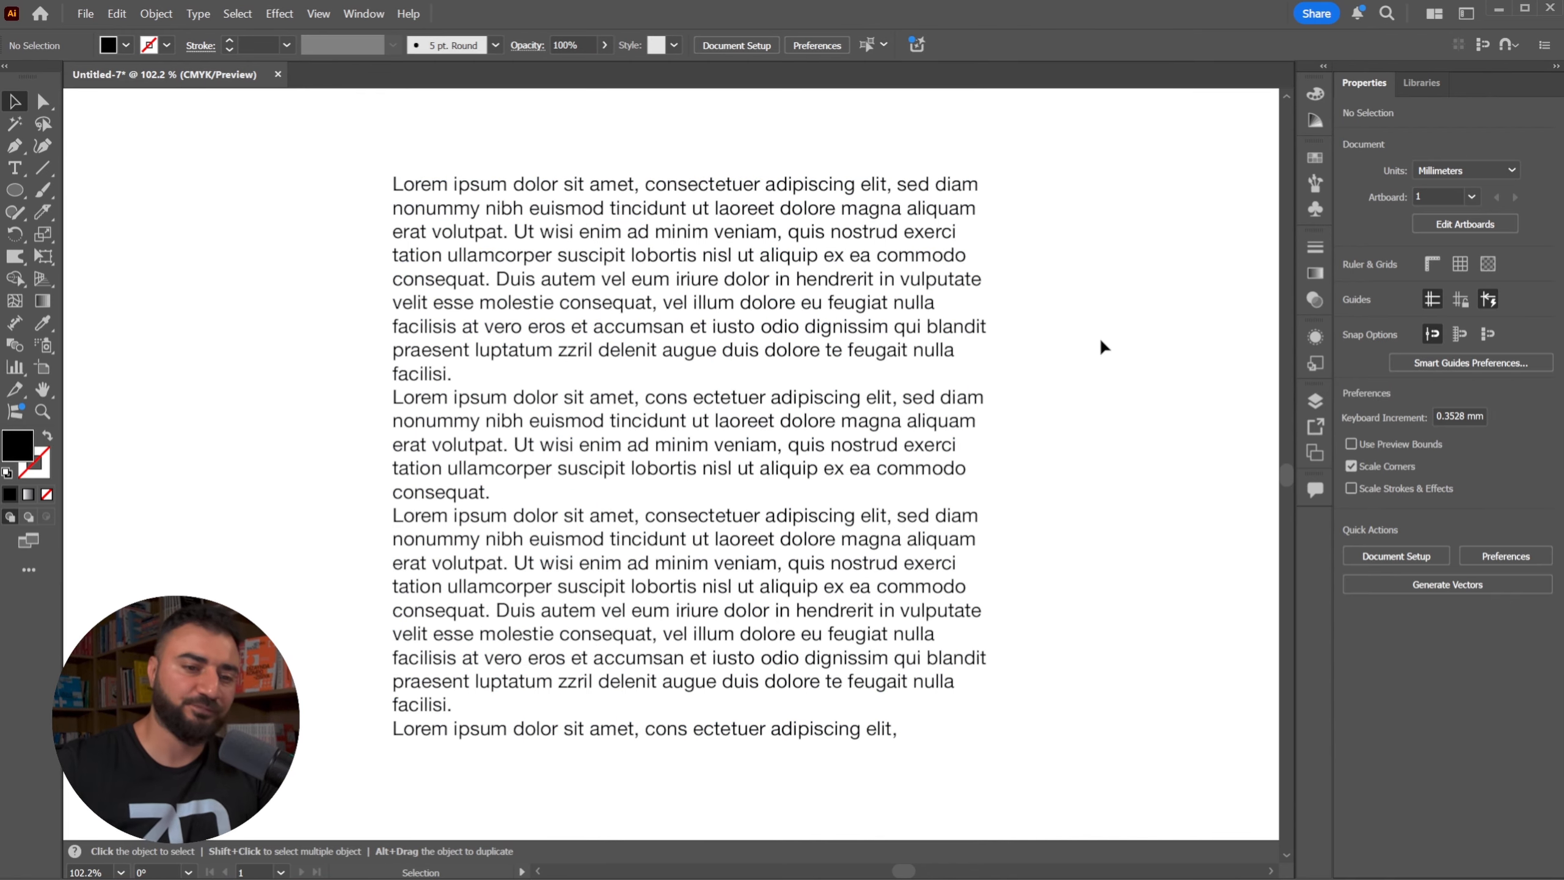
Select the paragraph text frame, display the Paragraph settings for it and place them beside the text.
{"action": "left_click", "coordinate": [479, 305]}
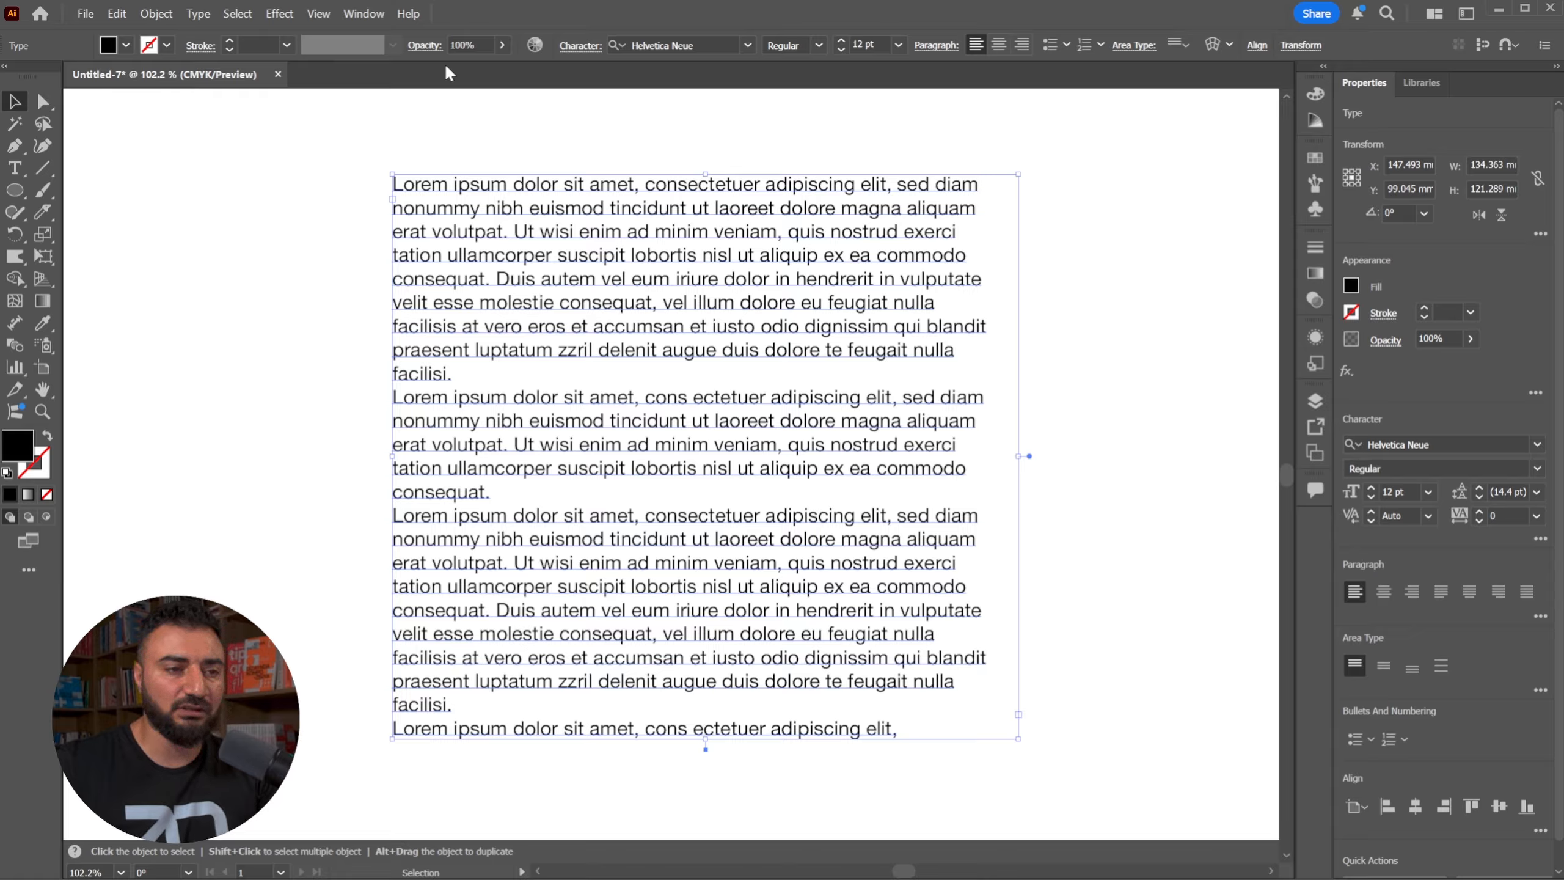
{"action": "left_click", "coordinate": [362, 18]}
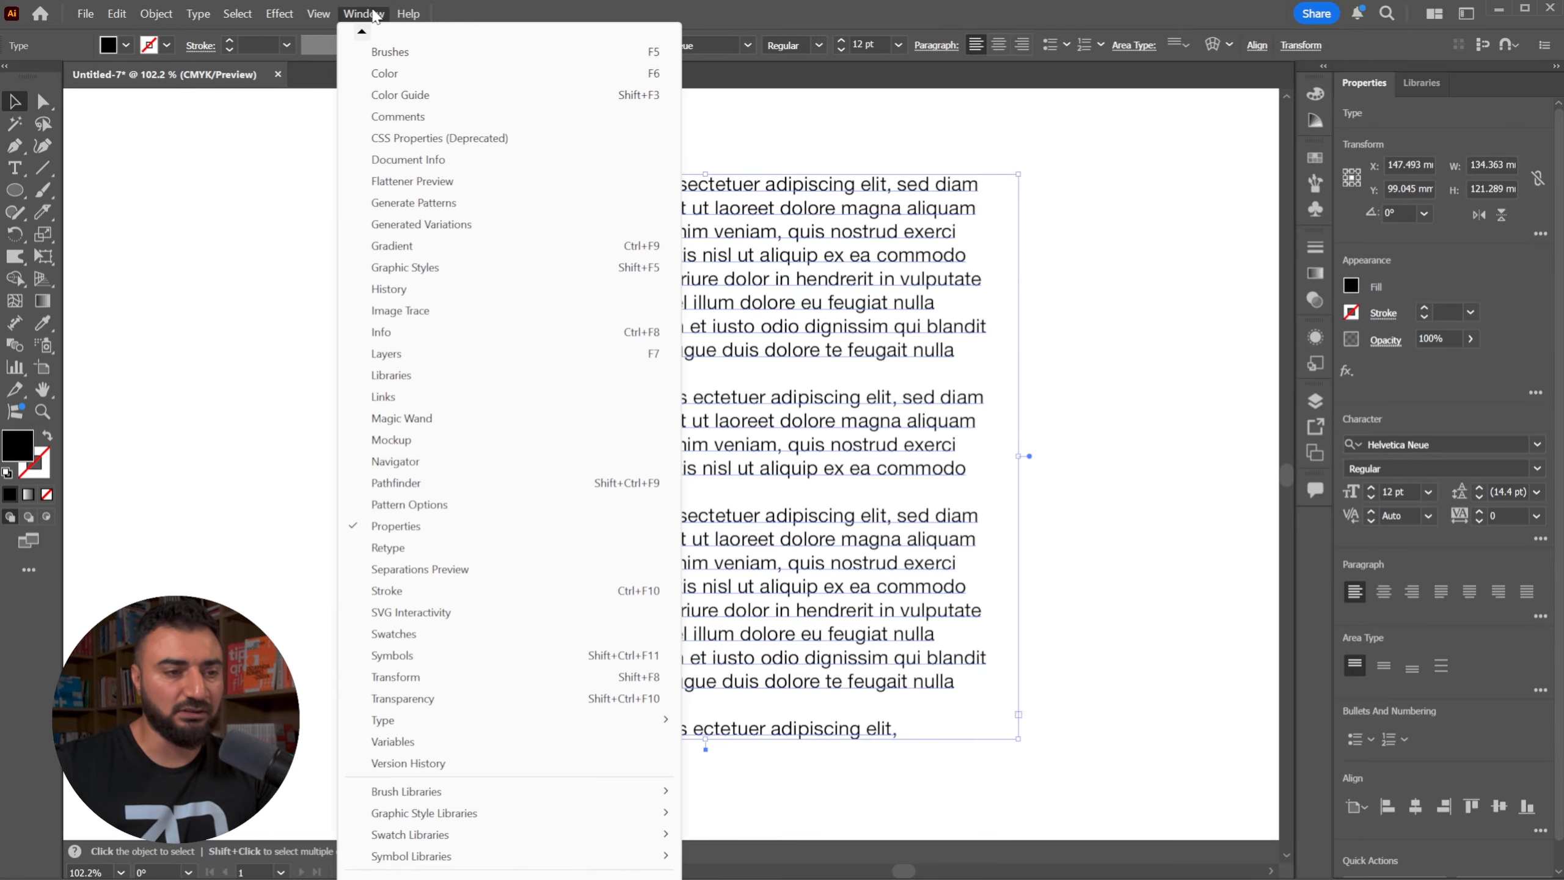
{"action": "mouse_move", "coordinate": [420, 724]}
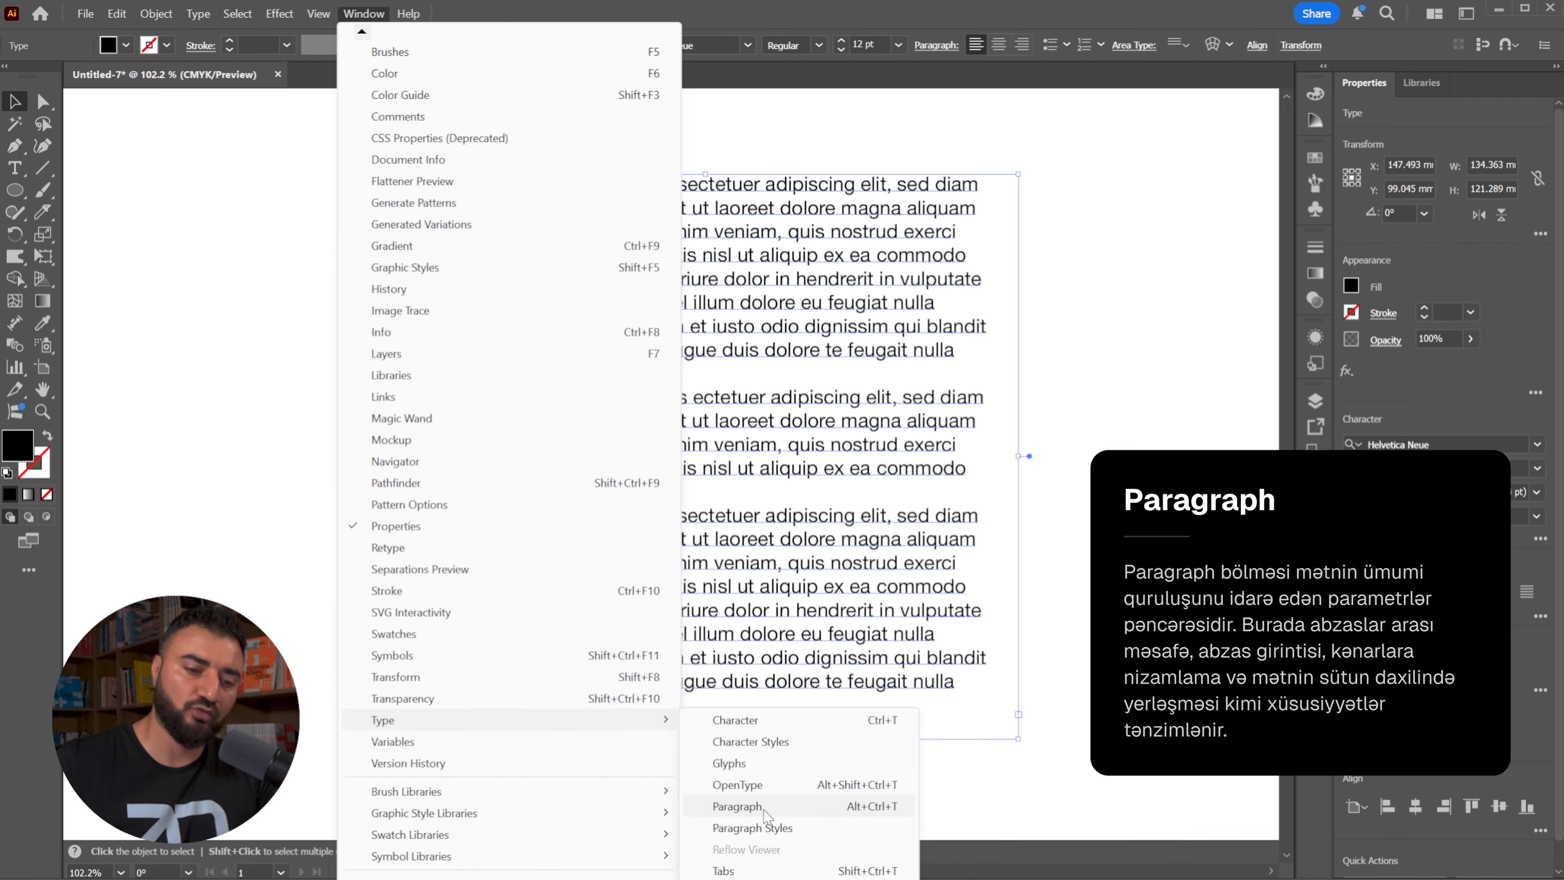
{"action": "left_click", "coordinate": [764, 809]}
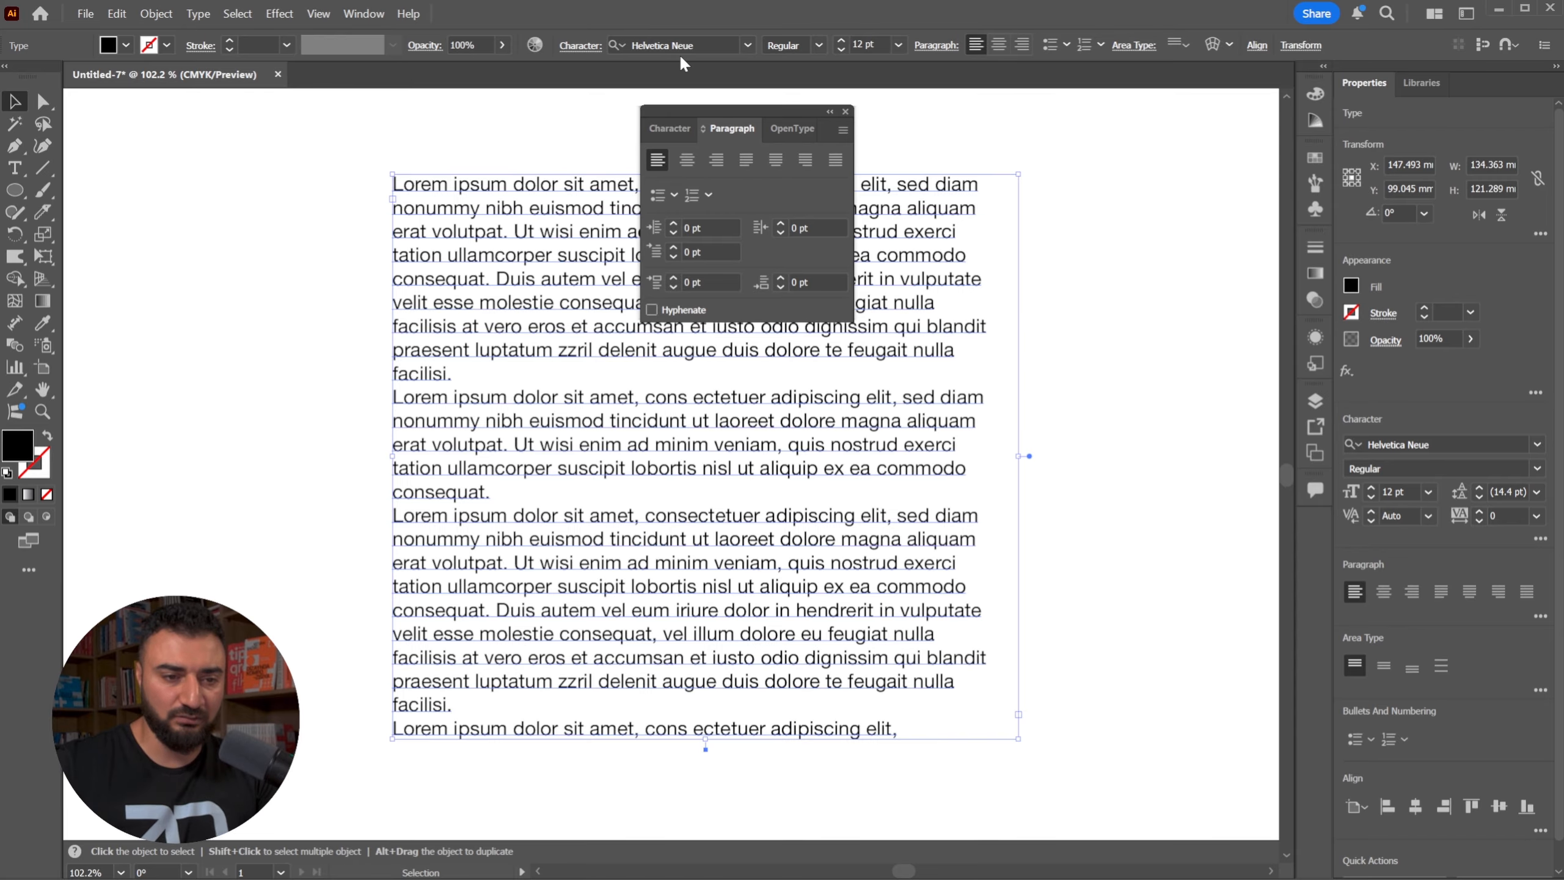
{"action": "left_click_drag", "start_coordinate": [750, 115], "coordinate": [1137, 165]}
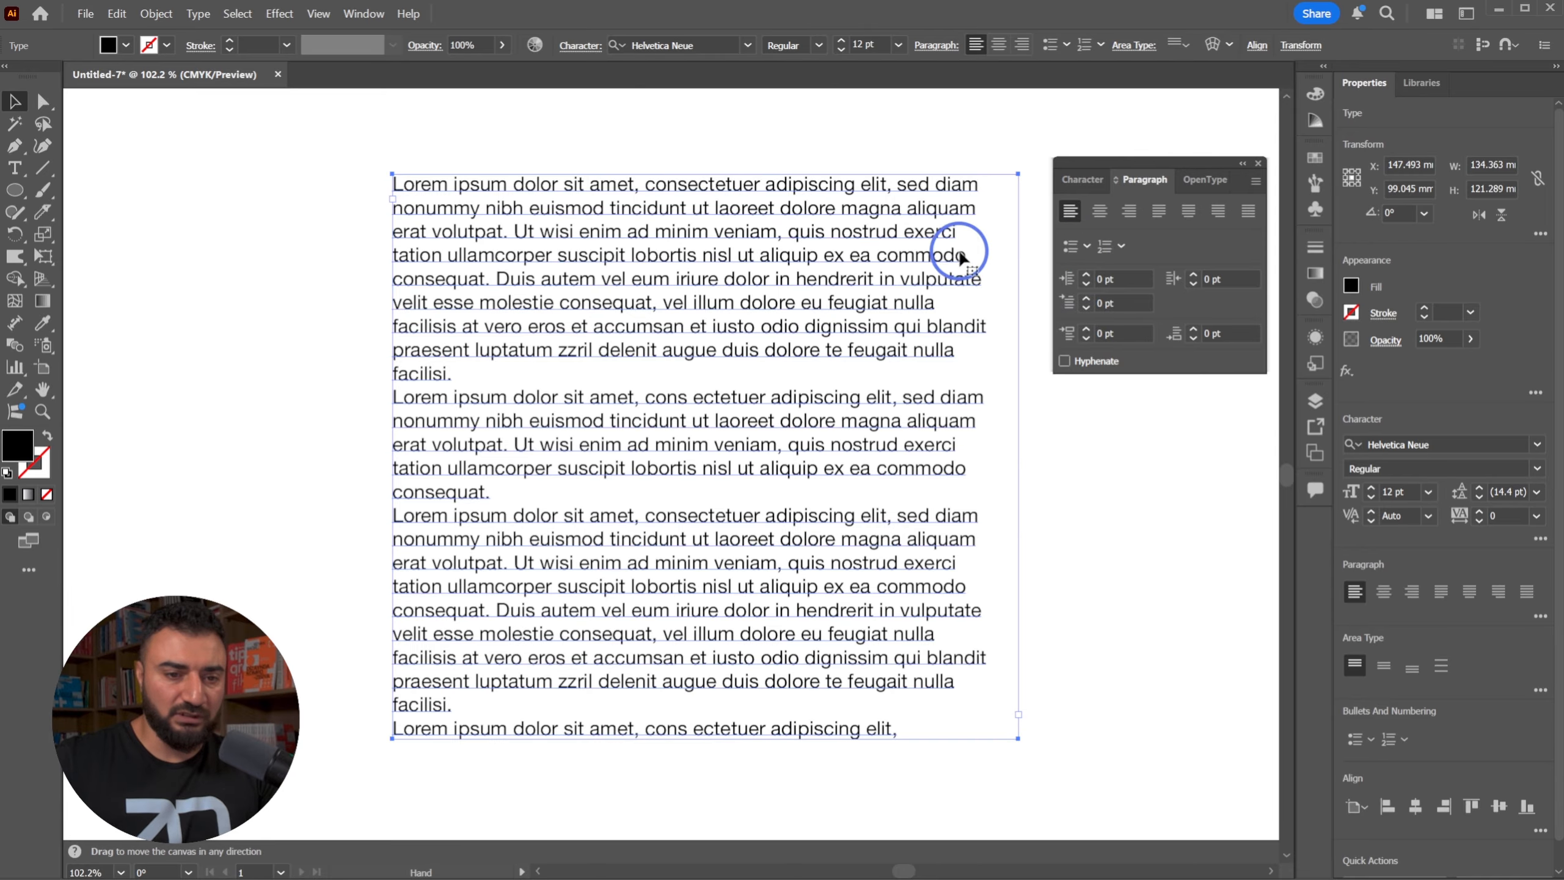
{"action": "left_click_drag", "start_coordinate": [940, 281], "coordinate": [803, 262]}
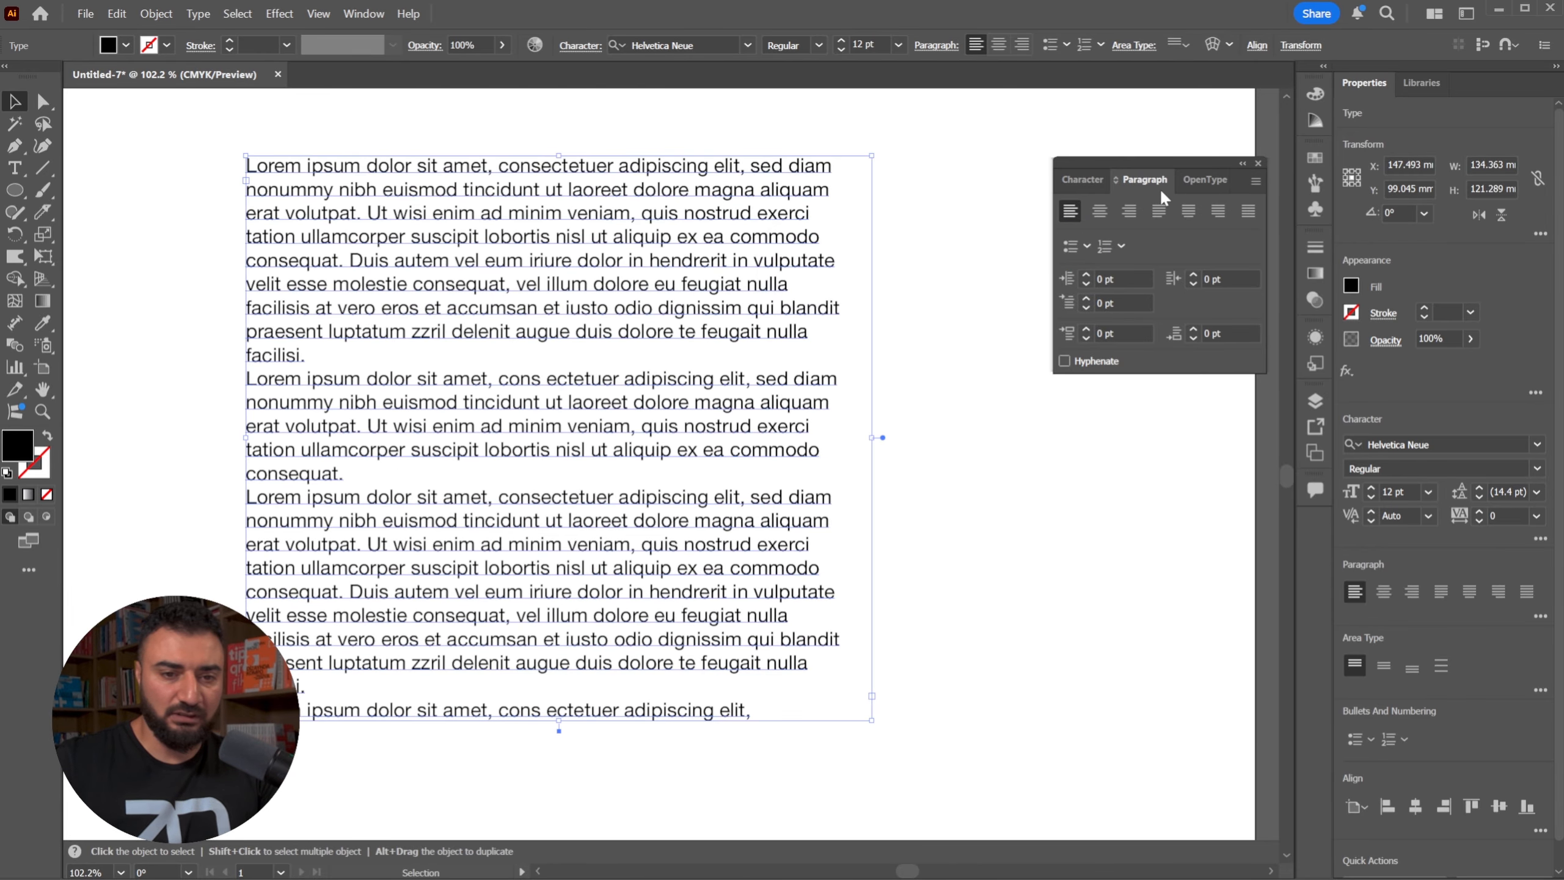
{"action": "left_click_drag", "start_coordinate": [1144, 160], "coordinate": [1045, 146]}
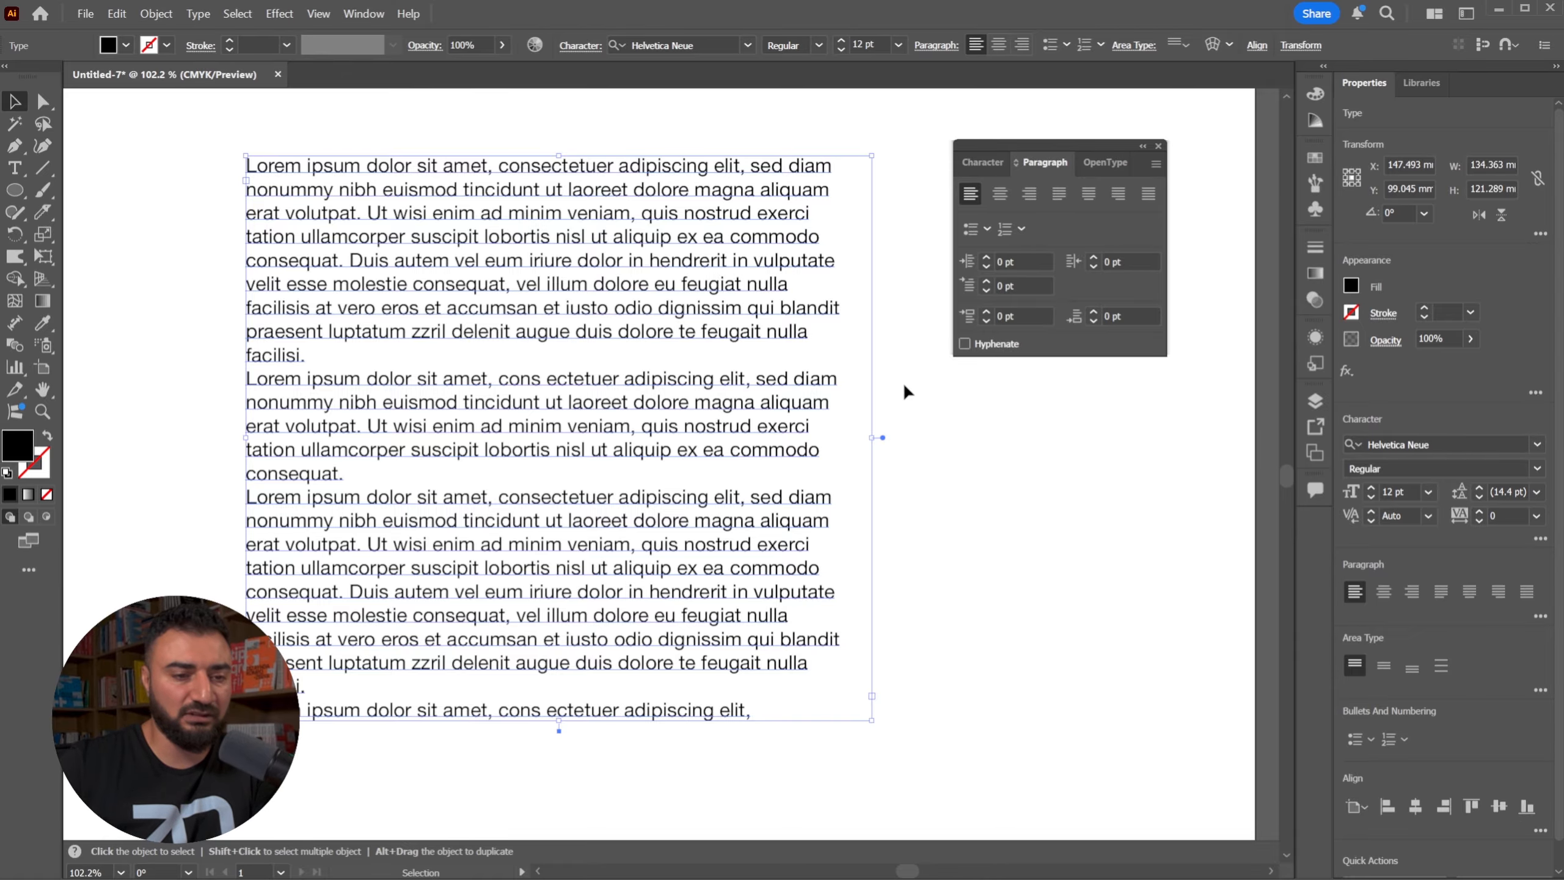
Try center alignment and right alignment on the whole paragraph text.
{"action": "left_click", "coordinate": [1000, 193]}
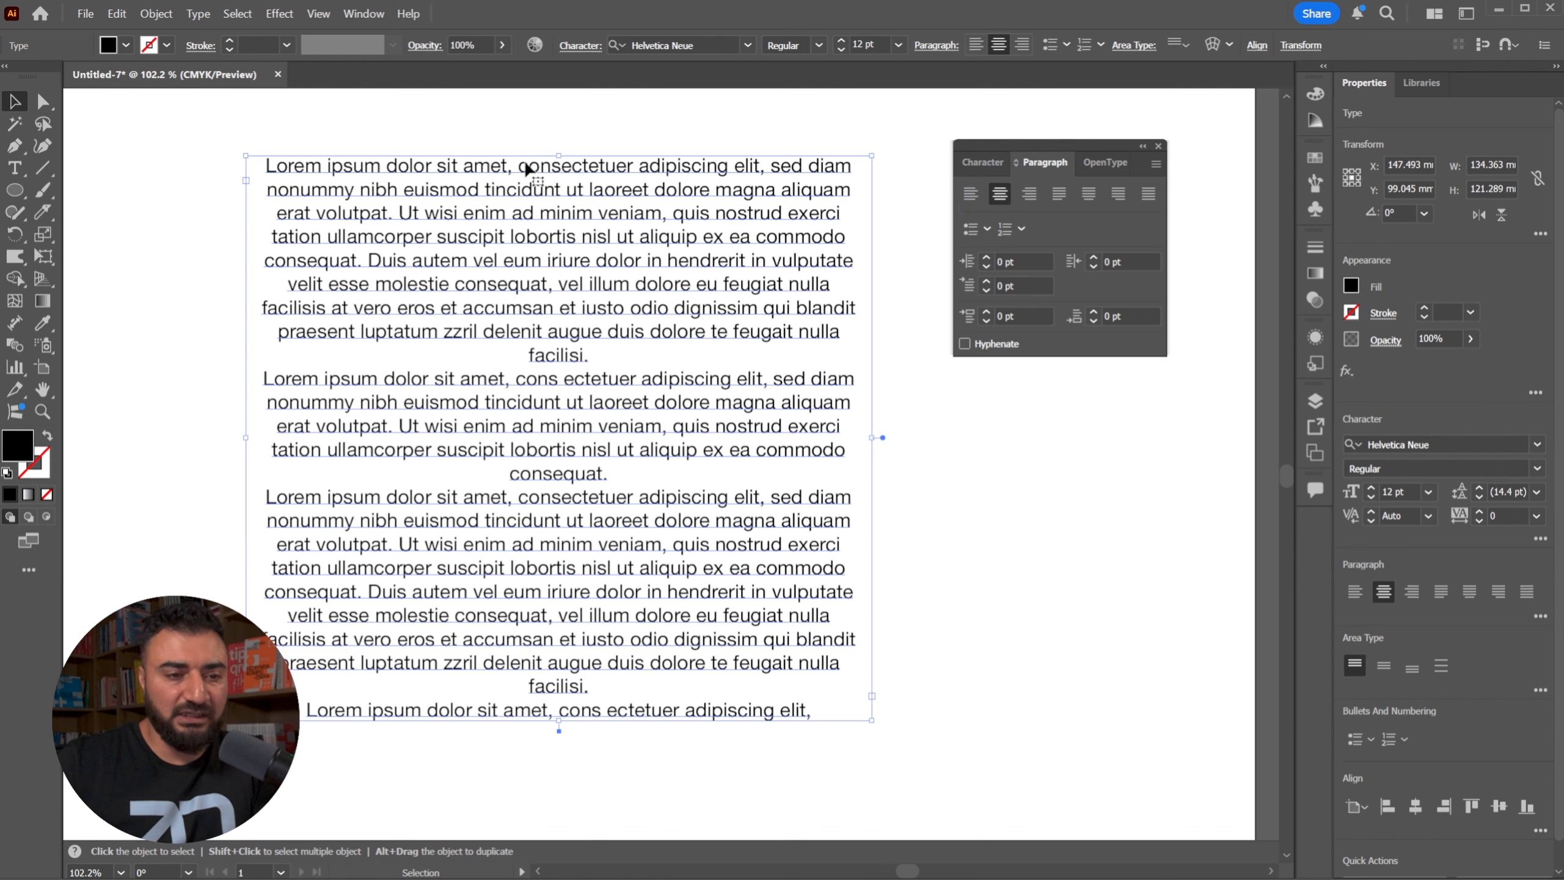
{"action": "left_click", "coordinate": [609, 131]}
{"action": "left_click", "coordinate": [600, 237]}
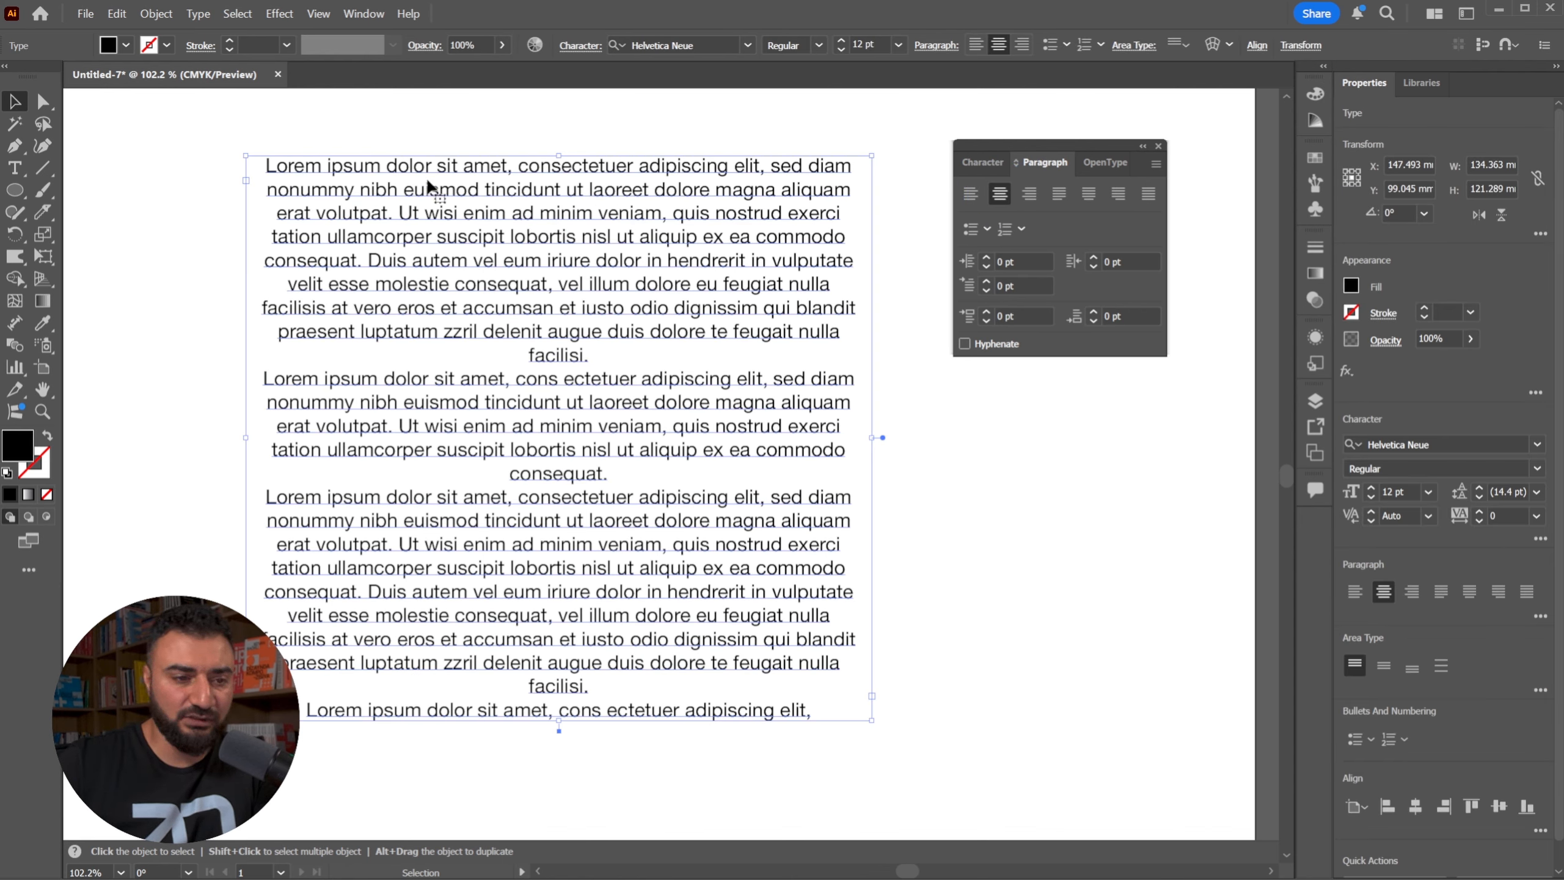
{"action": "left_click", "coordinate": [1029, 195]}
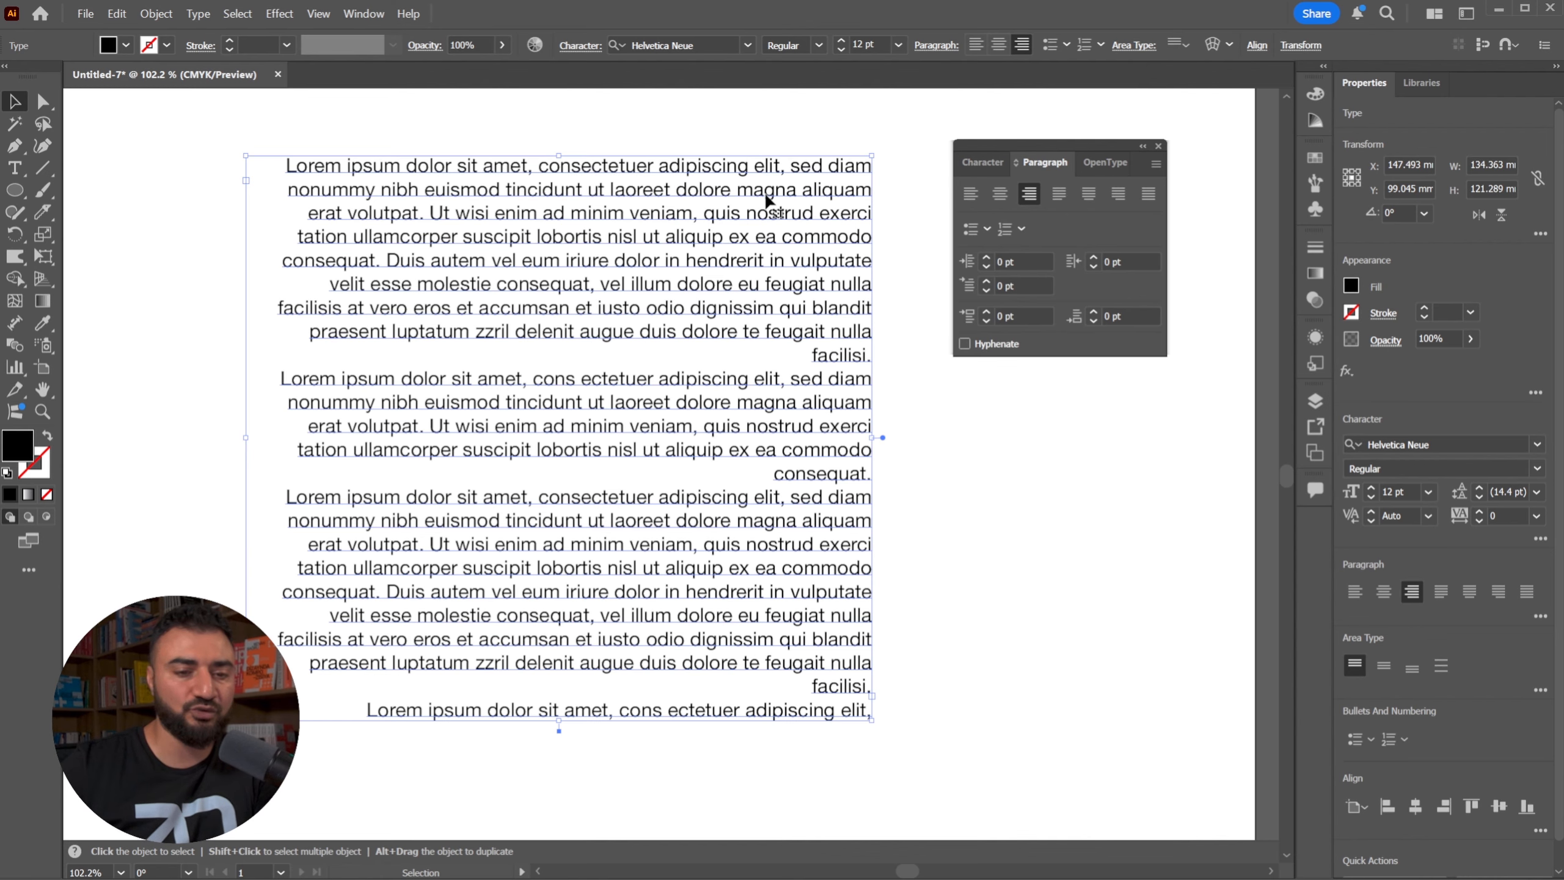
Try justifying the text with the last line left, centered, right and fully justified, and return it to left alignment.
{"action": "left_click", "coordinate": [1061, 194]}
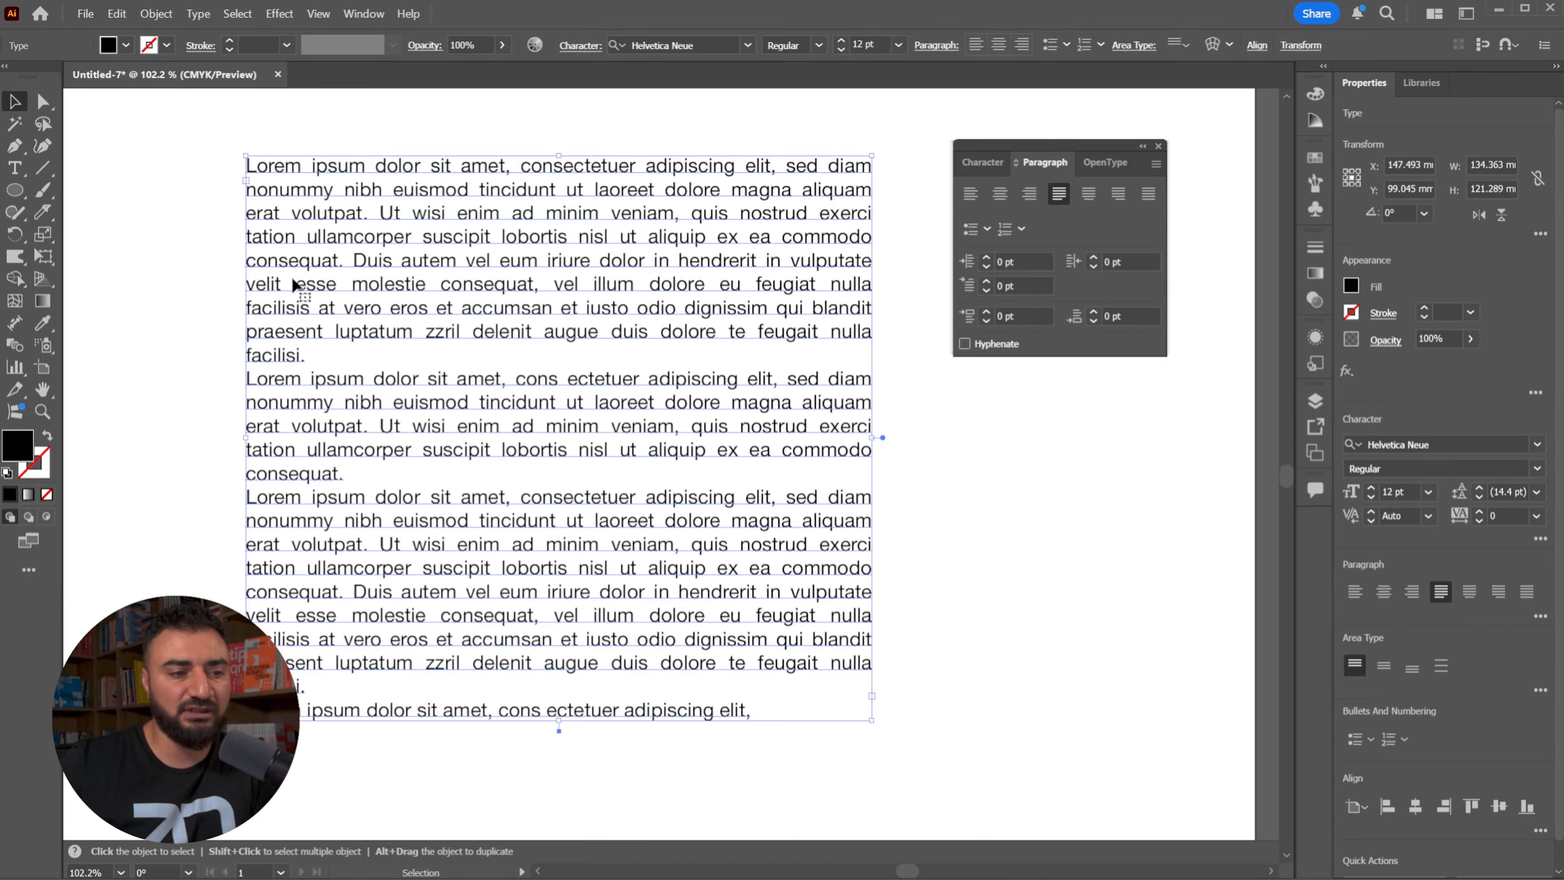
{"action": "left_click", "coordinate": [1089, 193]}
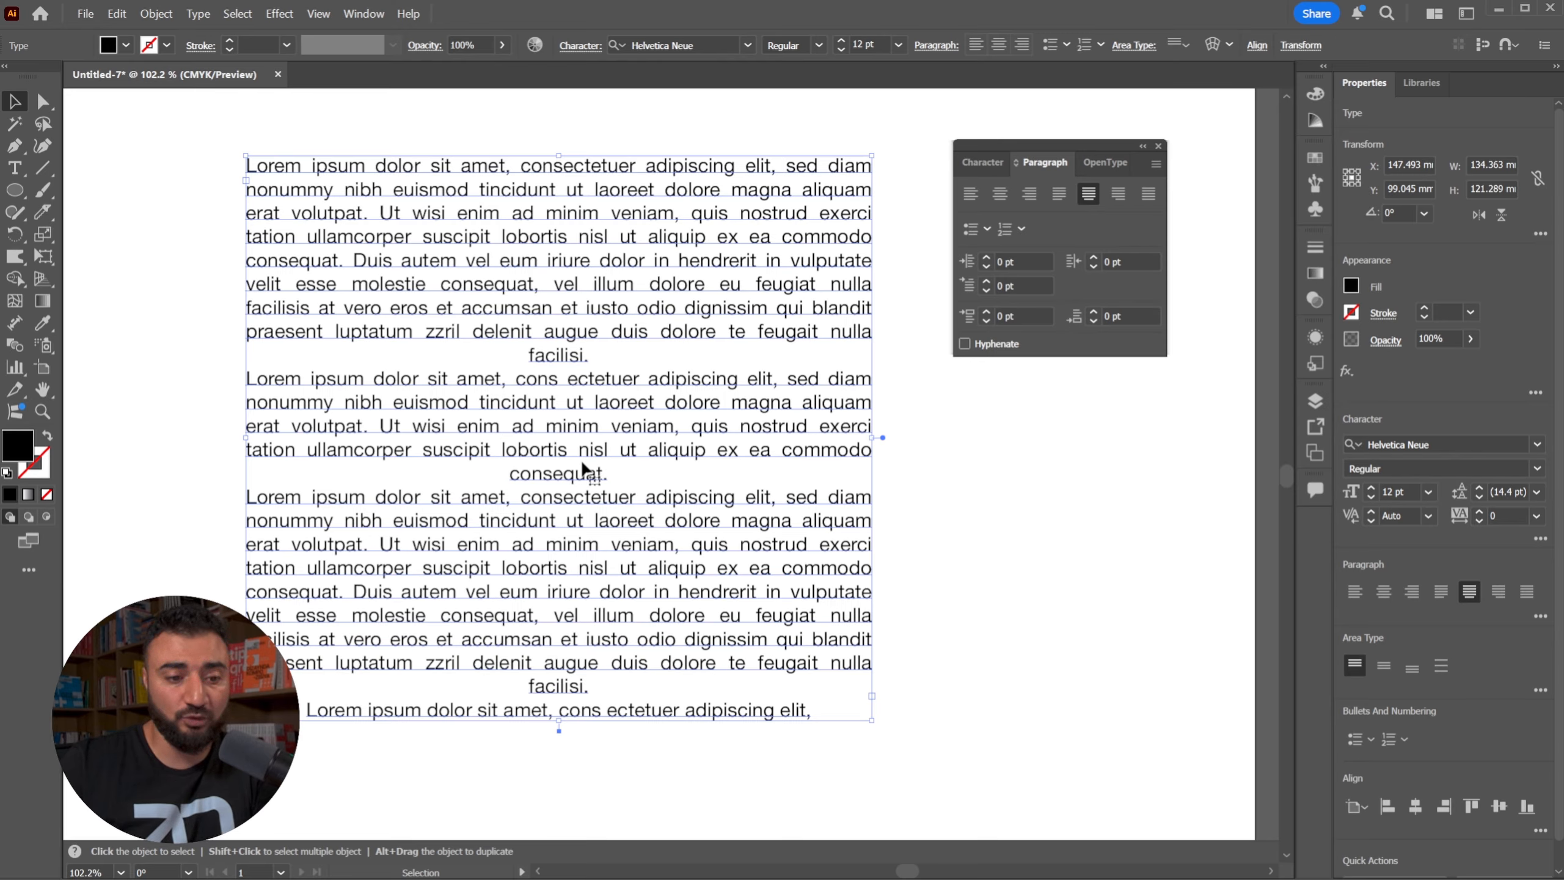
{"action": "left_click", "coordinate": [1120, 194]}
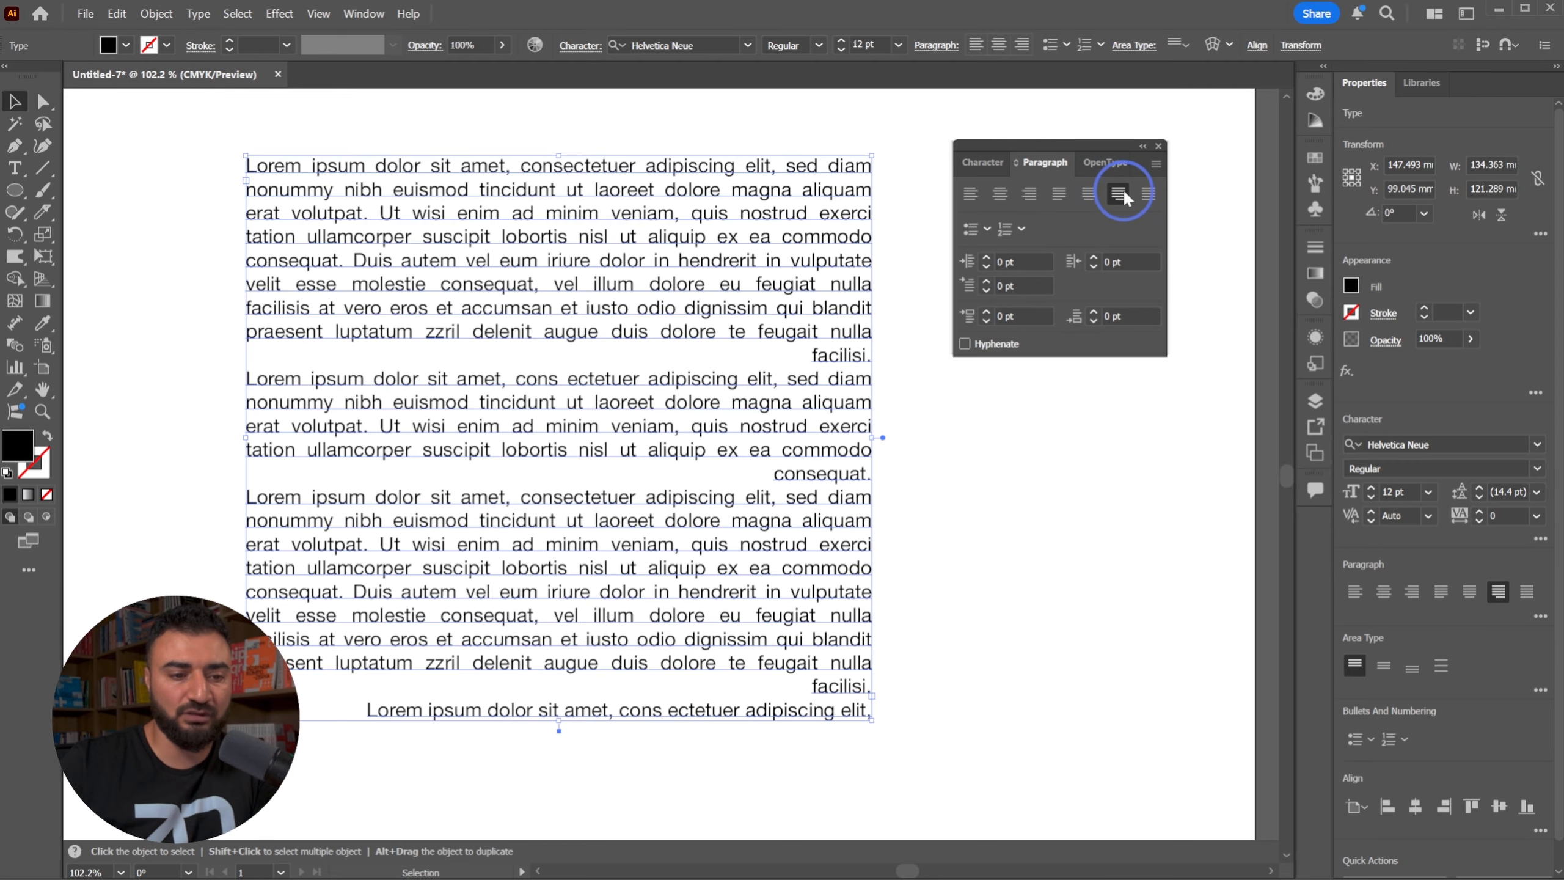
{"action": "left_click", "coordinate": [1150, 195]}
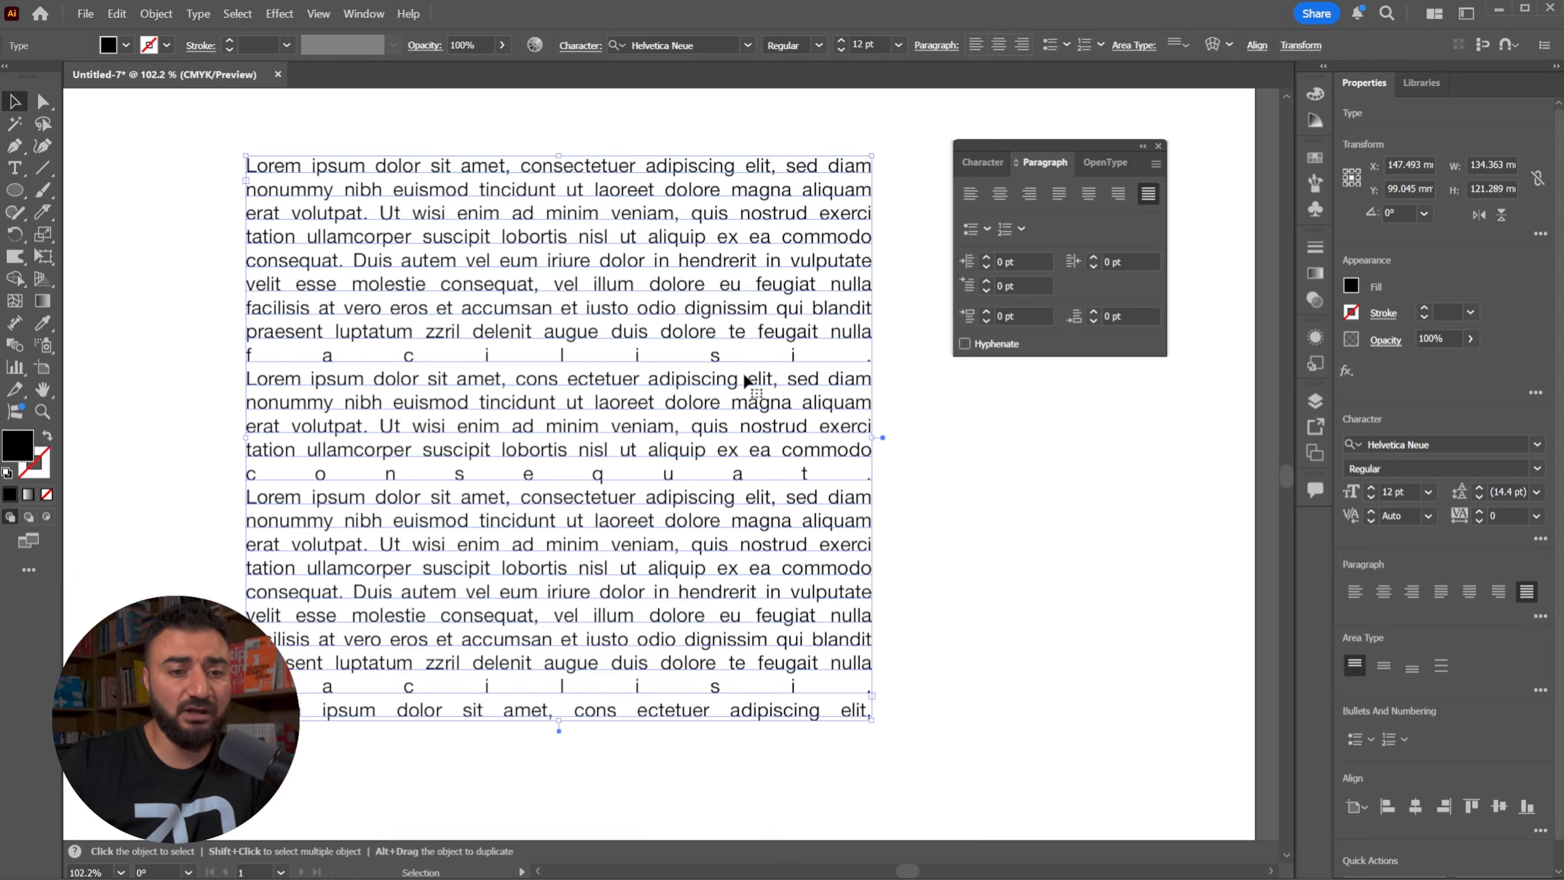
{"action": "left_click", "coordinate": [970, 194]}
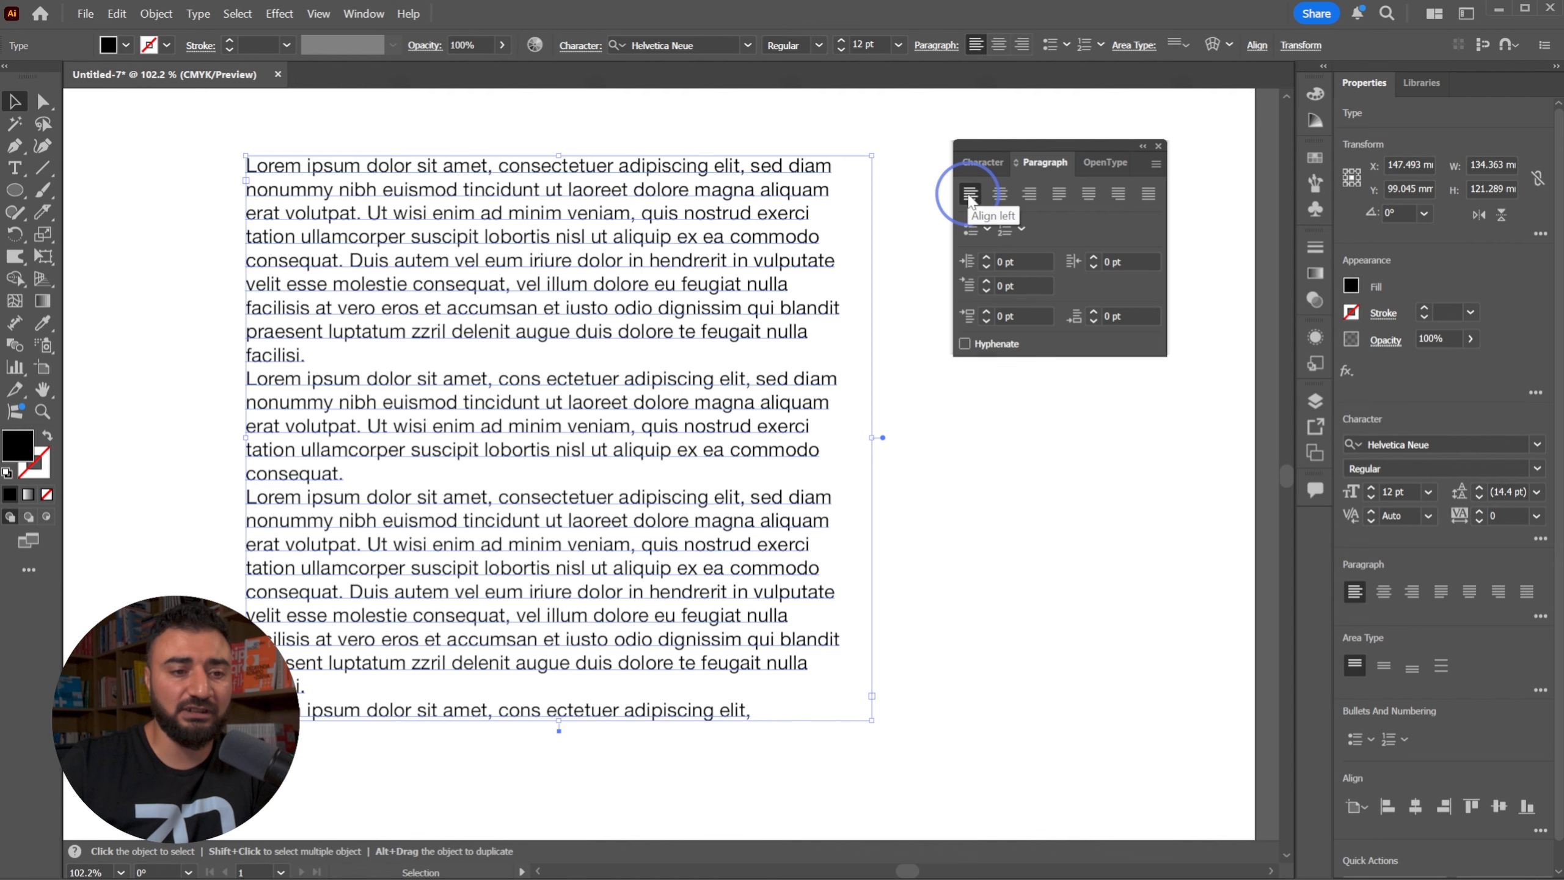
Turn the paragraphs into a bulleted list, trying dot, dash and hollow circle bullets before choosing the square bullet.
{"action": "left_click", "coordinate": [710, 130]}
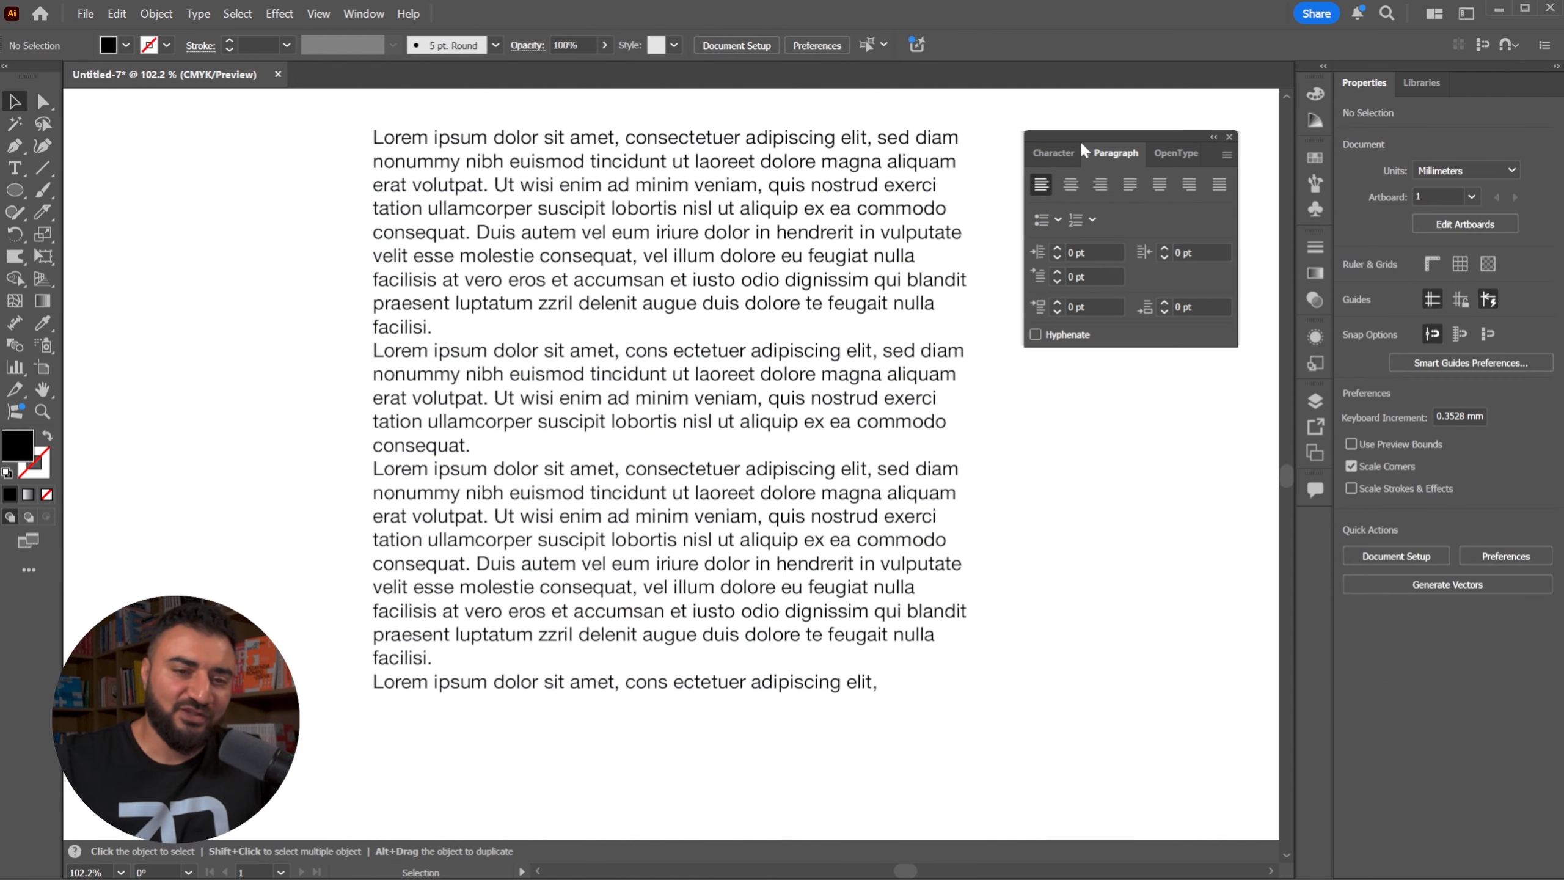
{"action": "left_click", "coordinate": [703, 170]}
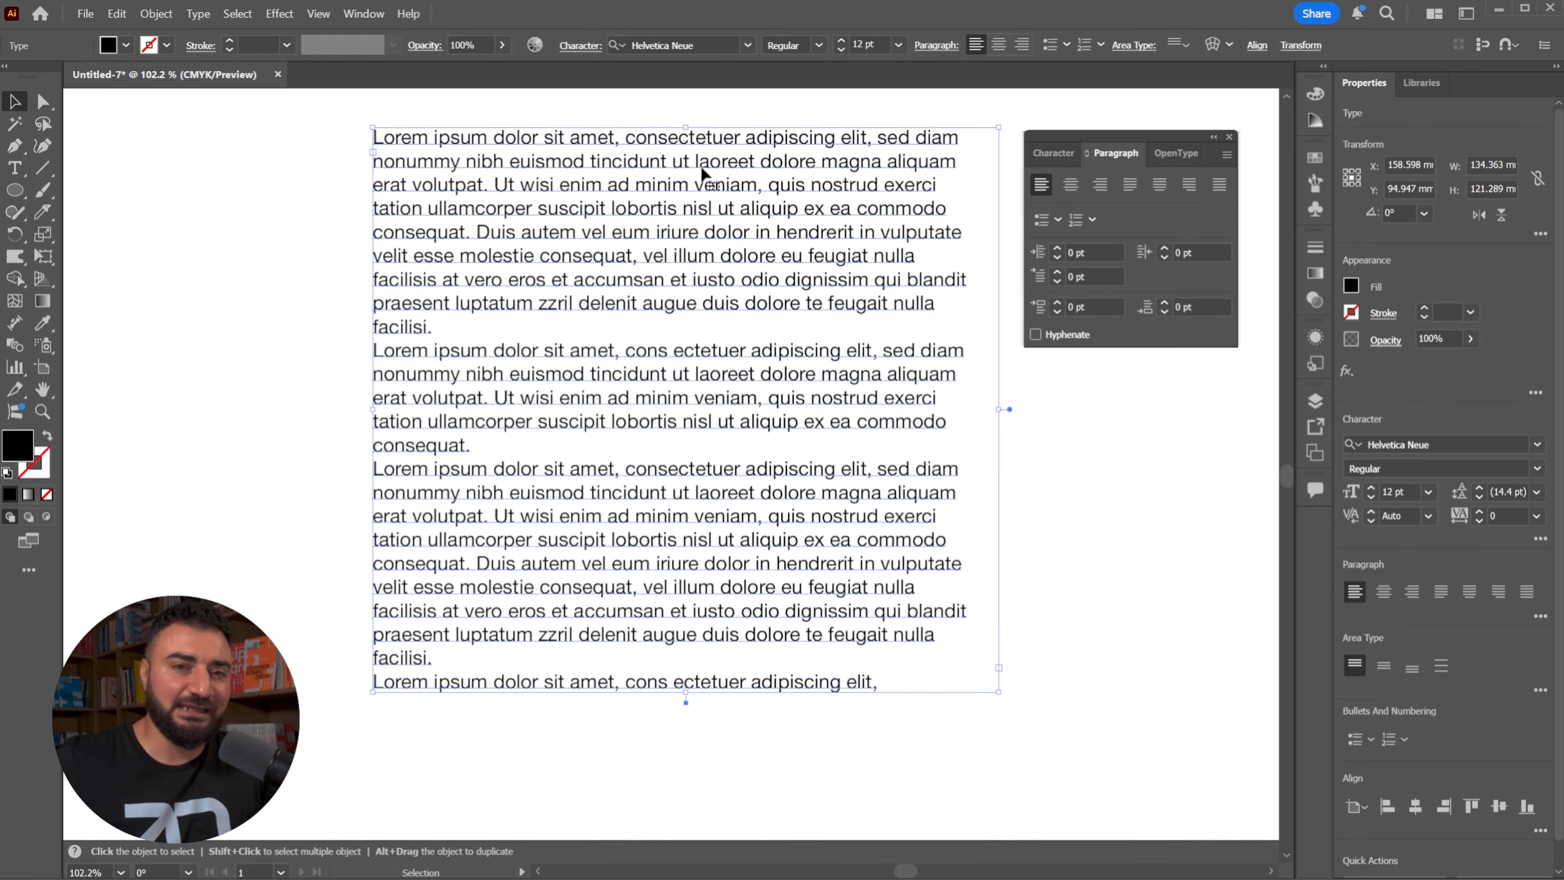
{"action": "left_click", "coordinate": [1041, 227]}
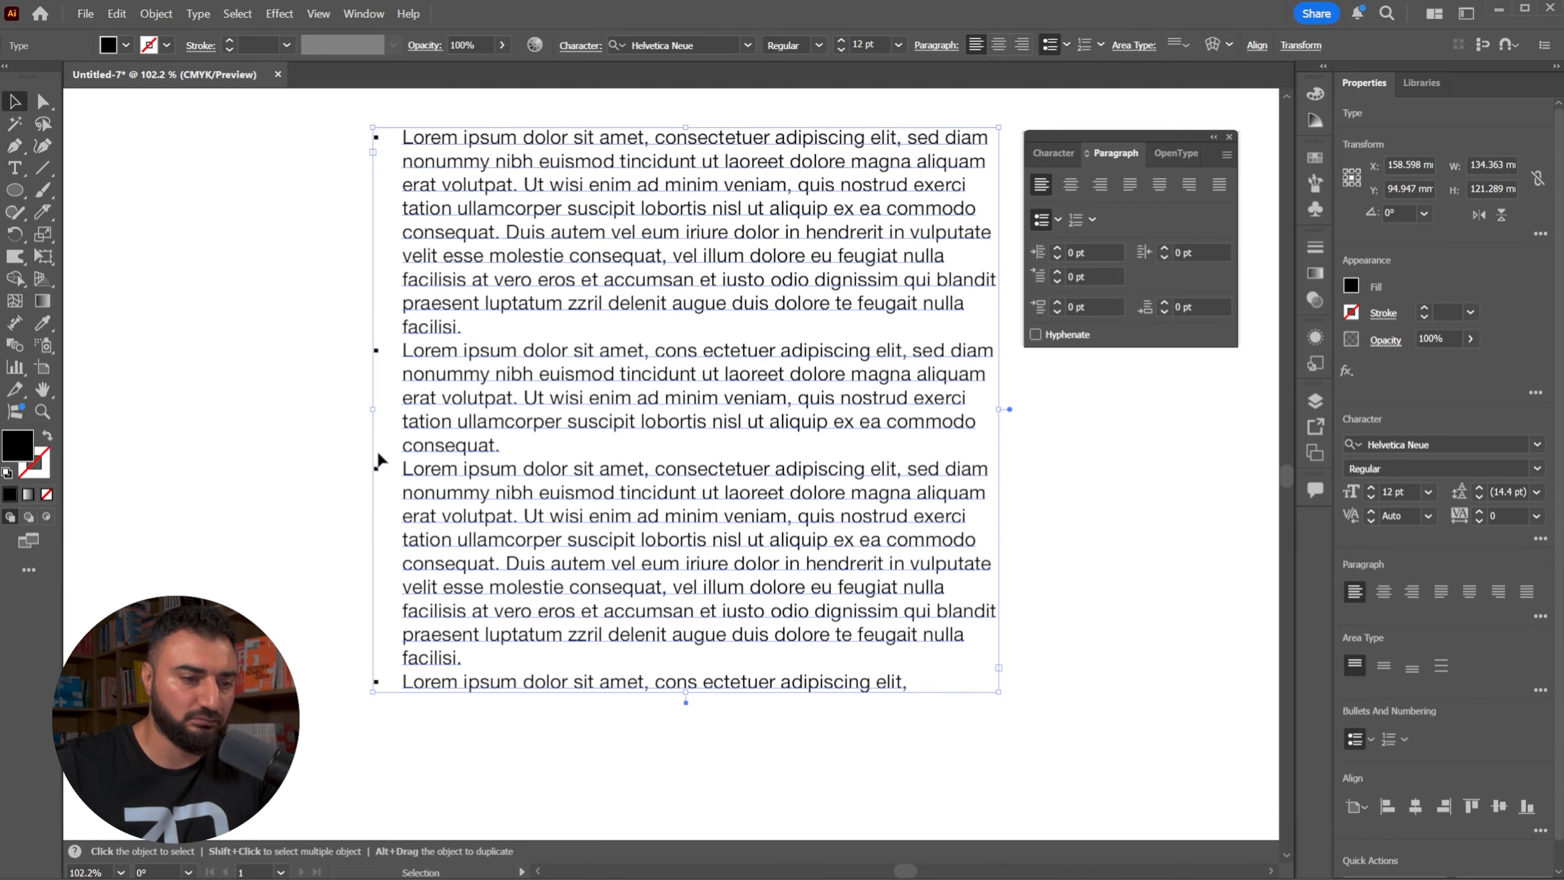
{"action": "left_click", "coordinate": [1059, 217]}
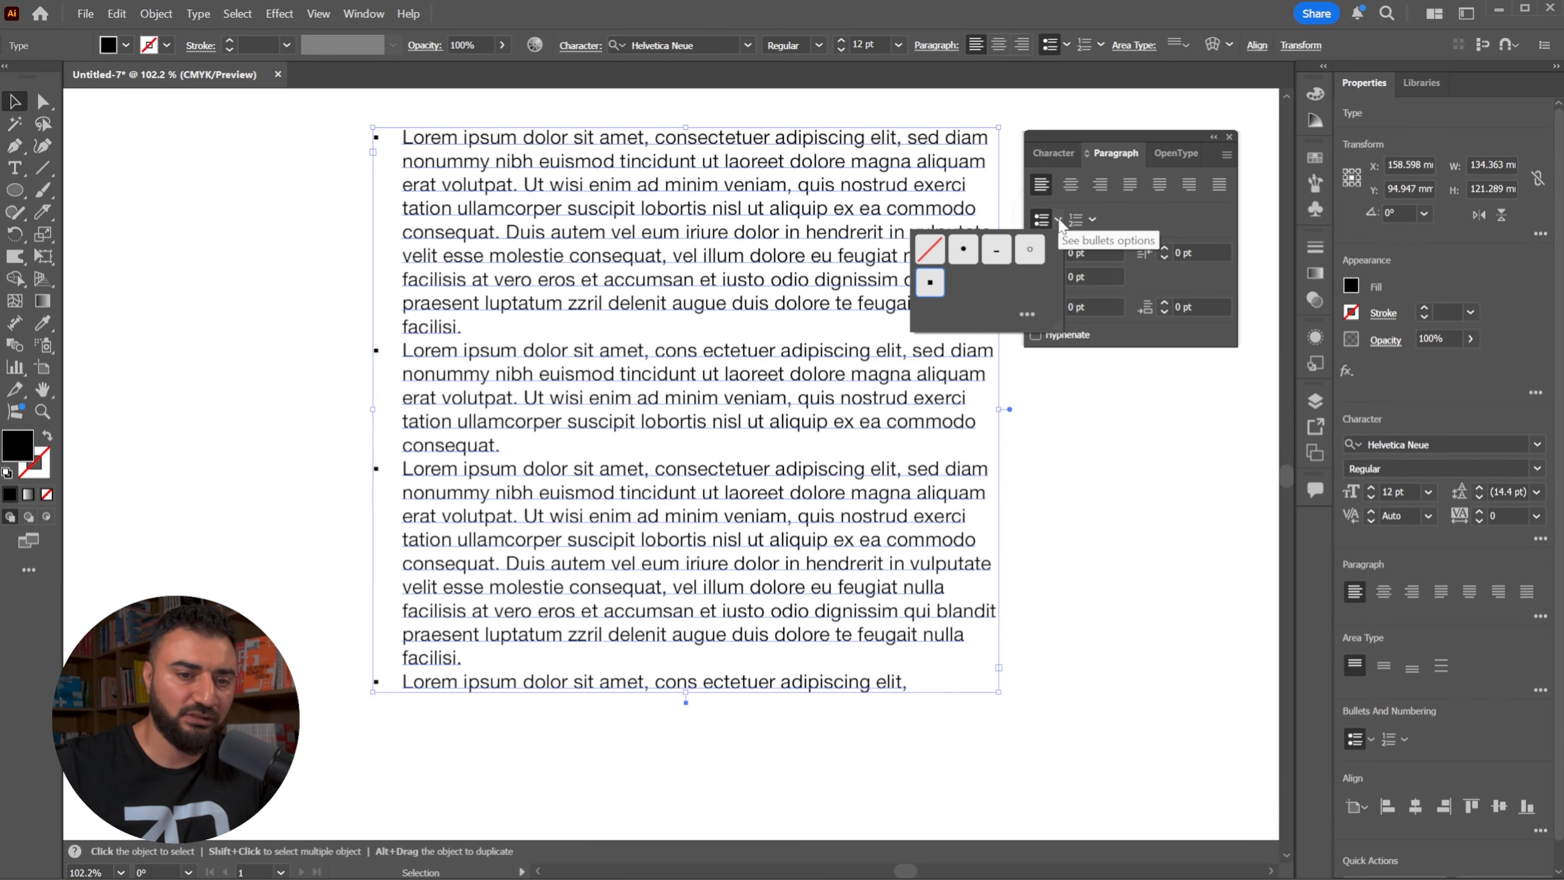
{"action": "left_click", "coordinate": [964, 250]}
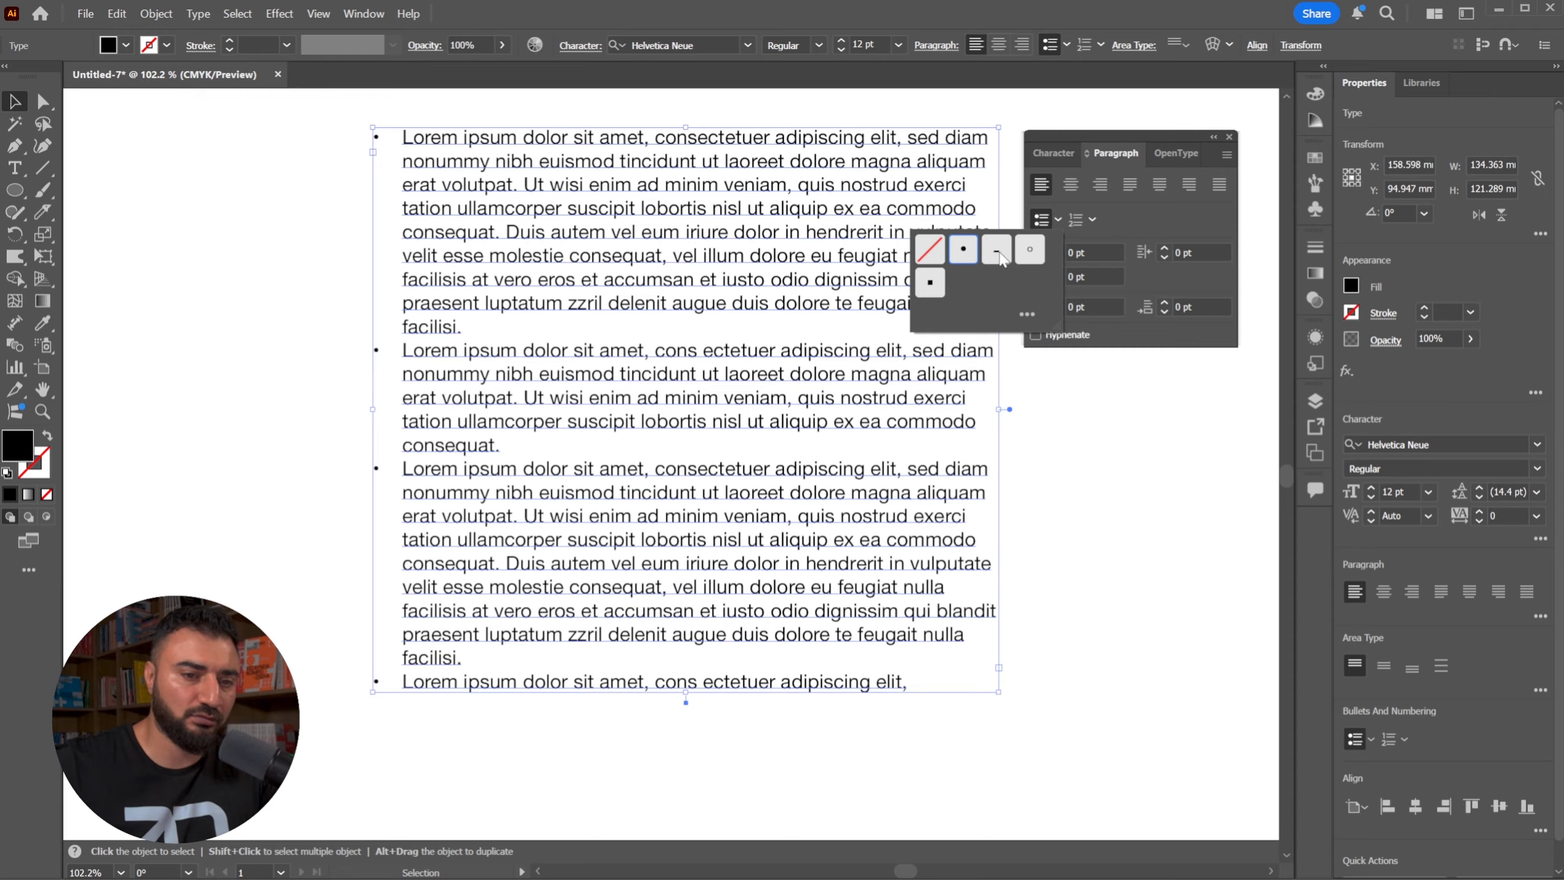
{"action": "left_click", "coordinate": [997, 251]}
{"action": "left_click", "coordinate": [1033, 256]}
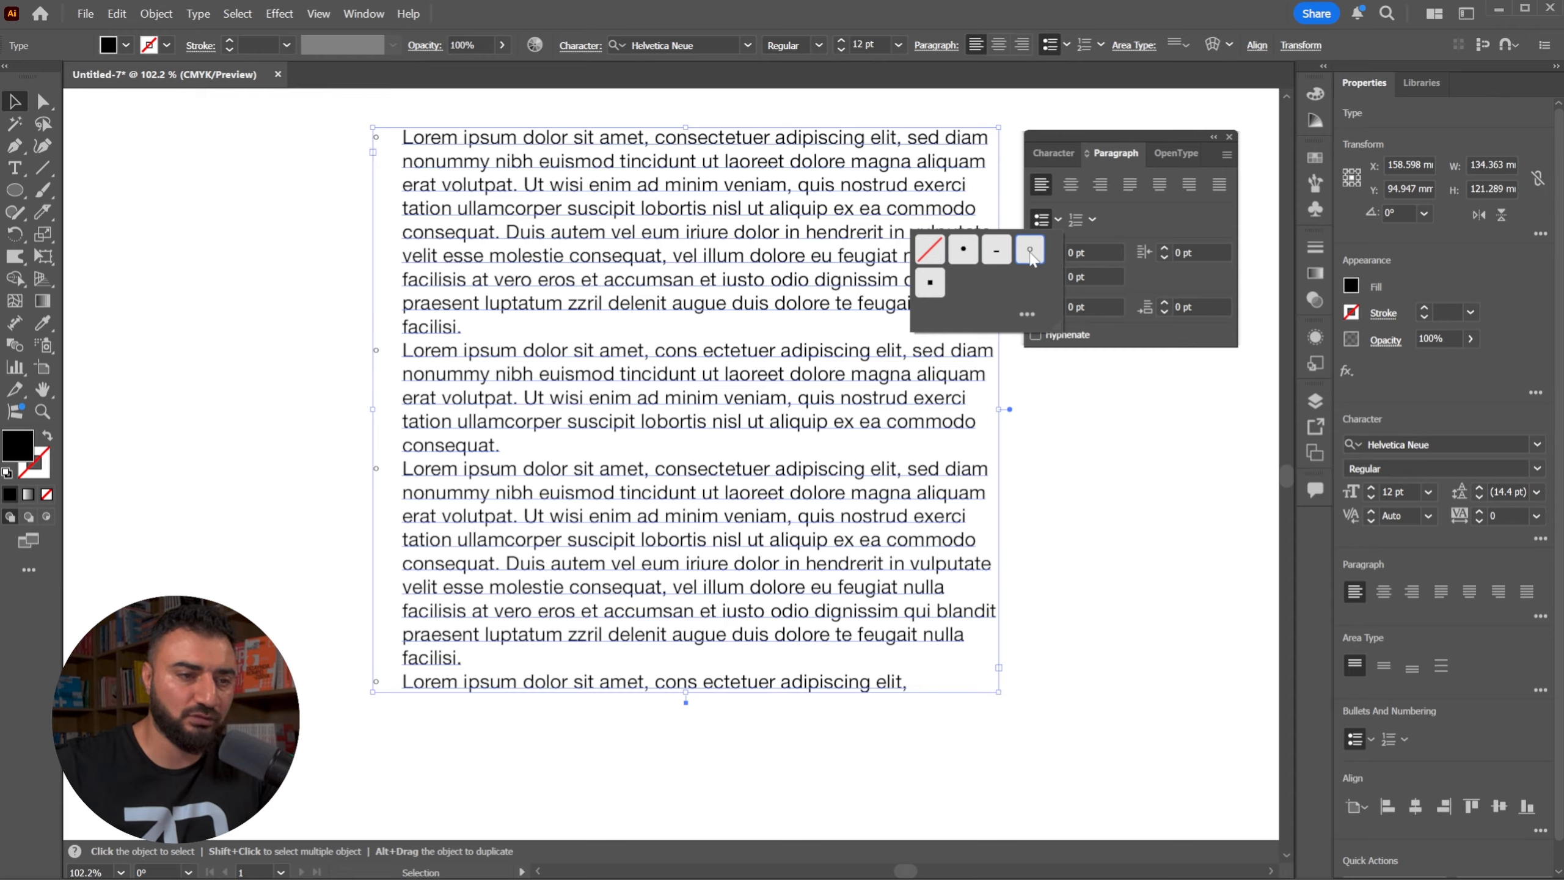
{"action": "left_click", "coordinate": [935, 285]}
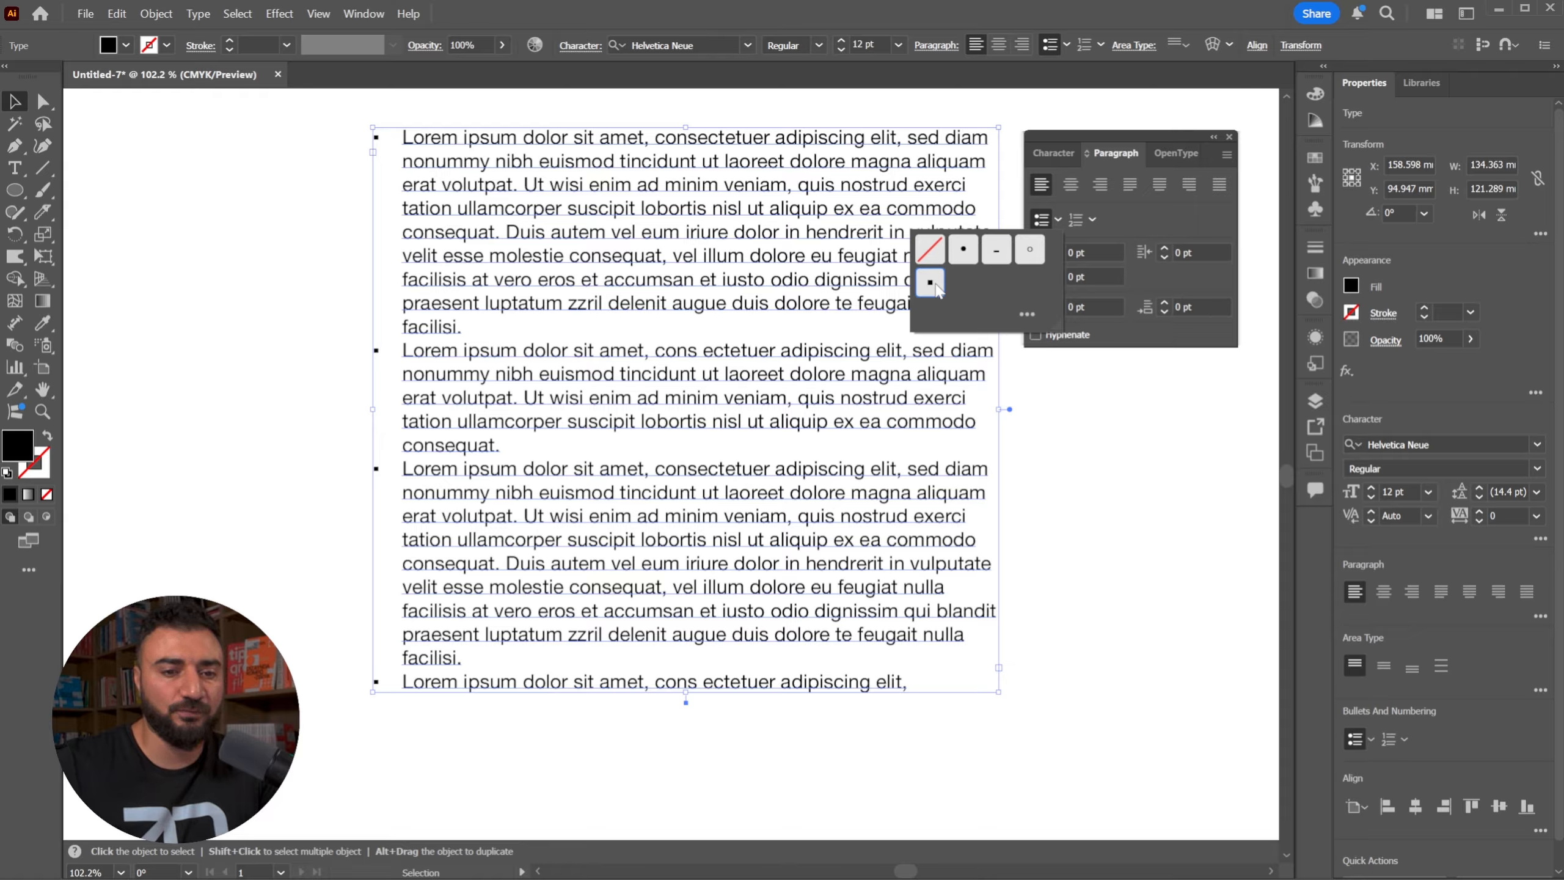
{"action": "left_click", "coordinate": [1121, 220]}
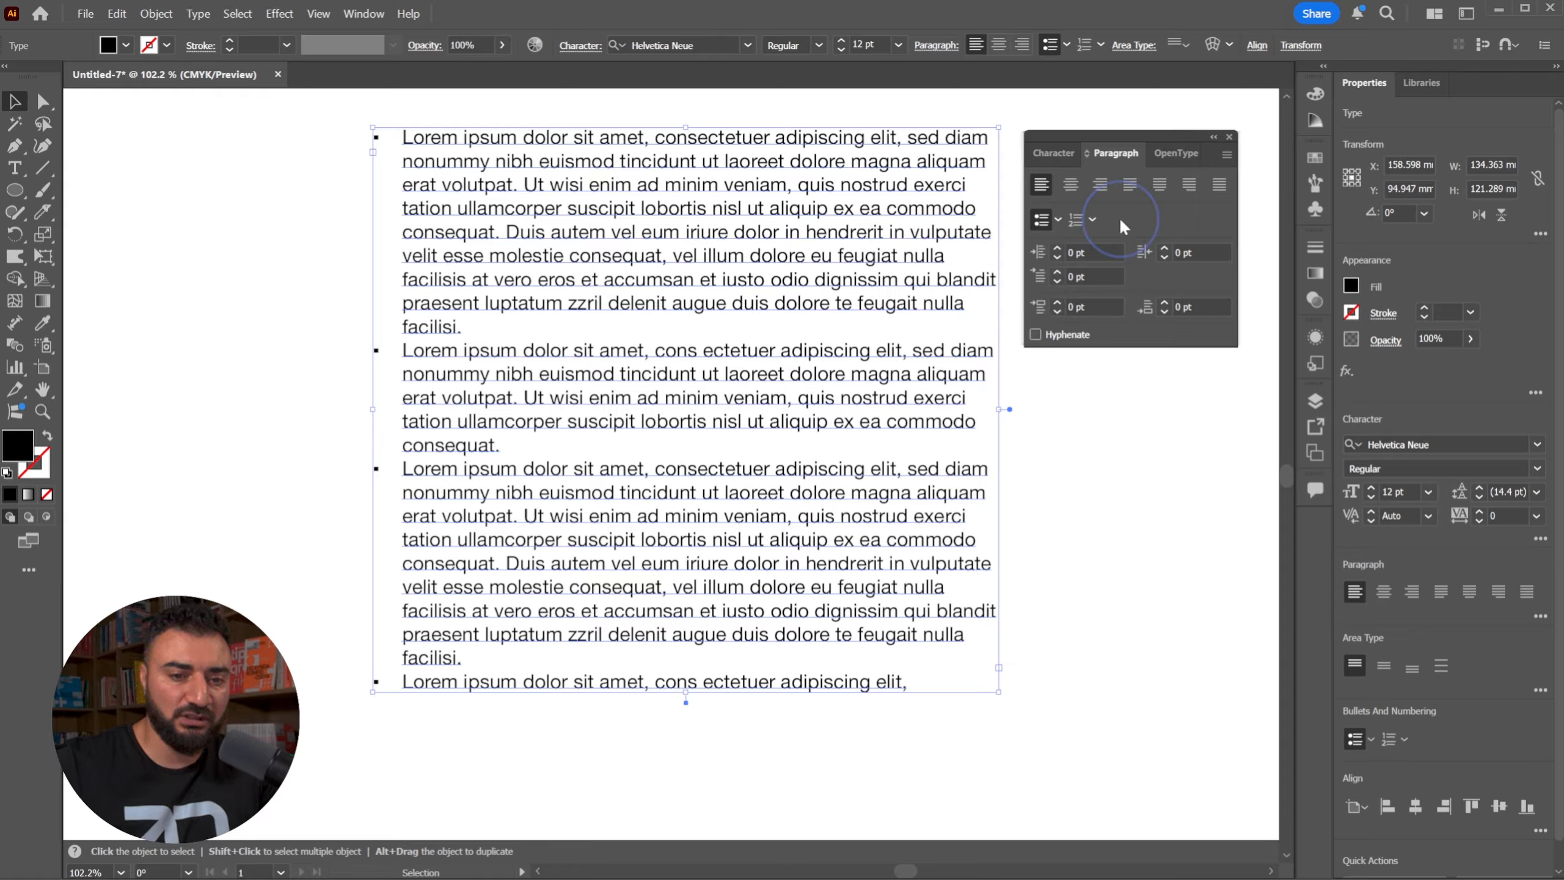
Make the paragraphs a numbered list, try the 001, 002 format, and set the numbering back to 1, 2.
{"action": "left_click", "coordinate": [1076, 218]}
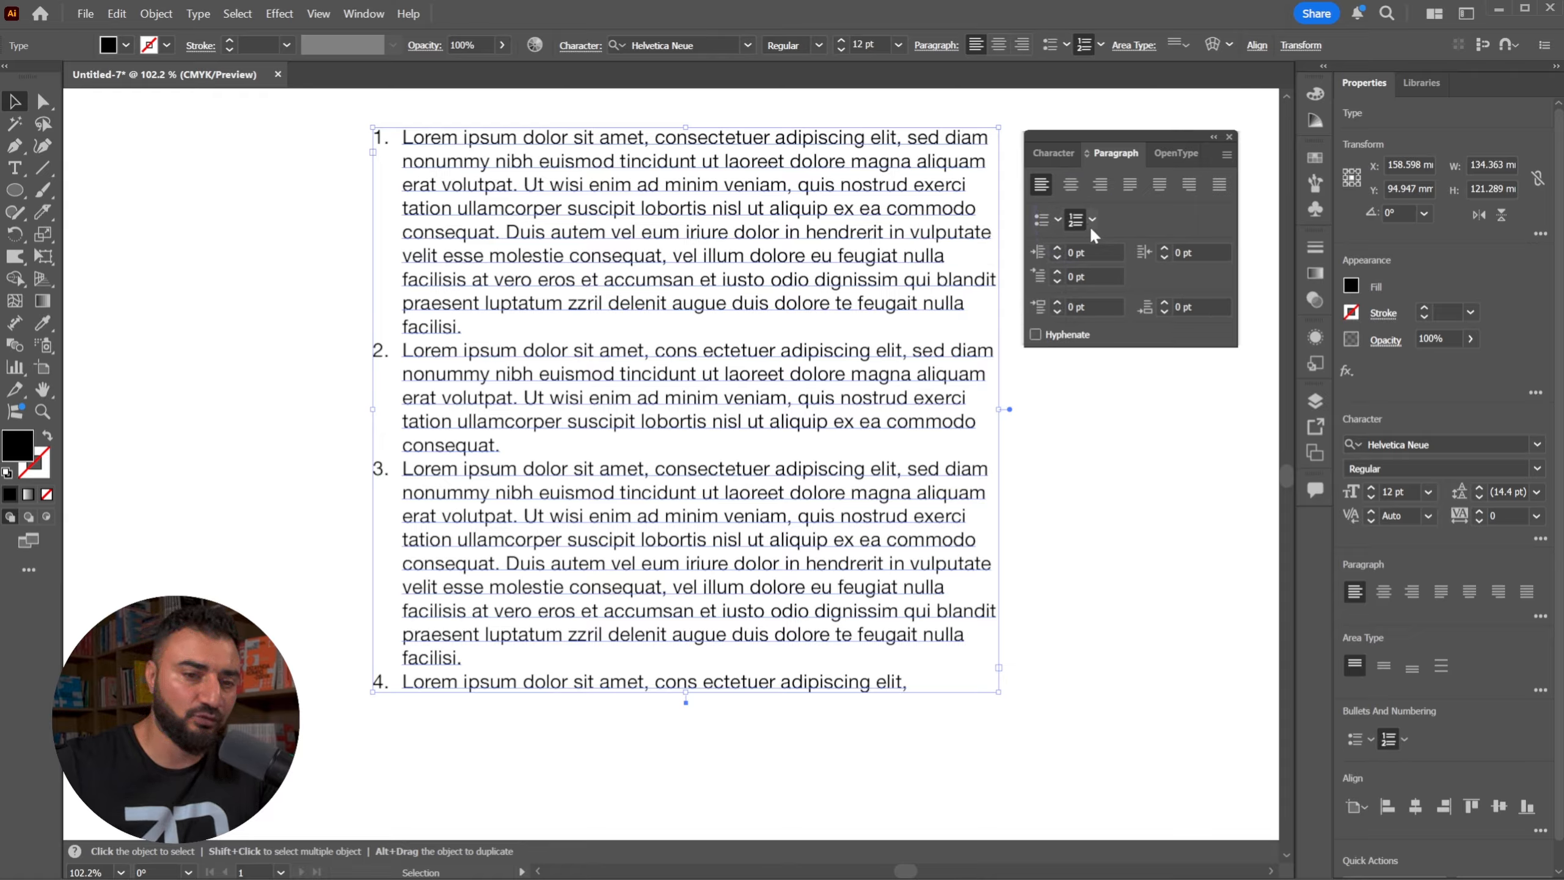
{"action": "left_click", "coordinate": [1091, 223]}
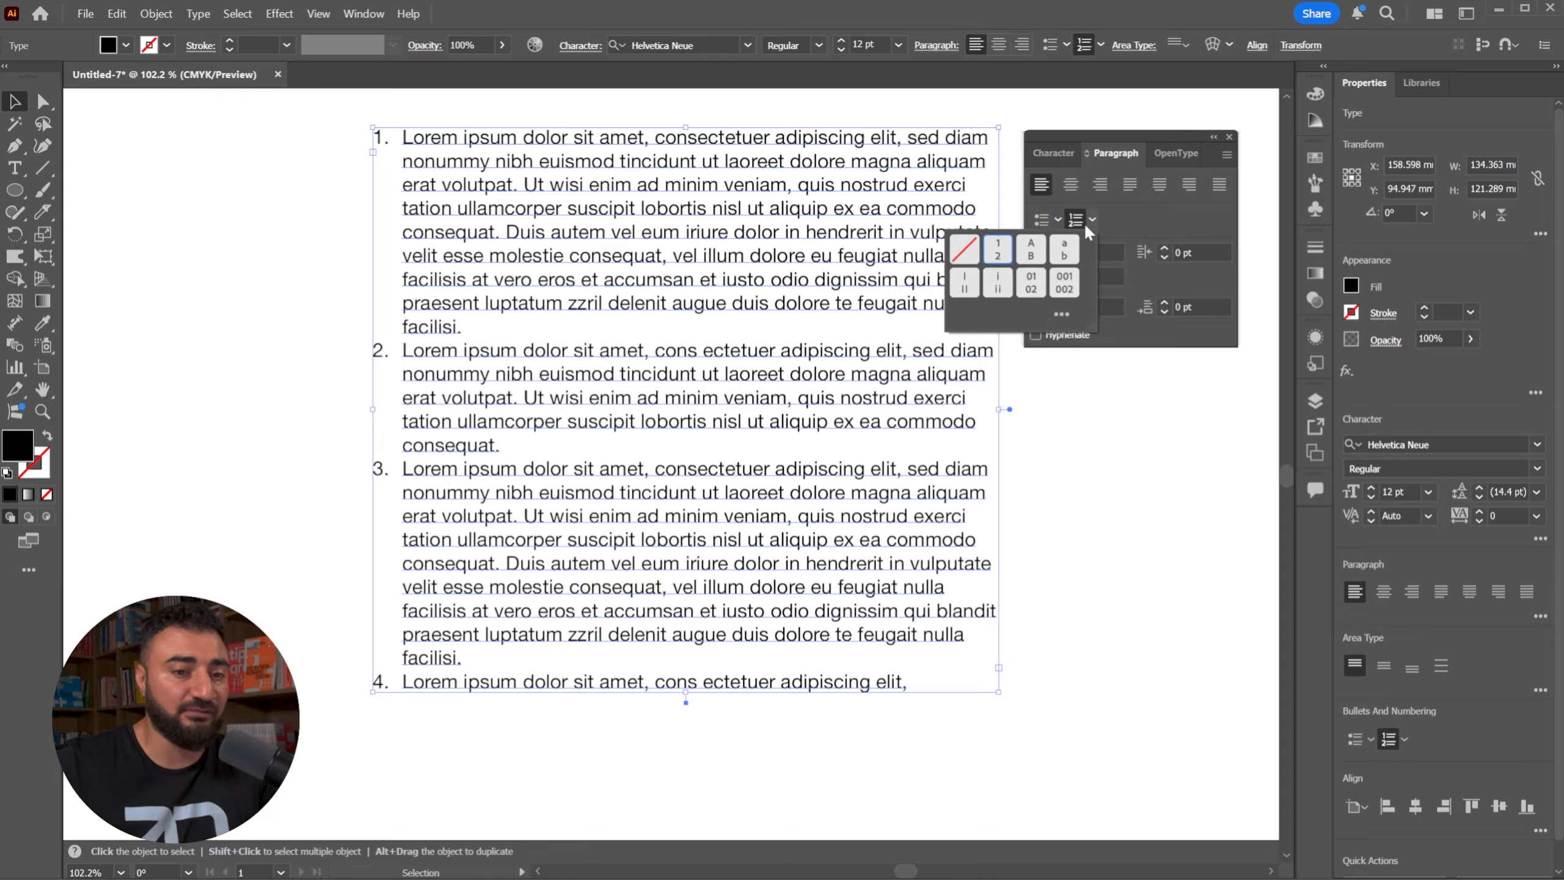
{"action": "left_click", "coordinate": [1068, 285]}
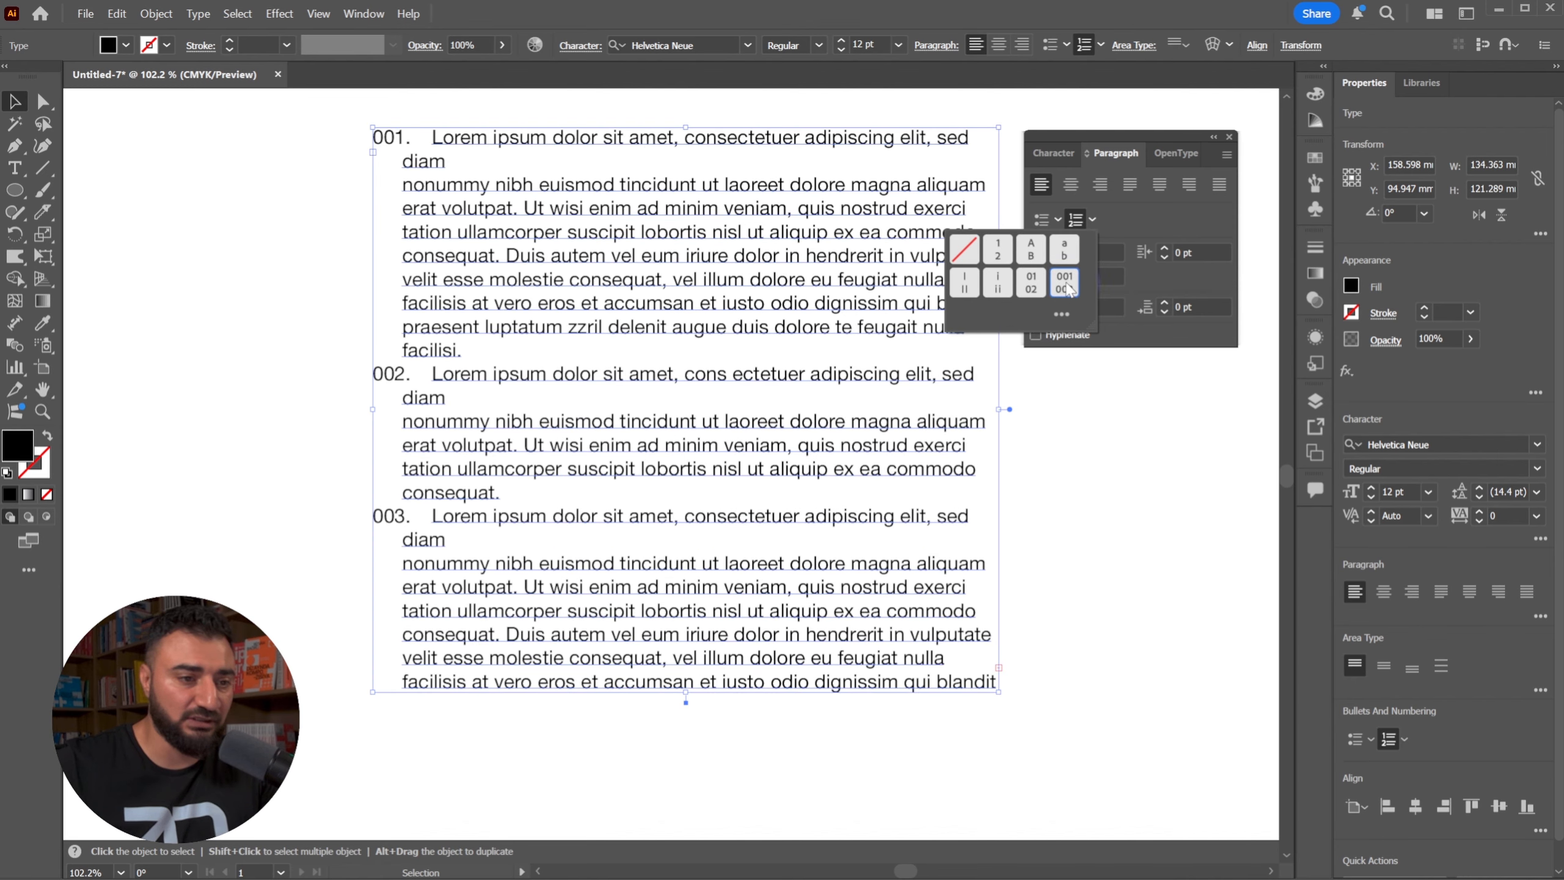
{"action": "left_click", "coordinate": [999, 249]}
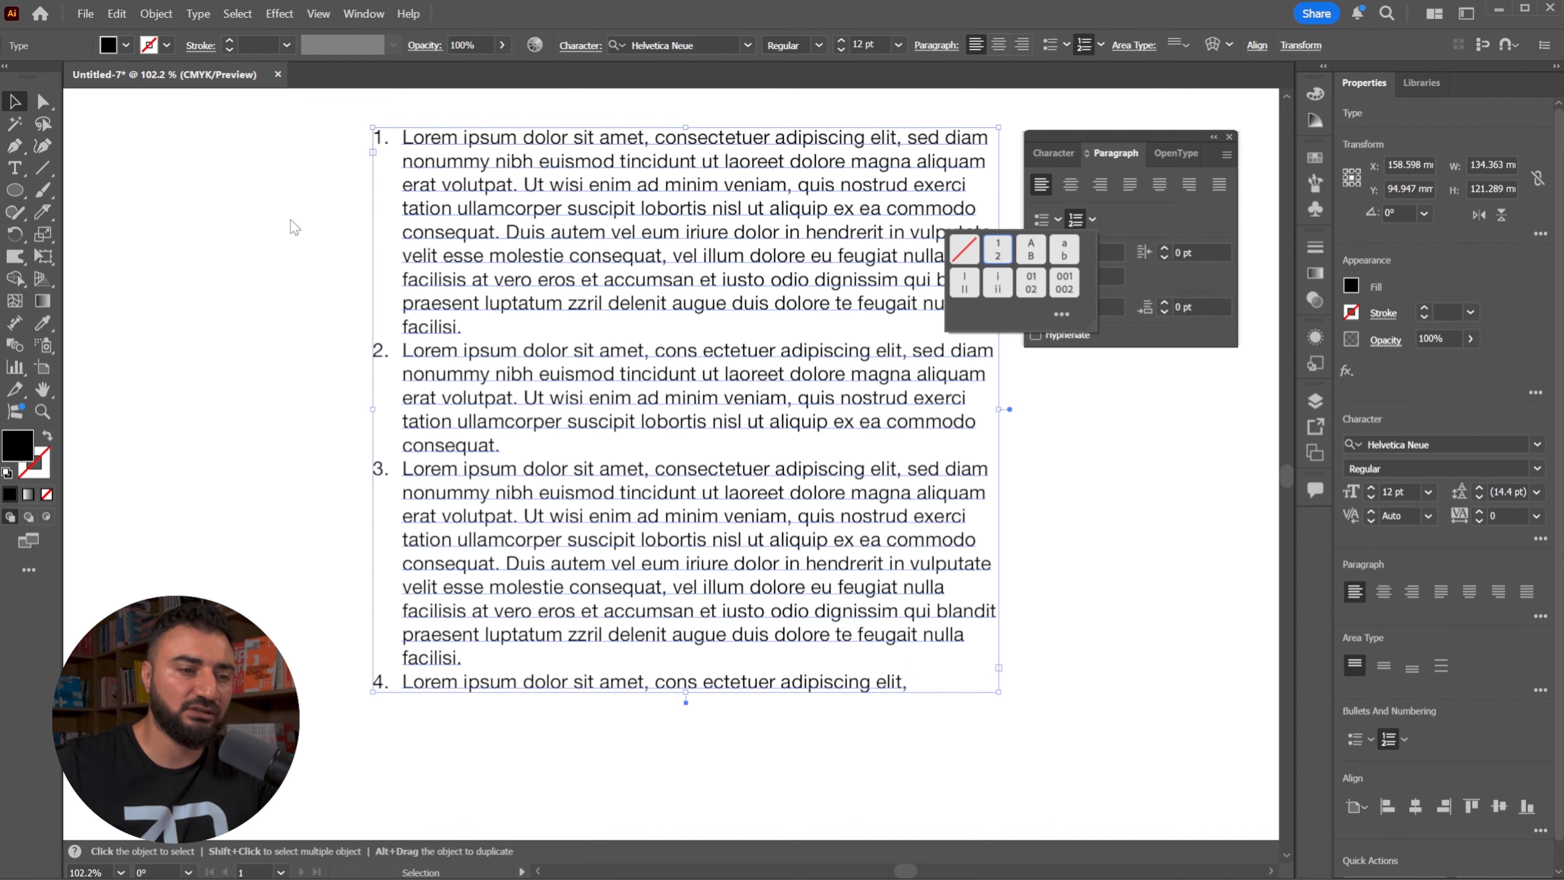
{"action": "left_click", "coordinate": [290, 259]}
{"action": "left_click", "coordinate": [288, 257]}
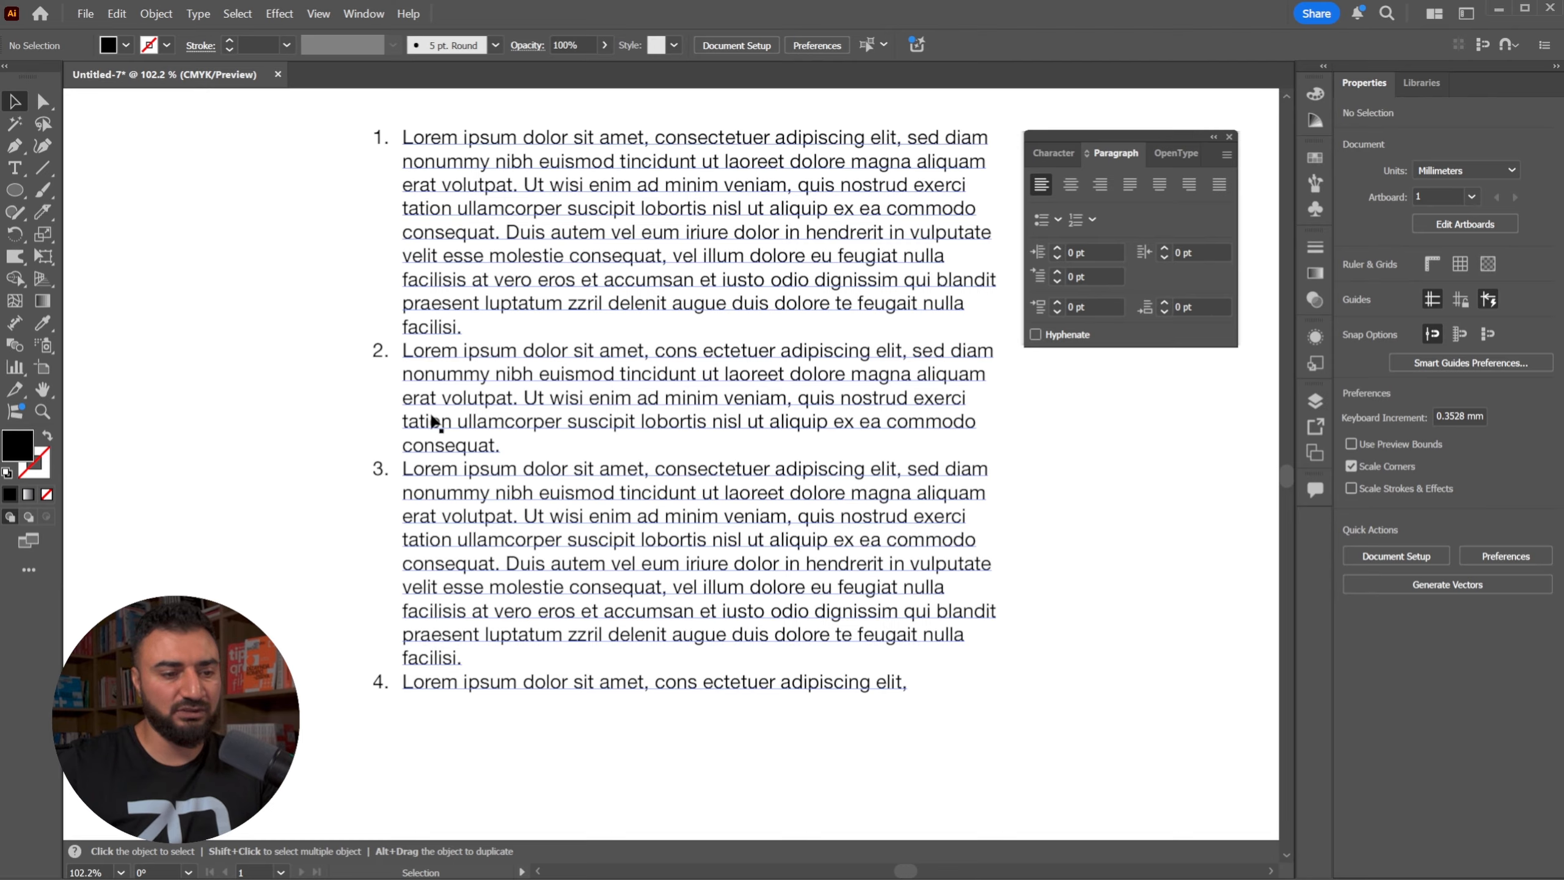
Select the numbered text frame and show its hidden characters.
{"action": "left_click", "coordinate": [492, 690]}
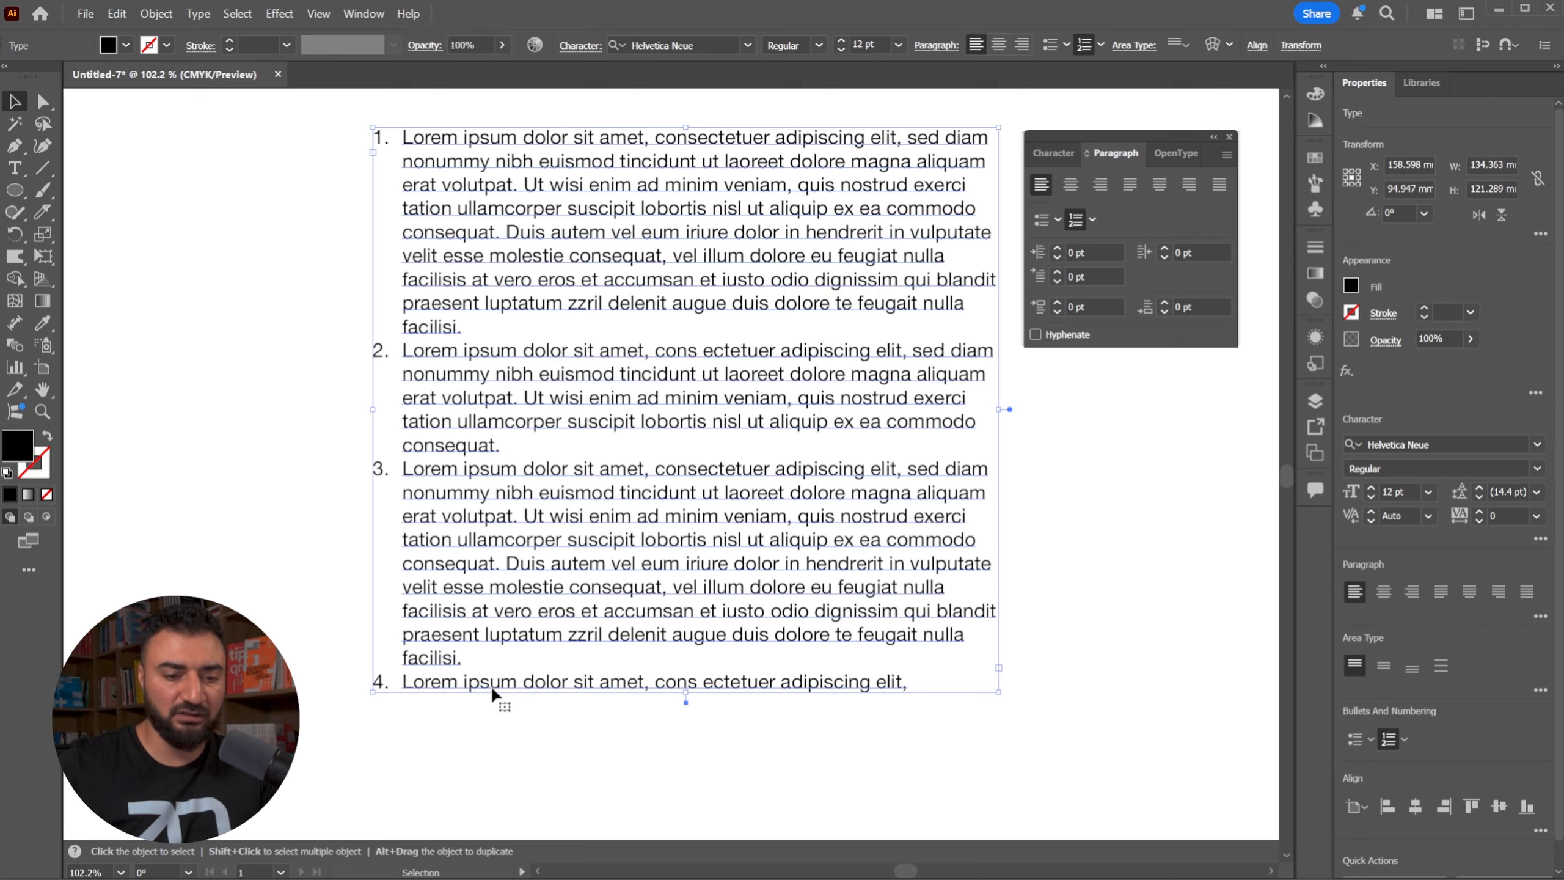
{"action": "left_click", "coordinate": [1055, 565]}
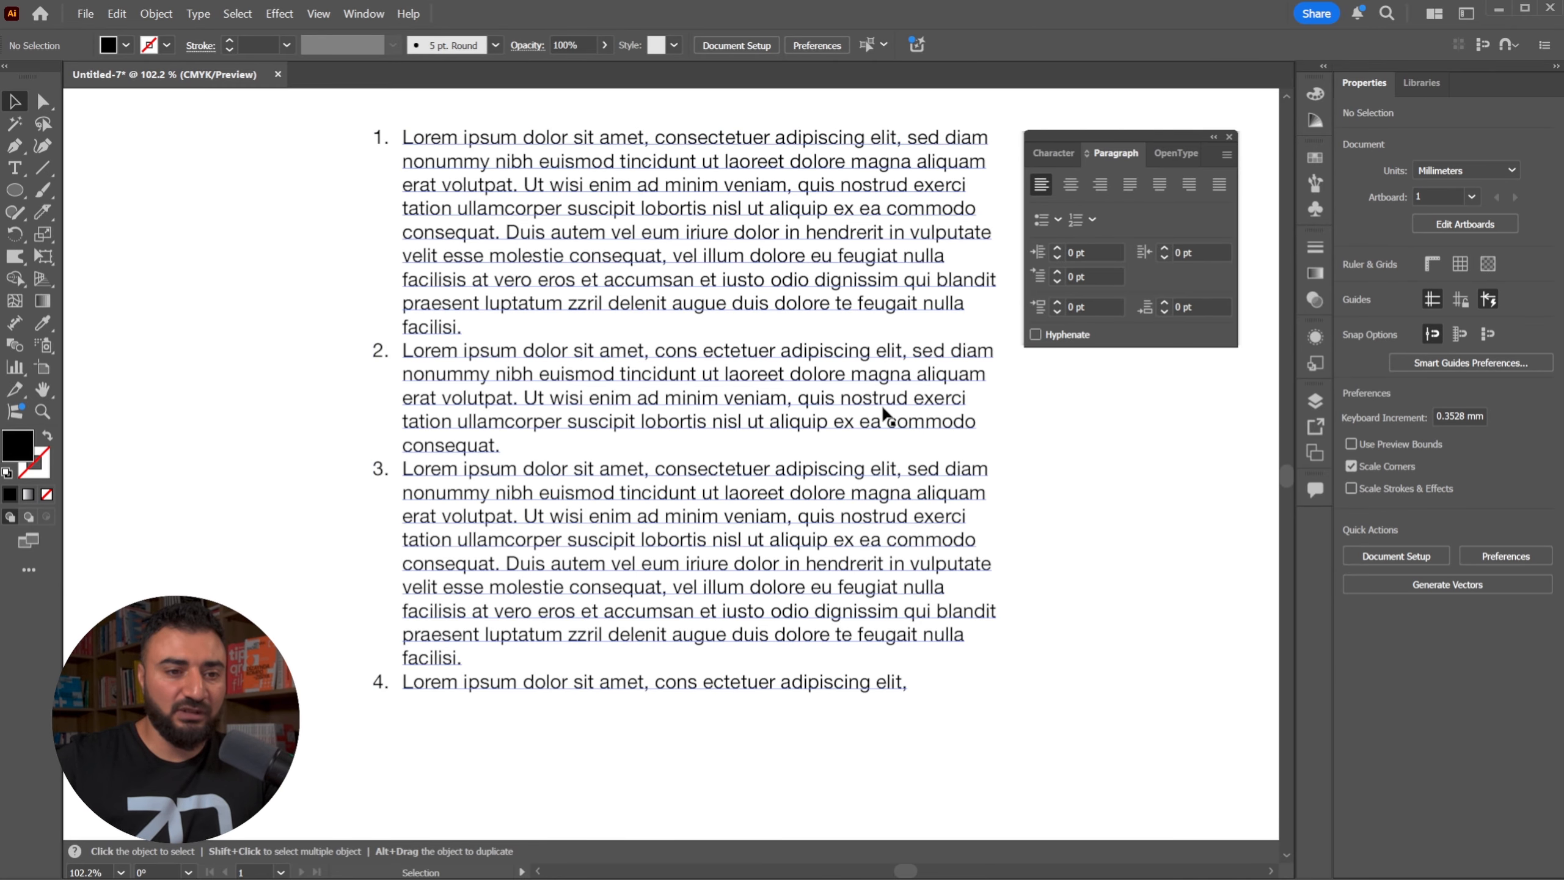
{"action": "left_click", "coordinate": [824, 309]}
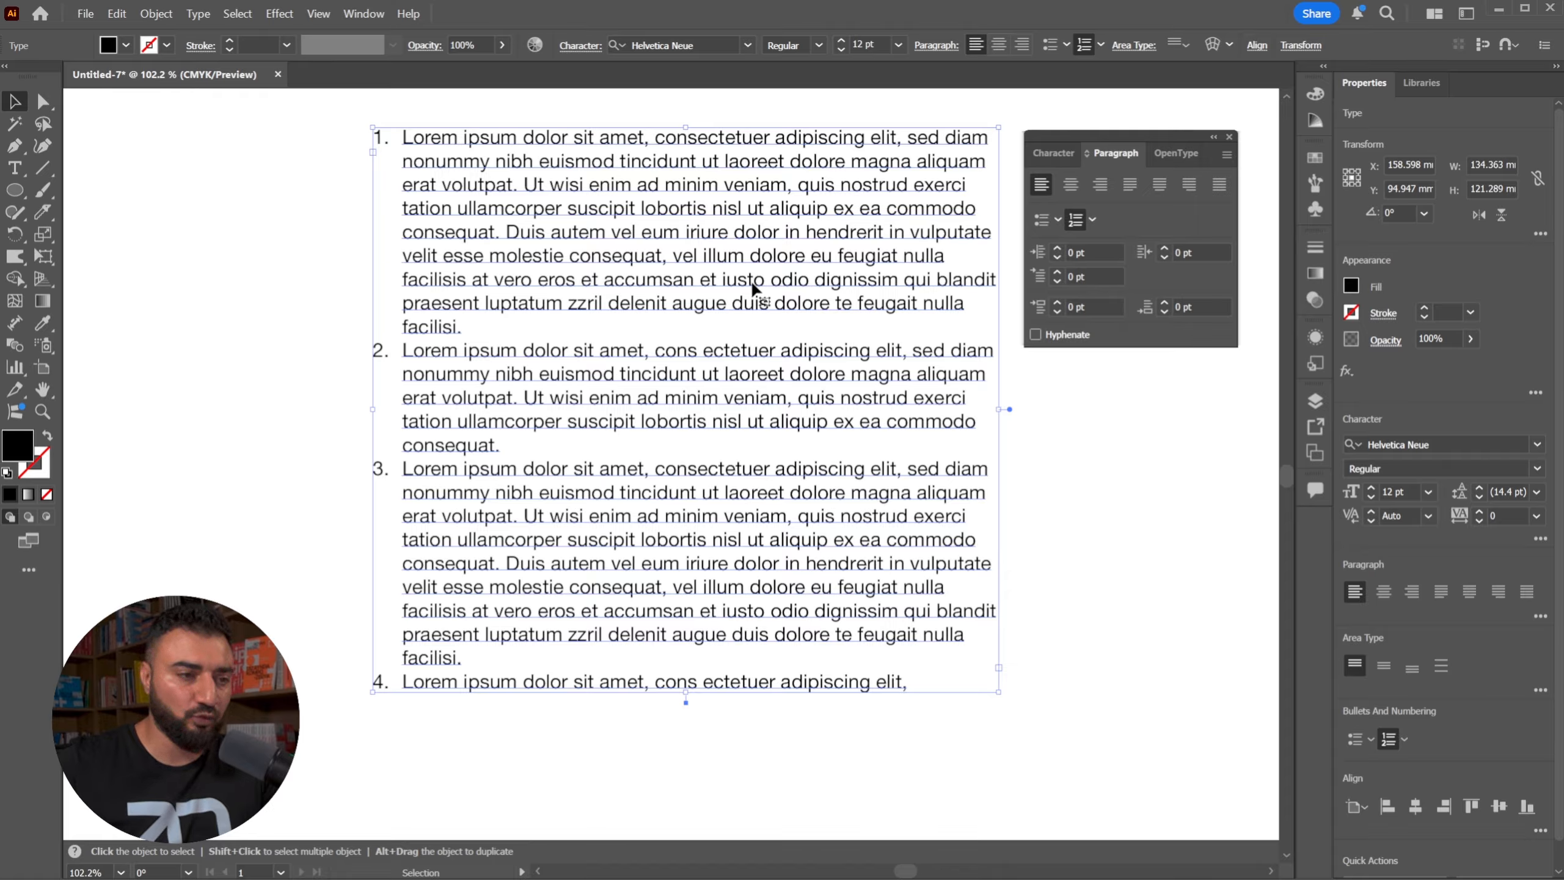
{"action": "left_click", "coordinate": [202, 15]}
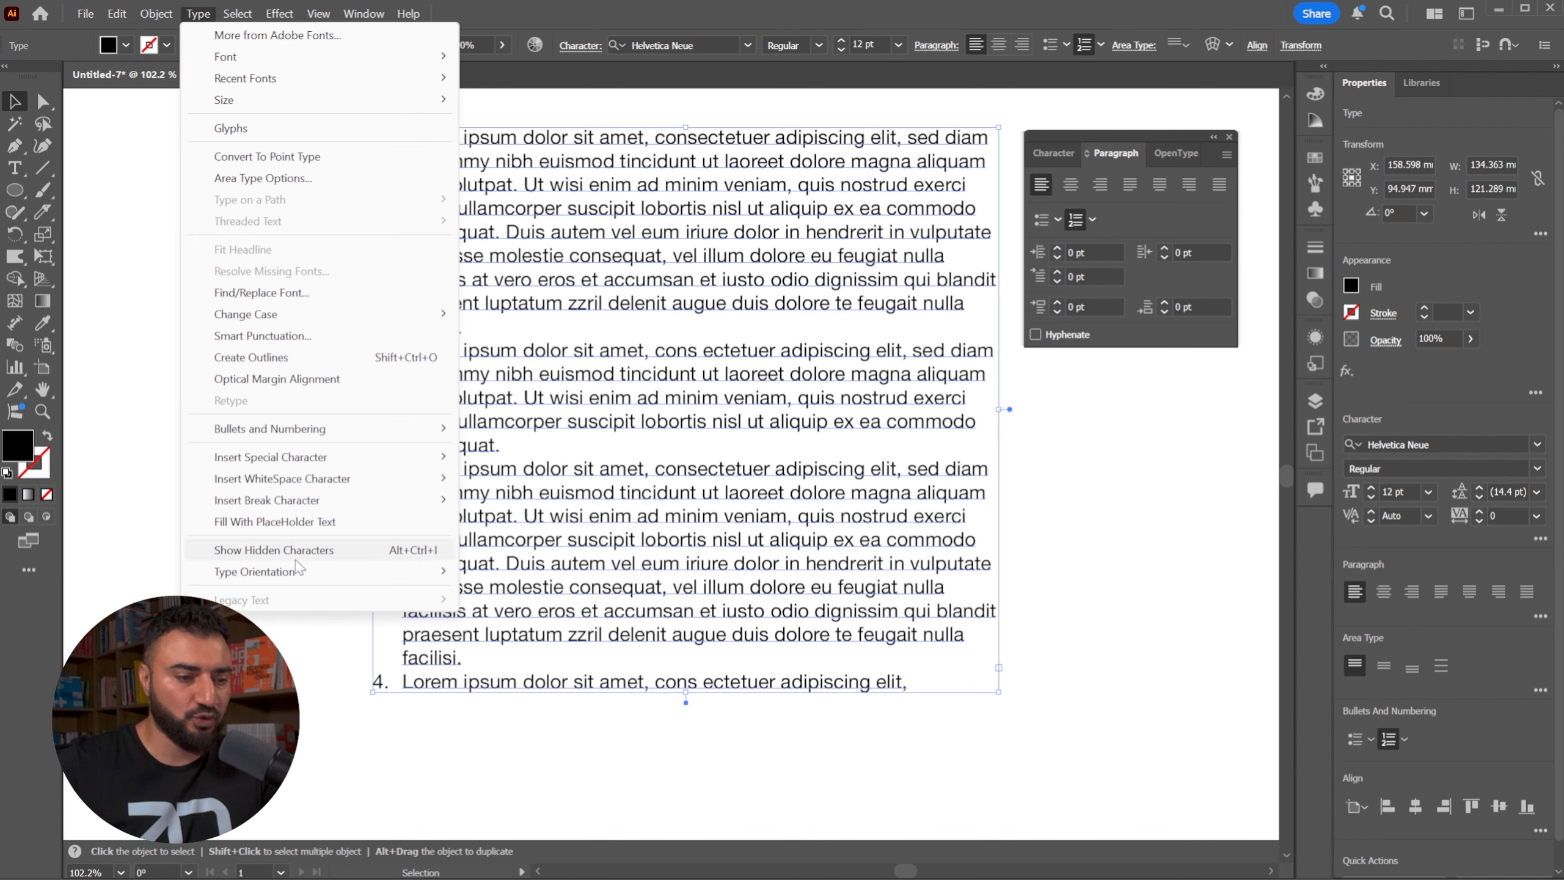
{"action": "left_click", "coordinate": [328, 552]}
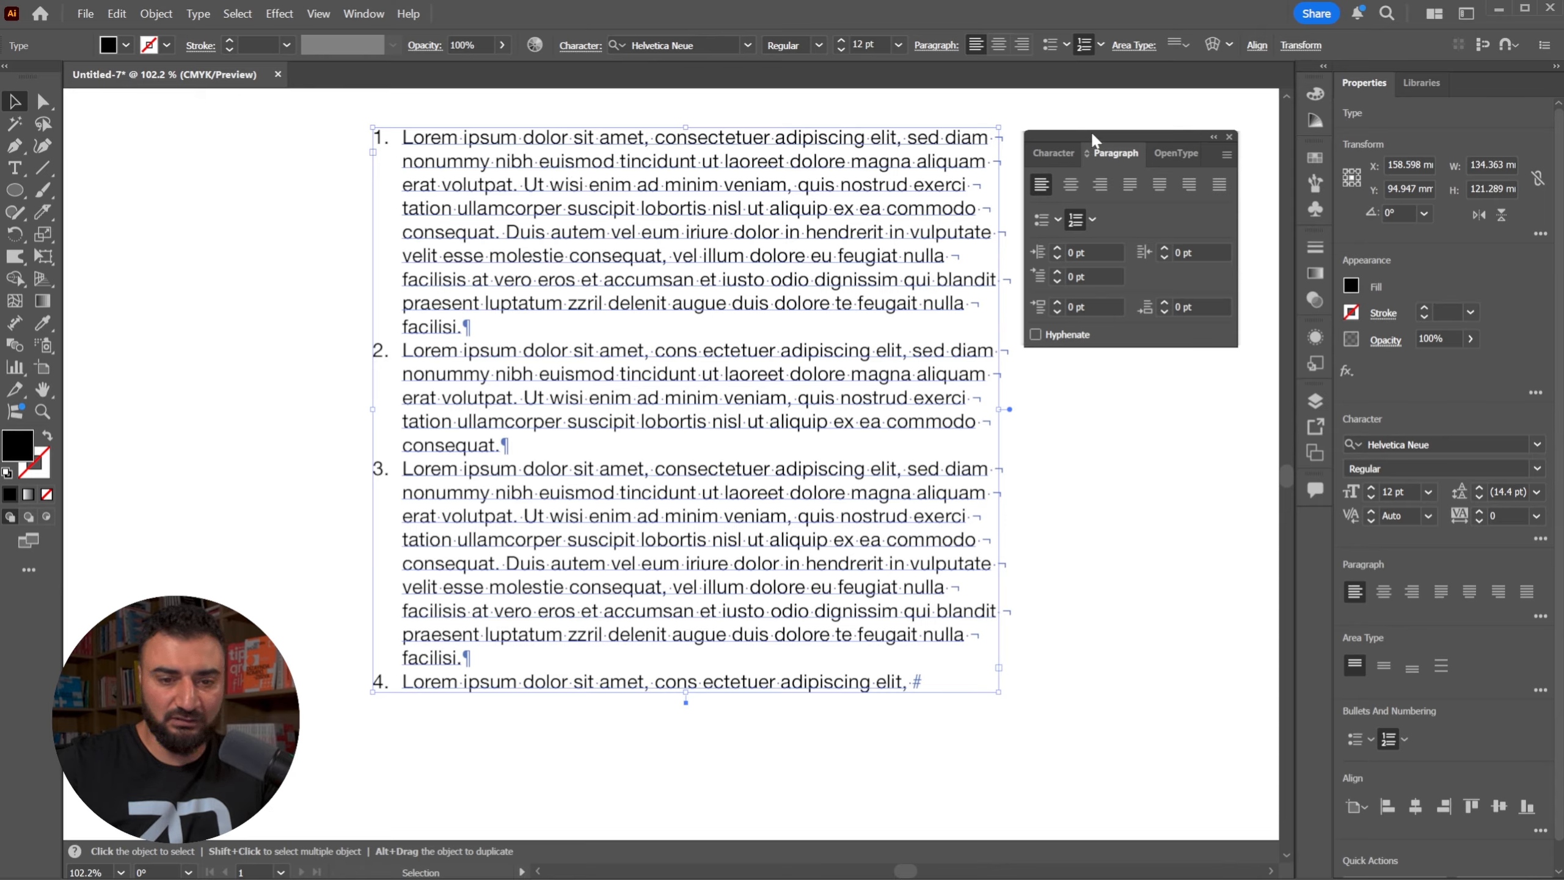
Dock the floating text panels as icons and pull the Paragraph panel out as a separate floating panel.
{"action": "left_click_drag", "start_coordinate": [1091, 129], "coordinate": [1302, 517]}
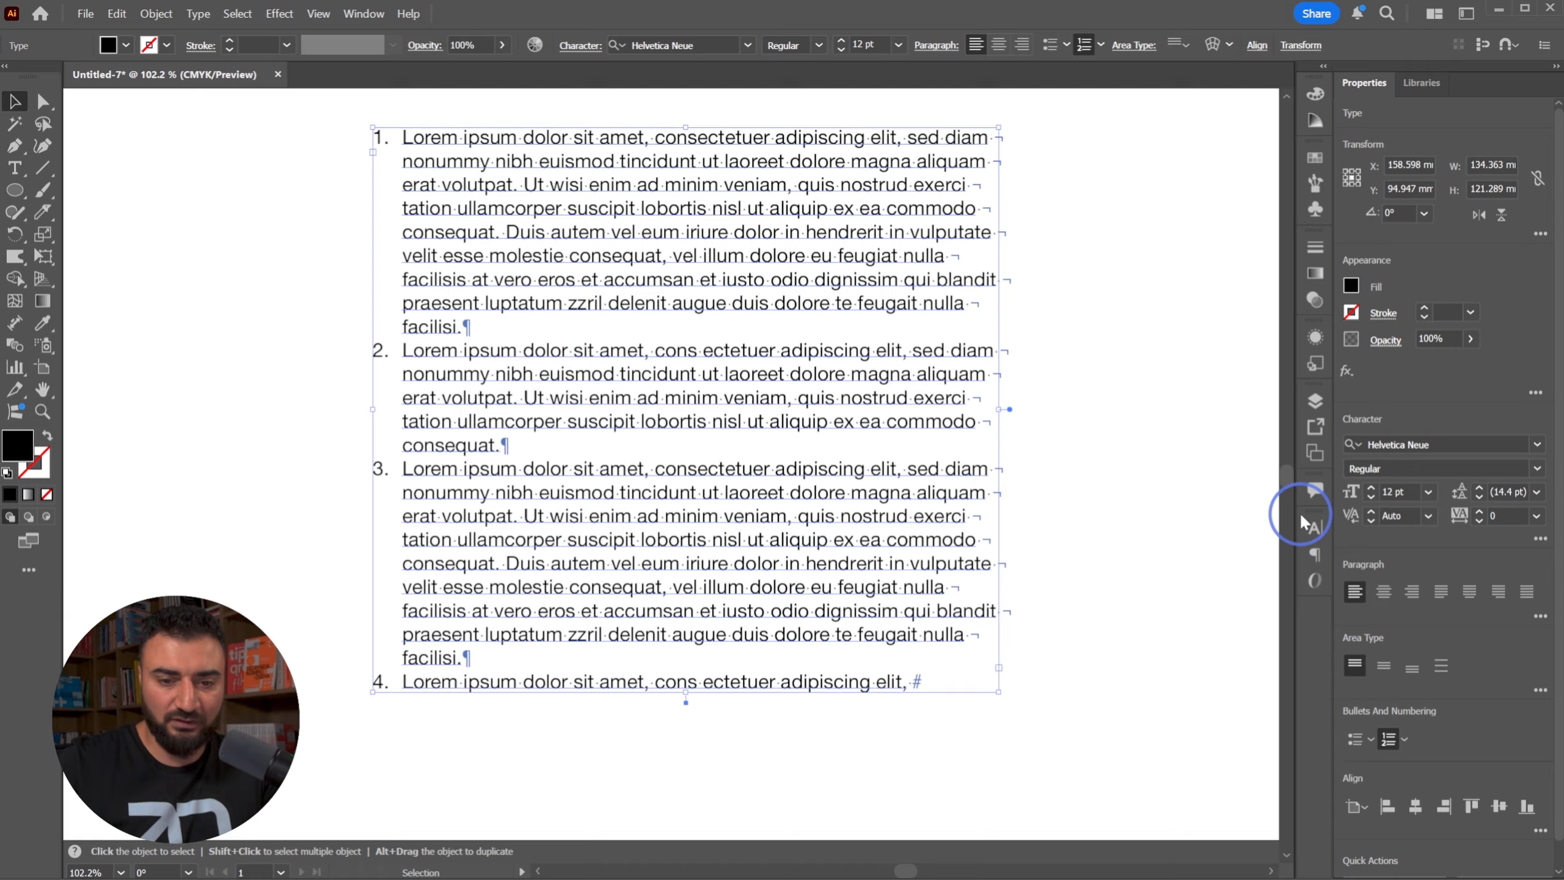
{"action": "left_click", "coordinate": [1316, 551]}
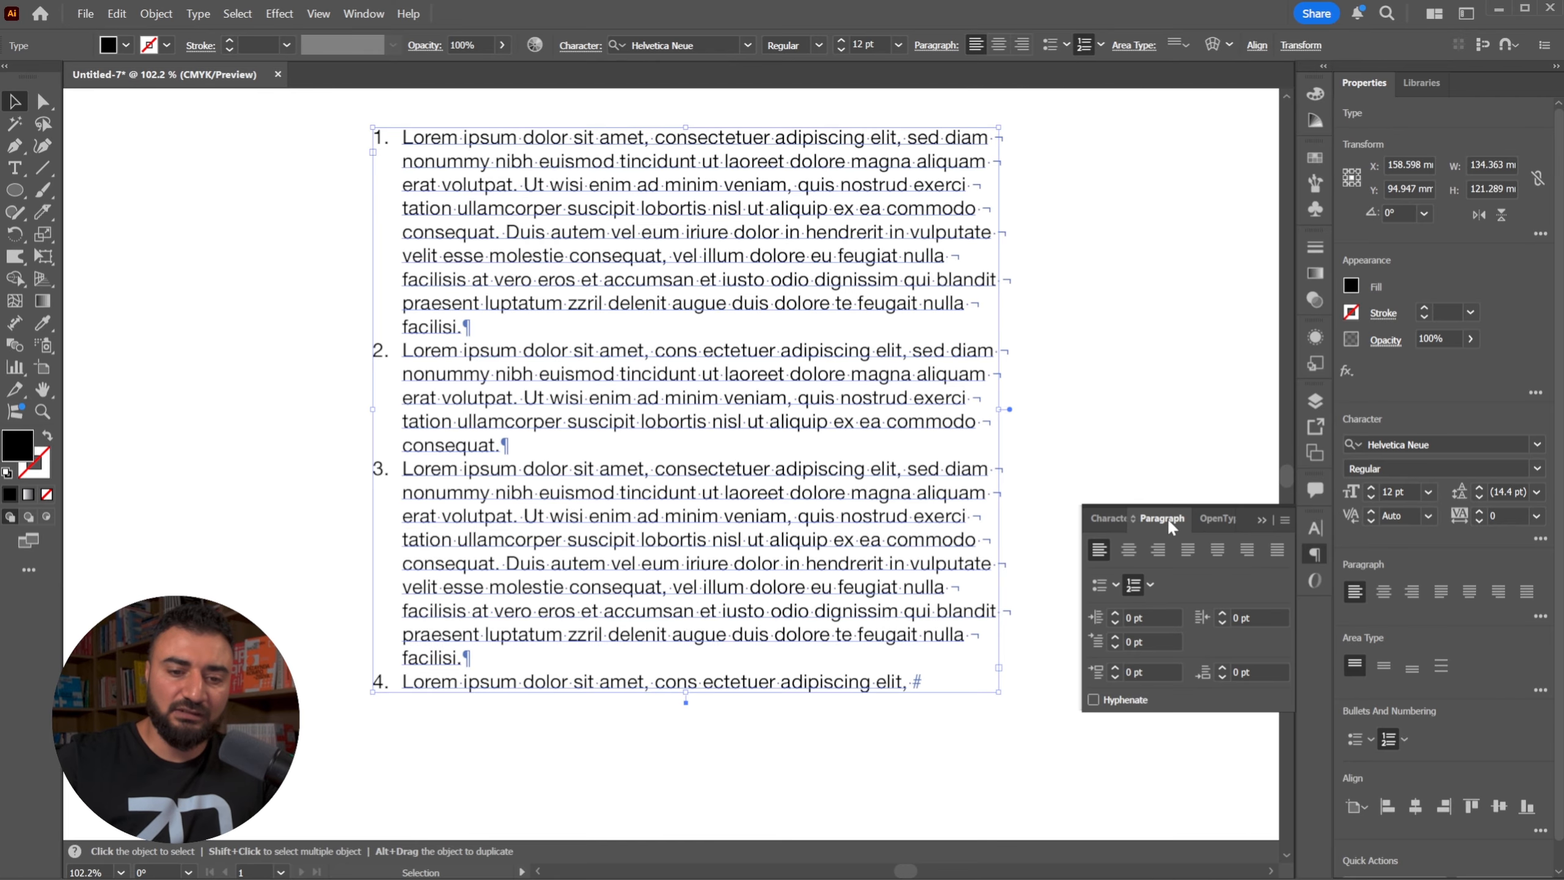
{"action": "left_click_drag", "start_coordinate": [1167, 518], "coordinate": [1113, 111]}
{"action": "left_click", "coordinate": [1262, 521]}
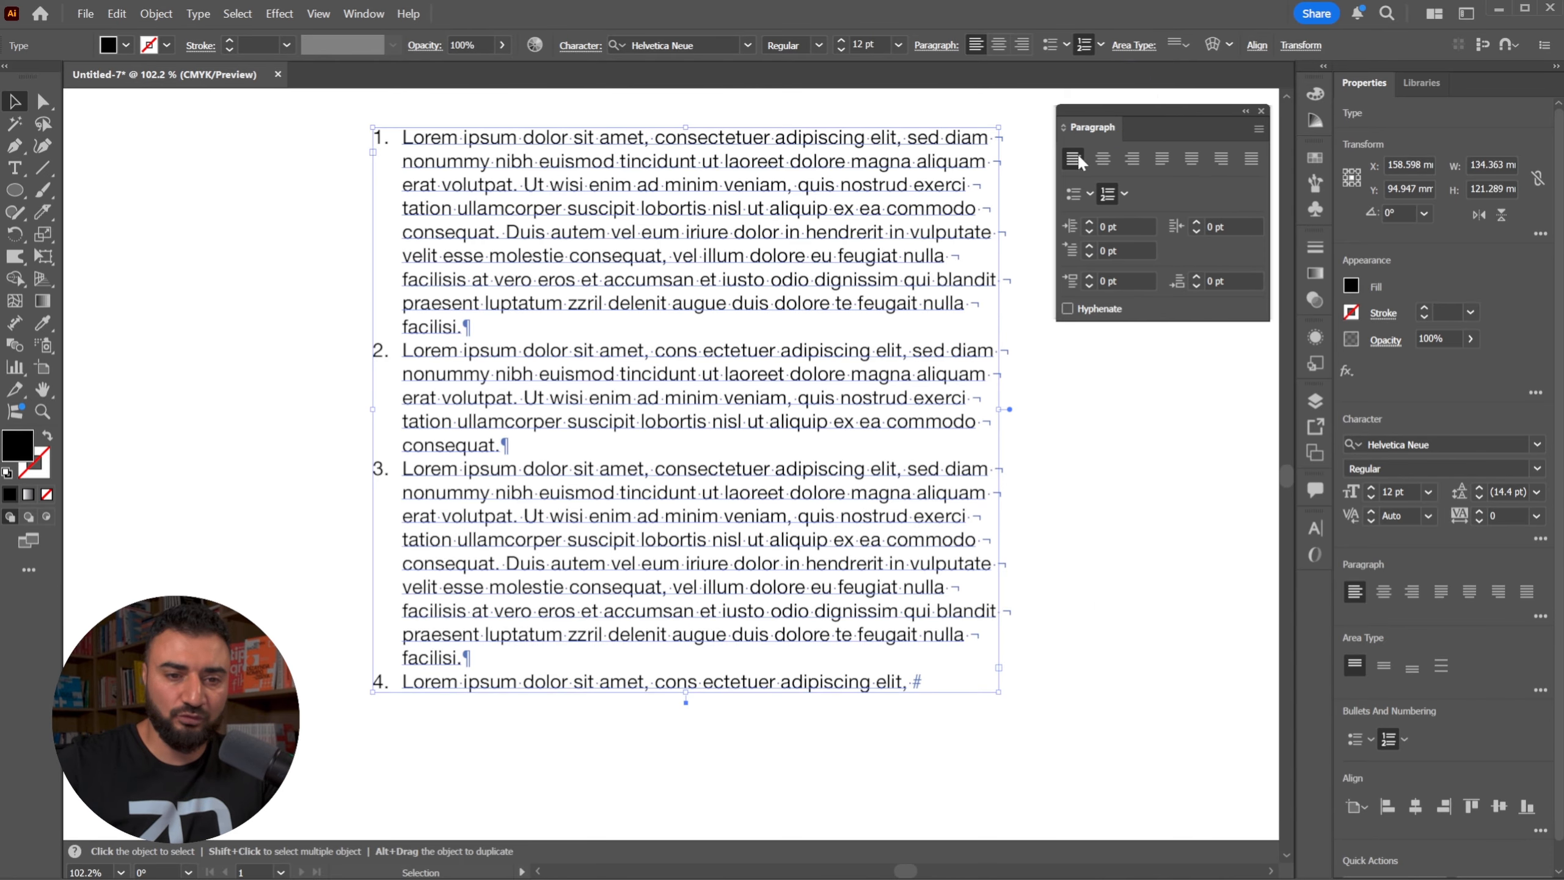
Insert seven empty paragraphs at the end of the first numbered paragraph.
{"action": "double_click", "coordinate": [466, 325]}
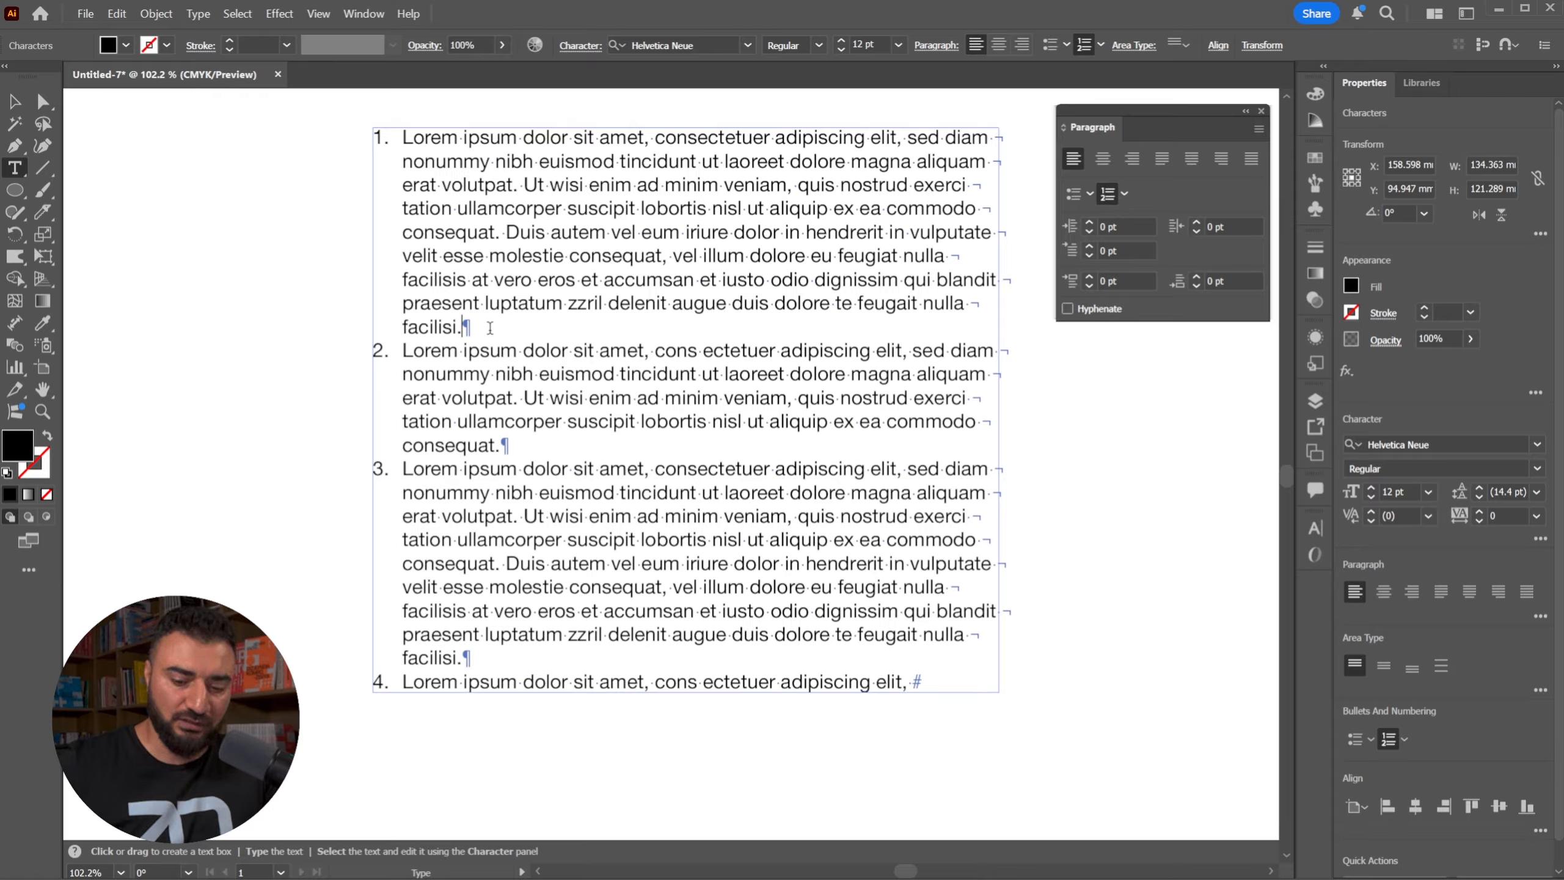
{"action": "key", "text": "Return"}
{"action": "key", "text": "Return"}
{"action": "key", "text": "Return"}
{"action": "key", "text": "Return"}
{"action": "key", "text": "Return"}
{"action": "key", "text": "Return"}
{"action": "key", "text": "Return"}
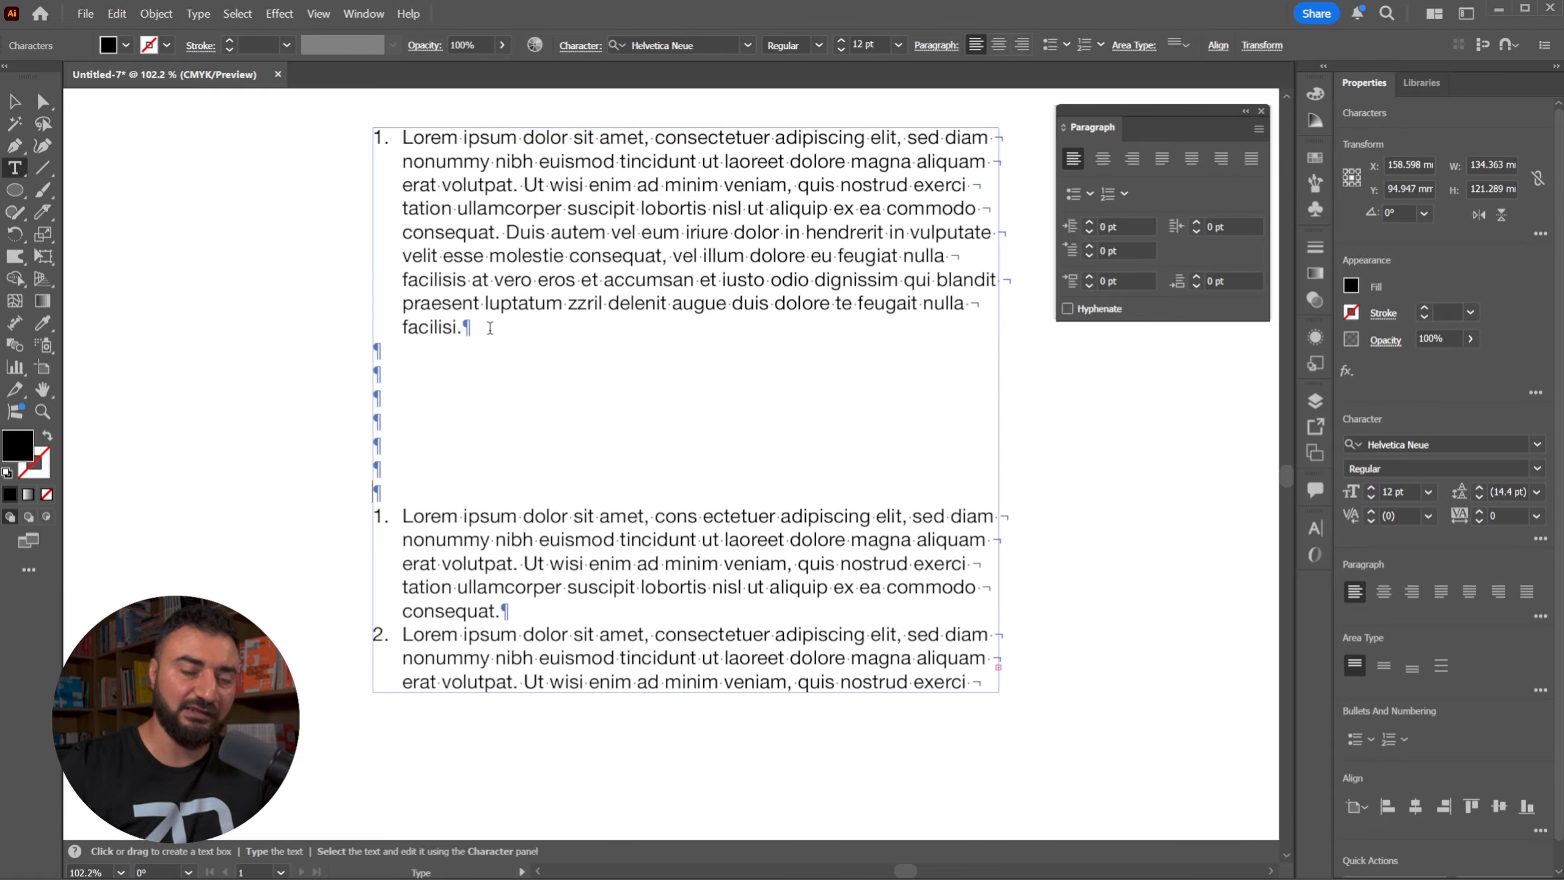
Delete the seven empty paragraphs between the first and second text paragraphs.
{"action": "key", "text": "Delete"}
{"action": "key", "text": "Delete"}
{"action": "key", "text": "Delete"}
{"action": "key", "text": "Delete"}
{"action": "key", "text": "Delete"}
{"action": "key", "text": "Delete"}
{"action": "key", "text": "Delete"}
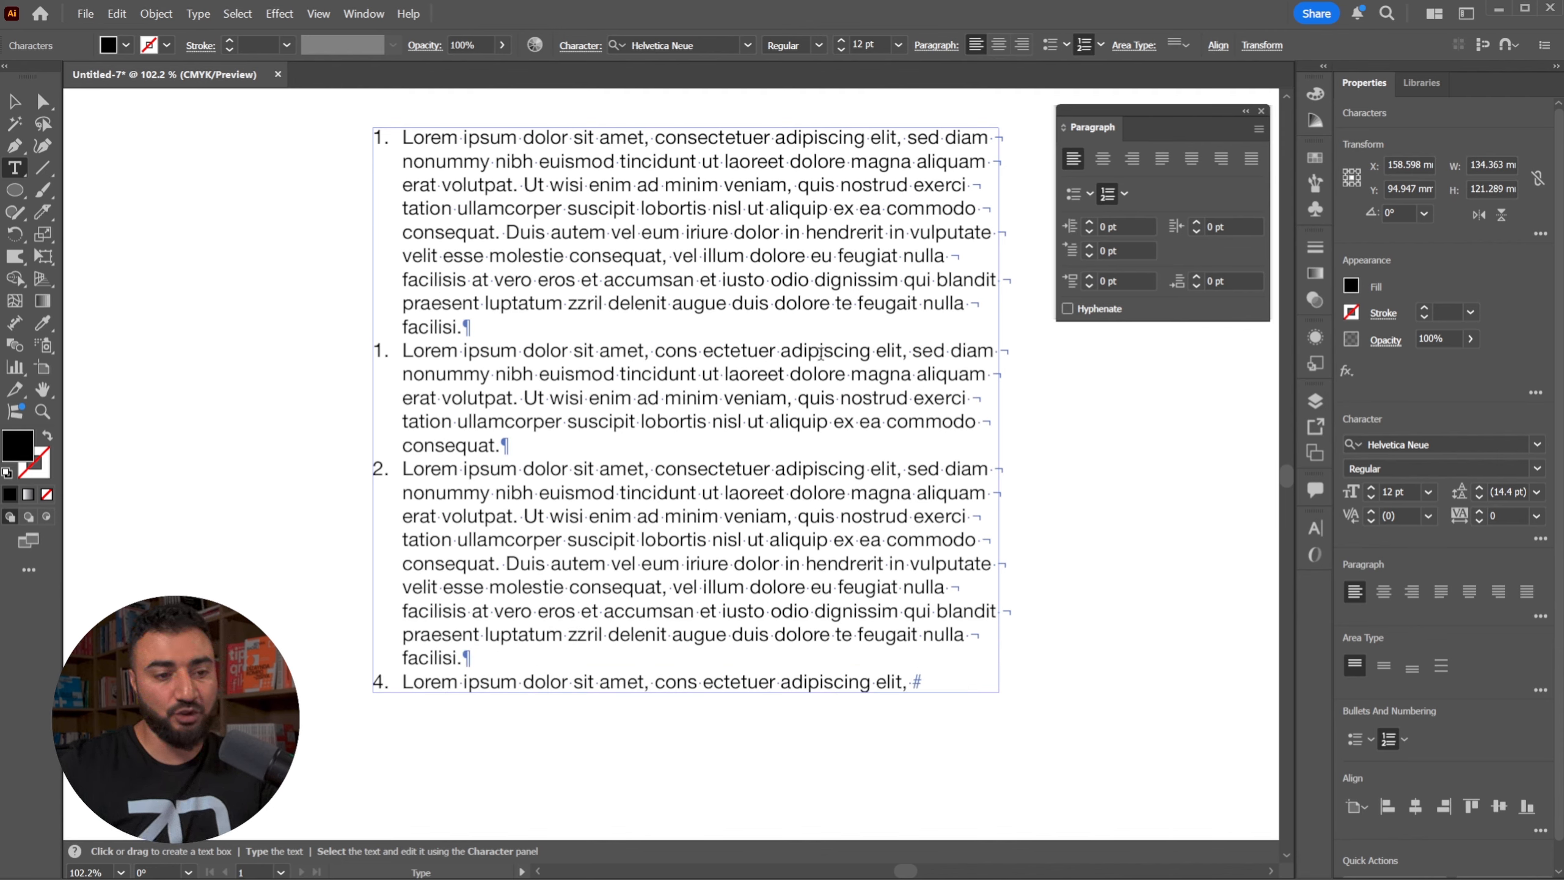
Leave text editing and widen the text frame to about 139 mm.
{"action": "key", "text": "Escape"}
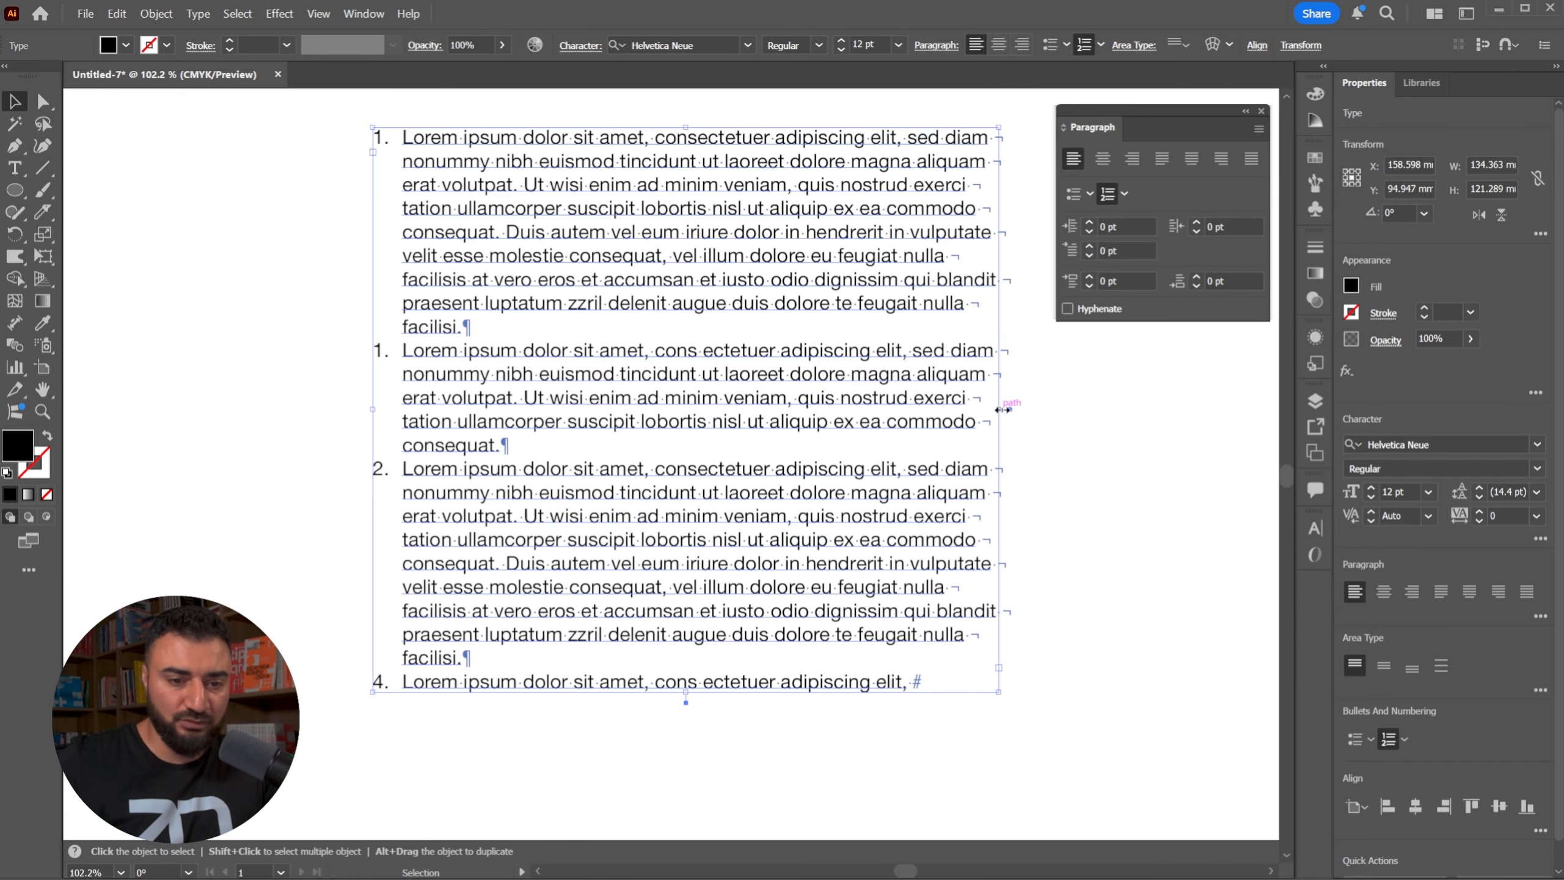
{"action": "mouse_move", "coordinate": [1000, 409]}
{"action": "left_mouse_down"}
{"action": "mouse_move", "coordinate": [949, 413]}
{"action": "mouse_move", "coordinate": [1023, 415]}
{"action": "left_mouse_up"}
Try a paragraph break before "blandit" in the first list item, undo it, and try a soft line break there instead.
{"action": "double_click", "coordinate": [948, 281]}
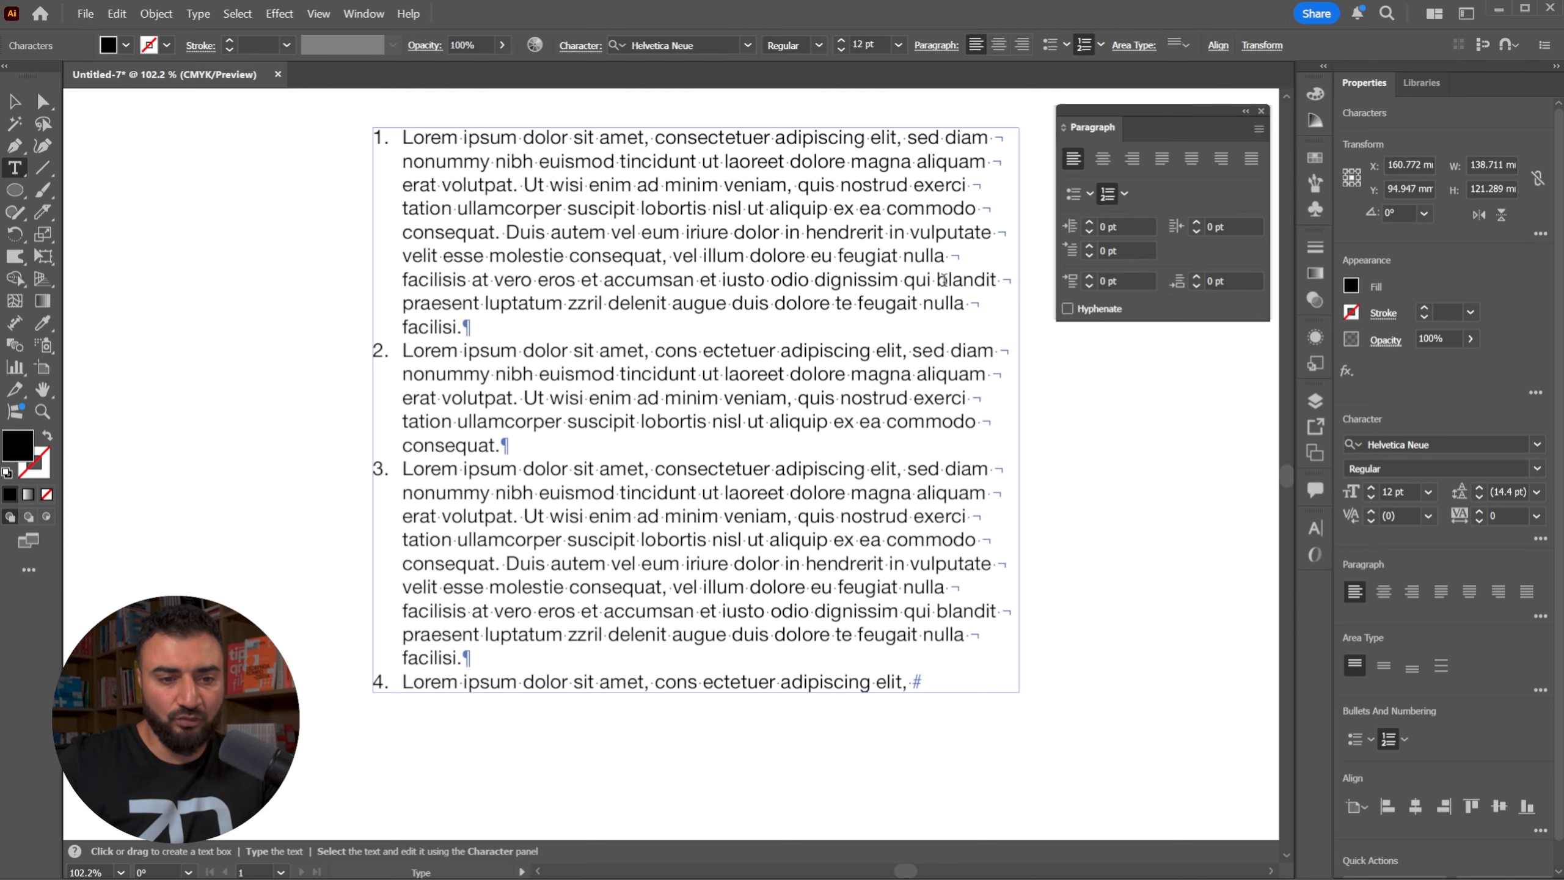
{"action": "left_click", "coordinate": [937, 279]}
{"action": "left_click_drag", "start_coordinate": [937, 279], "coordinate": [930, 279]}
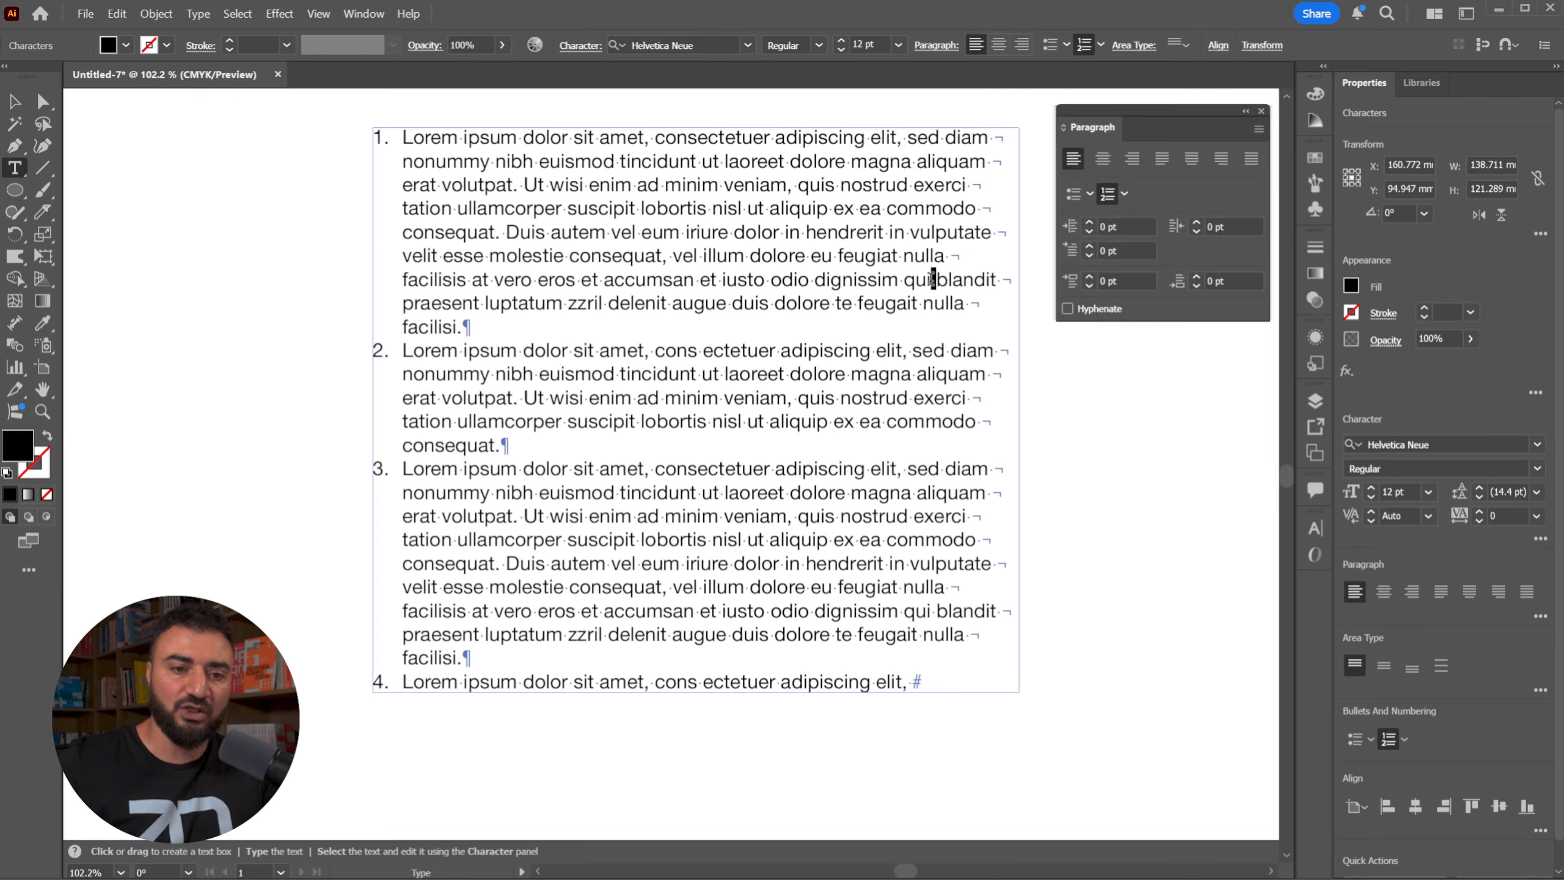
{"action": "key", "text": "Return"}
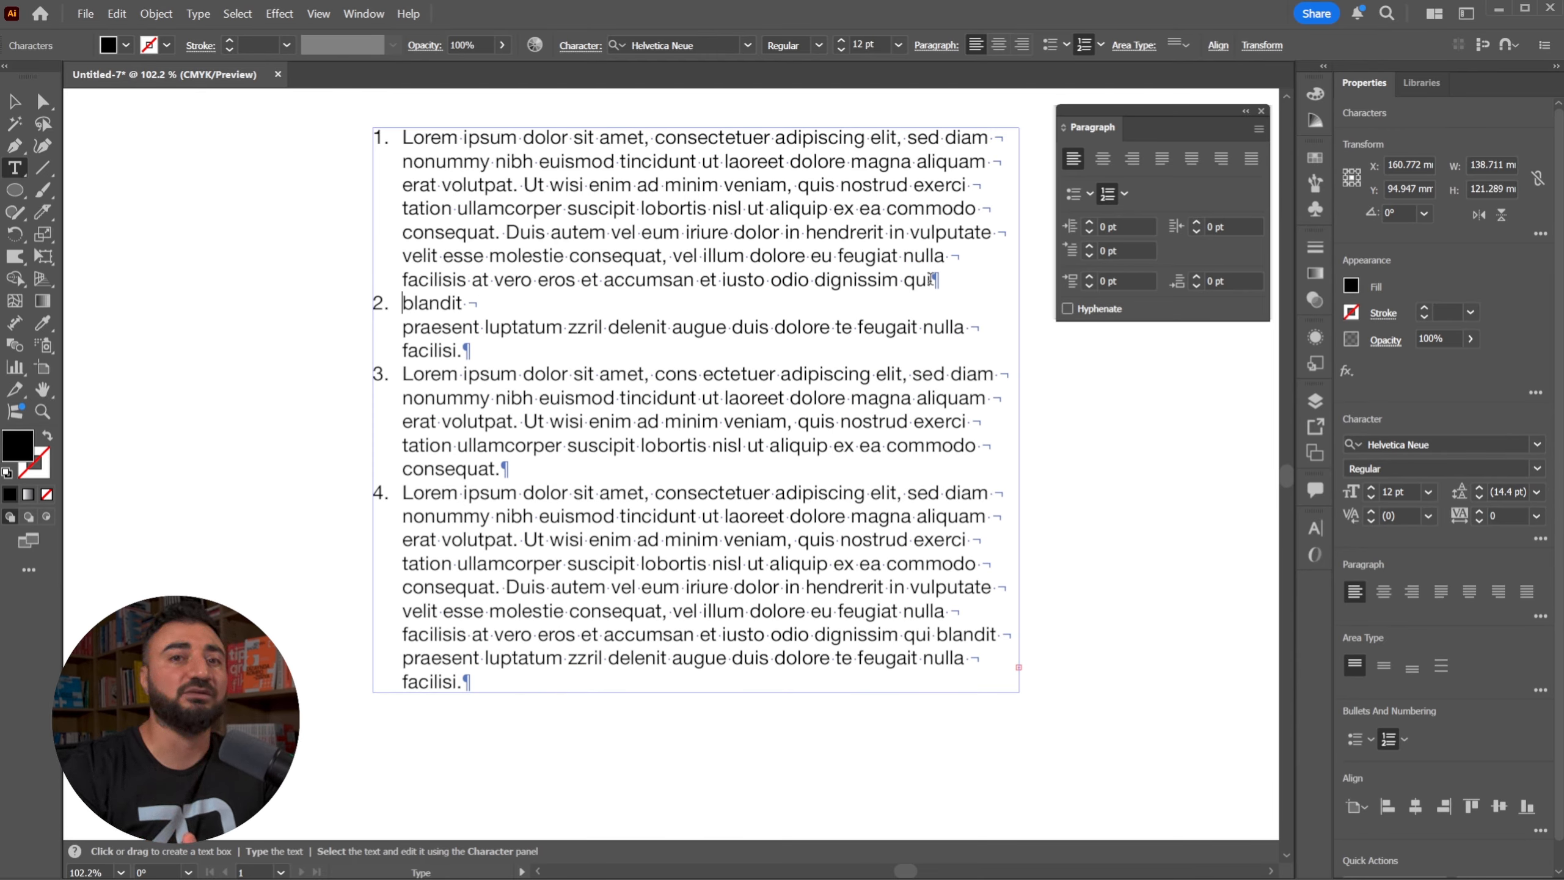
{"action": "key", "text": "ctrl+z"}
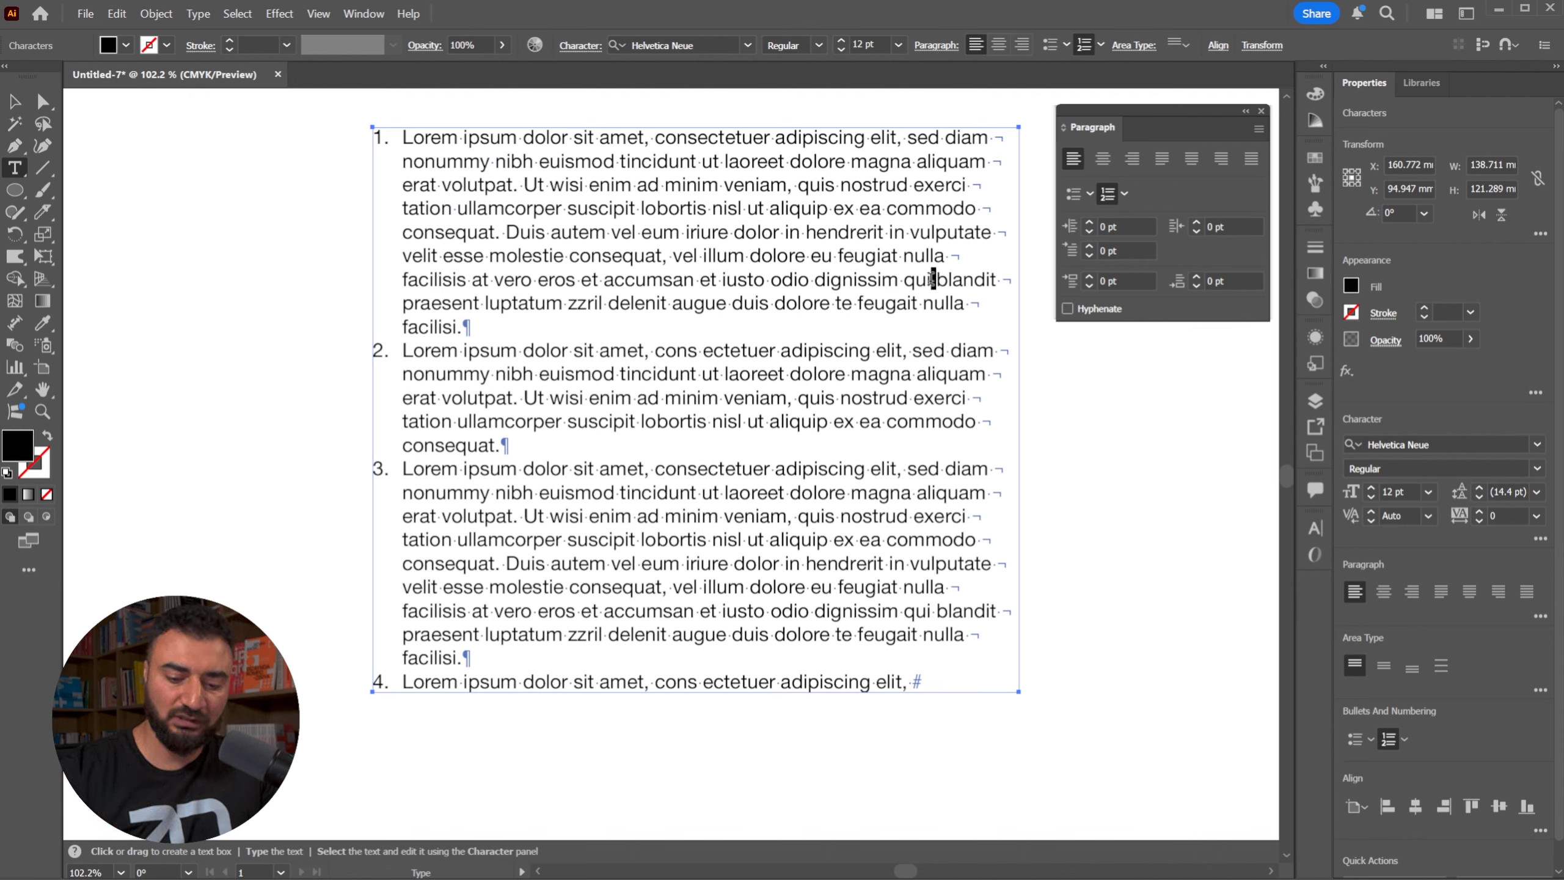
{"action": "key", "text": "shift+Return"}
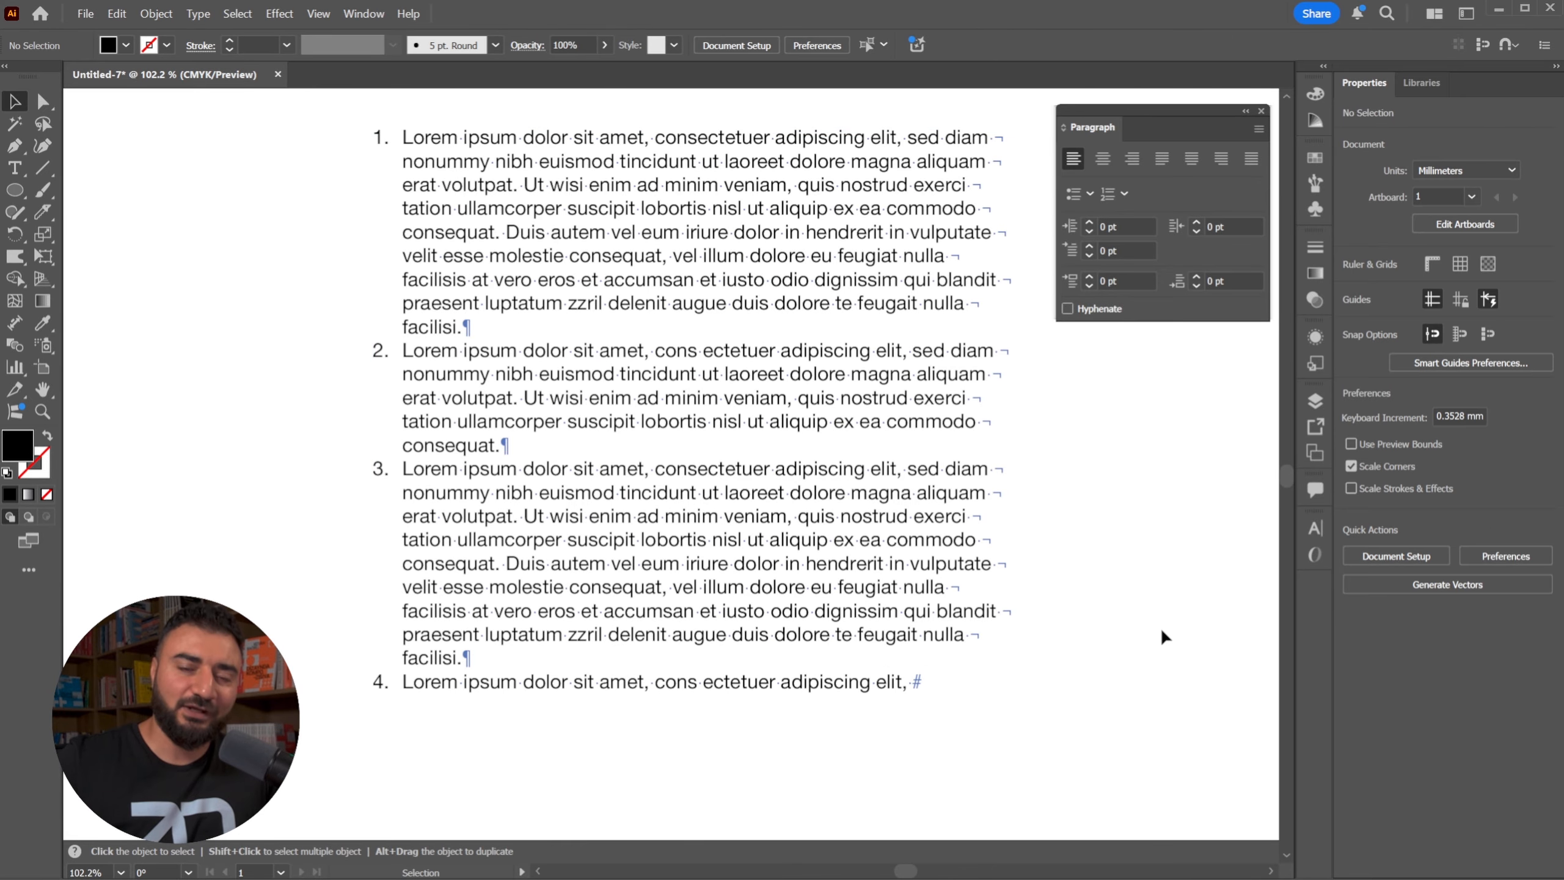
Hide the hidden characters and remove the numbering from all paragraphs of the text frame.
{"action": "left_click", "coordinate": [746, 213]}
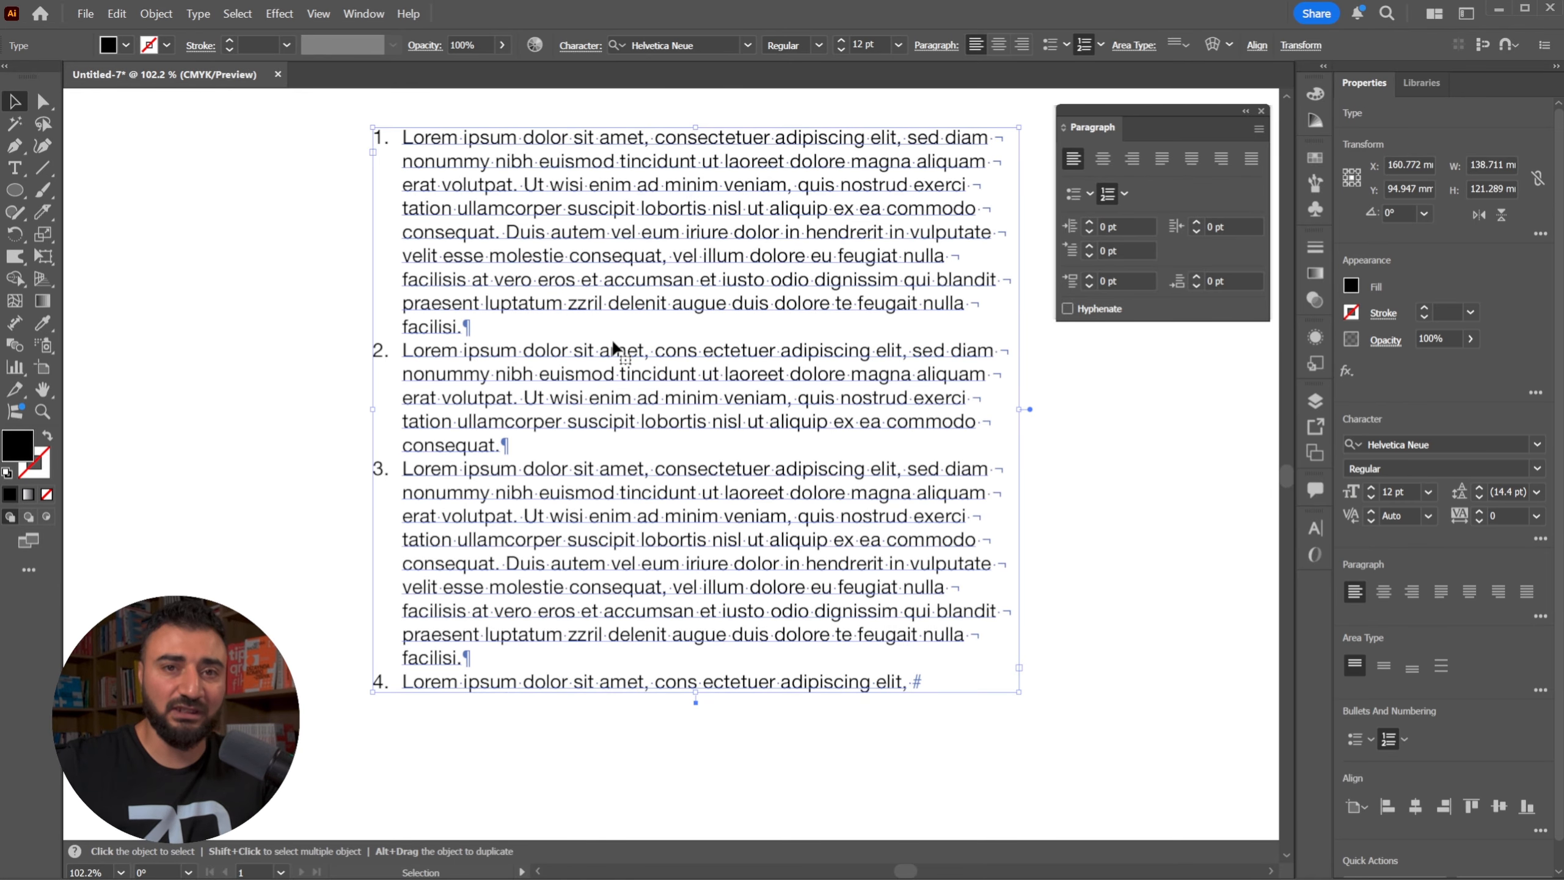
{"action": "left_click", "coordinate": [192, 17]}
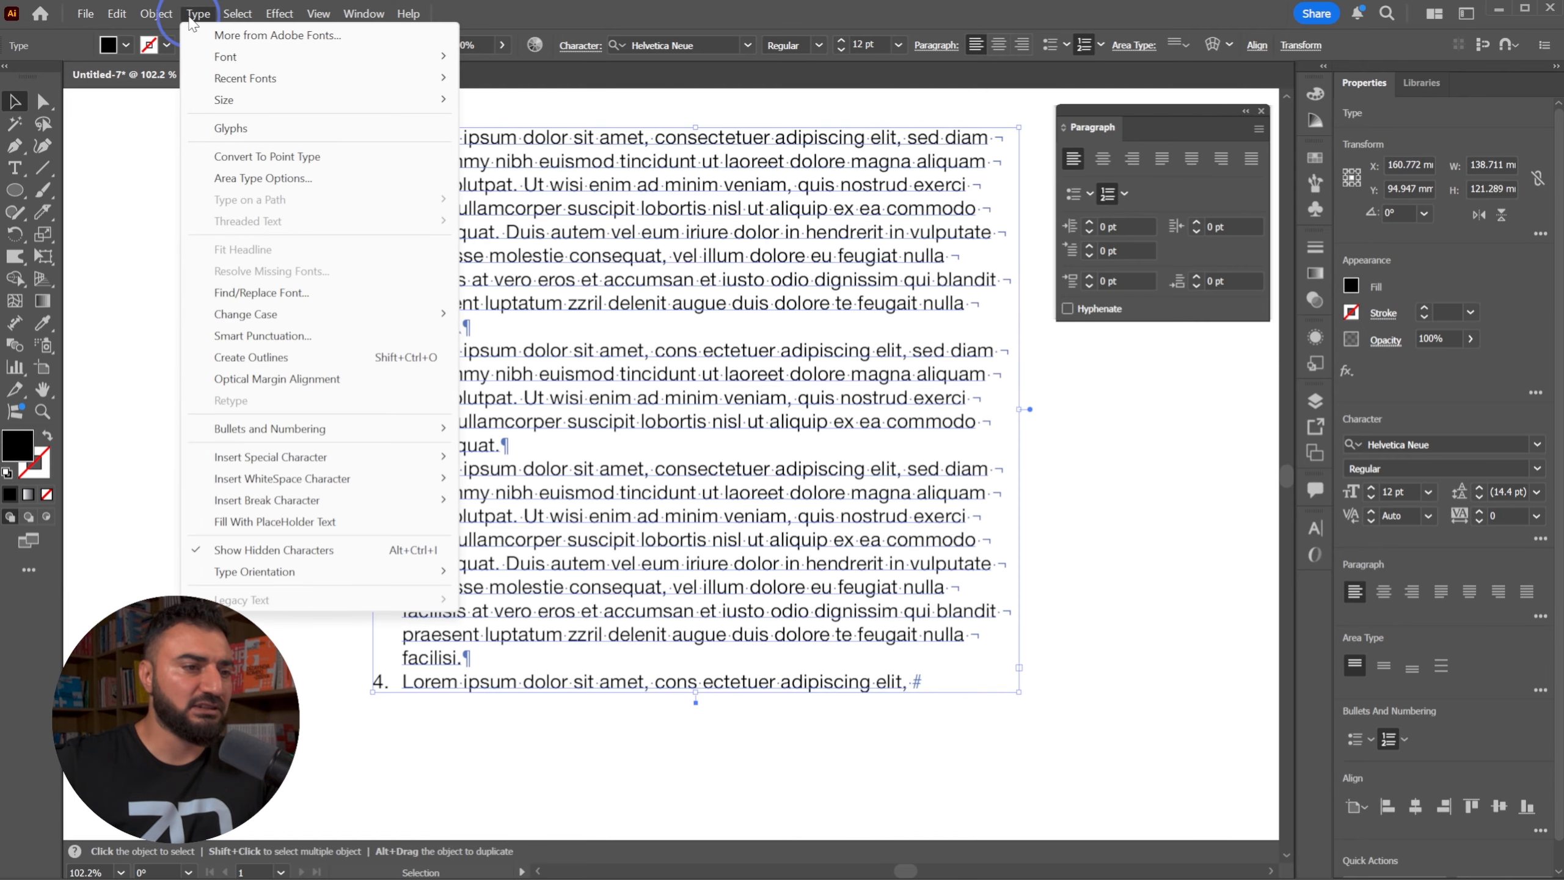
{"action": "left_click", "coordinate": [314, 551]}
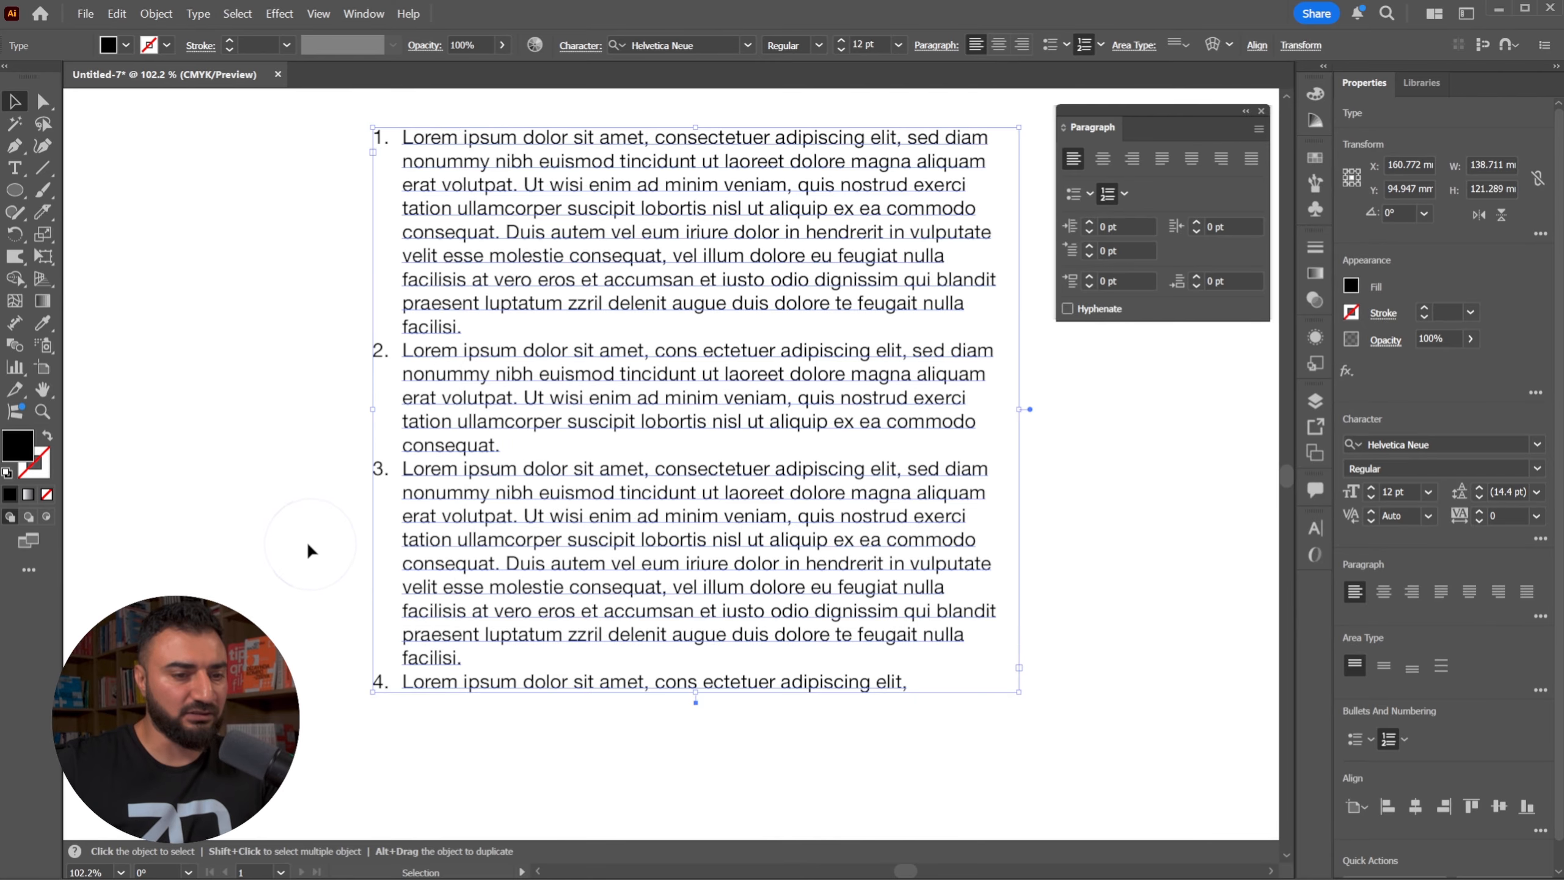
{"action": "left_click", "coordinate": [1107, 194]}
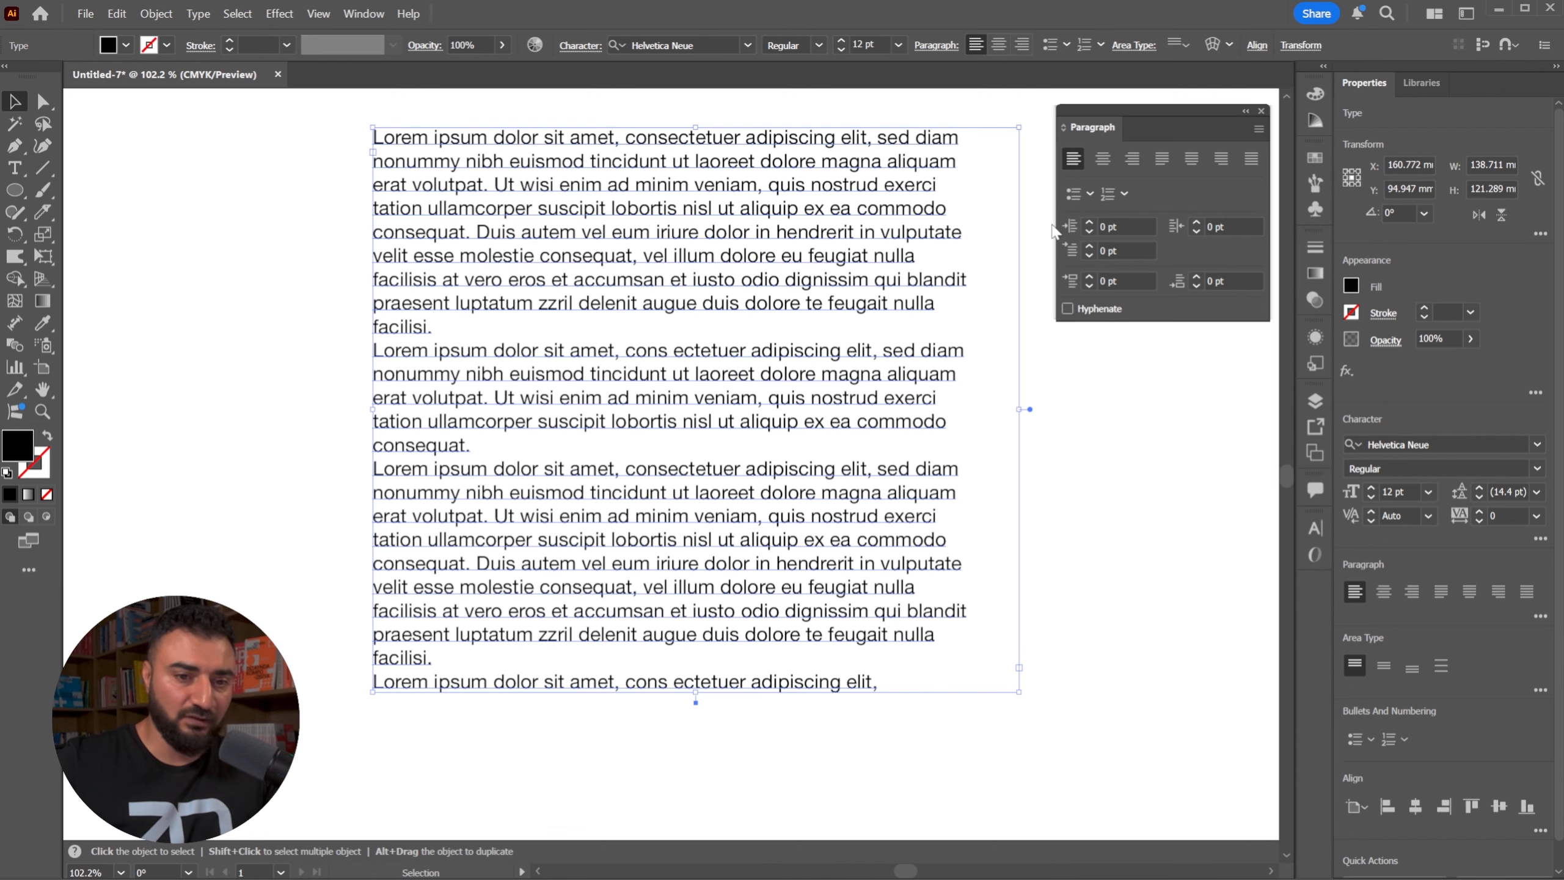
Try a 20 pt left indent on the whole text frame and undo it.
{"action": "left_click", "coordinate": [1071, 227]}
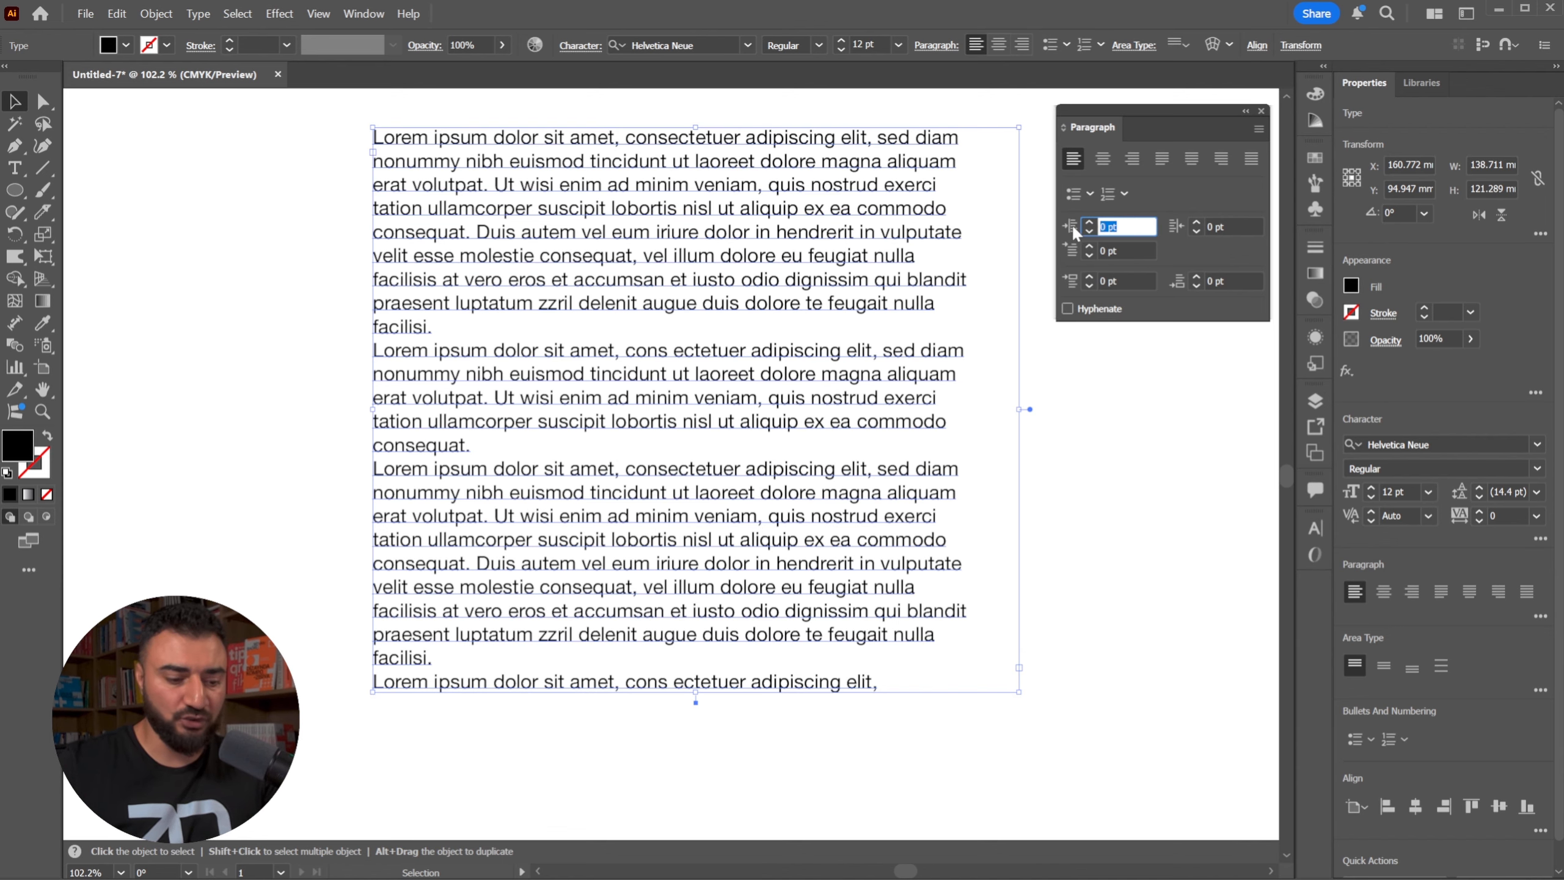
{"action": "type", "text": "20"}
{"action": "key", "text": "Return"}
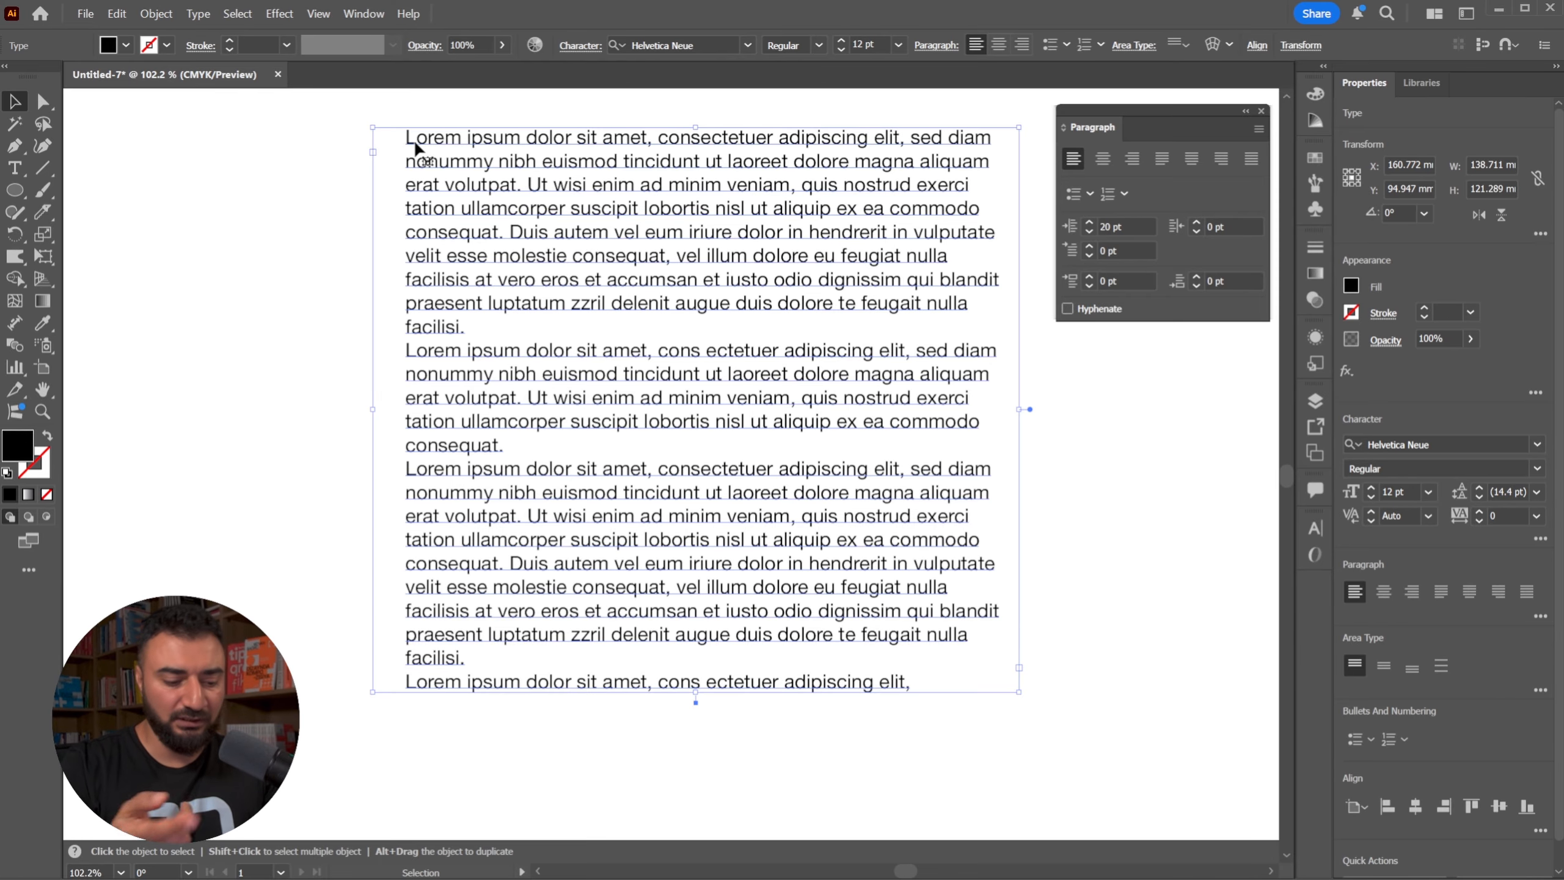
{"action": "key", "text": "ctrl+z"}
{"action": "key", "text": "ctrl+z"}
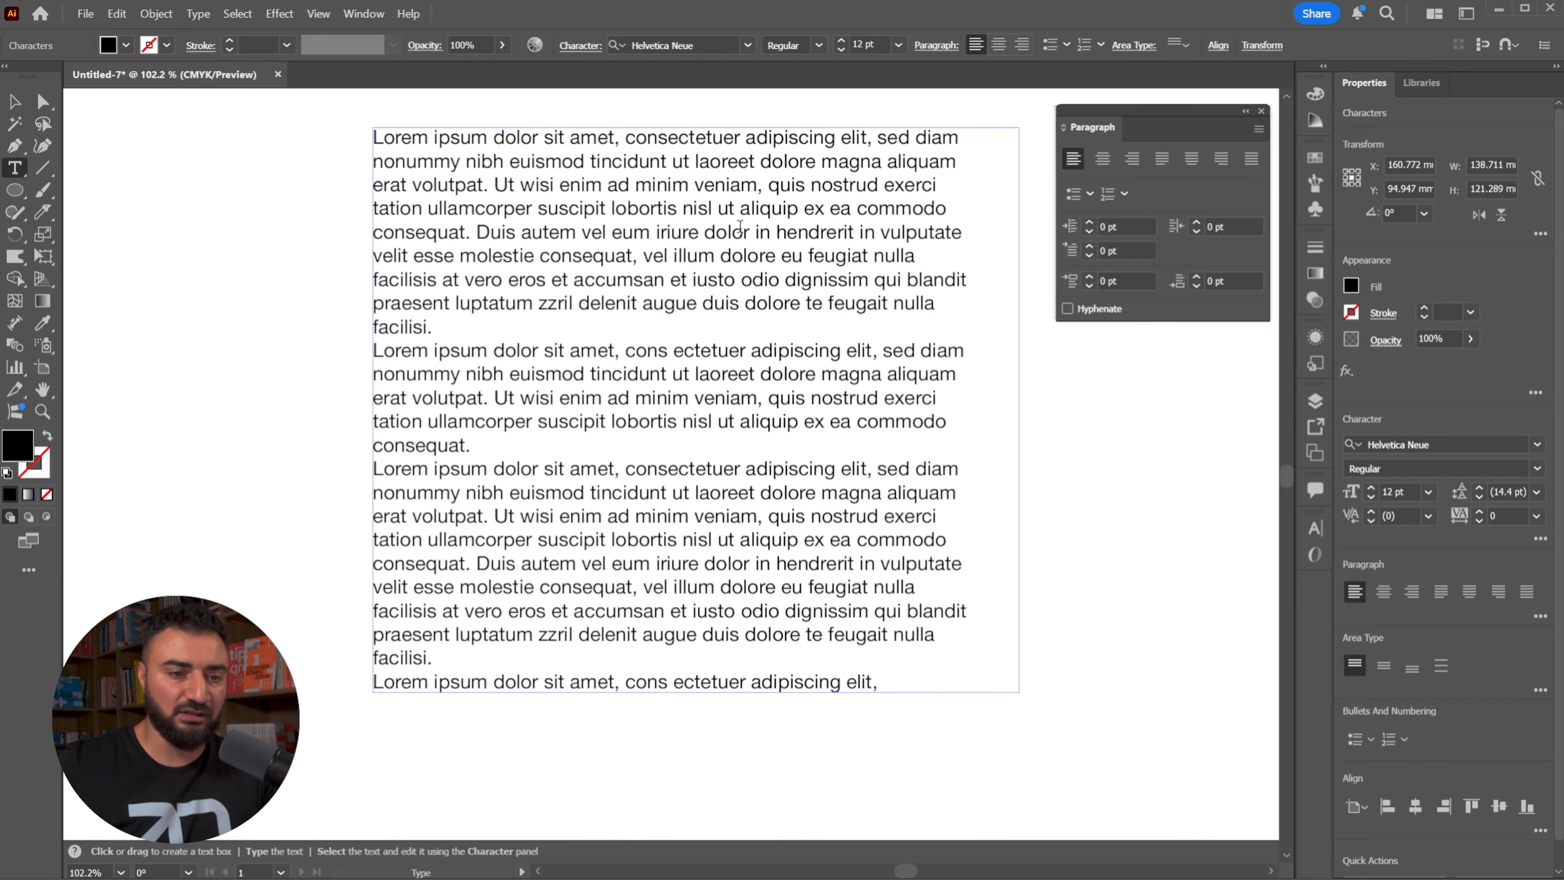
Try a 20 pt left indent on the first paragraph only and undo it.
{"action": "left_click_drag", "start_coordinate": [741, 229], "coordinate": [634, 233]}
{"action": "left_click", "coordinate": [654, 229]}
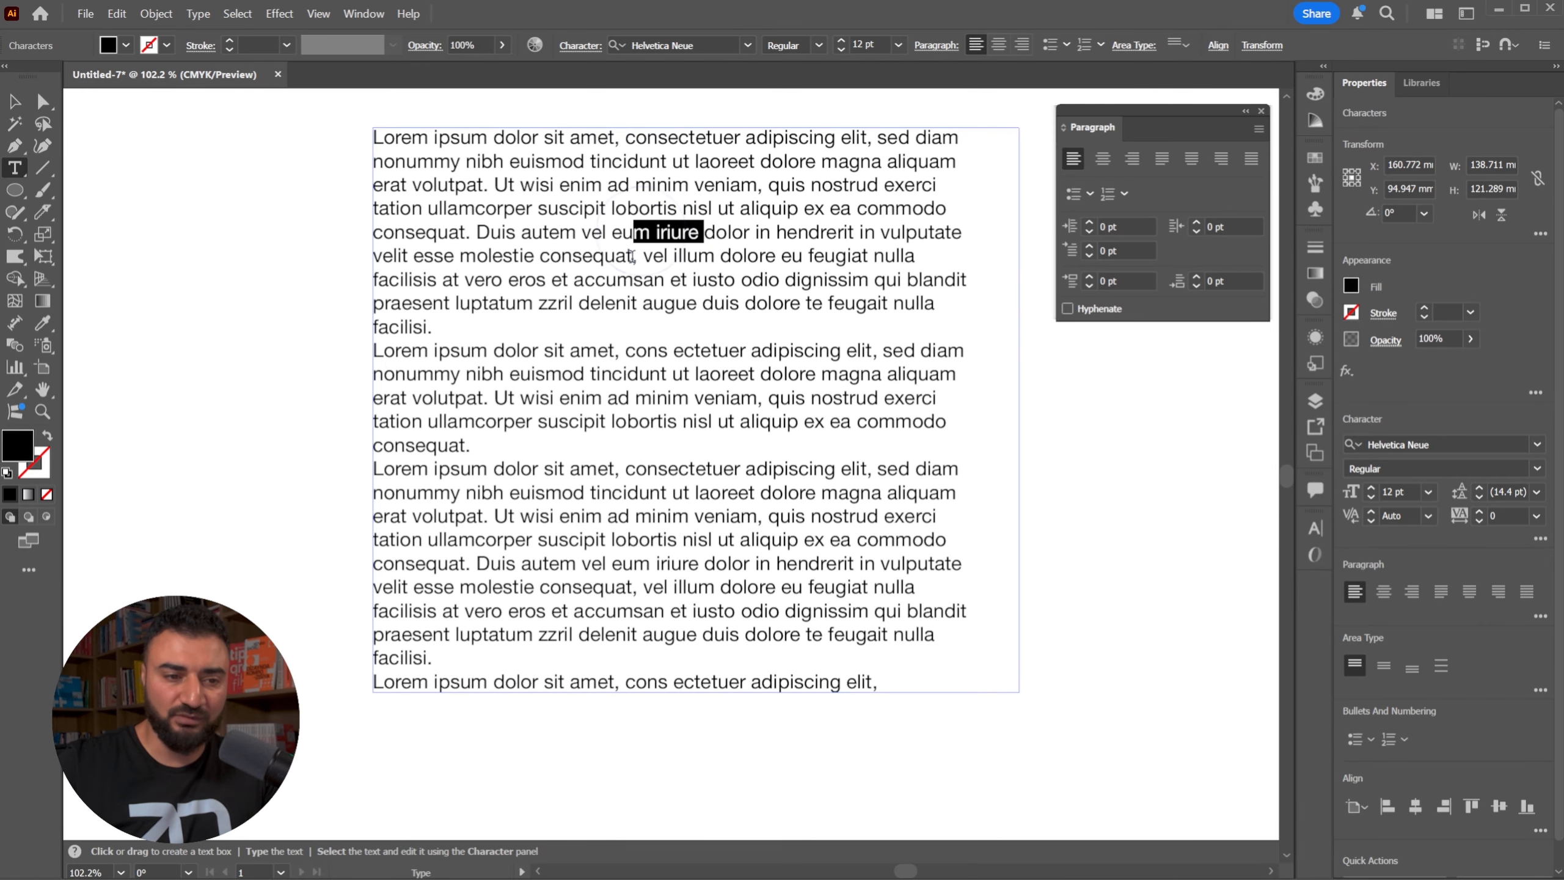
{"action": "left_click", "coordinate": [591, 224]}
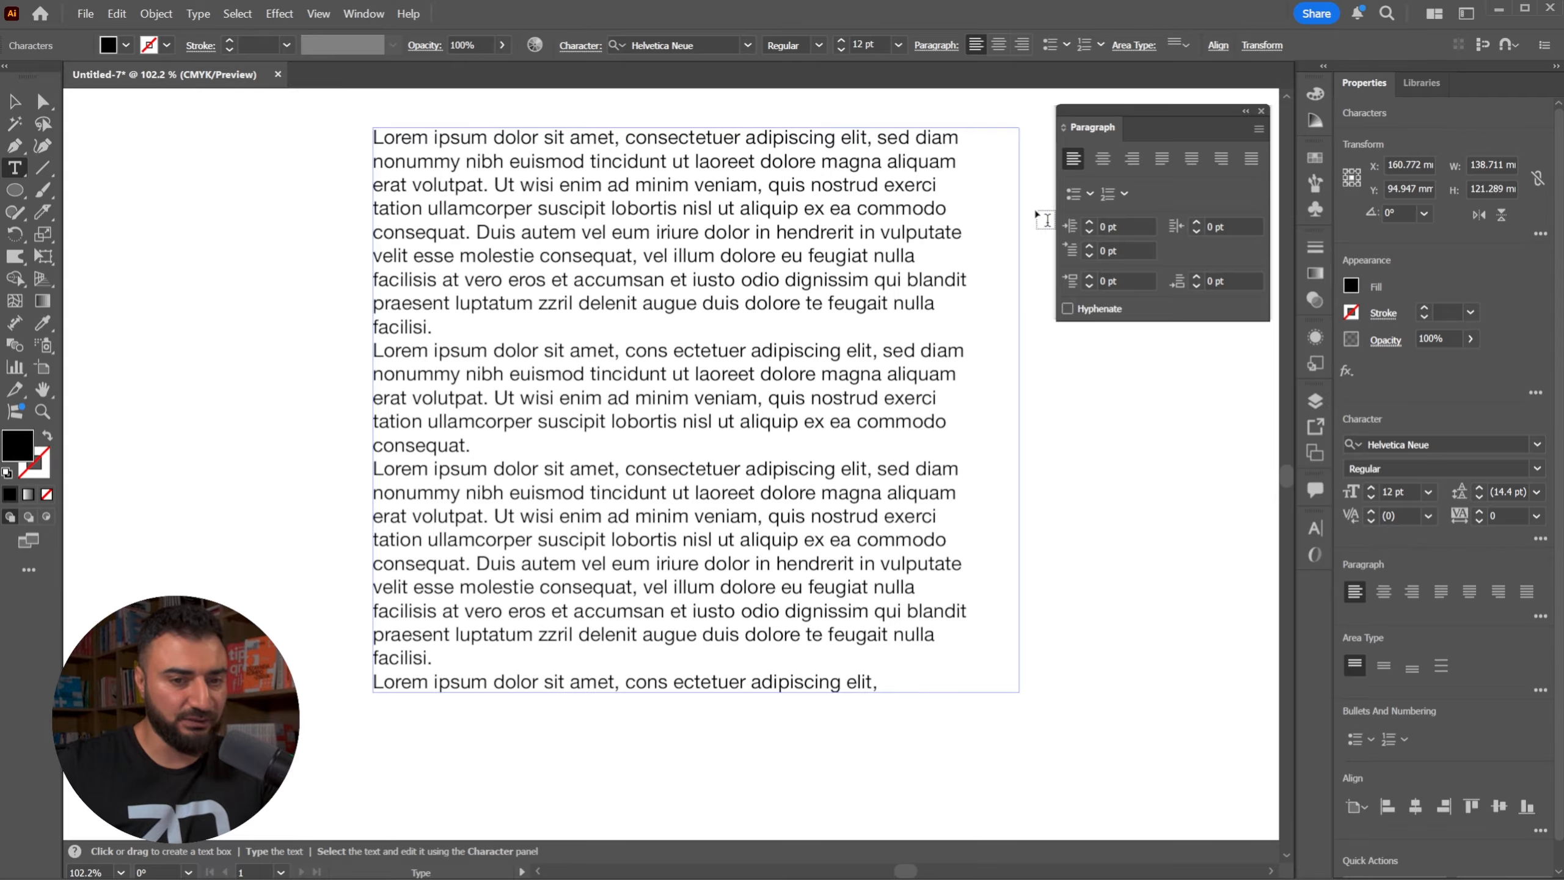
{"action": "left_click", "coordinate": [1118, 226]}
{"action": "type", "text": "2"}
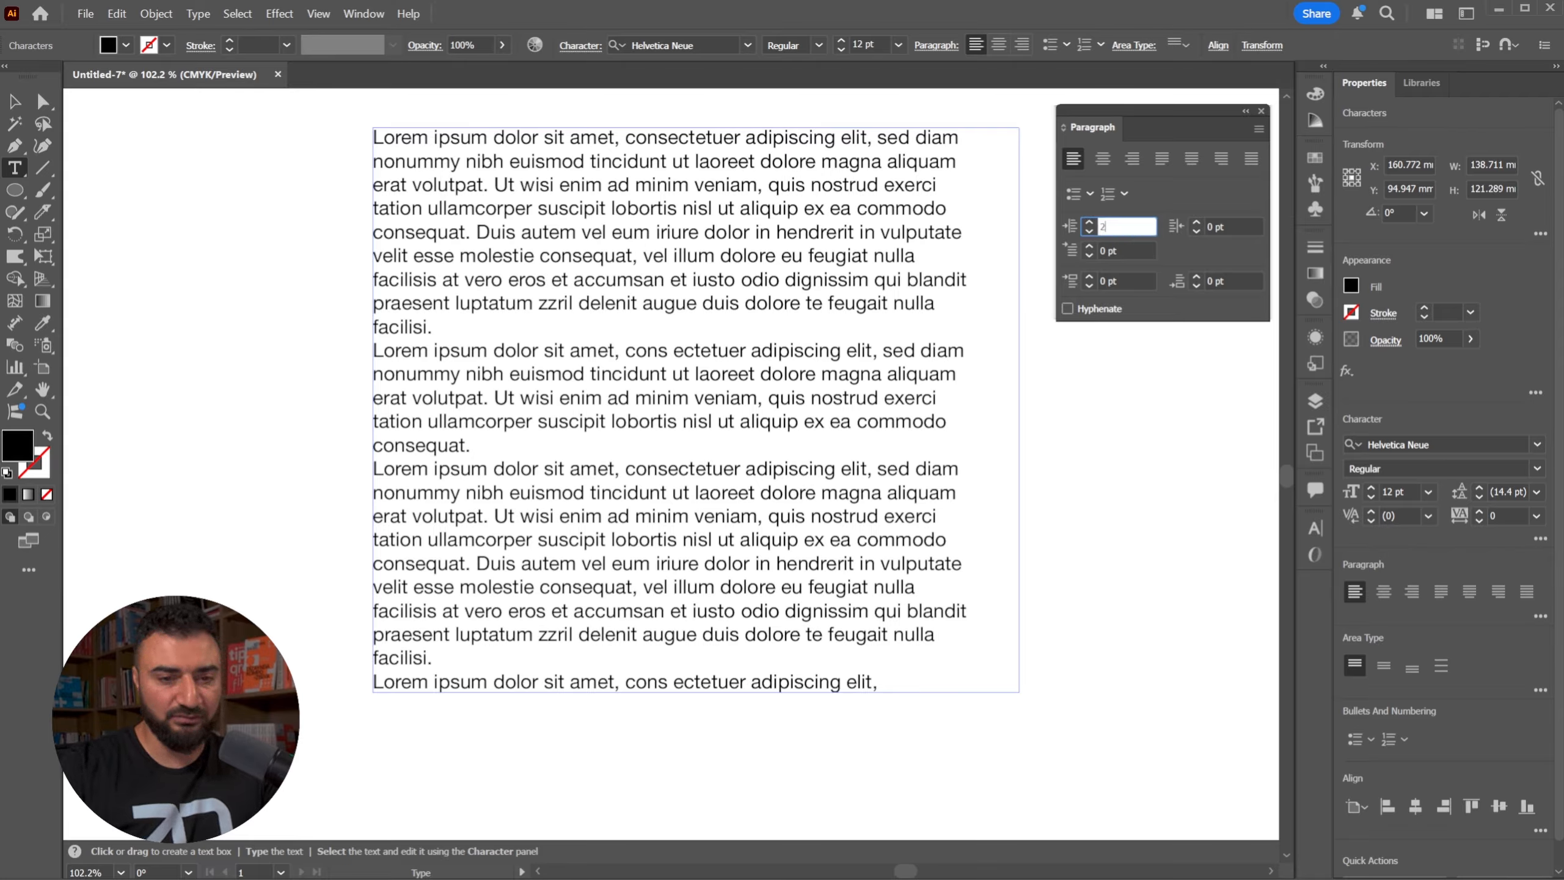
{"action": "type", "text": "0"}
{"action": "key", "text": "Return"}
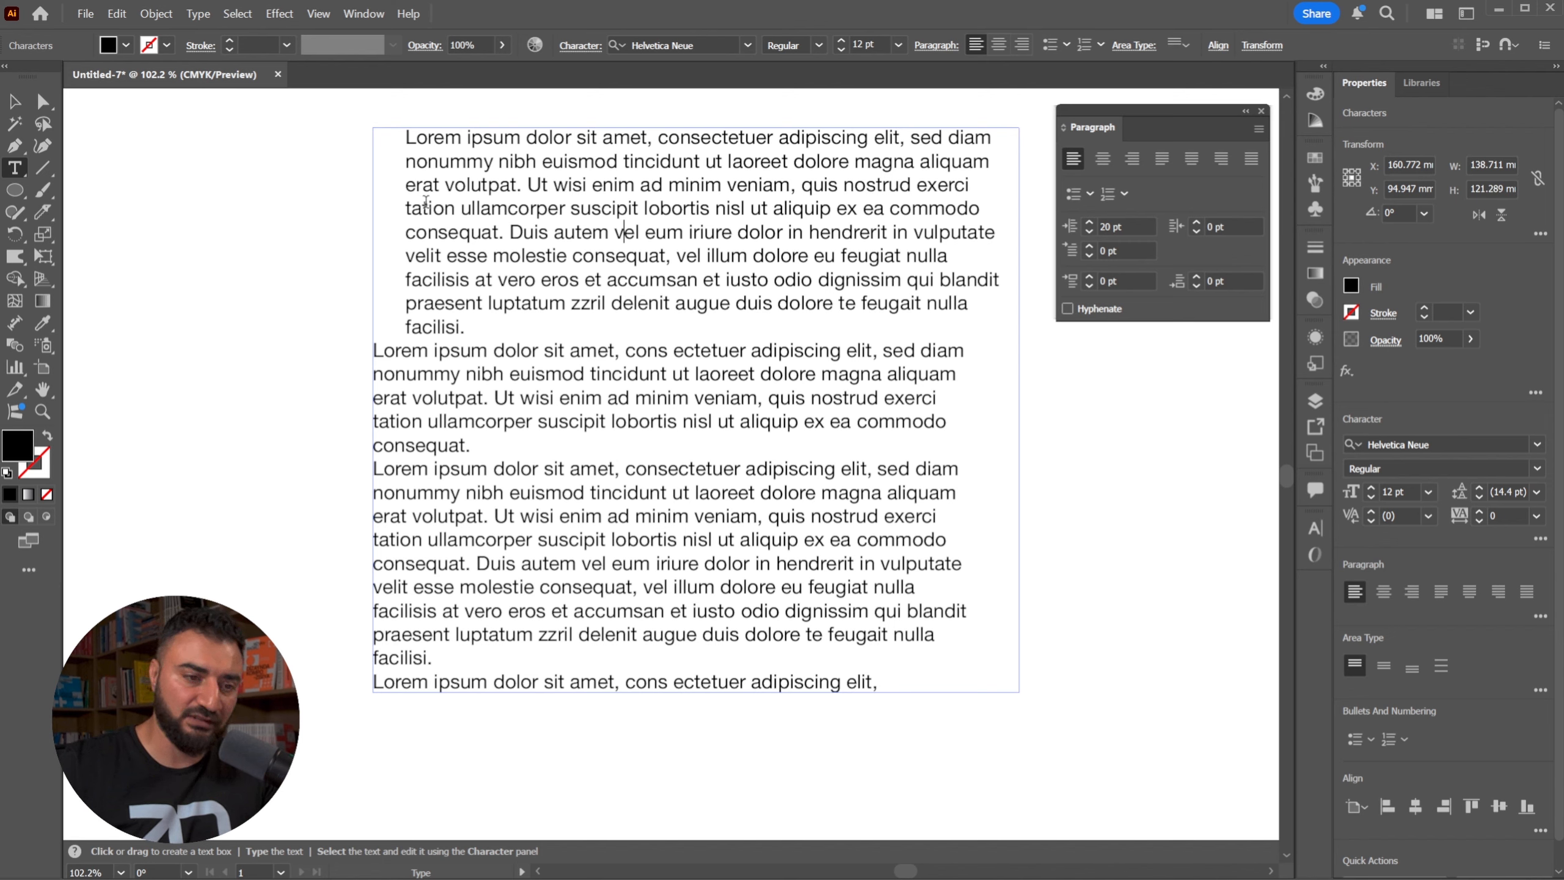
{"action": "left_click_drag", "start_coordinate": [532, 330], "coordinate": [414, 136]}
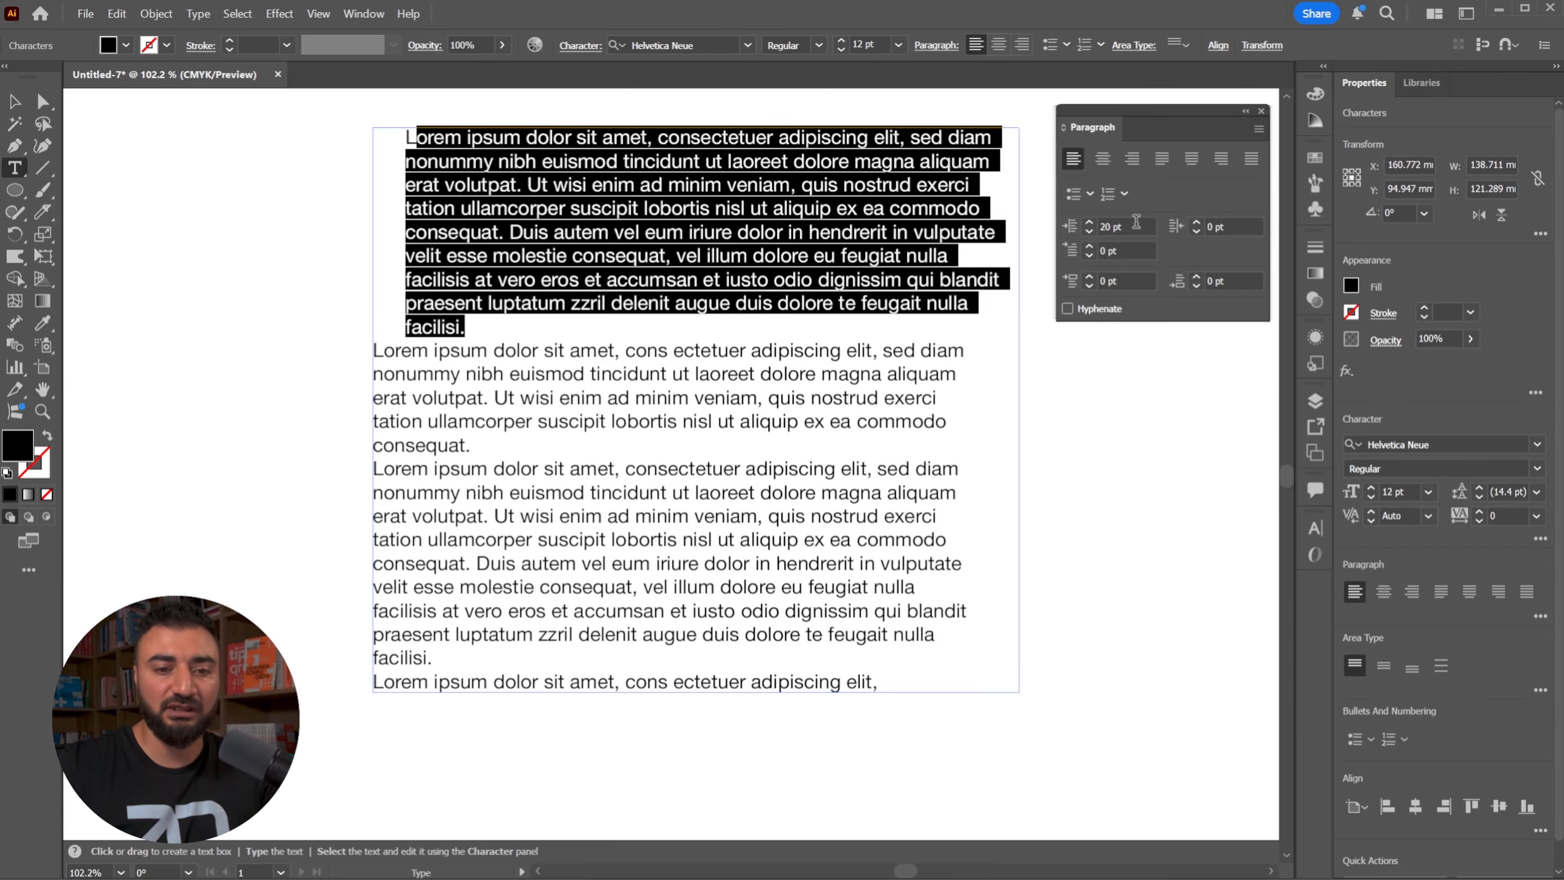
{"action": "key", "text": "ctrl+z"}
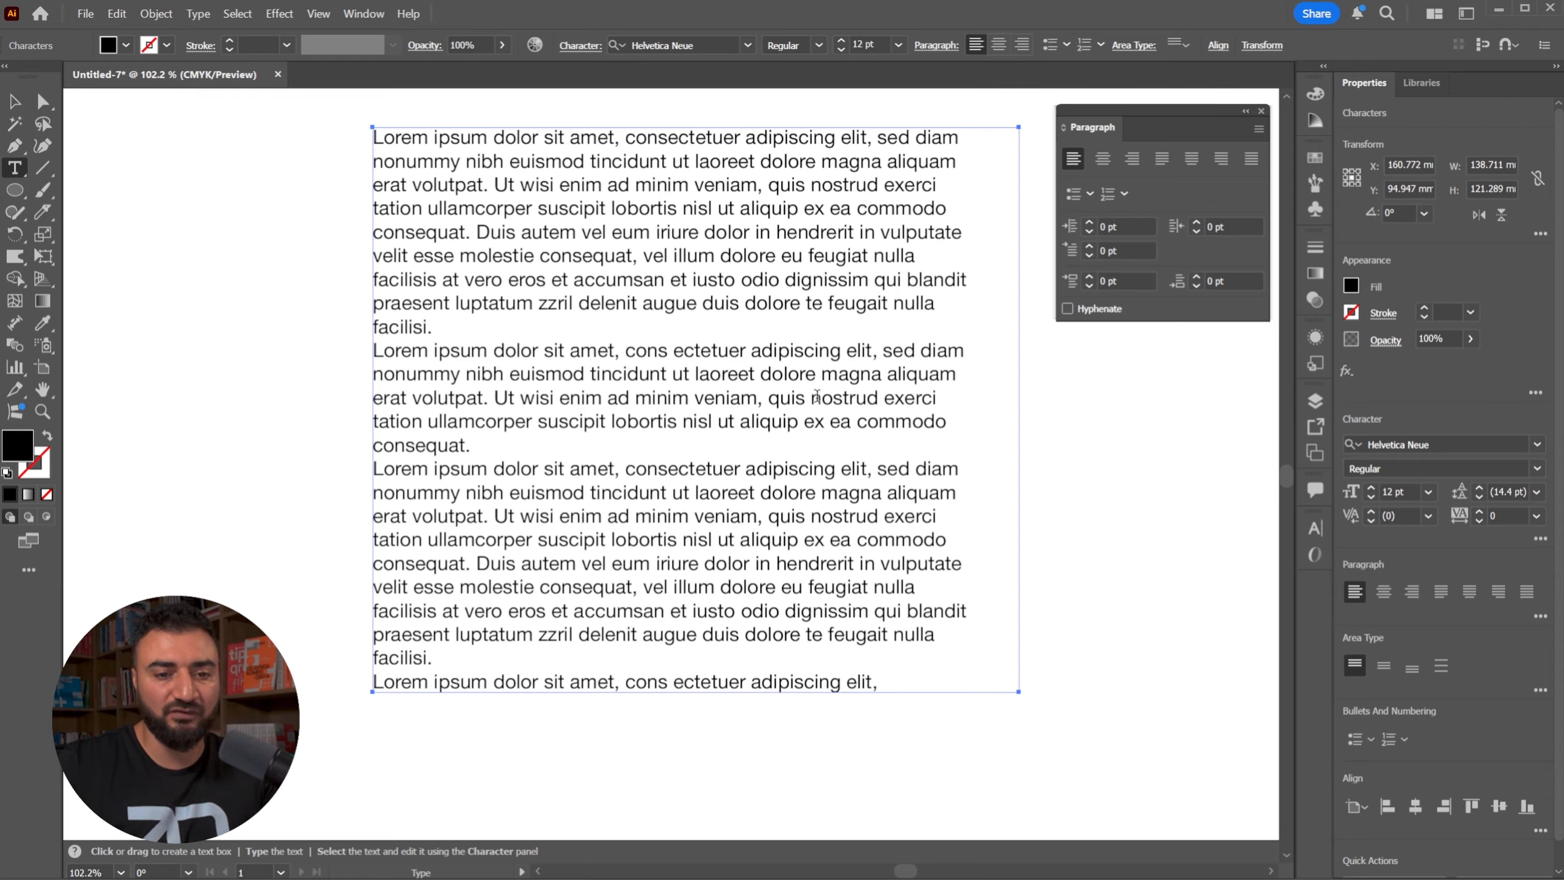
Try a 20 pt first-line left indent on the first paragraph only and undo it.
{"action": "left_click", "coordinate": [1073, 250]}
{"action": "type", "text": "20"}
{"action": "key", "text": "Return"}
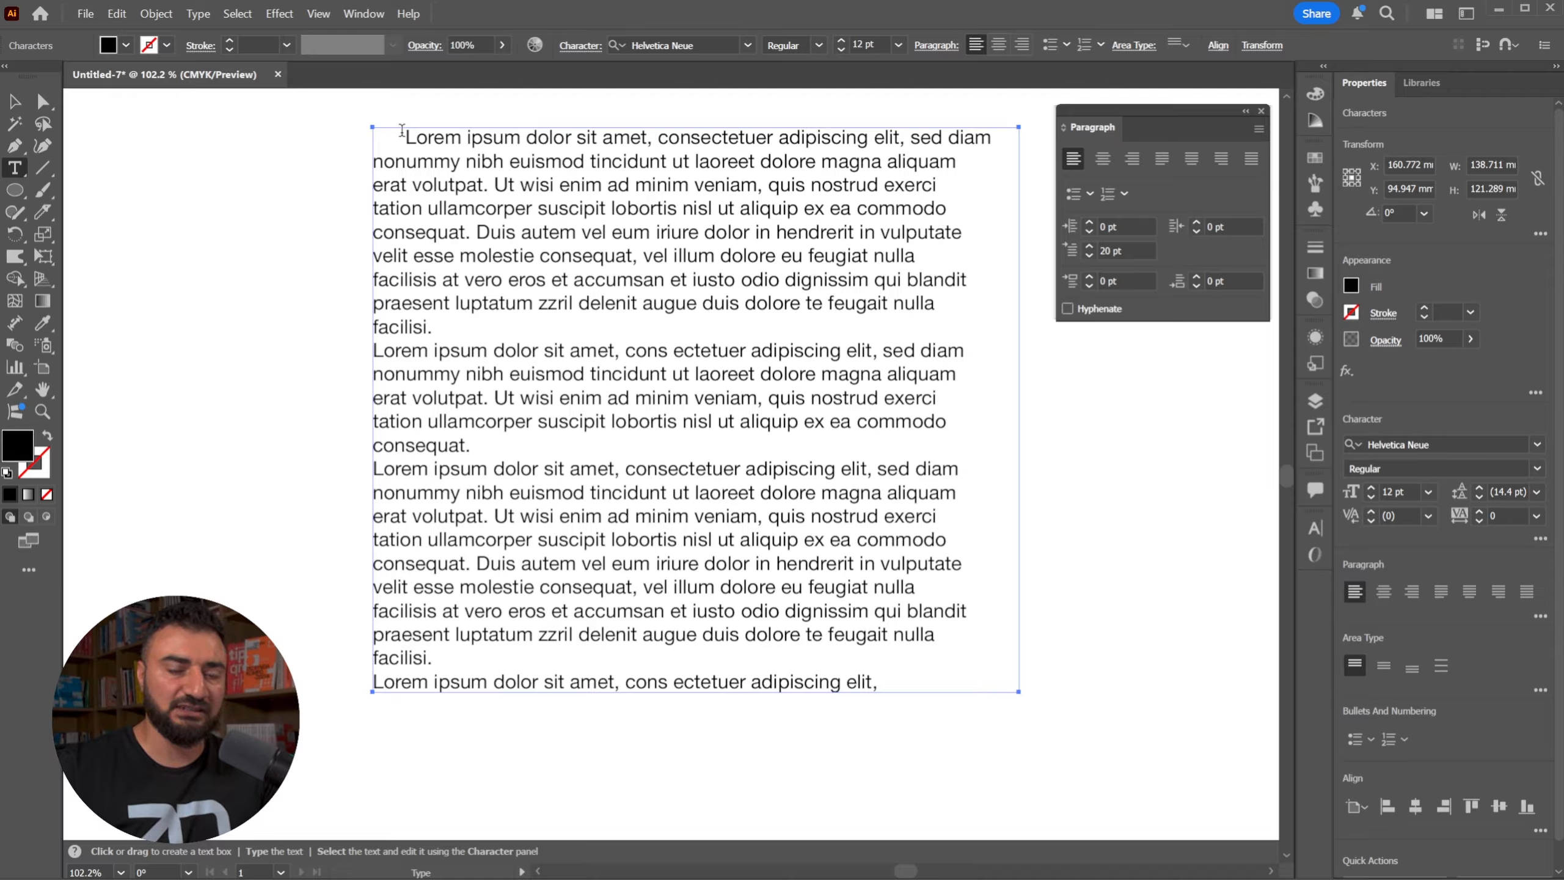
{"action": "key", "text": "Escape"}
{"action": "key", "text": "ctrl+z"}
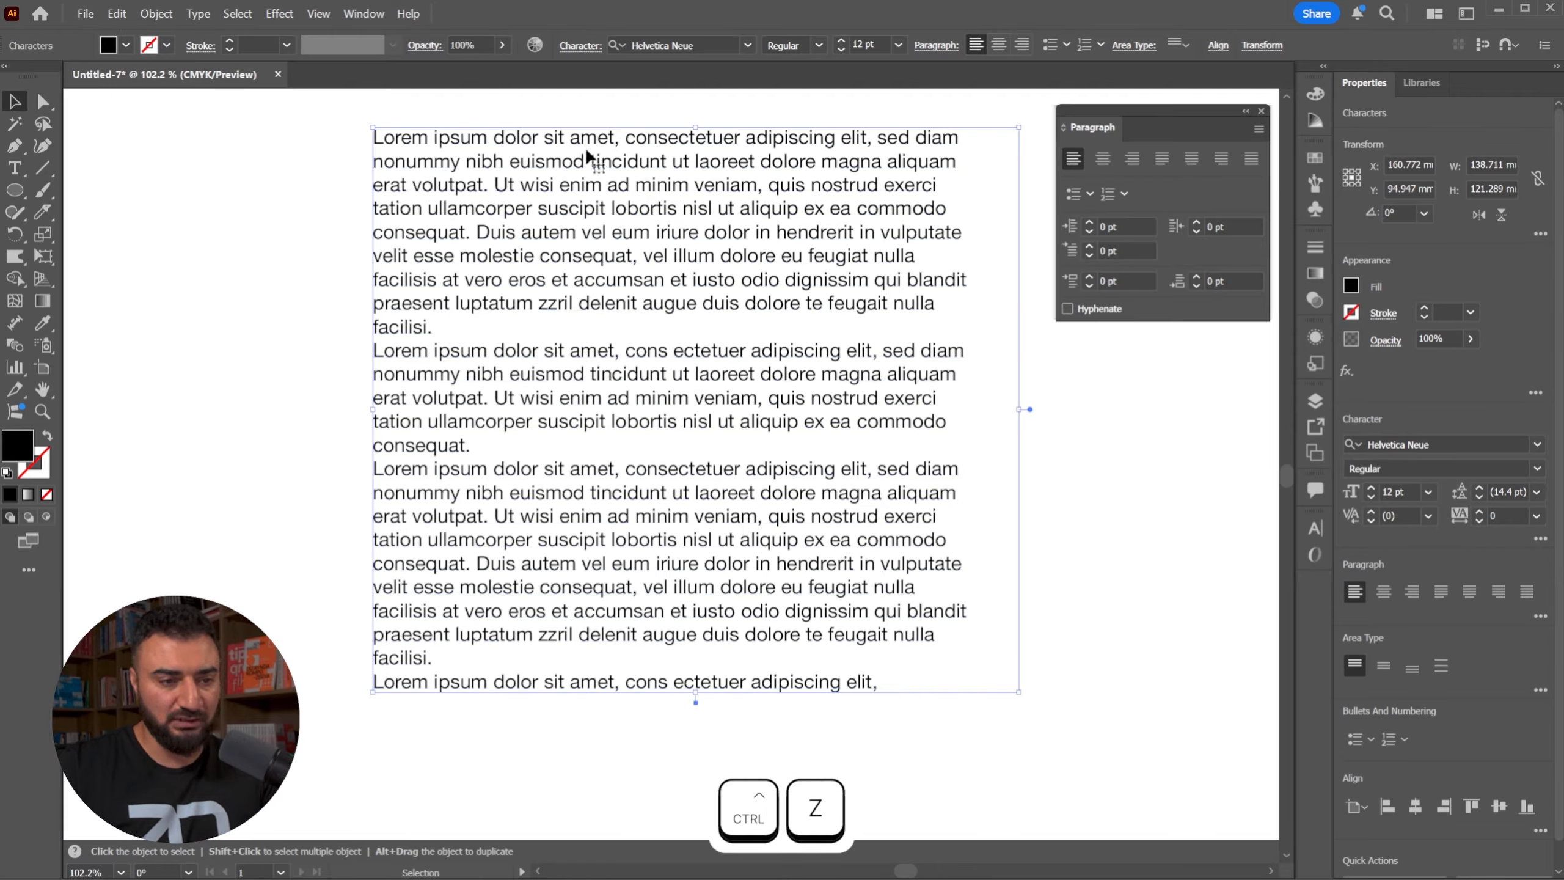
Set the first-line left indent of all paragraphs in the text frame to 20 pt.
{"action": "left_click", "coordinate": [576, 279]}
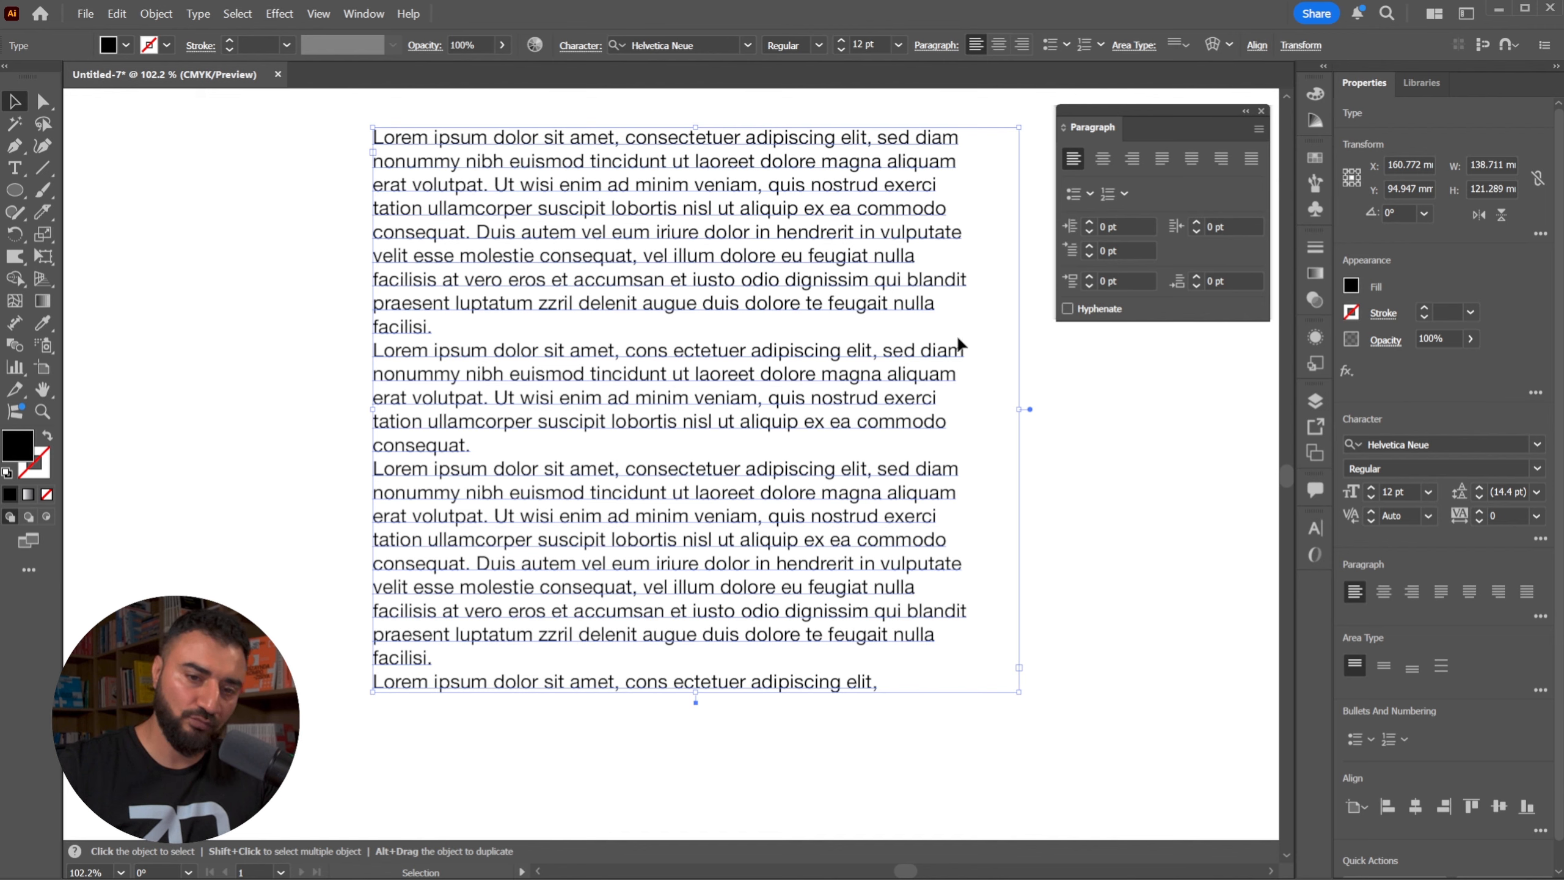
{"action": "left_click", "coordinate": [1136, 250]}
{"action": "double_click", "coordinate": [1137, 250]}
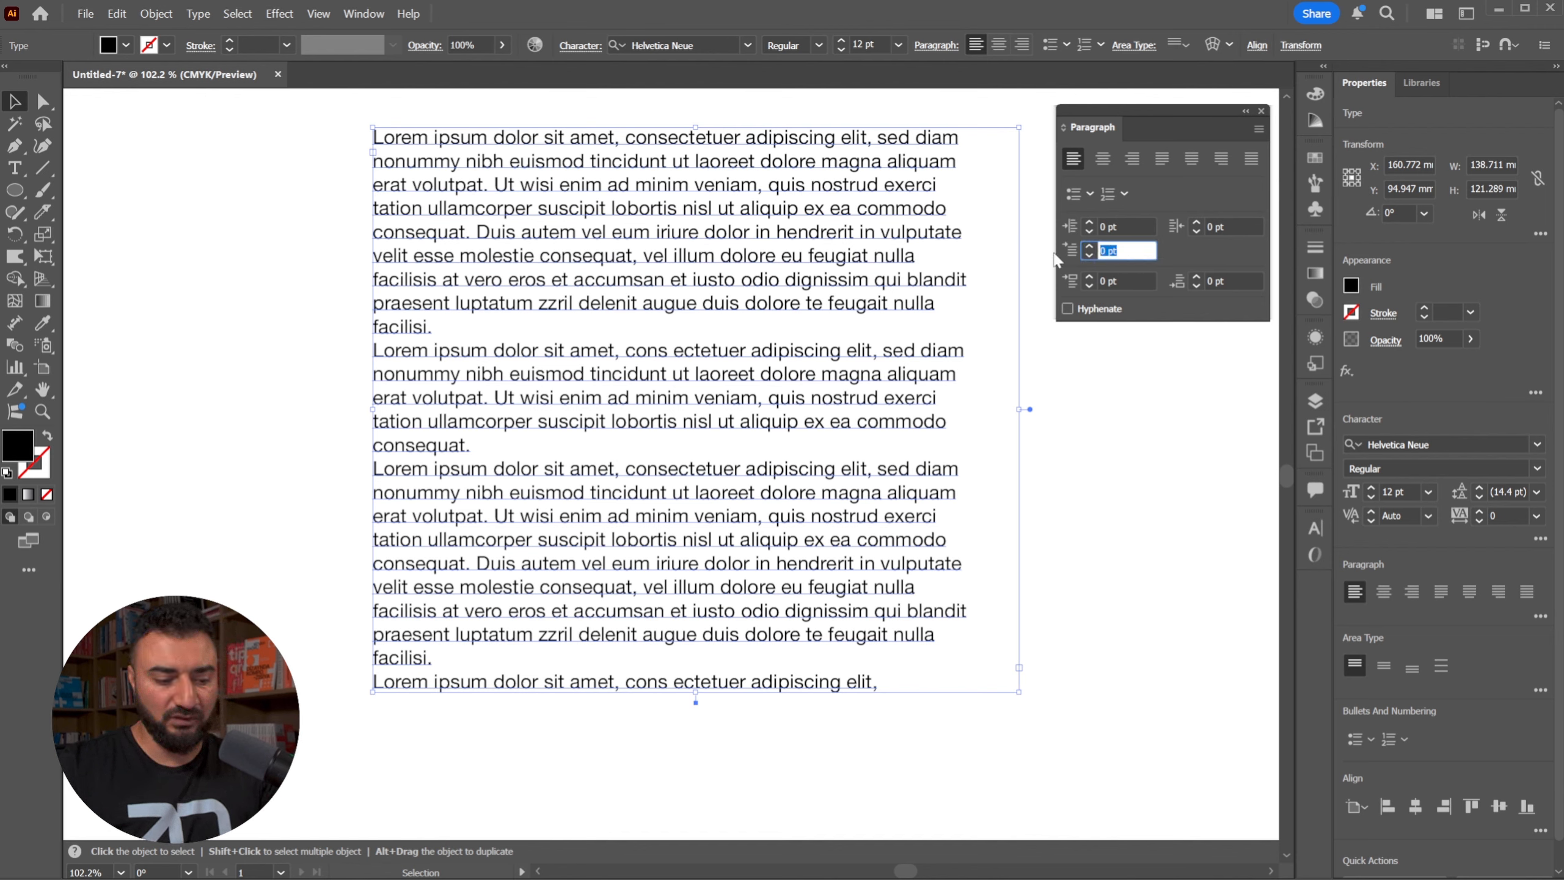
{"action": "type", "text": "20"}
{"action": "key", "text": "Return"}
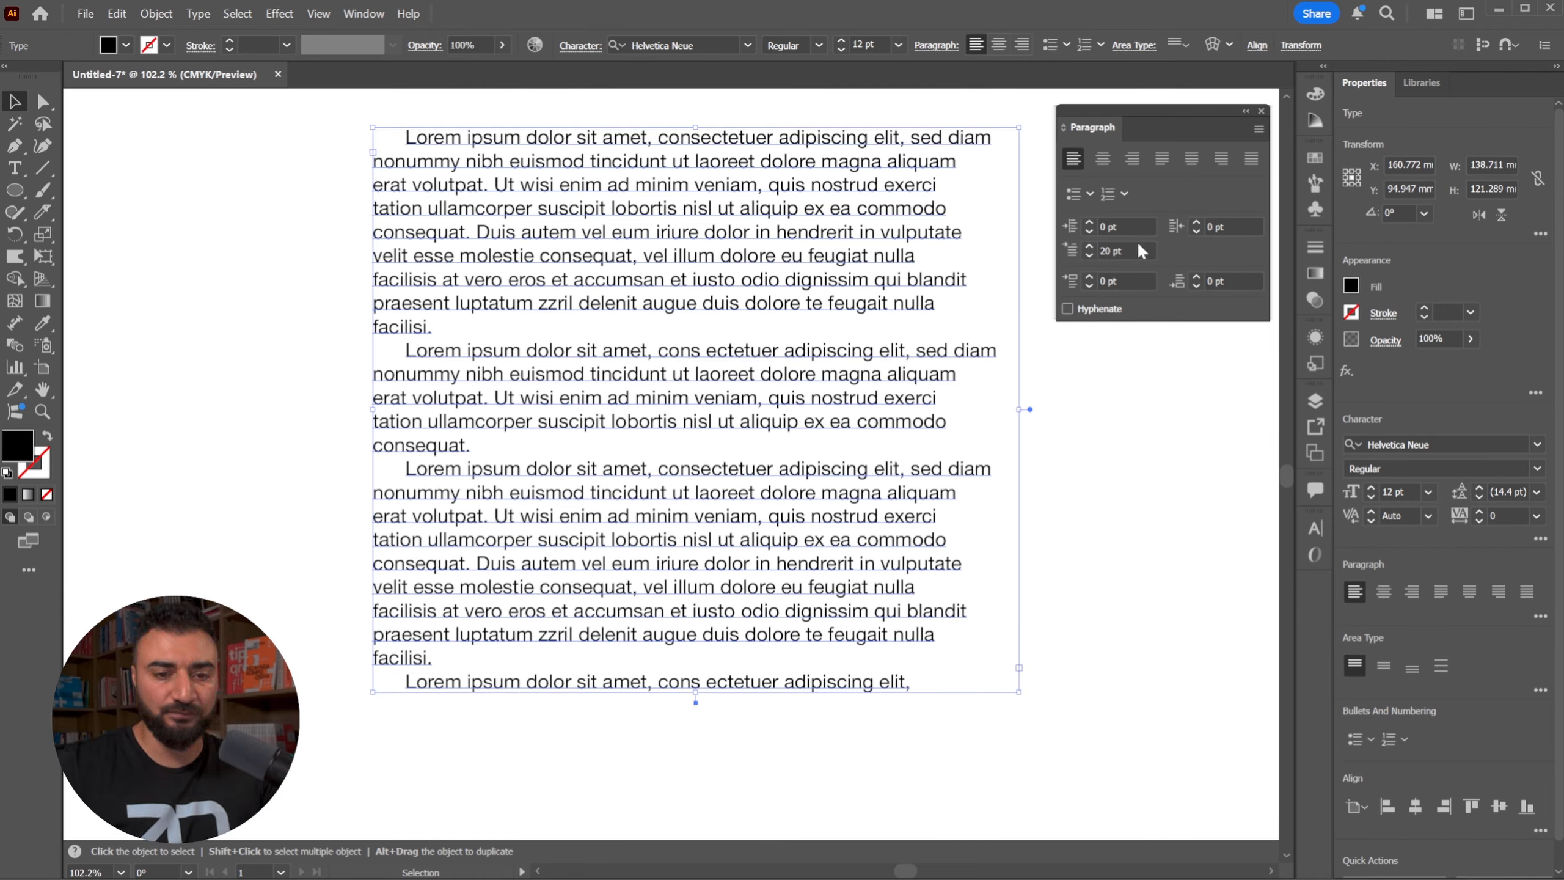
Undo the first-line indent and set the space before paragraphs to 20 pt for the whole text frame.
{"action": "key", "text": "ctrl+z"}
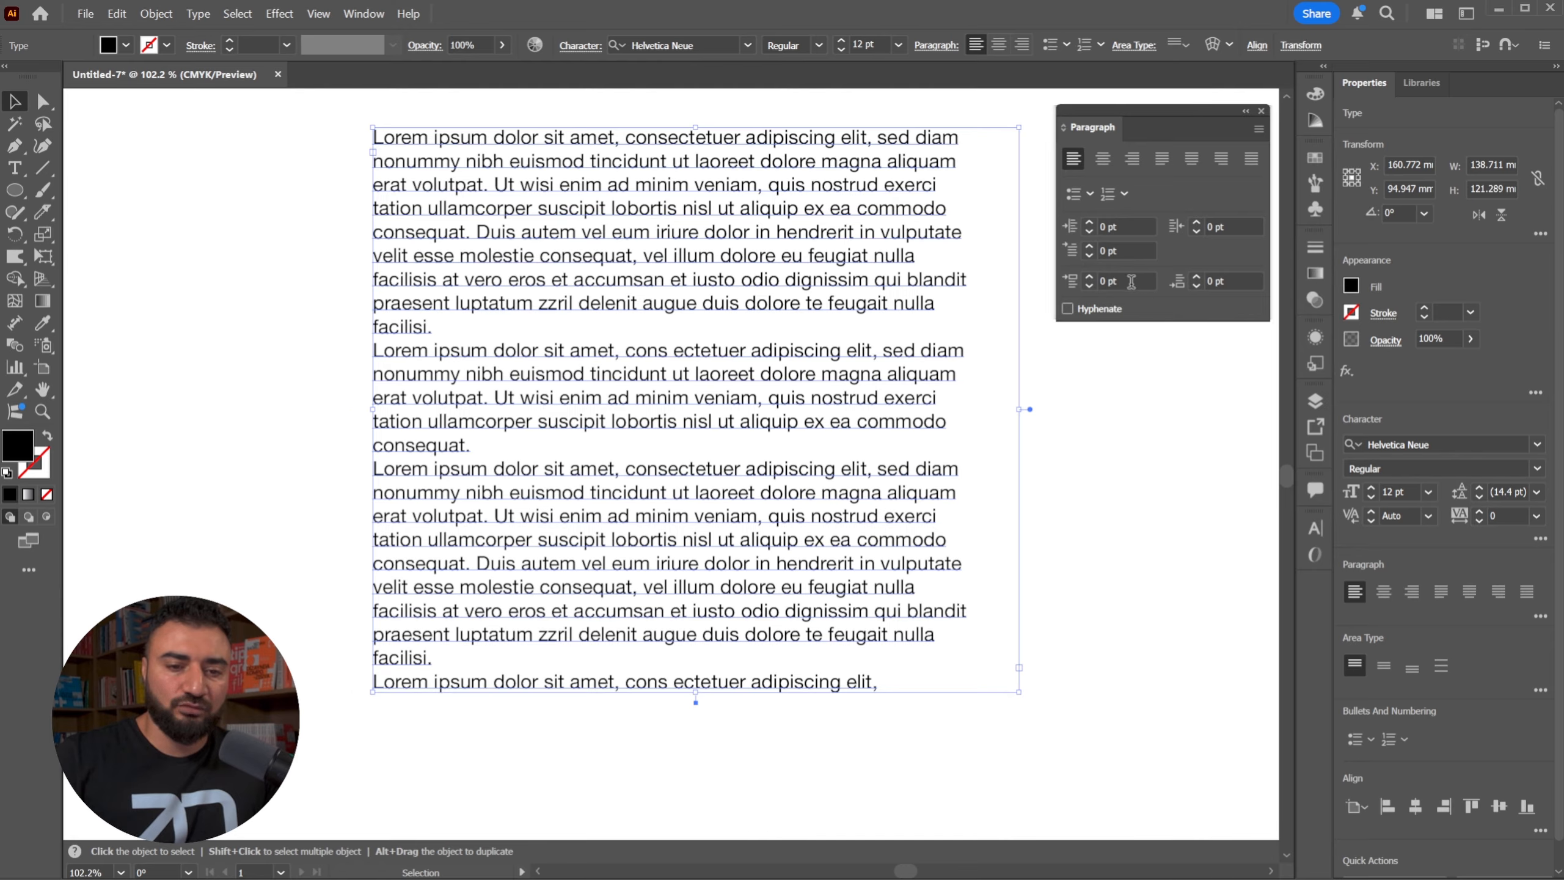
{"action": "left_click", "coordinate": [1070, 284]}
{"action": "type", "text": "20"}
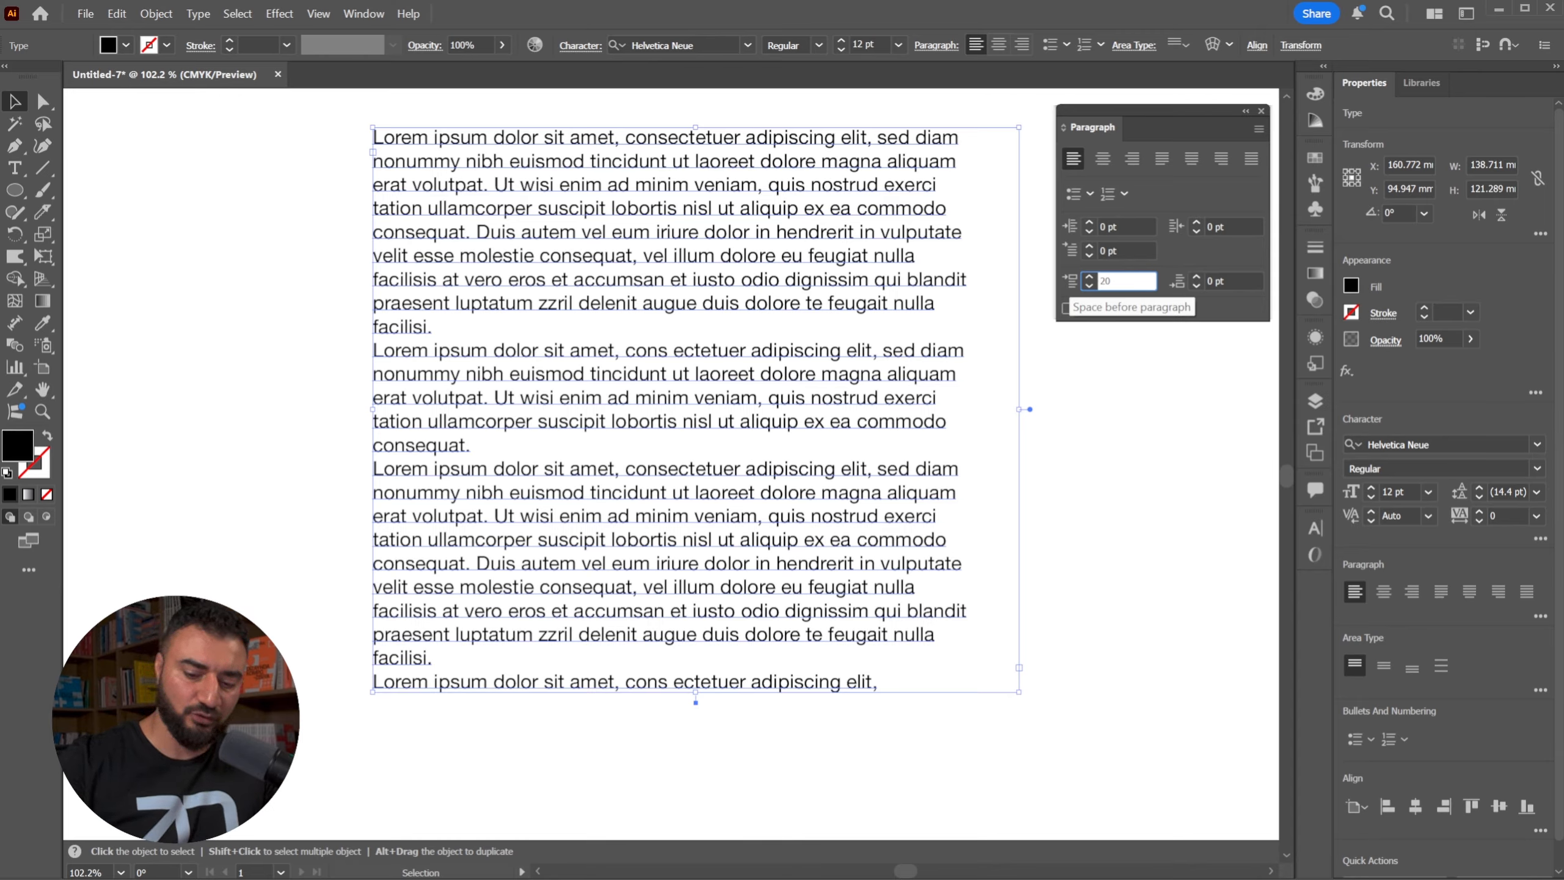
{"action": "key", "text": "Return"}
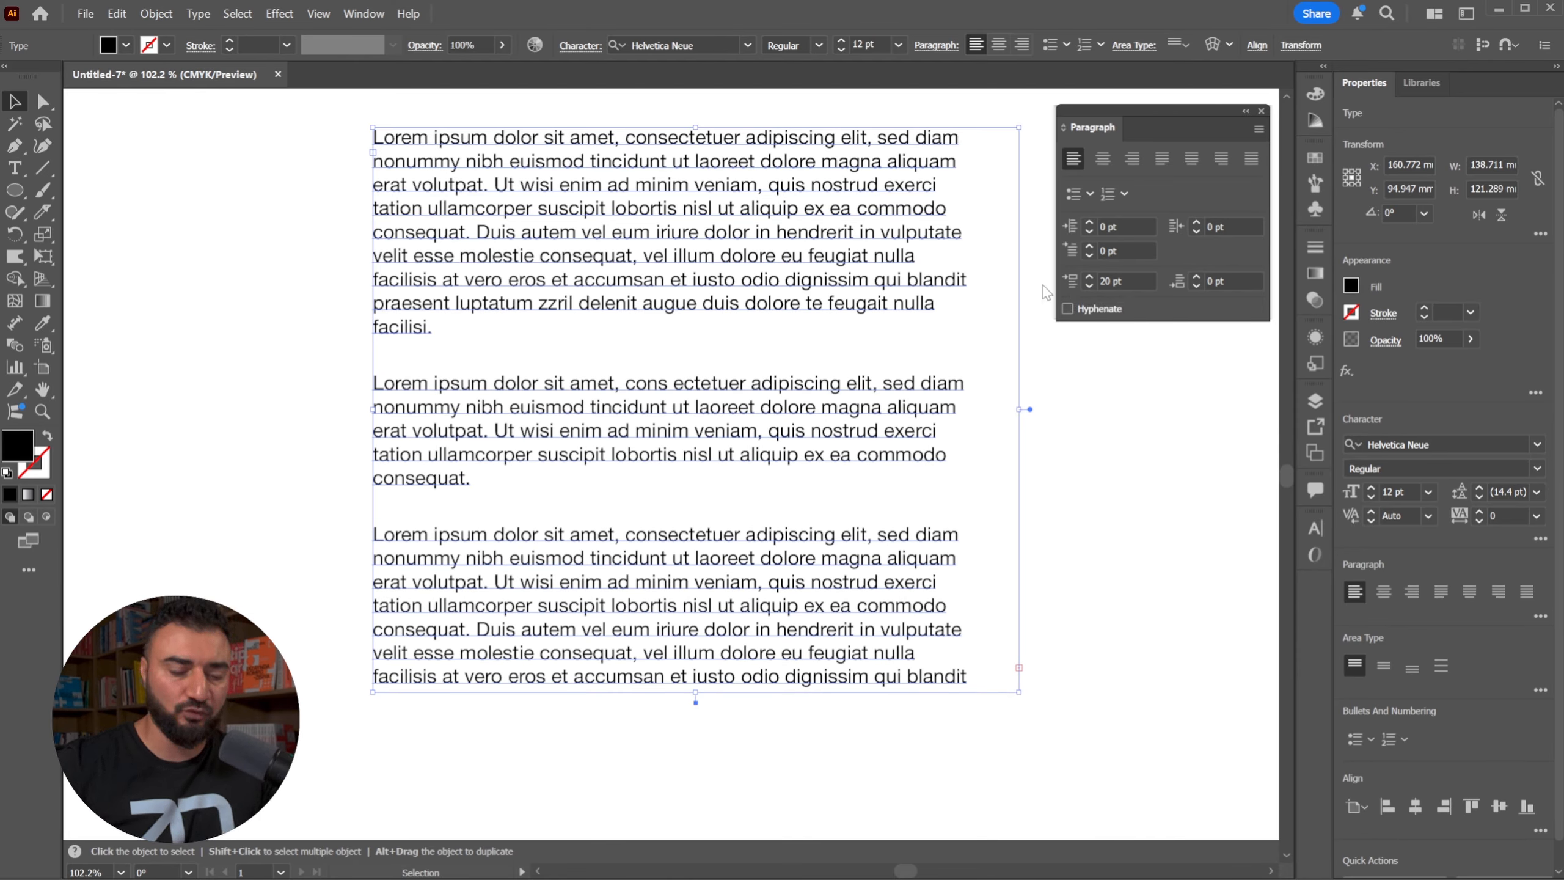
{"action": "left_click", "coordinate": [334, 389]}
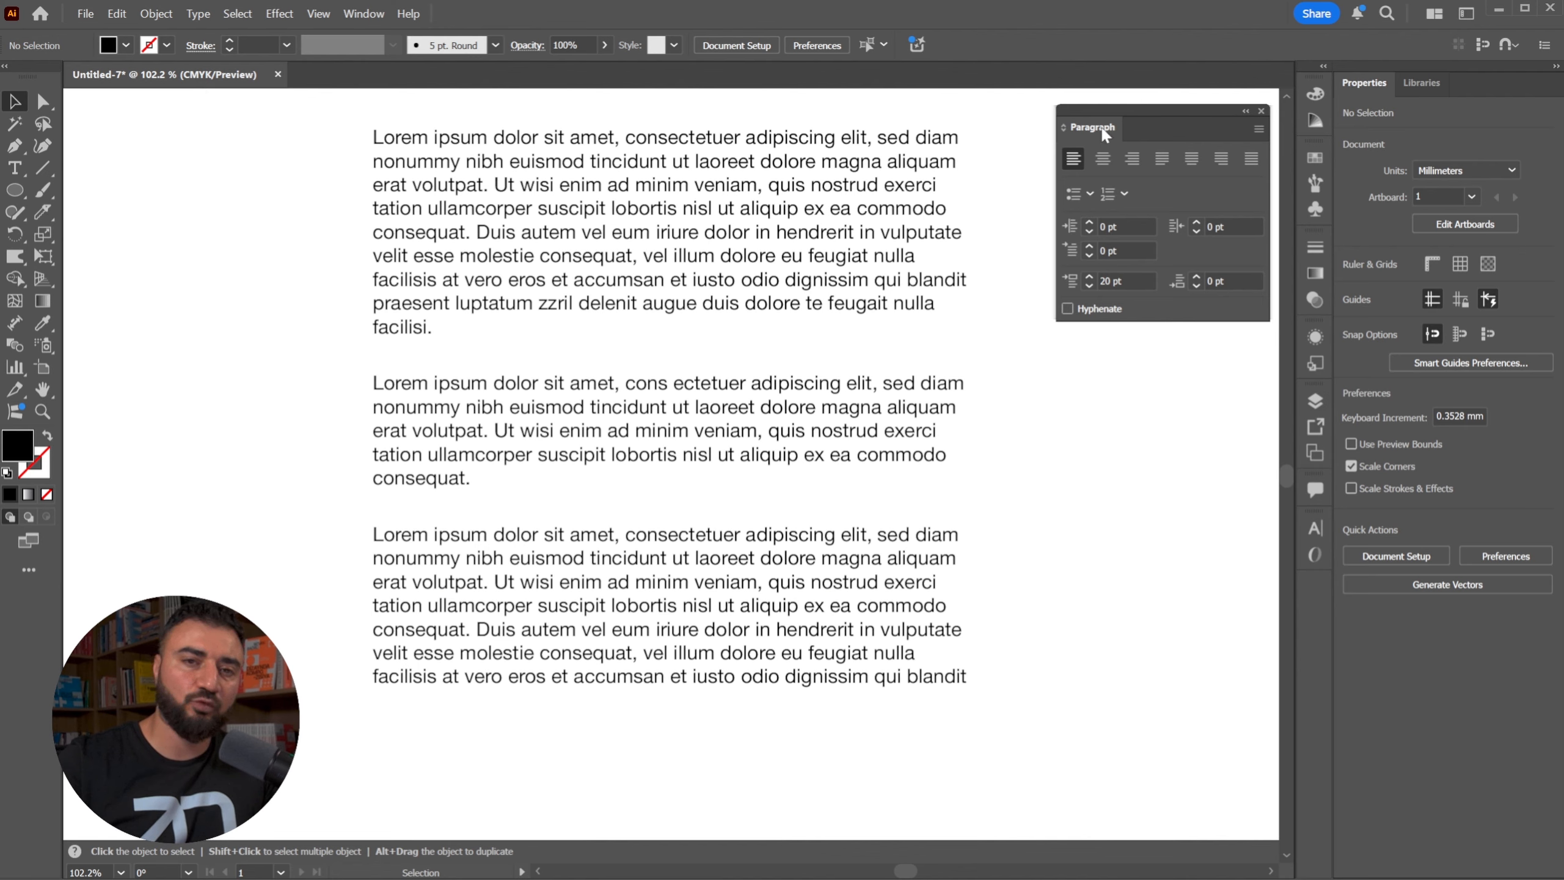
Set the text frame's space before paragraphs to 0 pt.
{"action": "left_click", "coordinate": [1128, 283]}
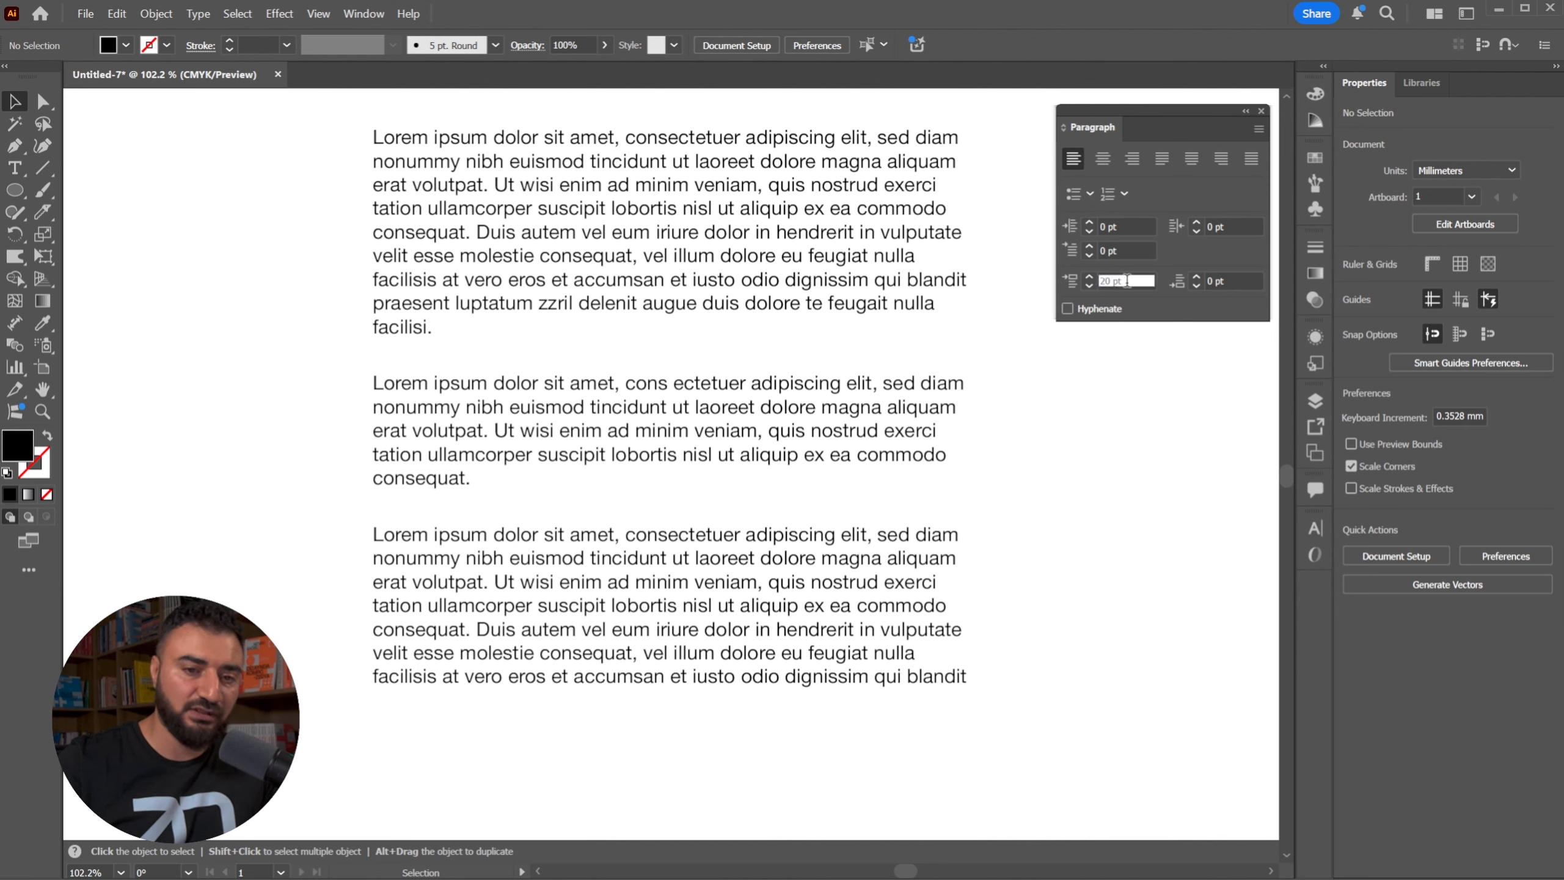
{"action": "key", "text": "ctrl+a"}
{"action": "left_click_drag", "start_coordinate": [1140, 281], "coordinate": [1052, 282]}
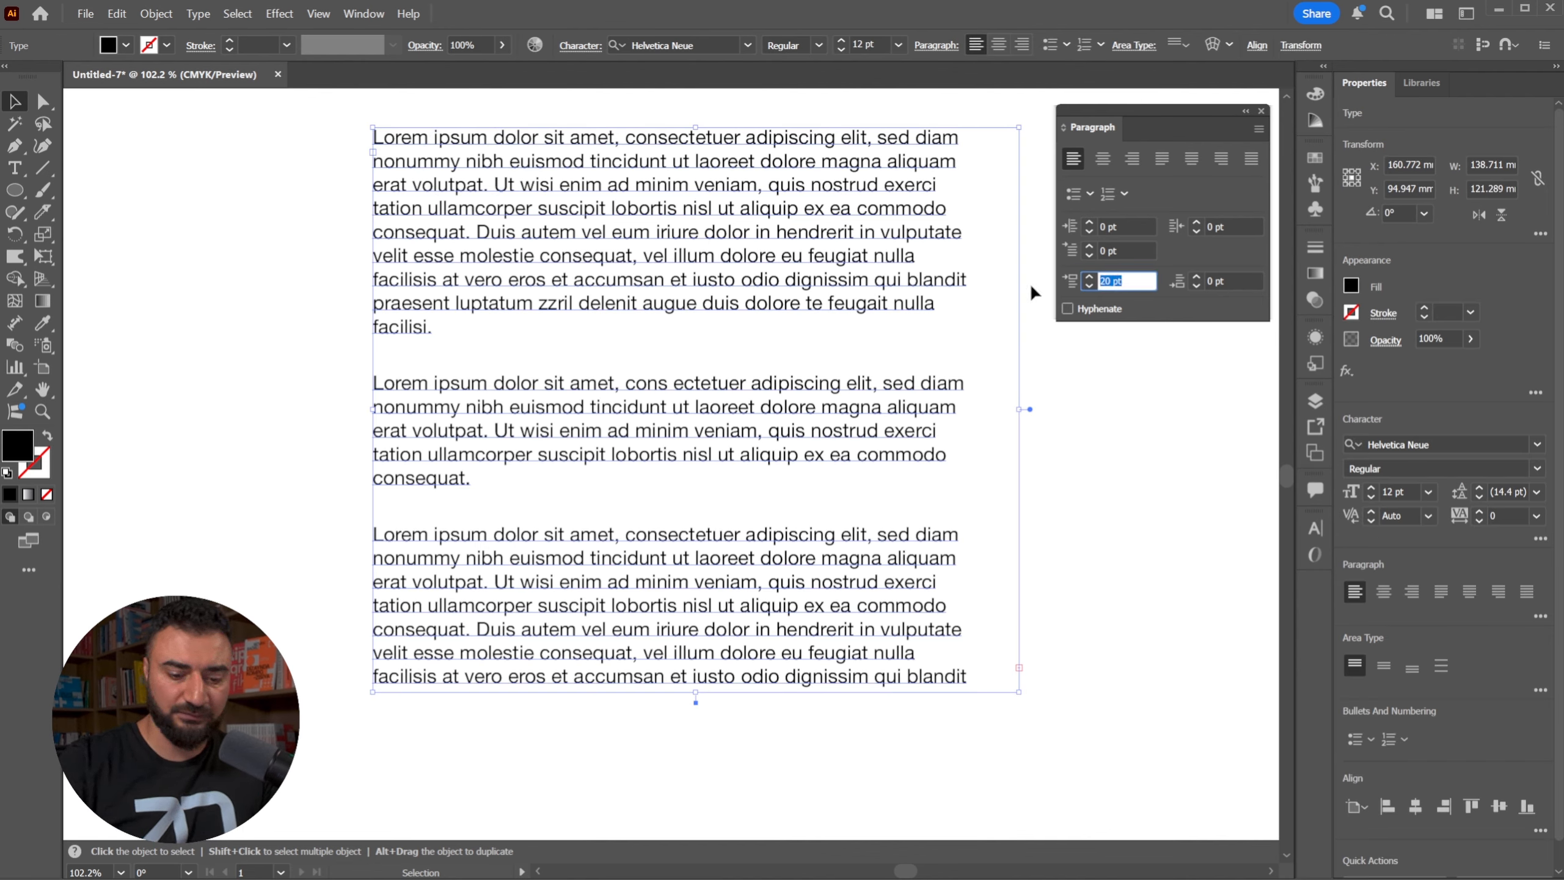
{"action": "type", "text": "0"}
{"action": "key", "text": "Return"}
Insert an empty line after the first paragraph and another after the second paragraph.
{"action": "double_click", "coordinate": [594, 315]}
{"action": "left_click", "coordinate": [480, 328]}
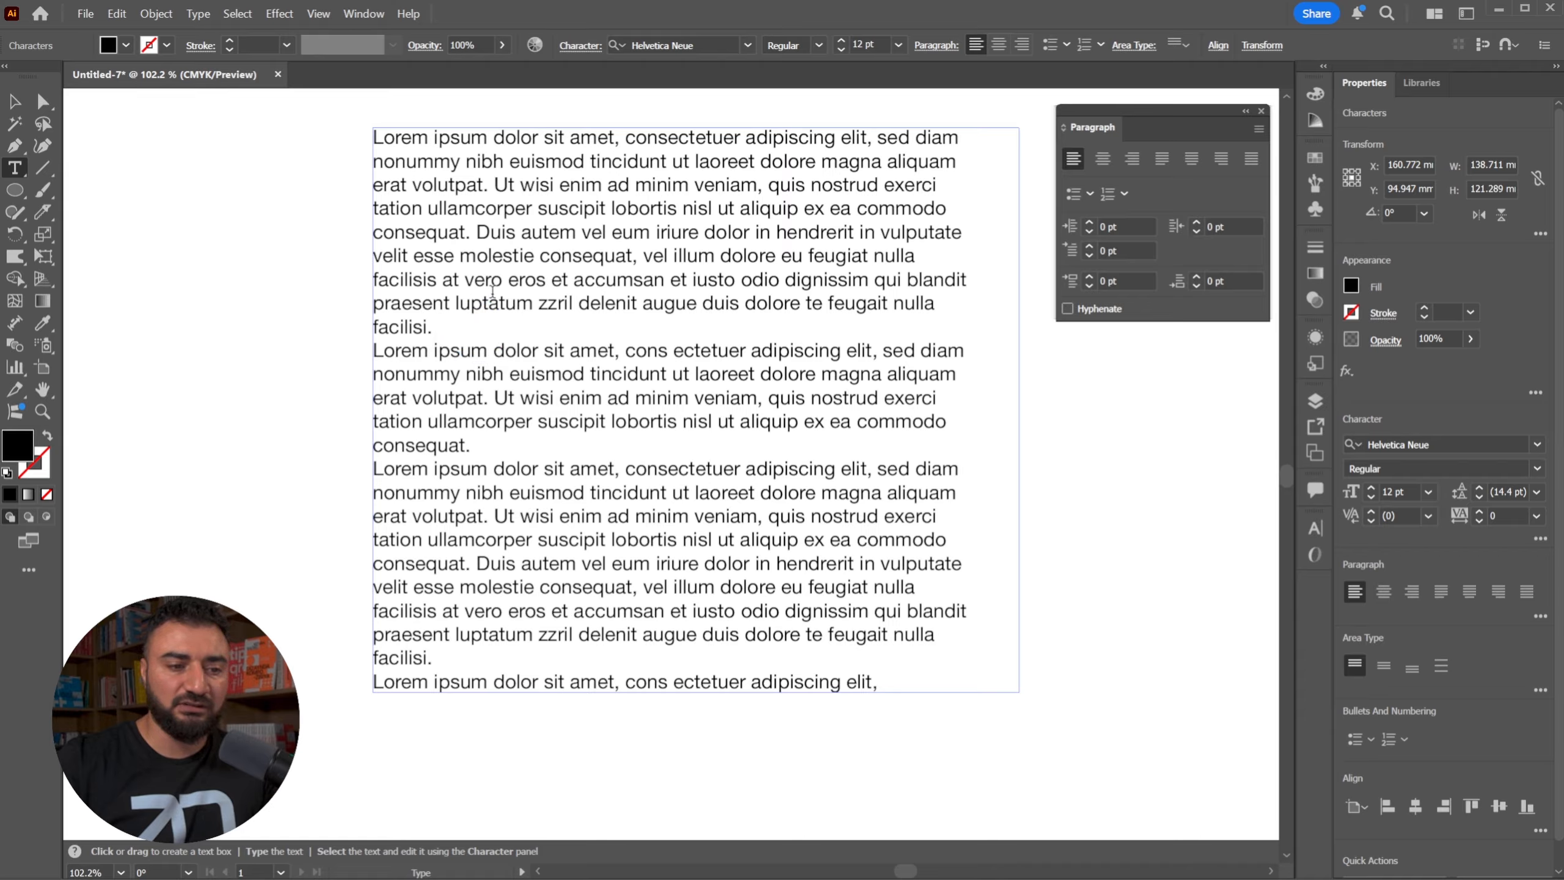
{"action": "key", "text": "Return"}
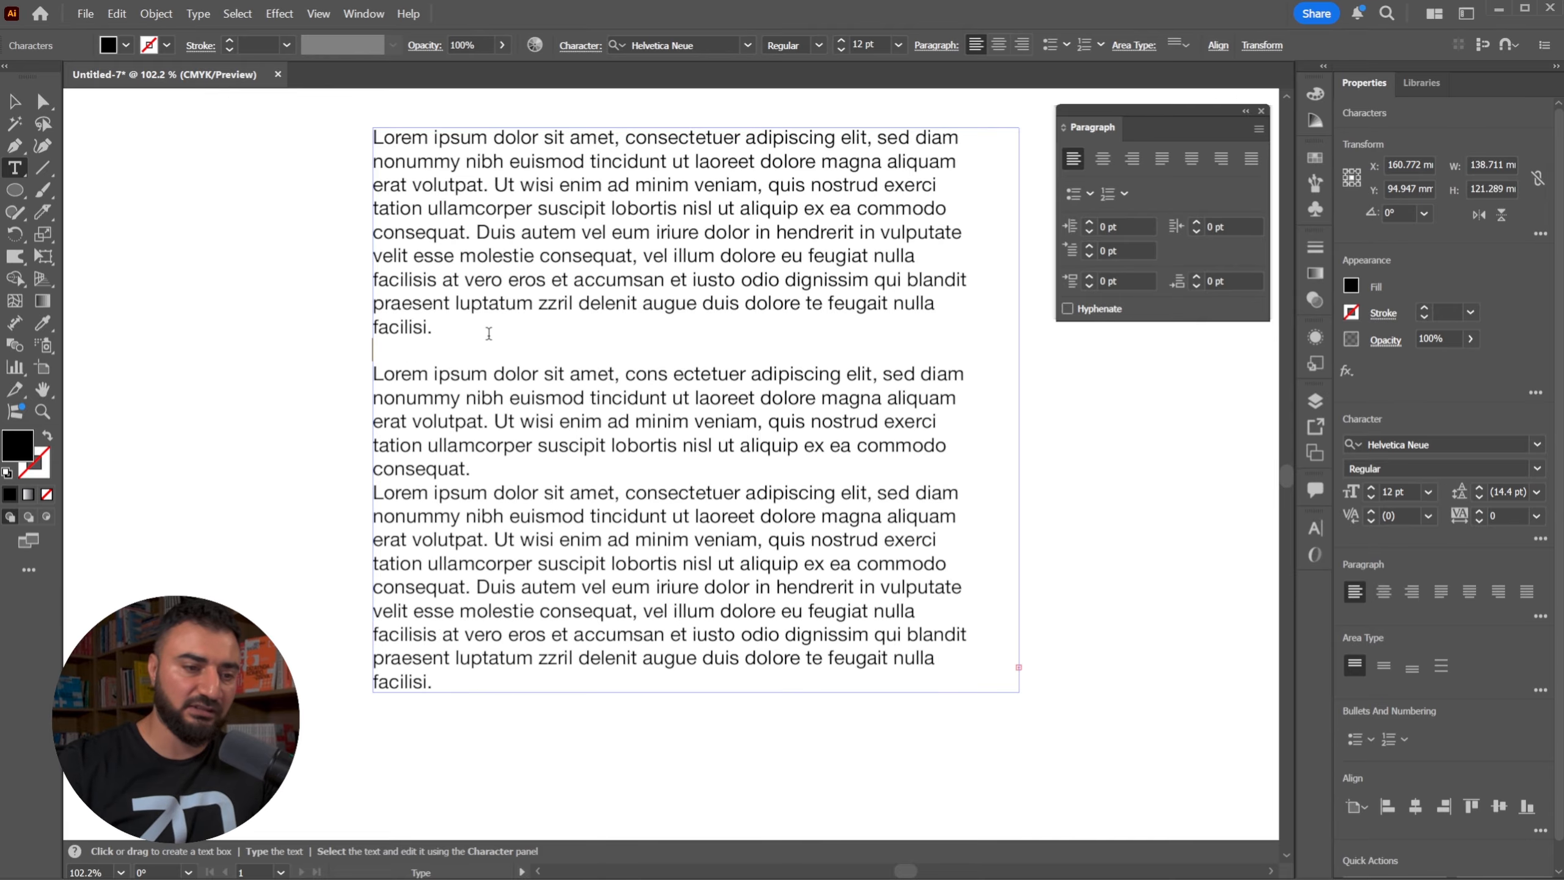
{"action": "left_click", "coordinate": [515, 468]}
{"action": "key", "text": "Return"}
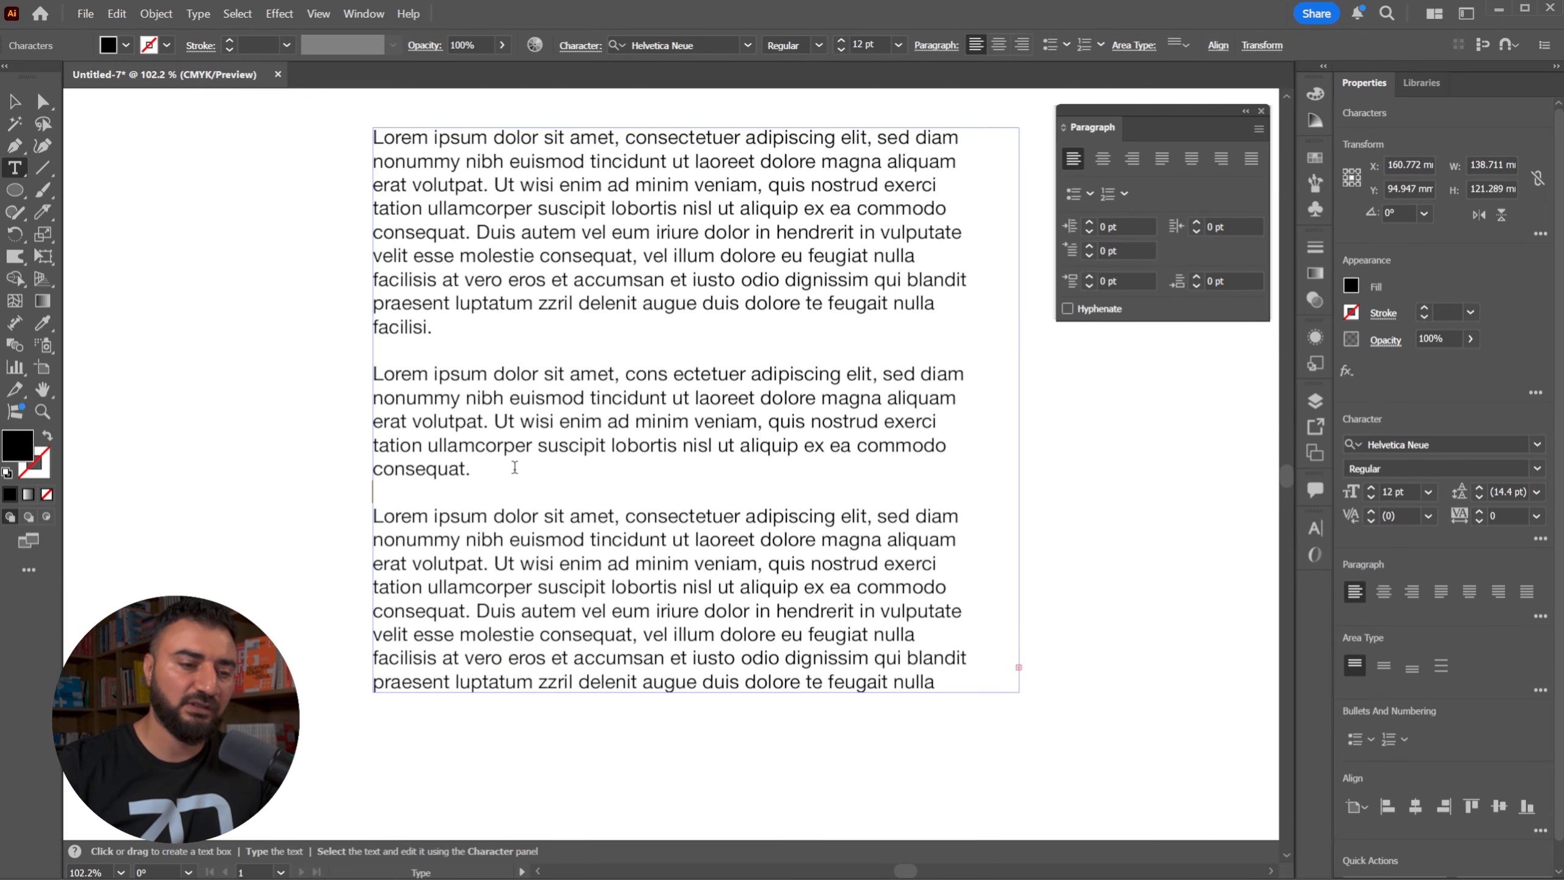
{"action": "key", "text": "Escape"}
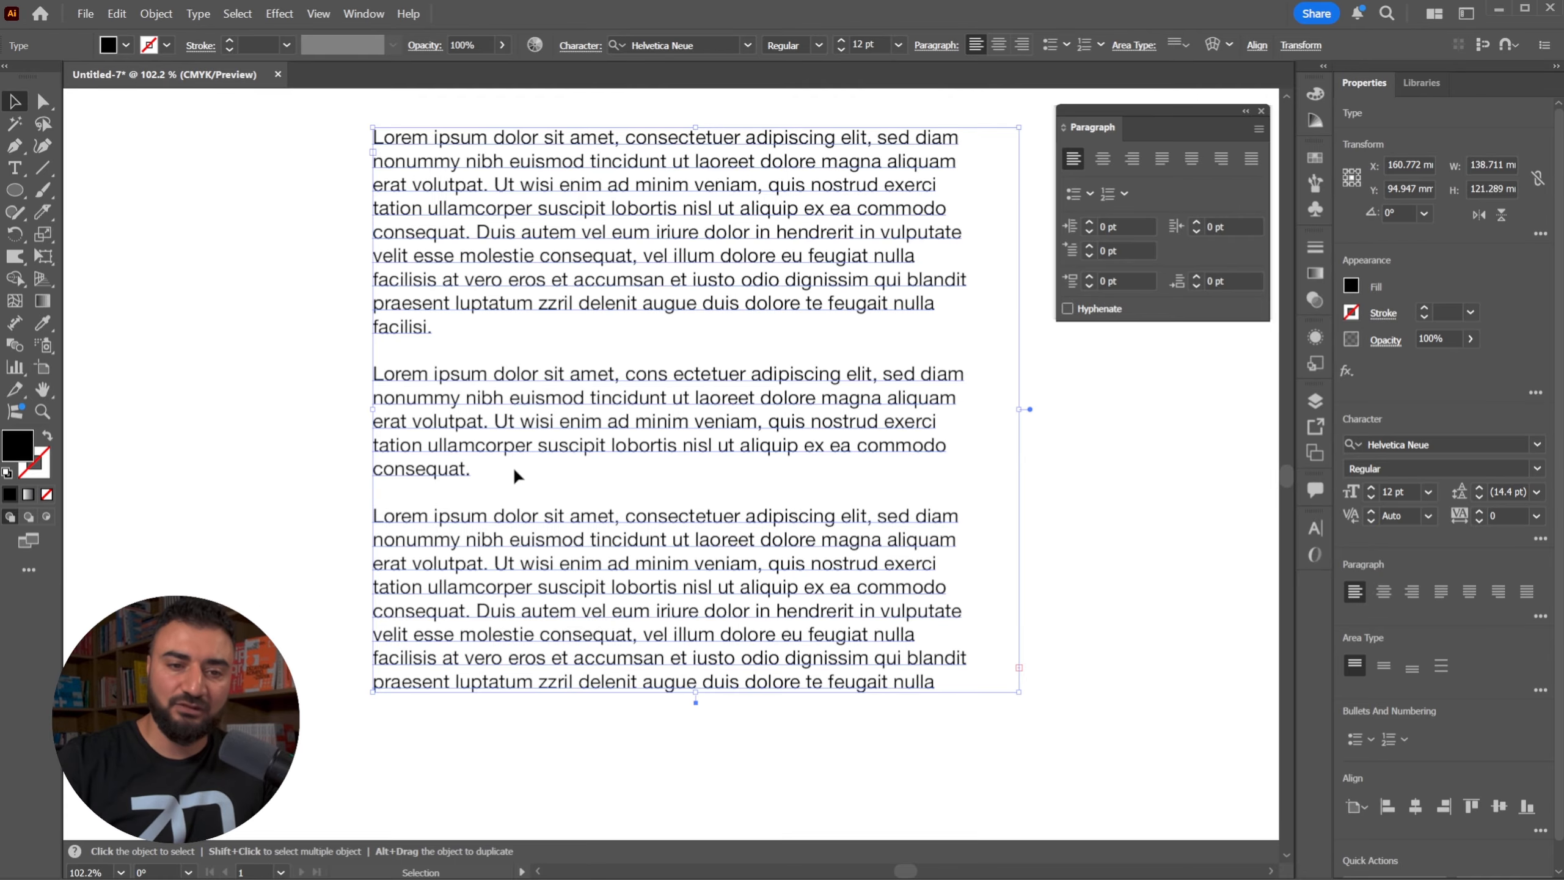
Try bullets and then numbering on the whole text frame, and undo these along with the empty lines between paragraphs.
{"action": "left_click", "coordinate": [1077, 193]}
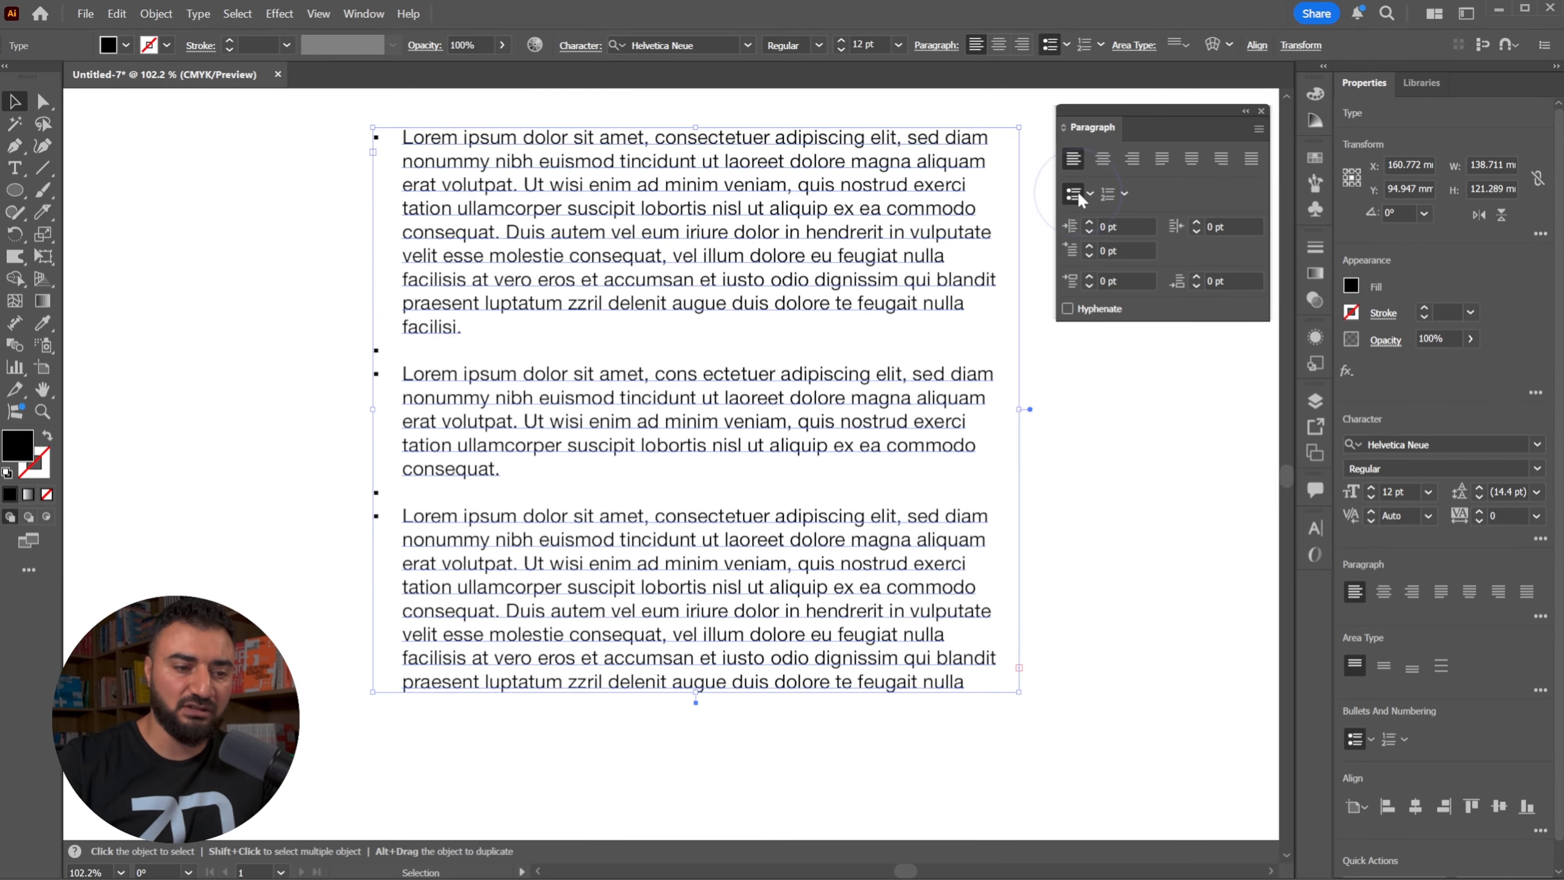
{"action": "left_click", "coordinate": [1107, 194]}
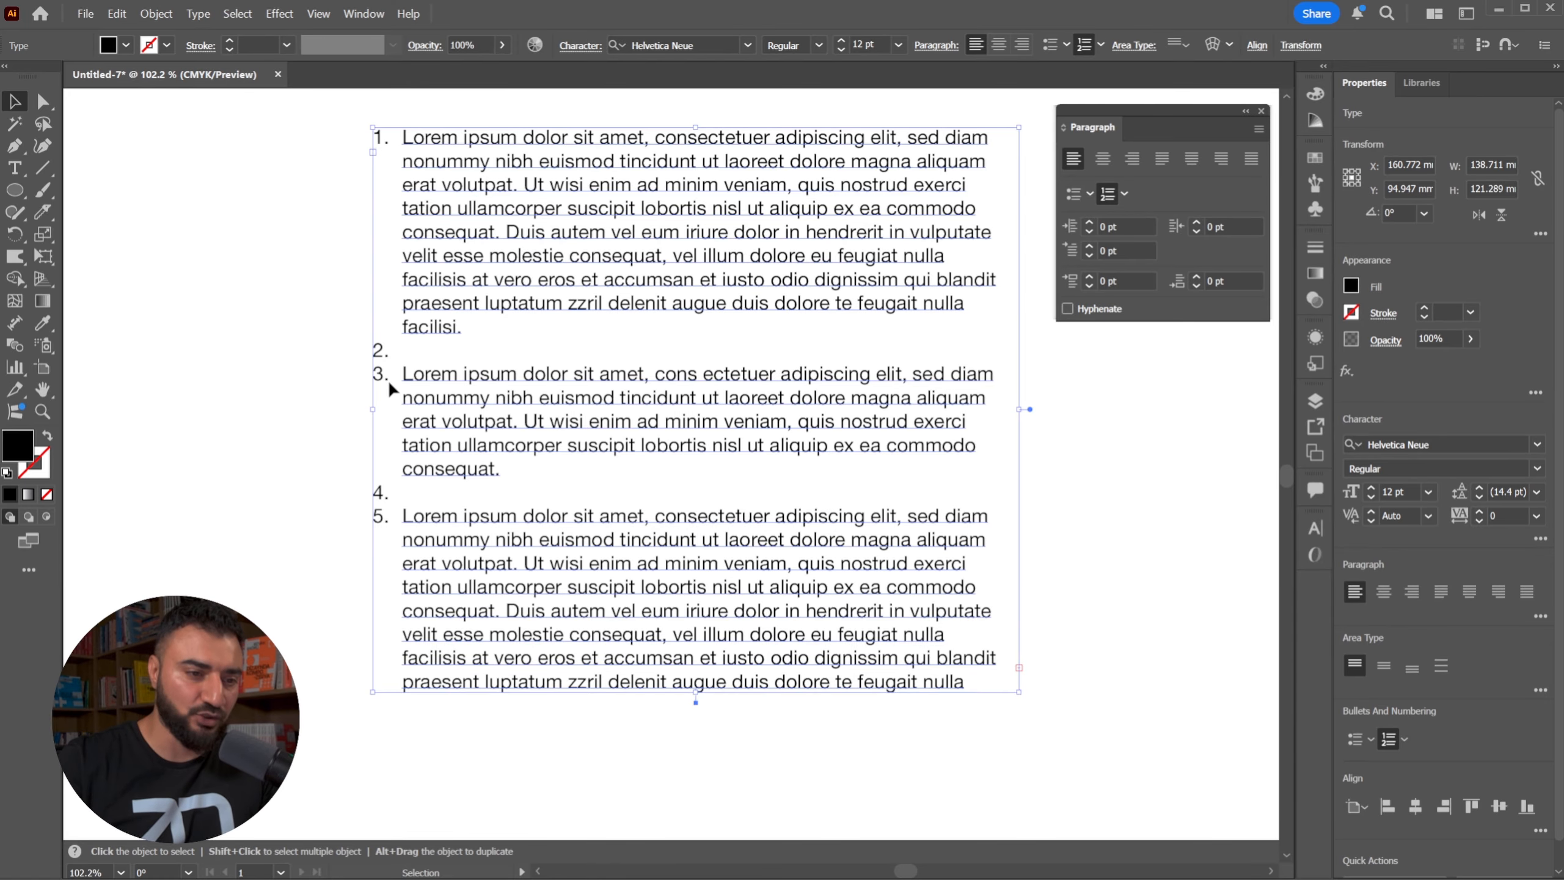
{"action": "key", "text": "ctrl+z"}
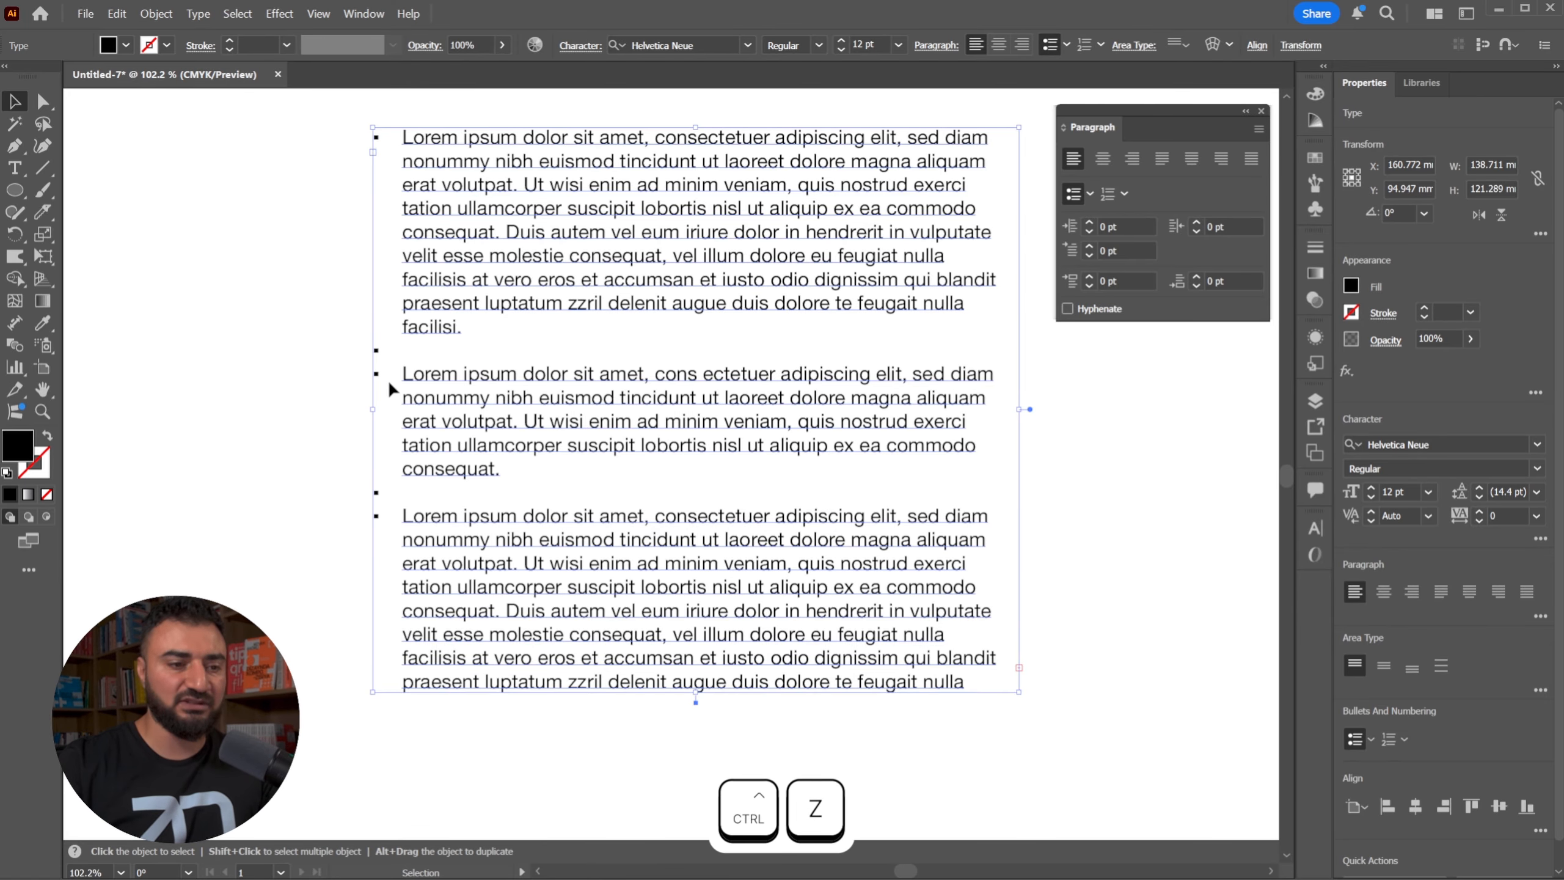
{"action": "key", "text": "ctrl+z"}
{"action": "key", "text": "ctrl+z"}
{"action": "key", "text": "ctrl+z"}
{"action": "key", "text": "ctrl+z"}
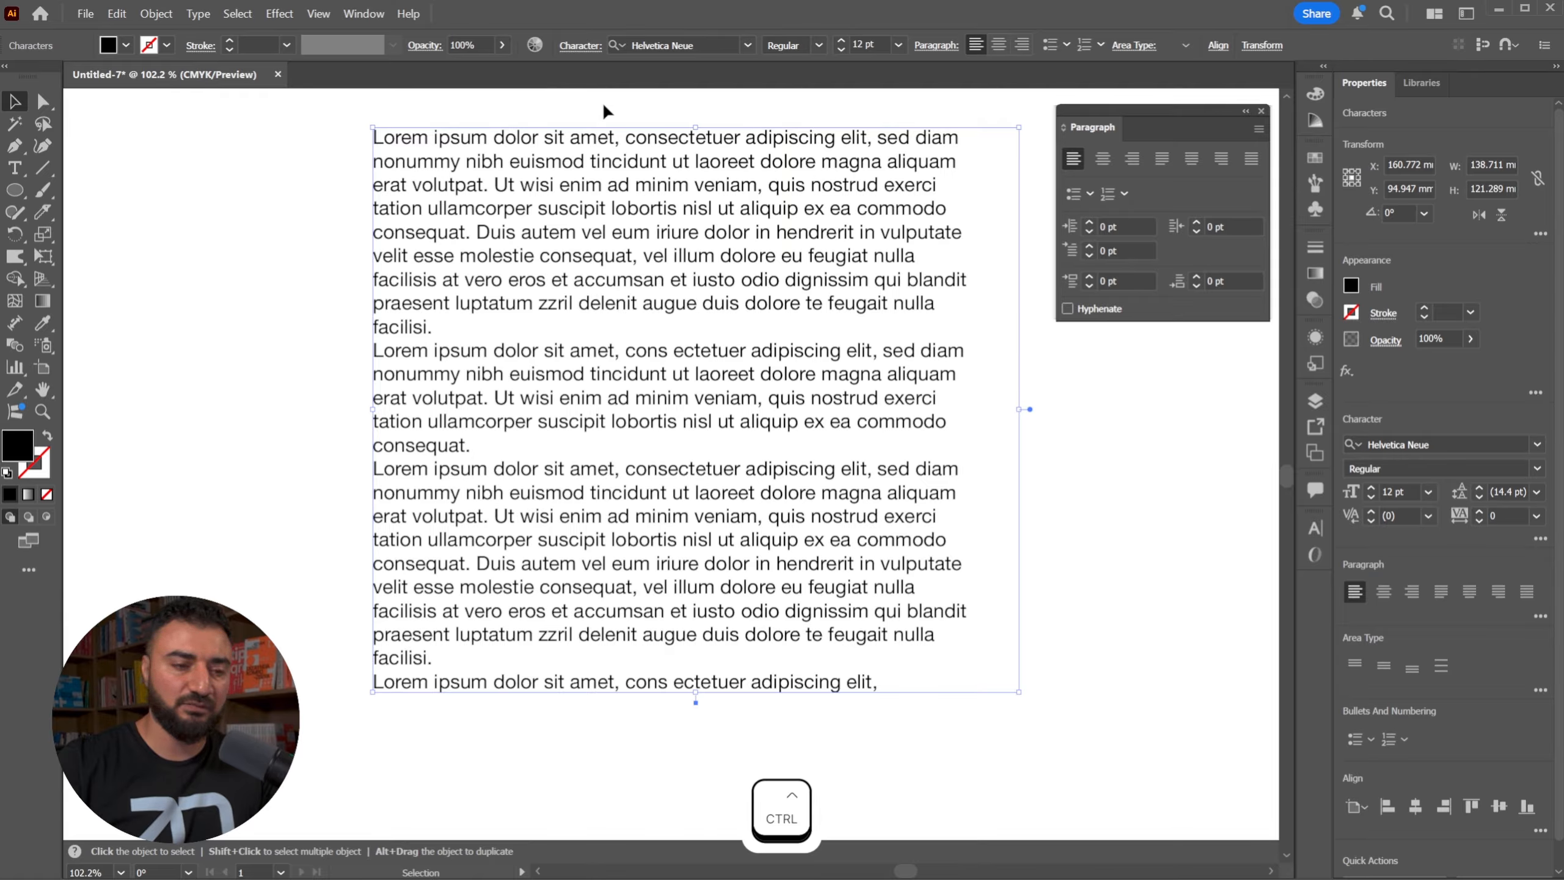
Set the space before paragraphs to 10 pt for the whole text frame.
{"action": "left_click", "coordinate": [838, 302]}
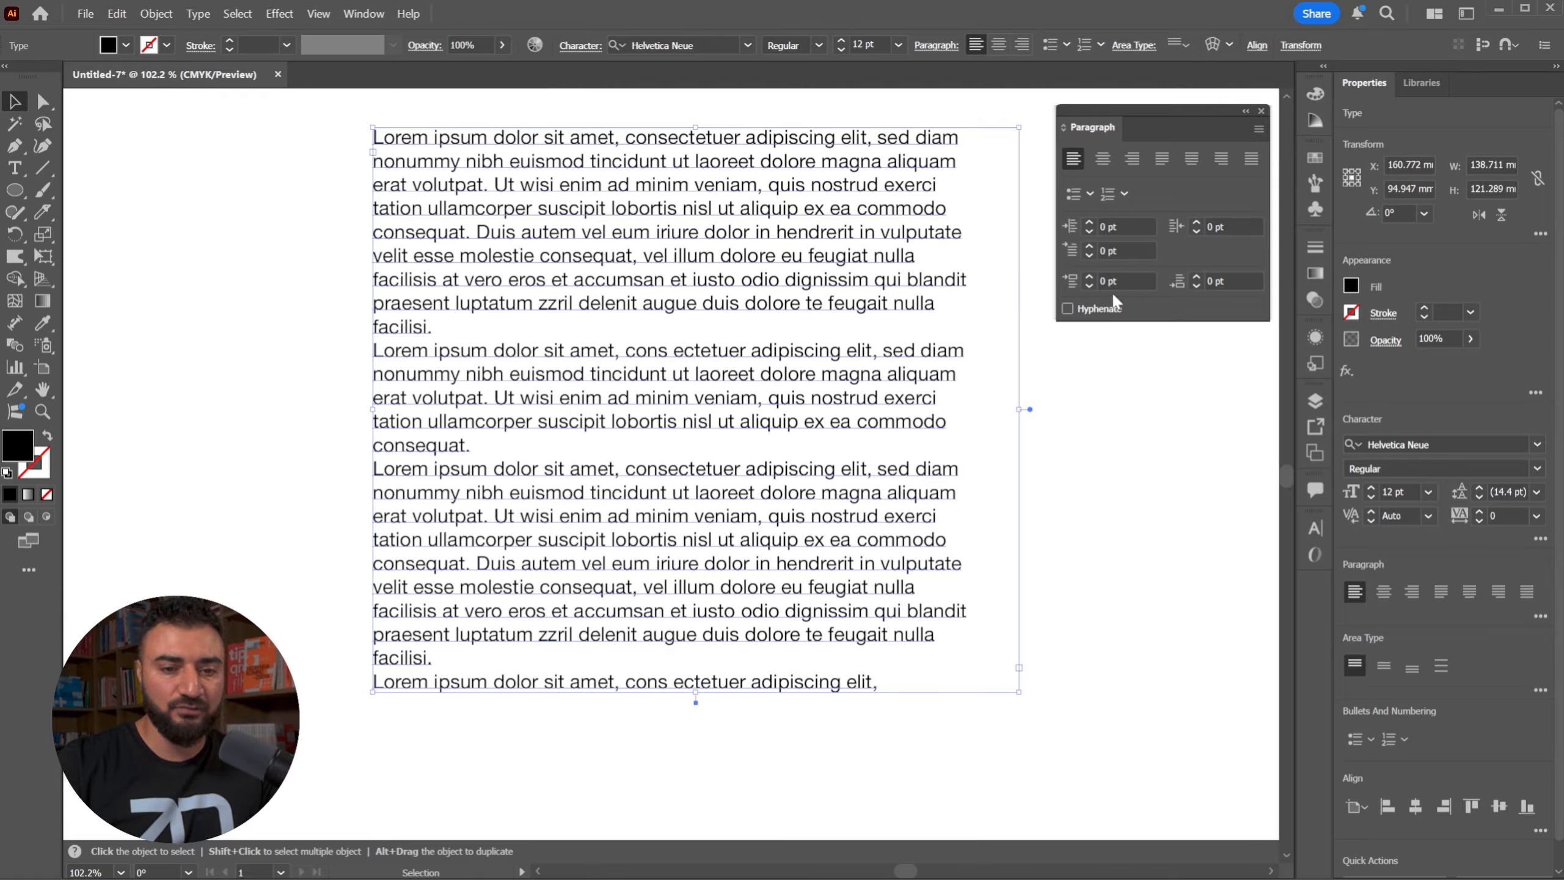
{"action": "left_click", "coordinate": [1112, 285]}
{"action": "type", "text": "10"}
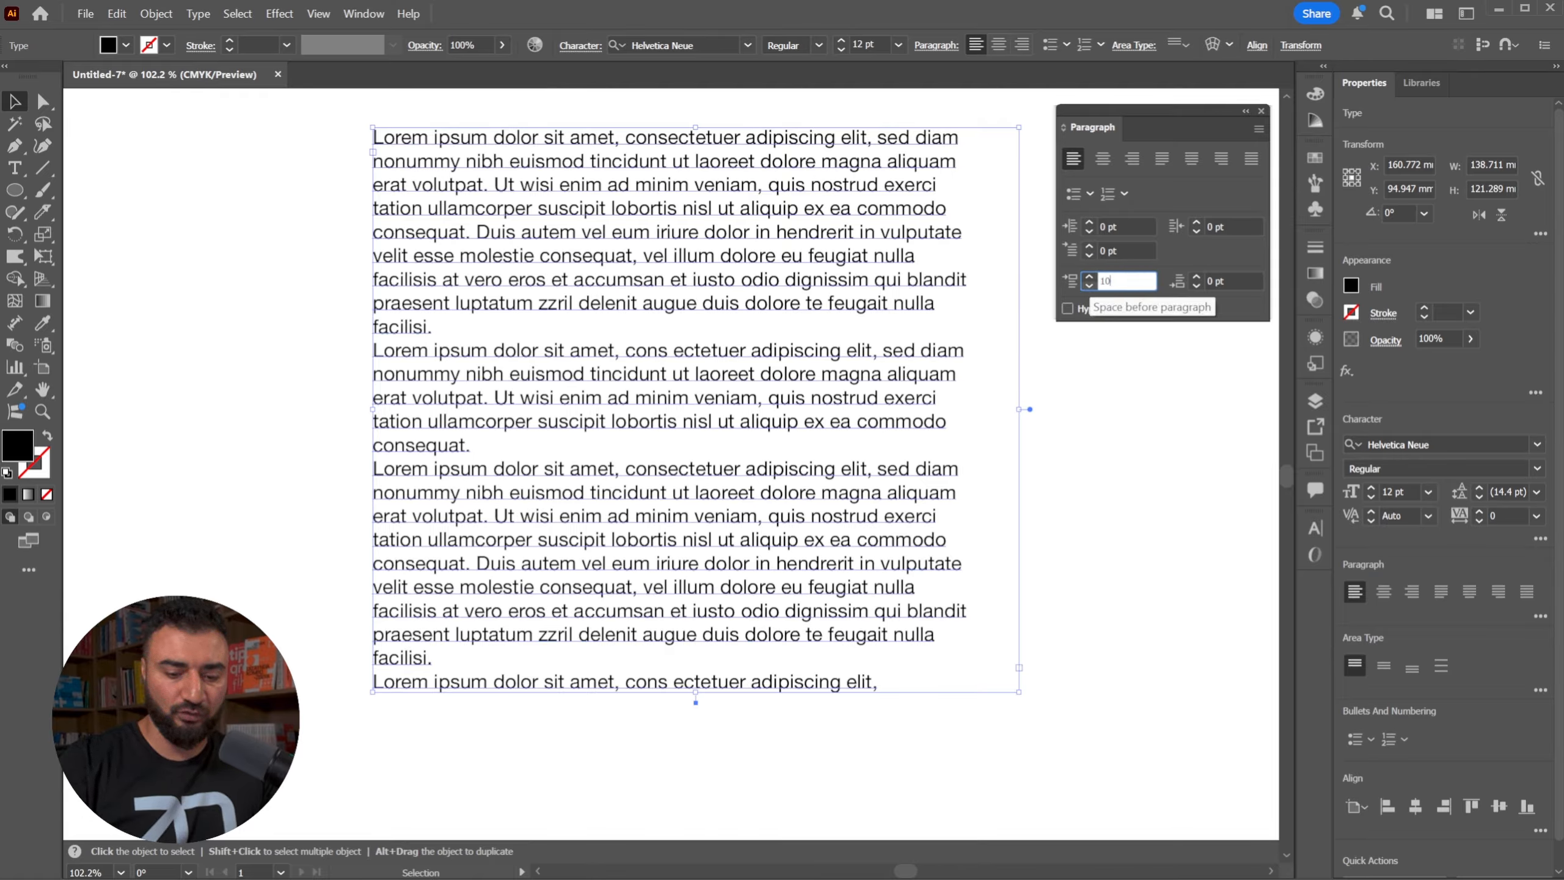
{"action": "key", "text": "Return"}
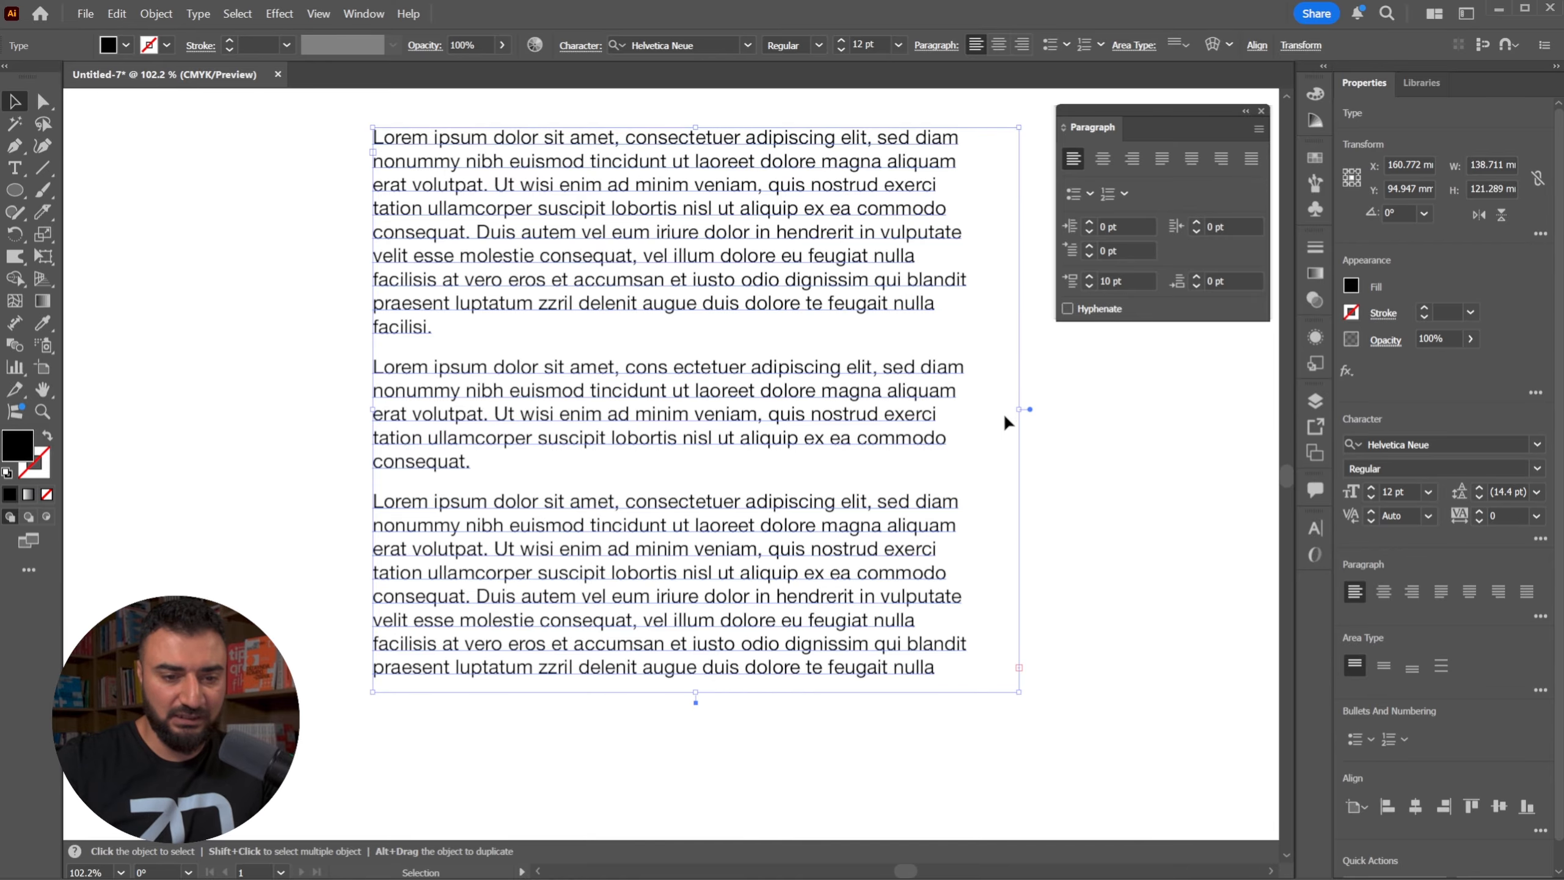
Try narrowing the text frame to about 115 mm and widen it back to about 138 mm.
{"action": "left_click_drag", "start_coordinate": [1023, 409], "coordinate": [912, 409]}
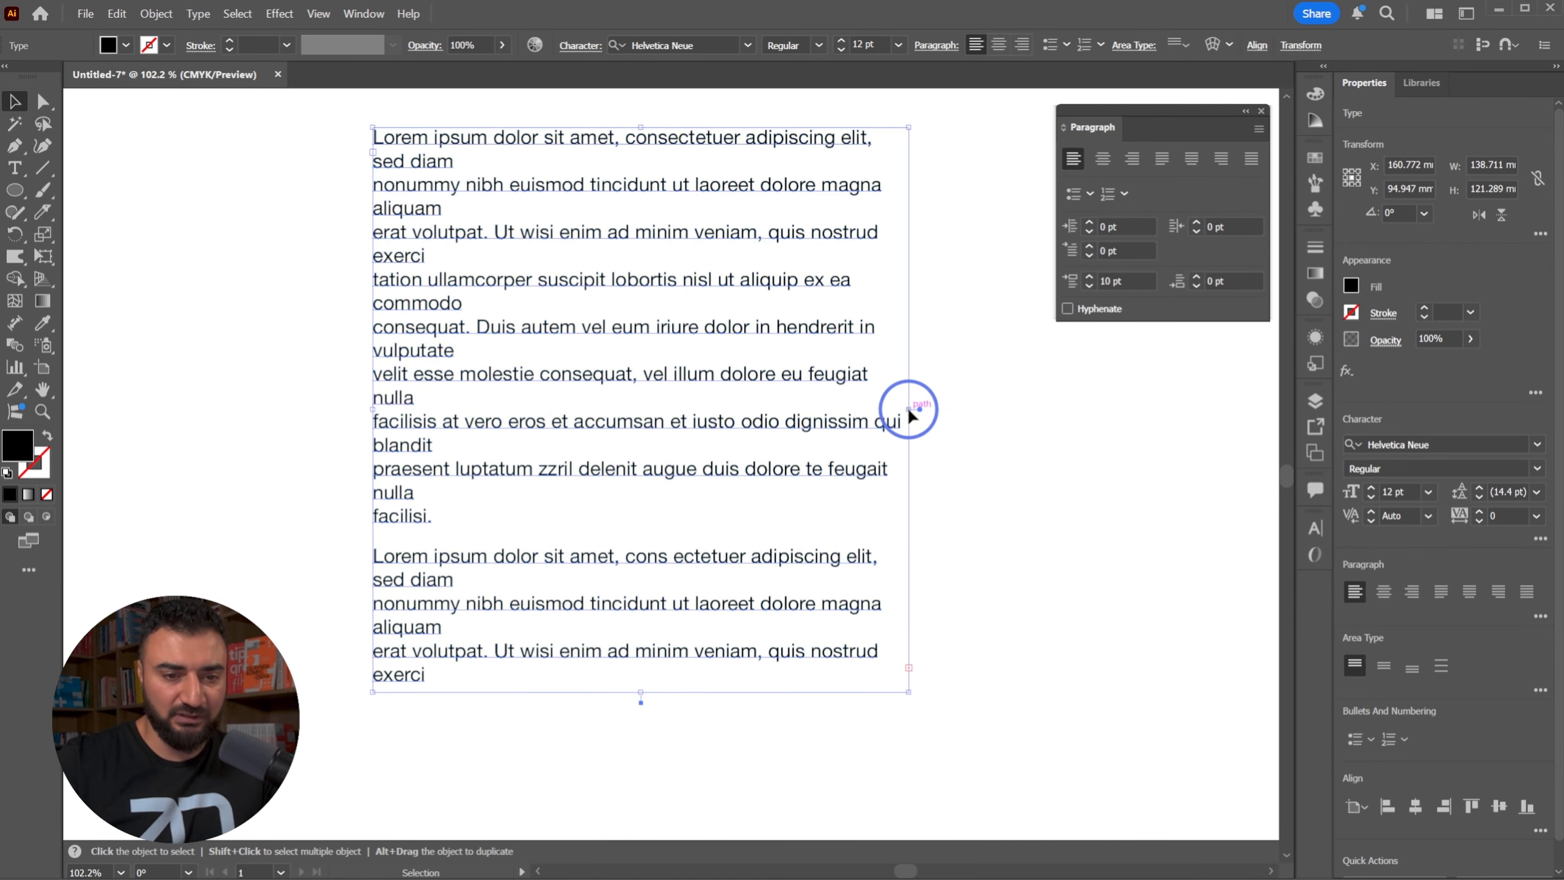
{"action": "left_click", "coordinate": [1068, 309]}
{"action": "left_click", "coordinate": [1068, 309]}
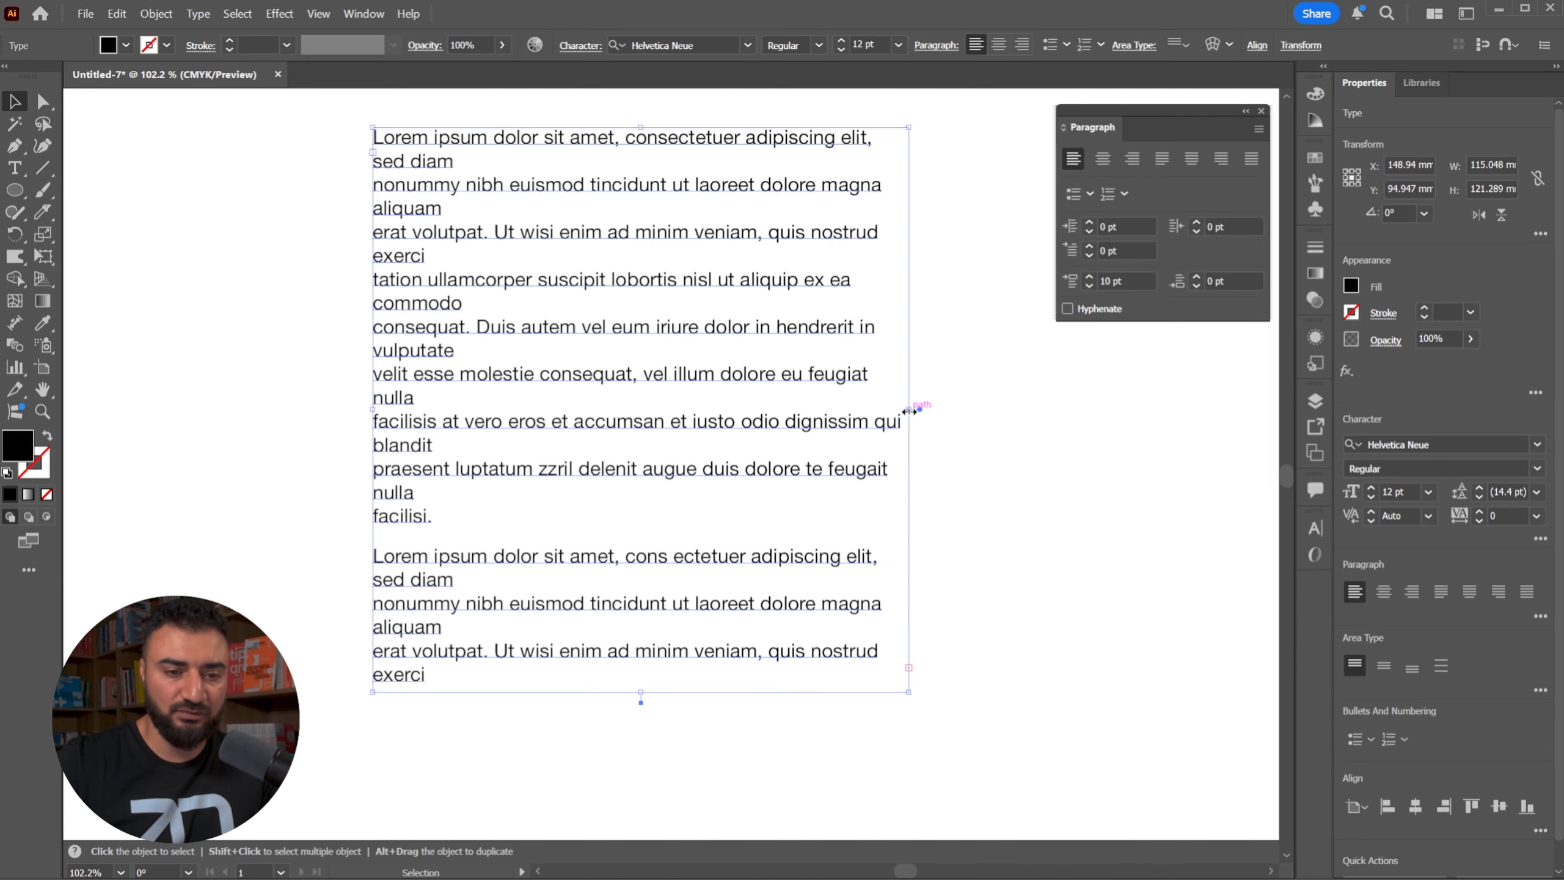
{"action": "left_click_drag", "start_coordinate": [919, 410], "coordinate": [1017, 410]}
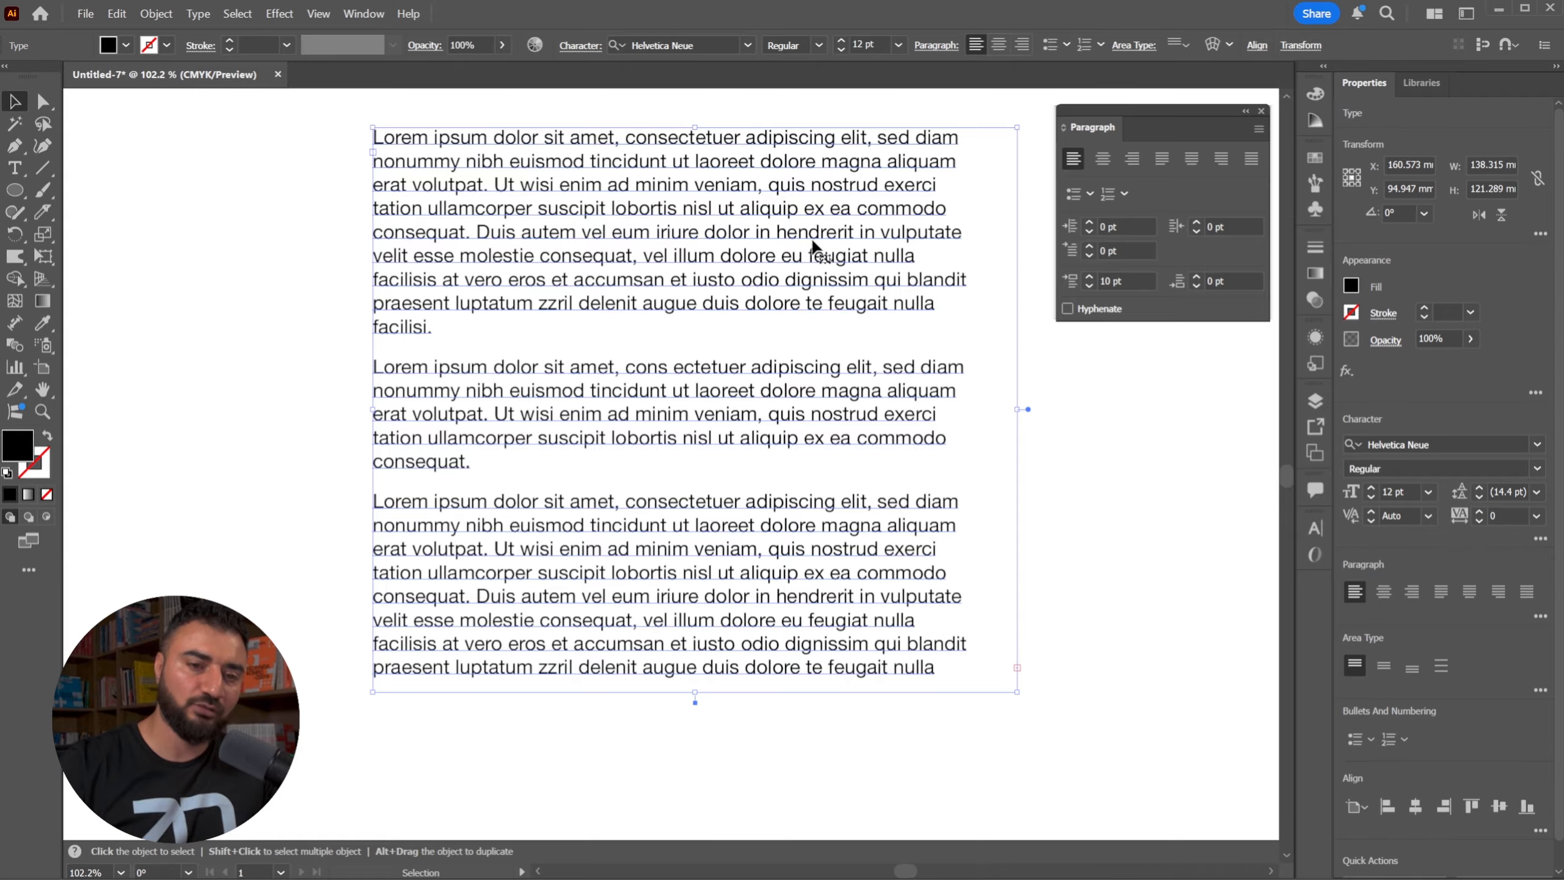
Turn on hyphenation for the text and narrow the quantum physics text frame to about 57 mm.
{"action": "left_click", "coordinate": [1067, 309]}
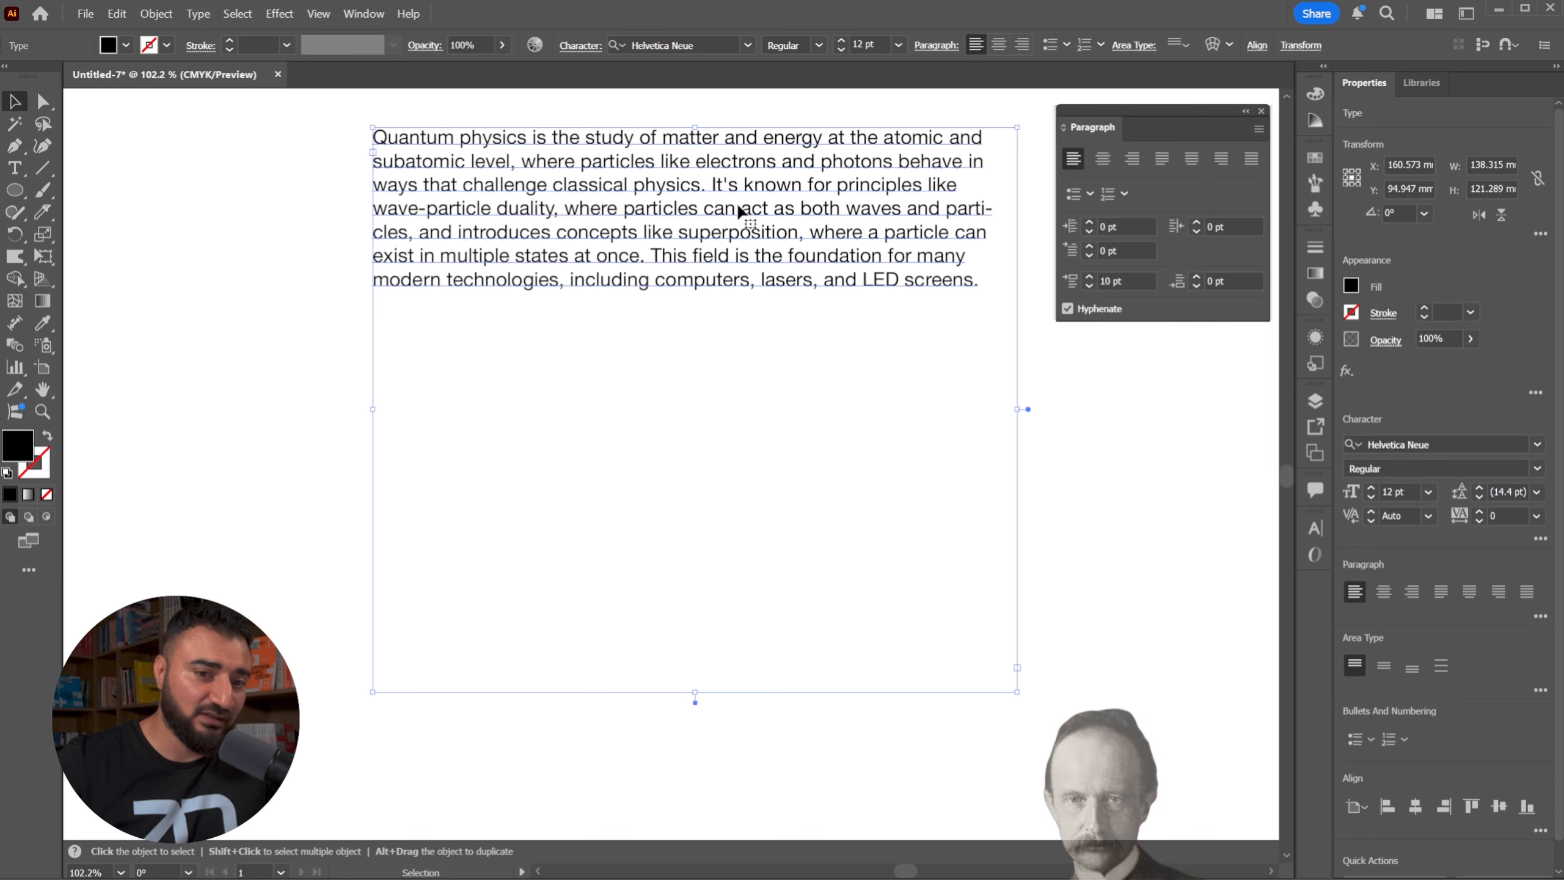
{"action": "left_click_drag", "start_coordinate": [1019, 410], "coordinate": [636, 408]}
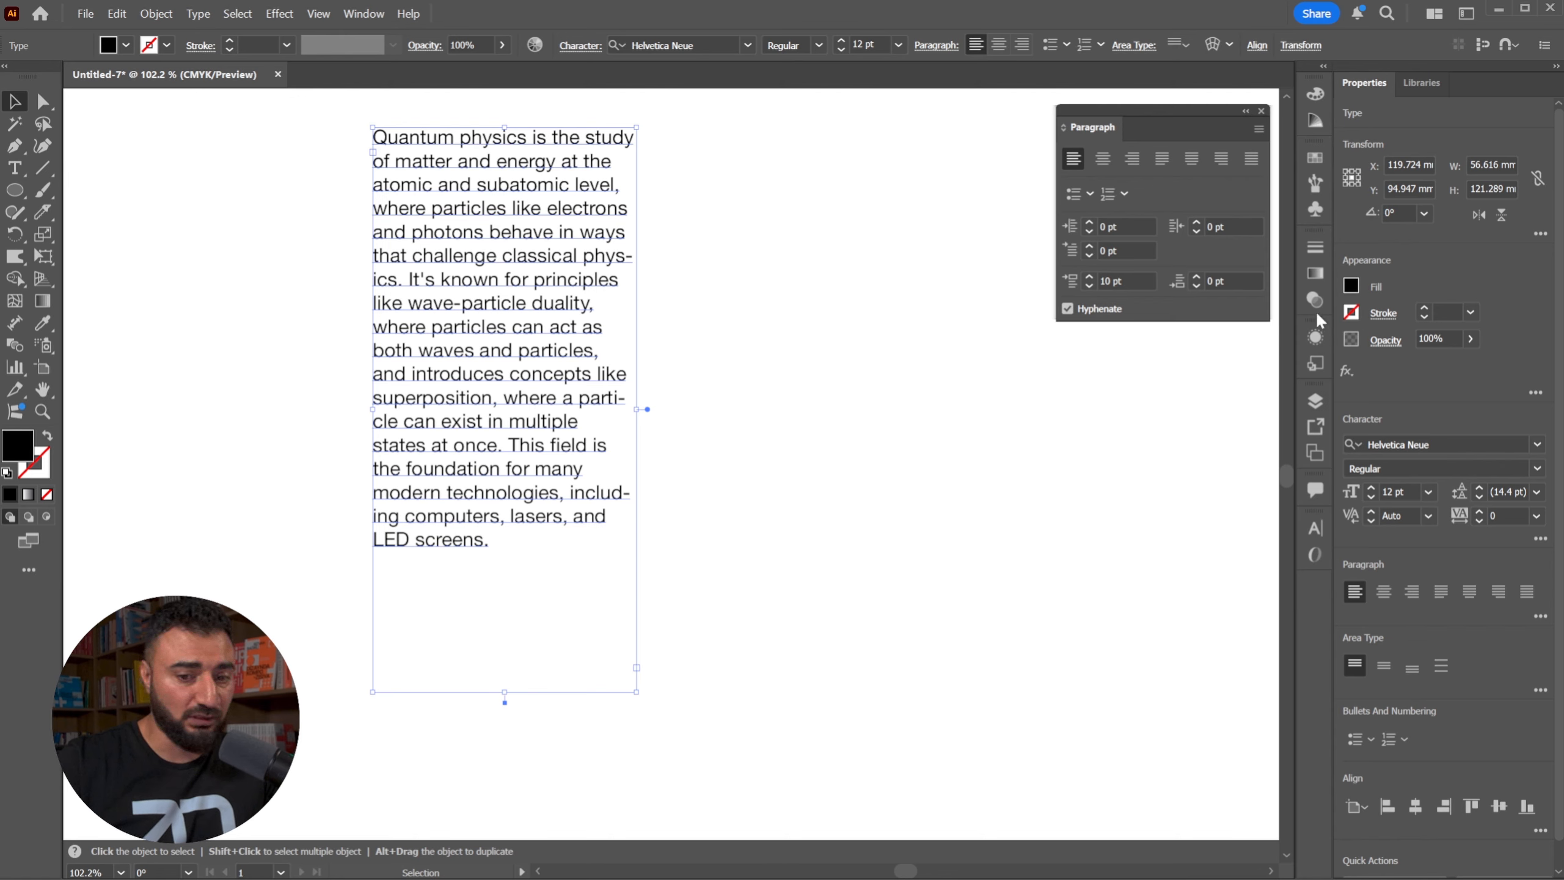
Show the full Character options, try Hebrew as the text's language, and set the language to English: UK.
{"action": "left_click", "coordinate": [1315, 527]}
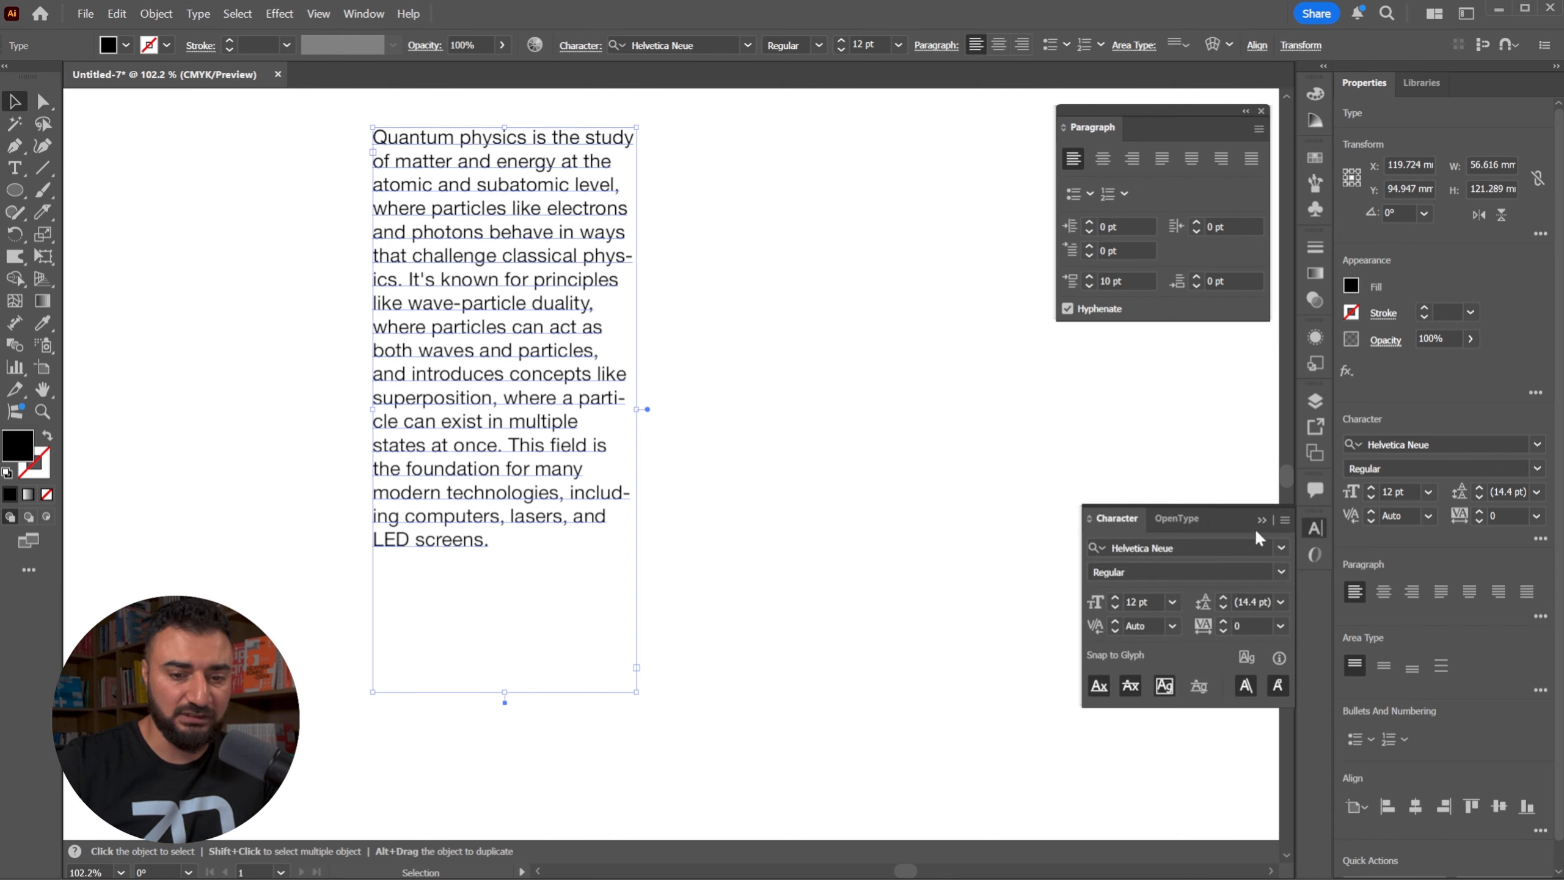
{"action": "left_click", "coordinate": [1285, 520]}
{"action": "left_click", "coordinate": [1327, 529]}
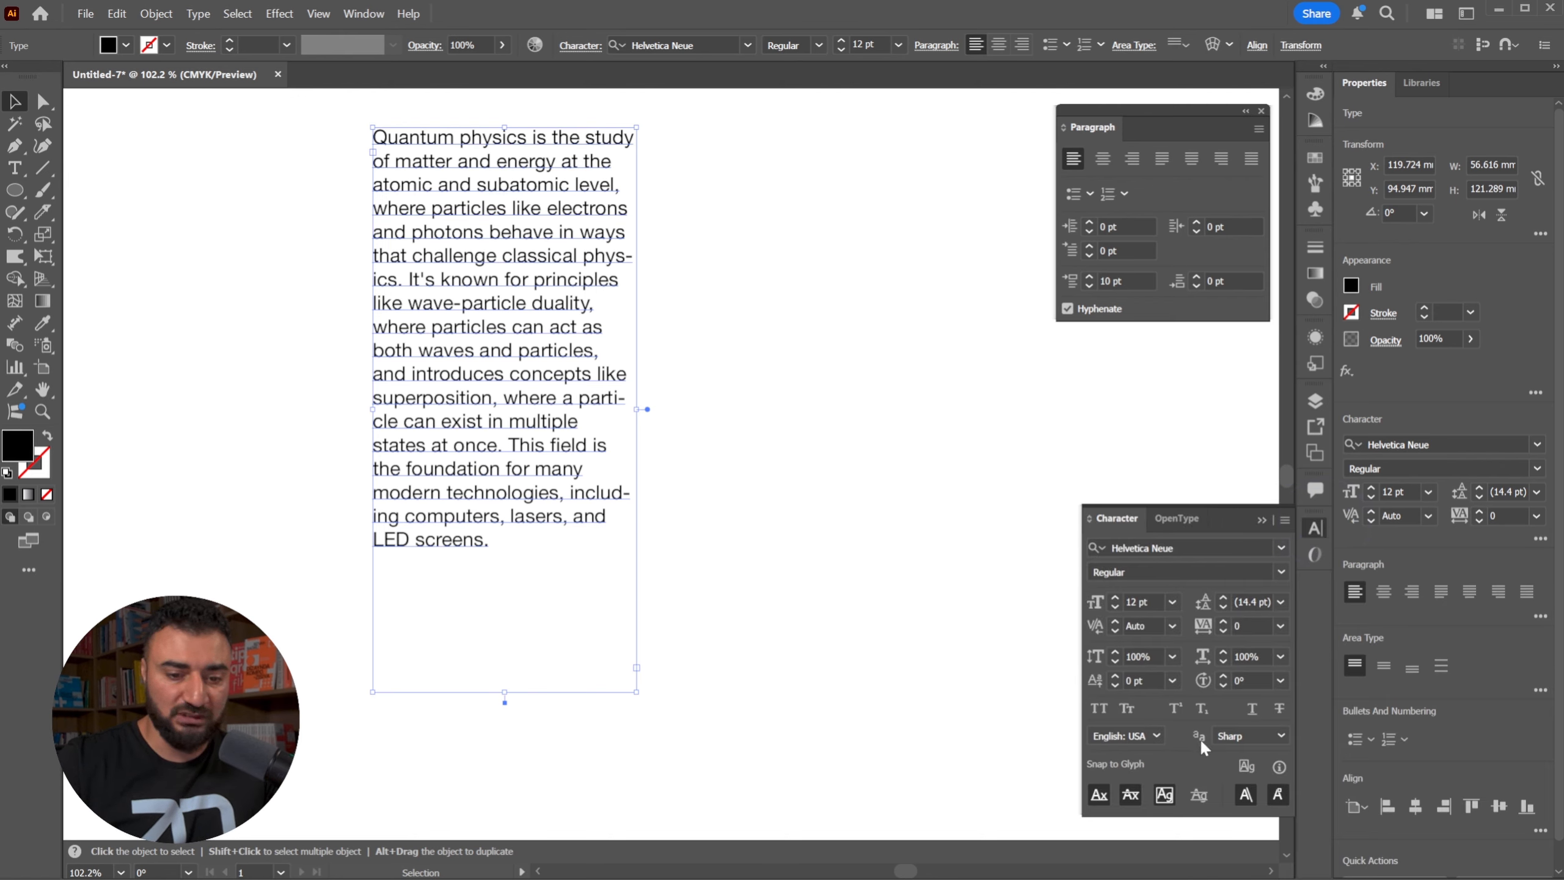
{"action": "left_click", "coordinate": [1125, 735]}
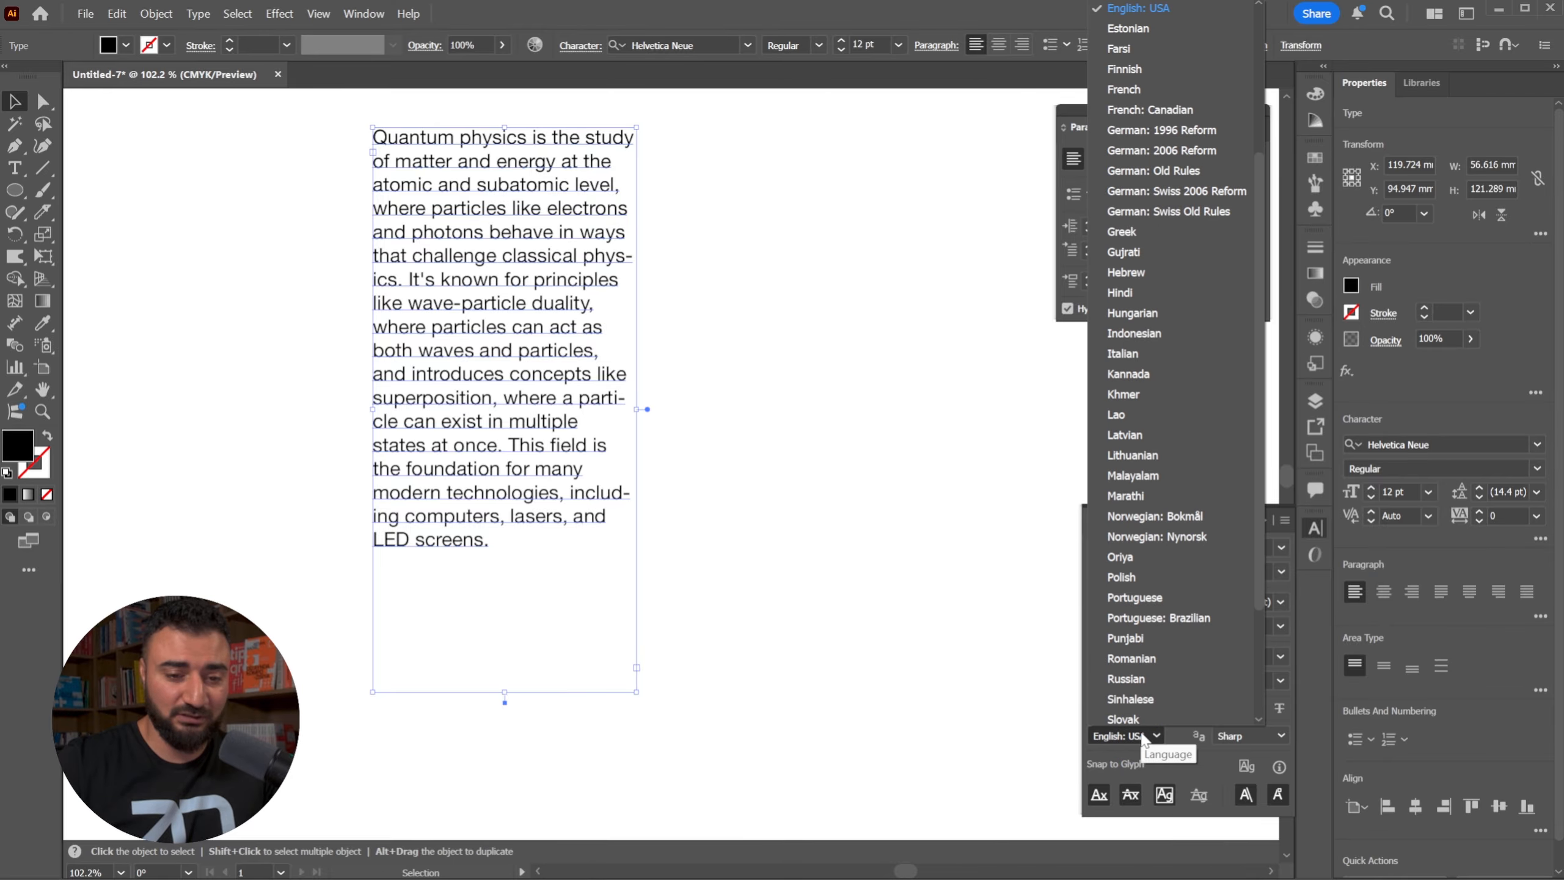
{"action": "left_click", "coordinate": [1148, 275]}
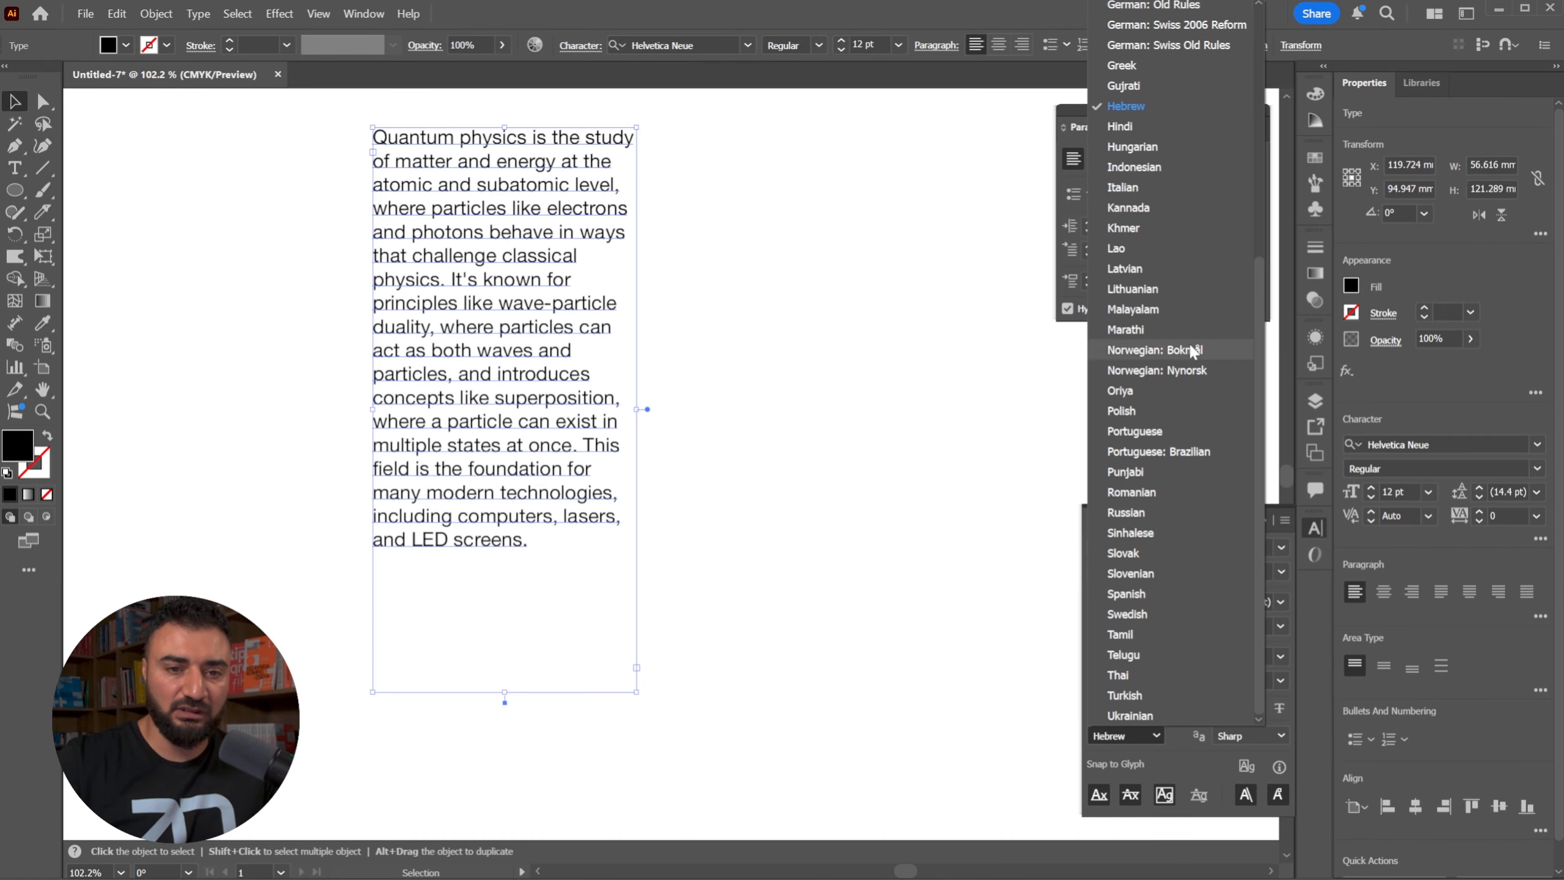
{"action": "scroll", "coordinate": [1187, 350], "scroll_direction": "up", "scroll_amount": 6}
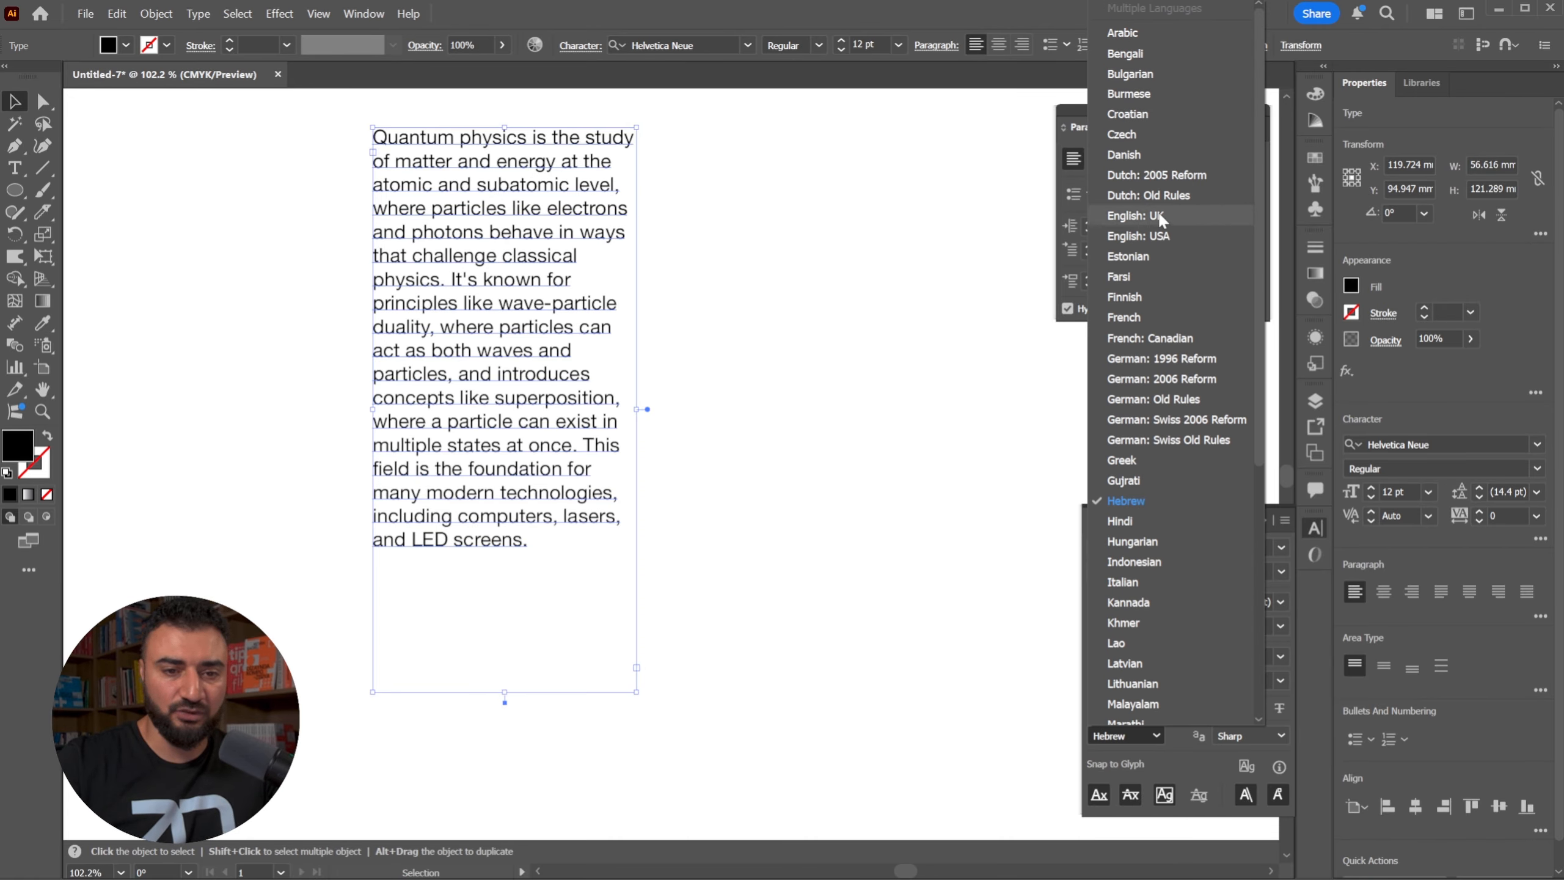
{"action": "left_click", "coordinate": [1146, 216]}
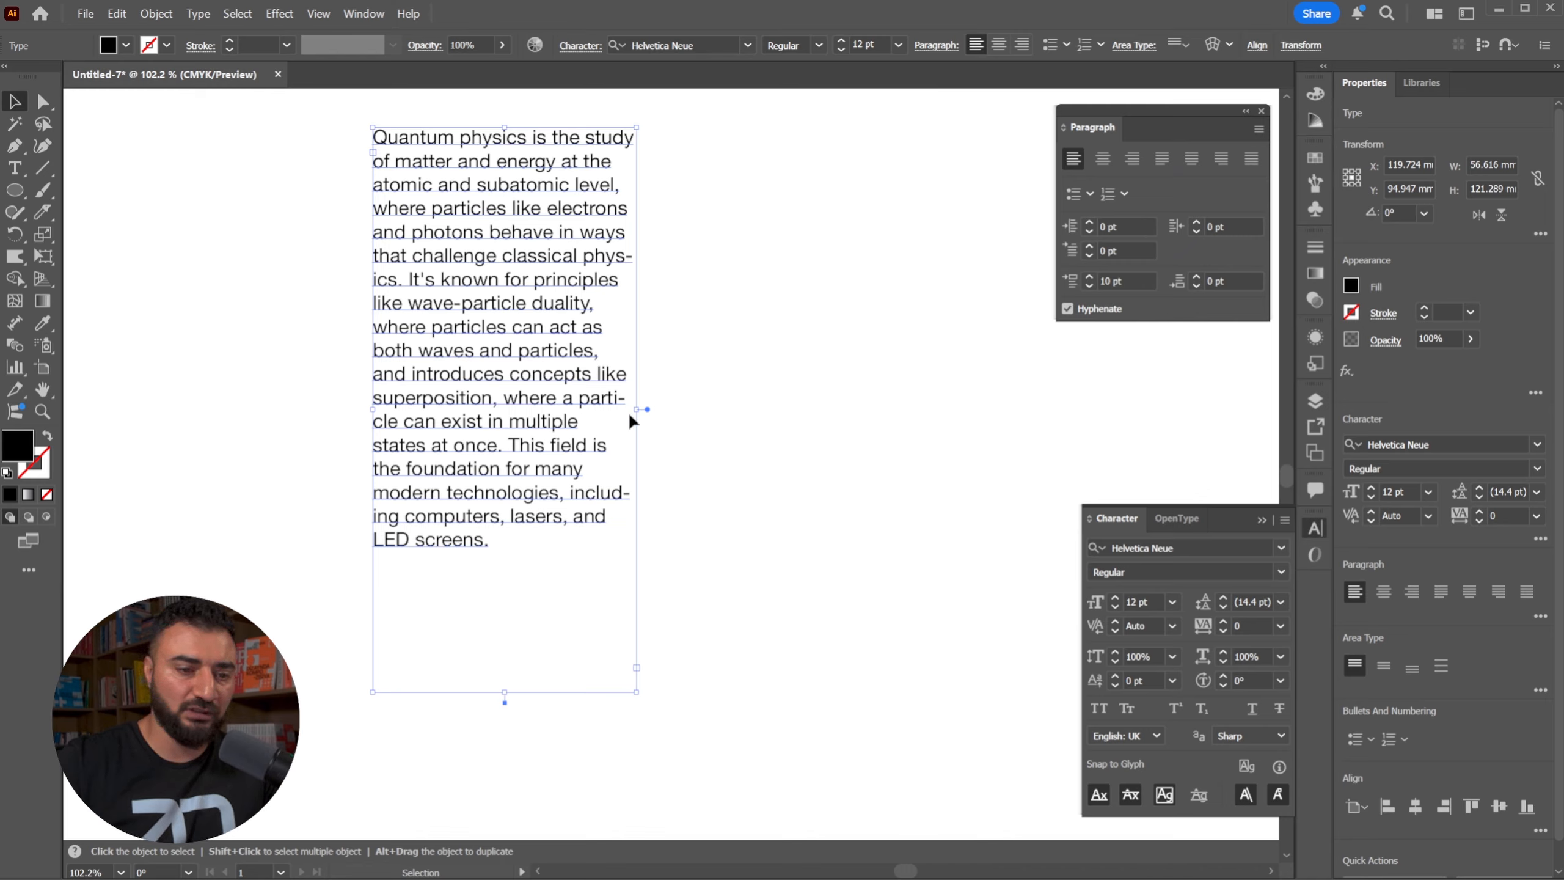
Widen the quantum physics text frame to about 60 mm and turn off hyphenation.
{"action": "left_click_drag", "start_coordinate": [636, 409], "coordinate": [656, 409]}
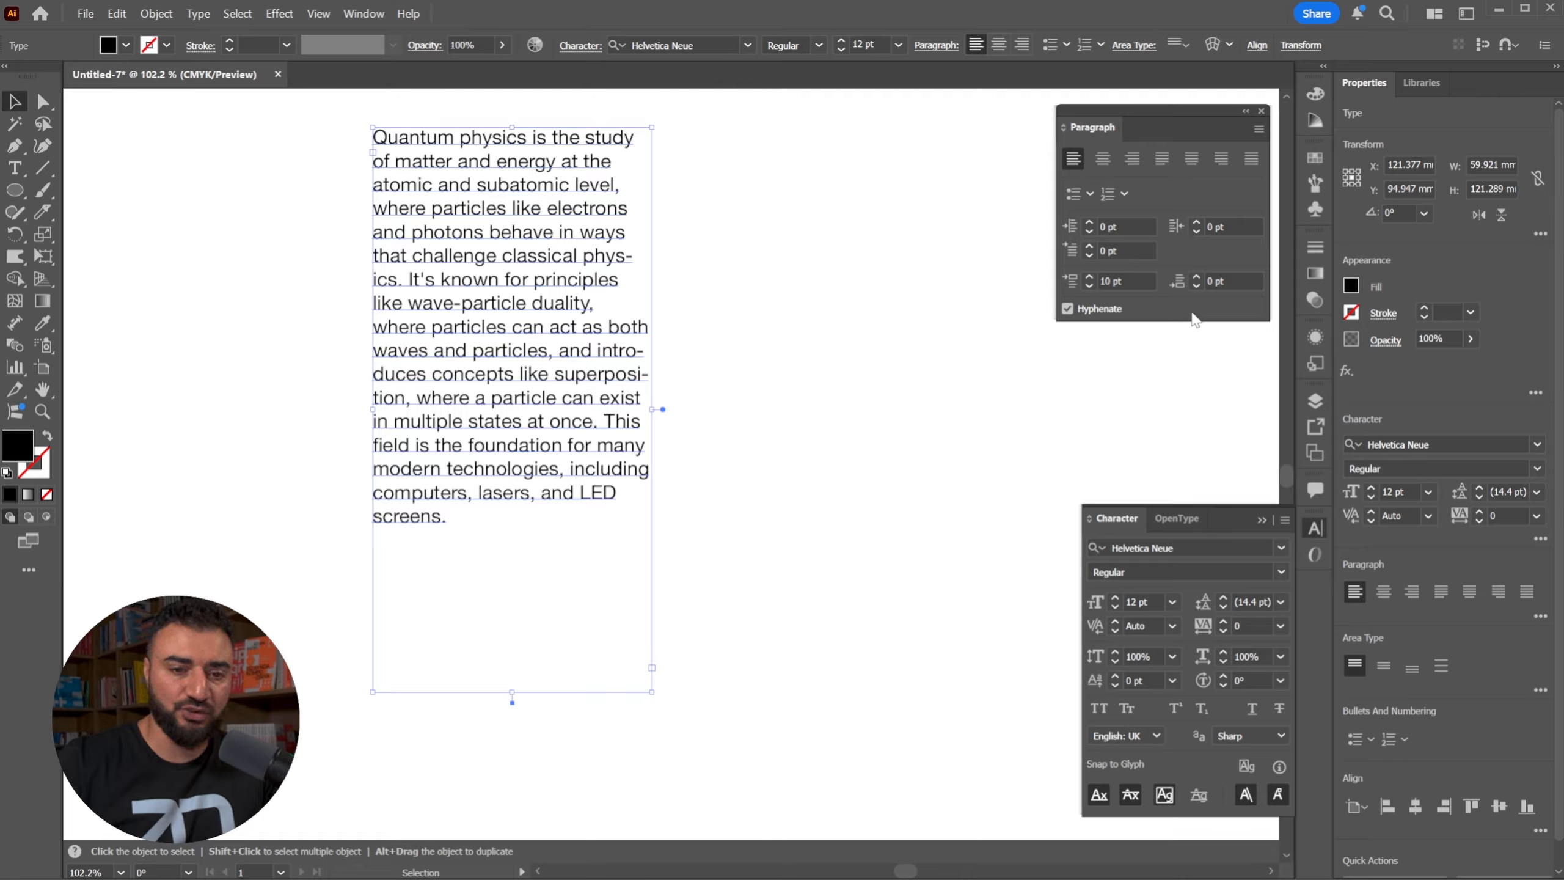
{"action": "left_click", "coordinate": [1069, 309]}
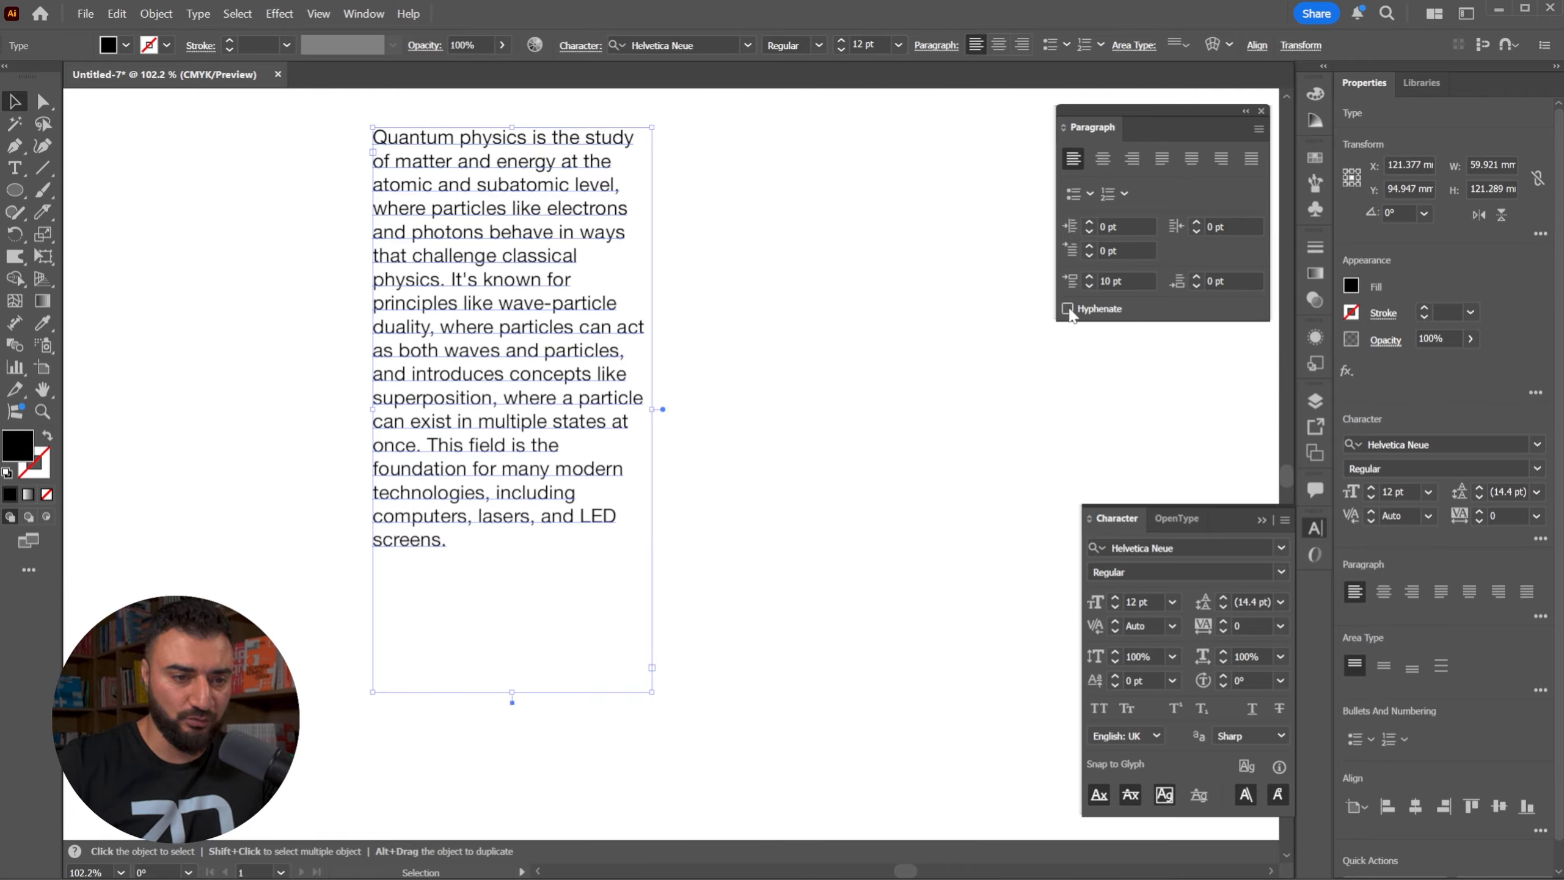
{"action": "left_click", "coordinate": [839, 250]}
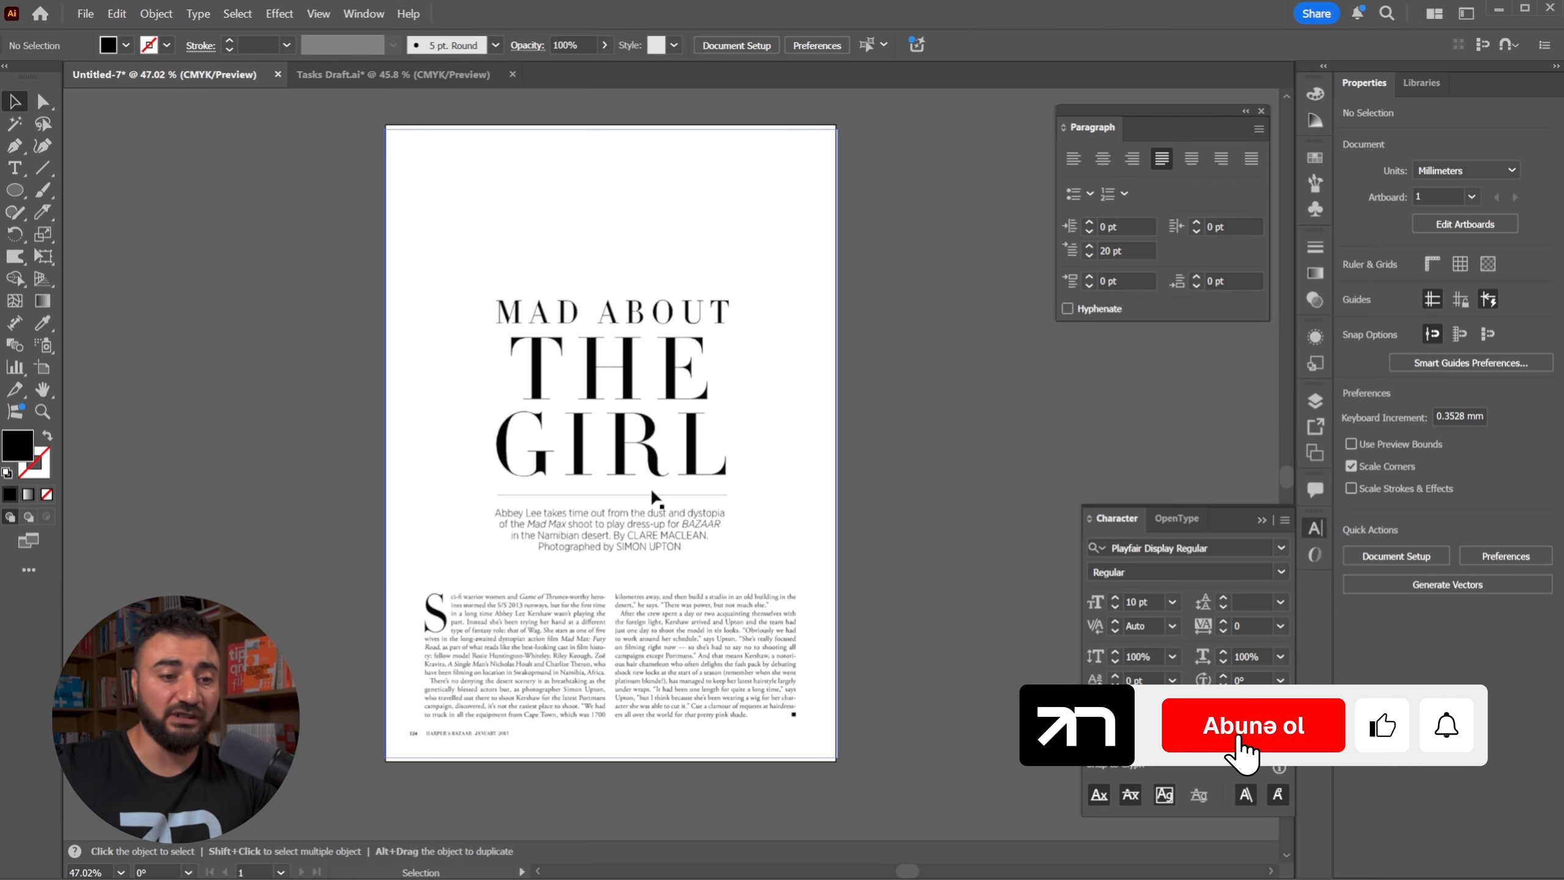
Add the point text "Mad About" in the upper part of the blank artboard beside the magazine page.
{"action": "left_click_drag", "start_coordinate": [616, 454], "coordinate": [760, 432]}
{"action": "left_click_drag", "start_coordinate": [820, 358], "coordinate": [364, 341]}
{"action": "left_click", "coordinate": [718, 333]}
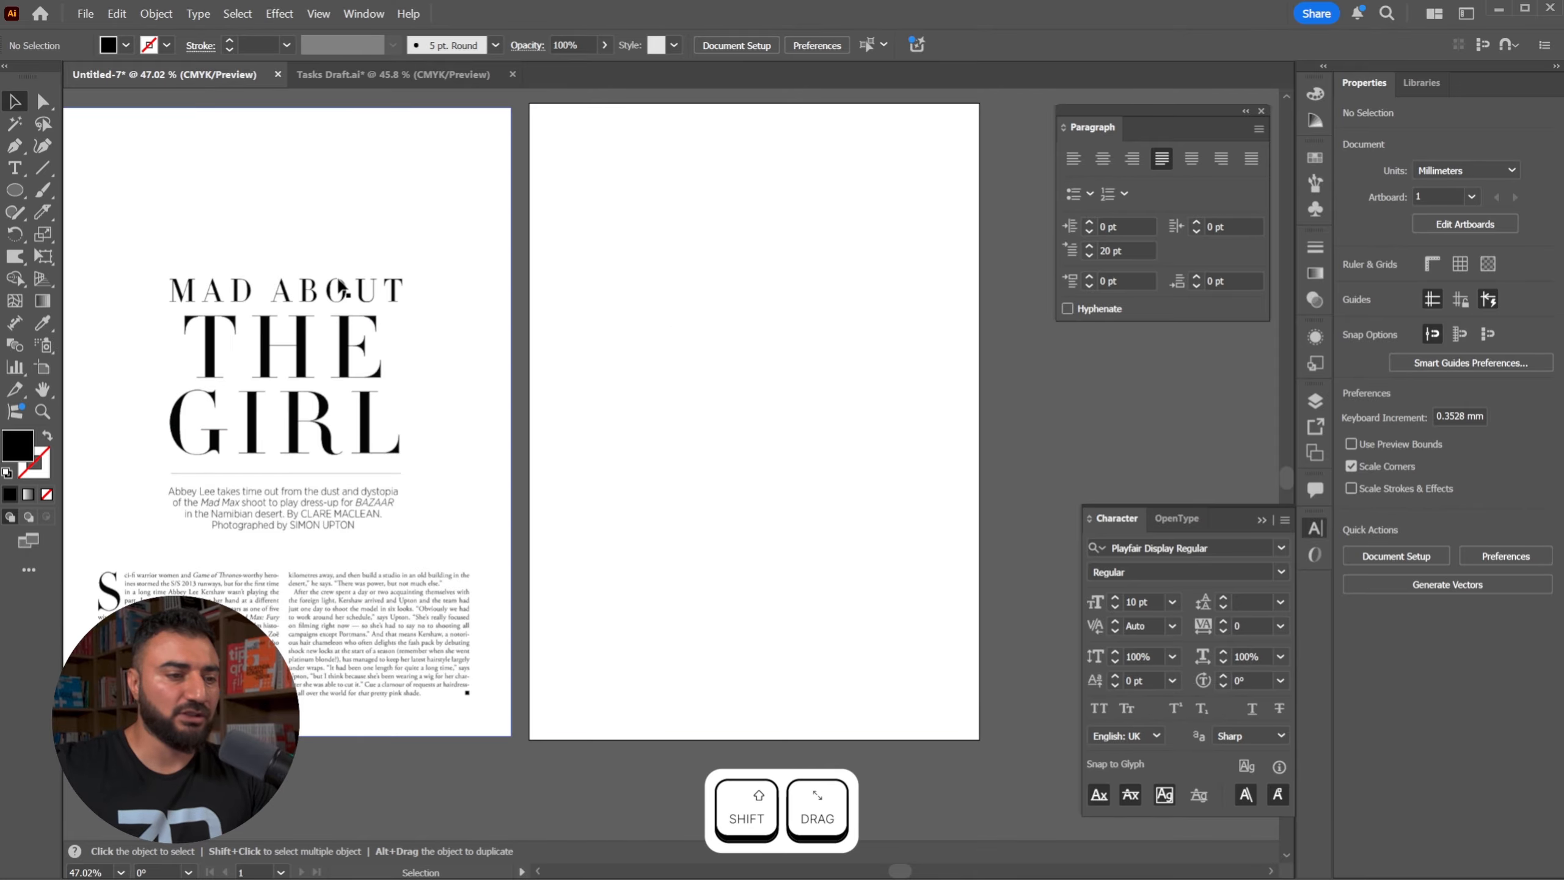
{"action": "key", "text": "t"}
{"action": "left_click", "coordinate": [620, 255]}
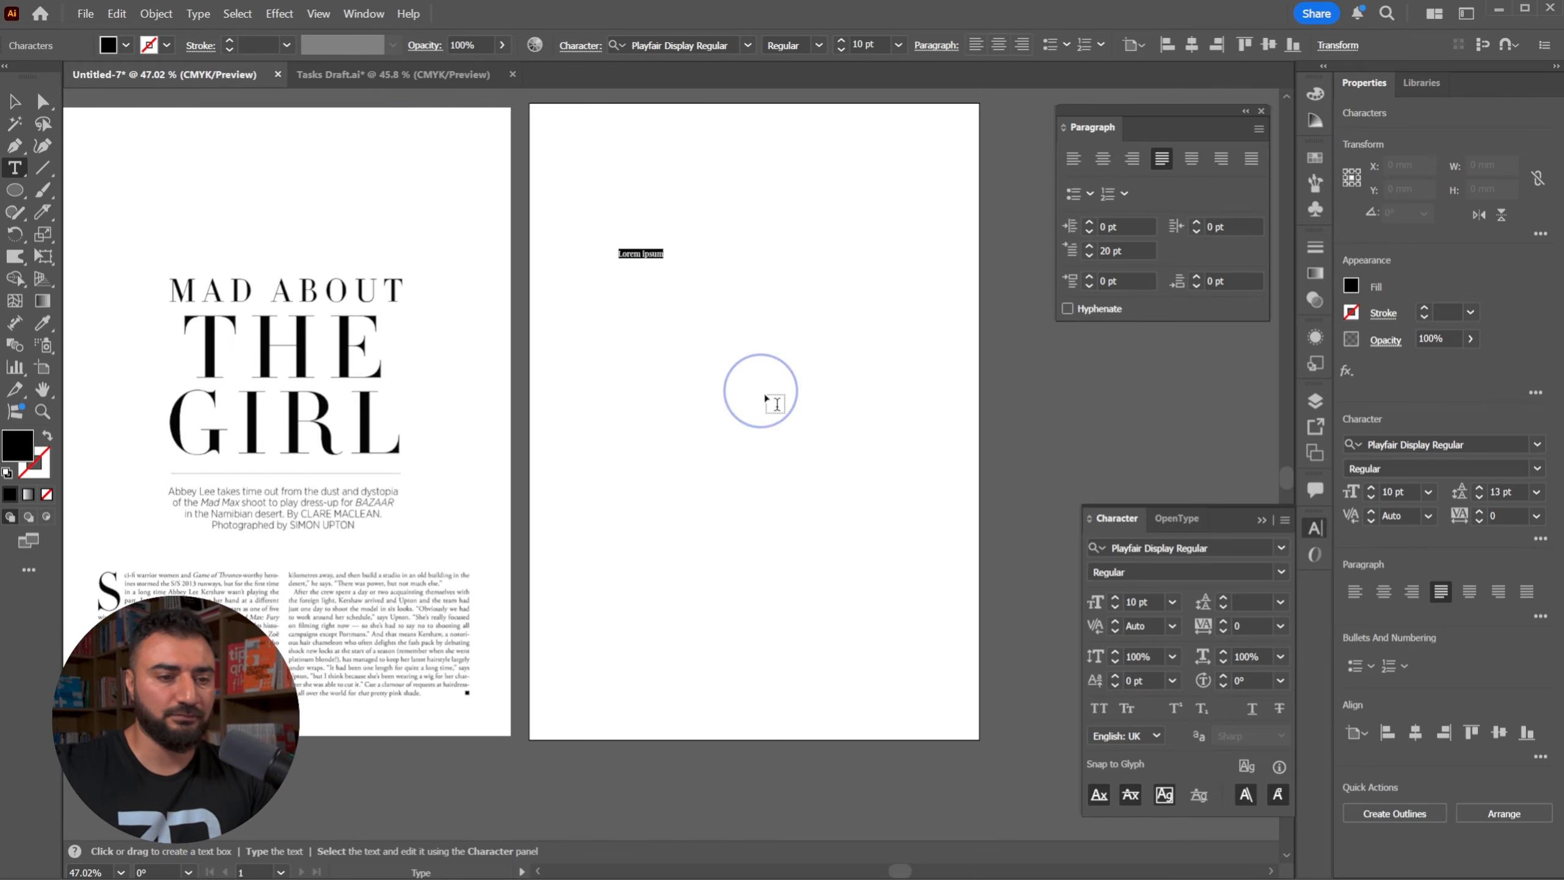
{"action": "type", "text": "Mad About"}
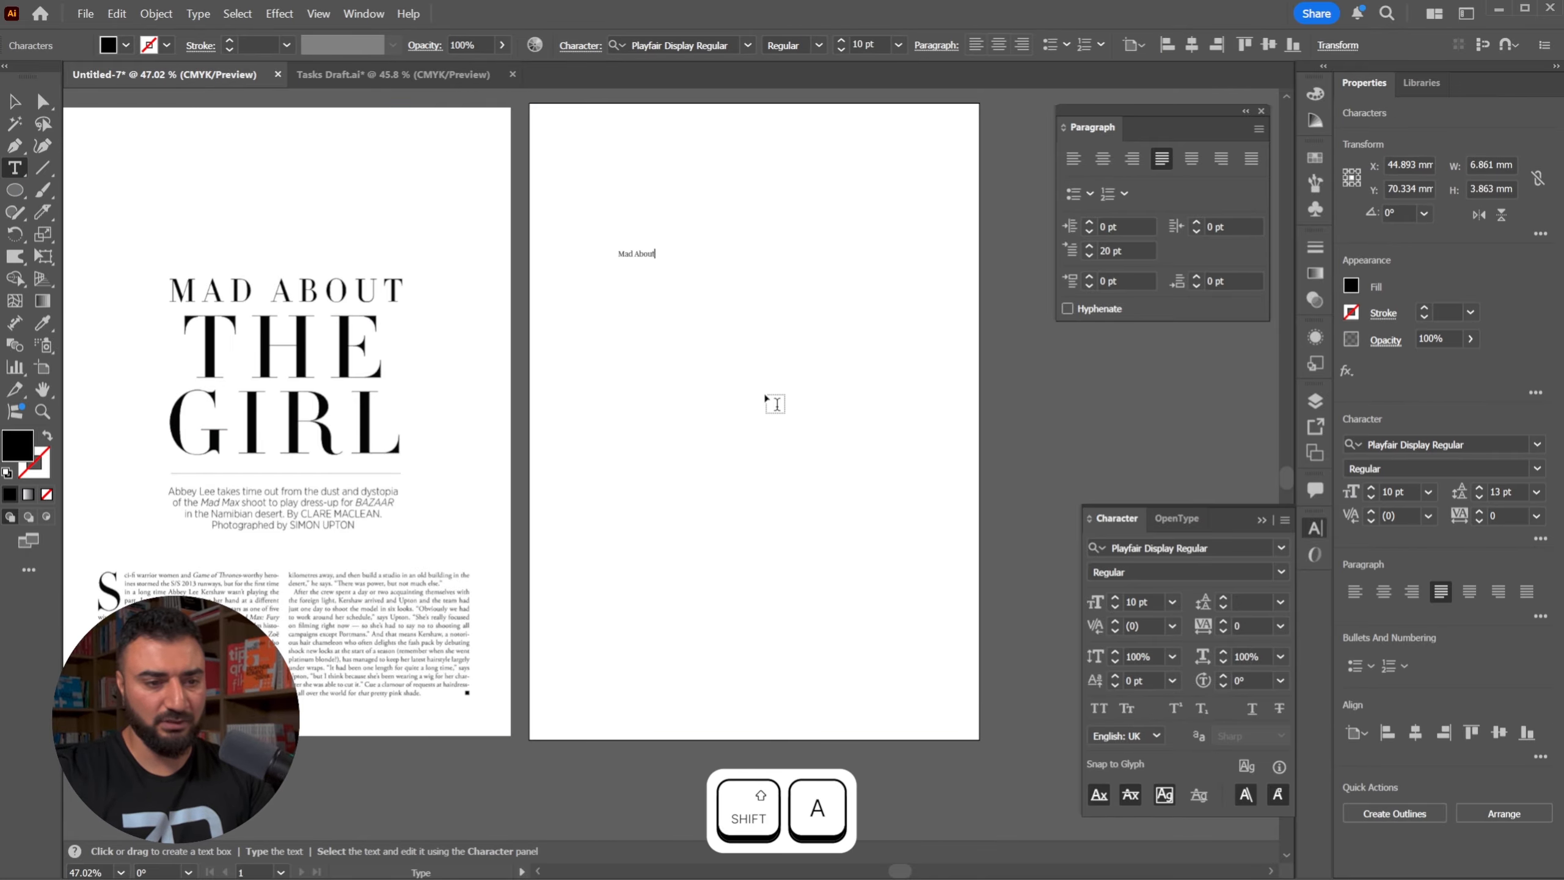
{"action": "key", "text": "Escape"}
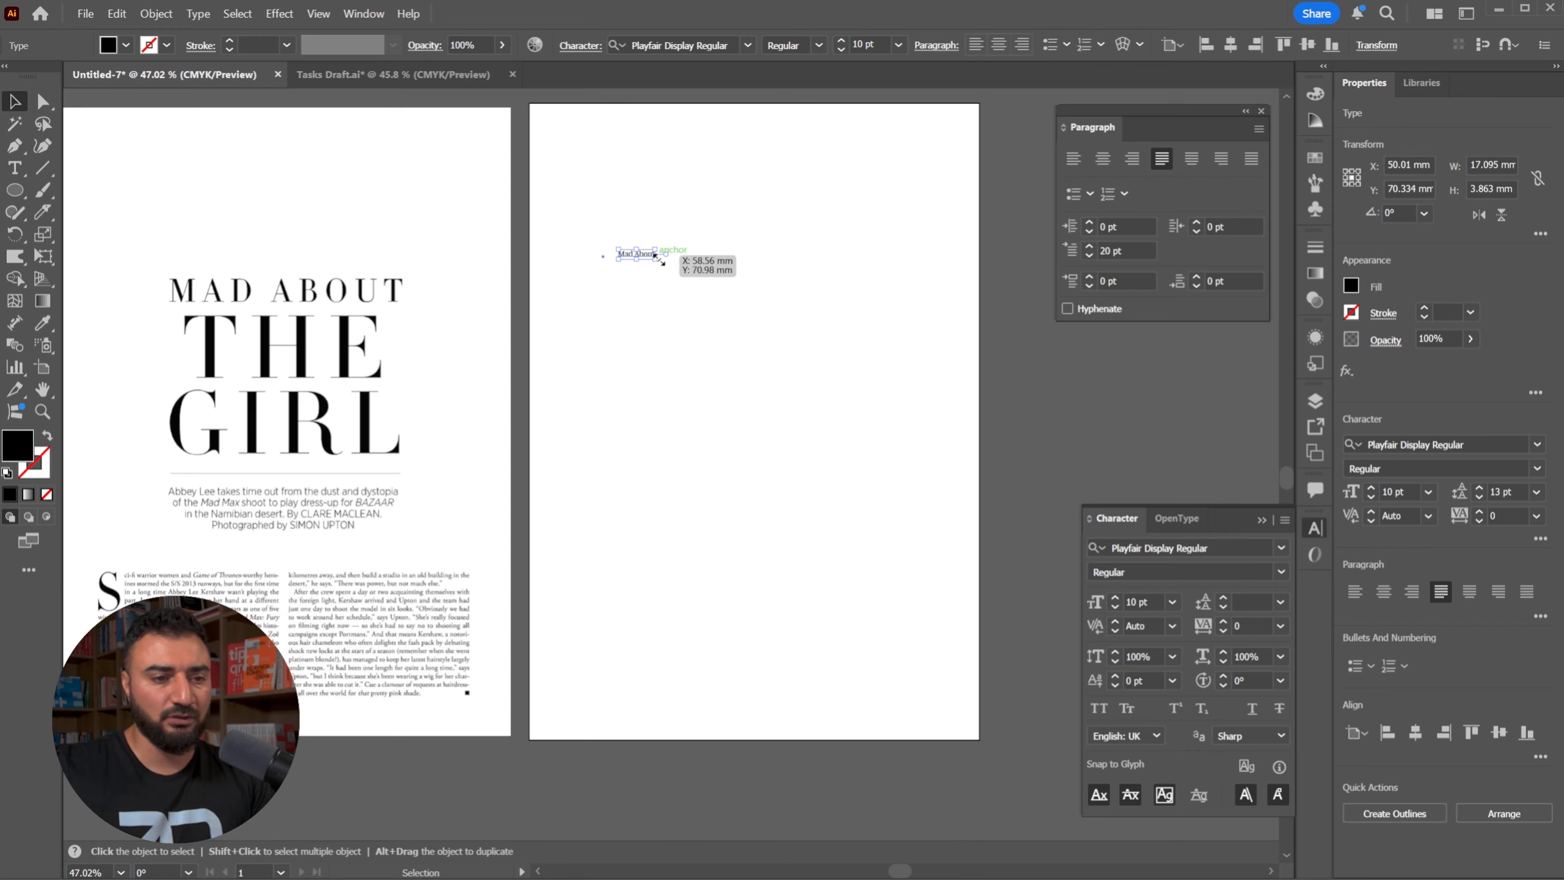
Enlarge the "Mad About" text to about 70 pt, set it in all caps, and center it horizontally on the artboard.
{"action": "left_click_drag", "start_coordinate": [658, 259], "coordinate": [872, 398]}
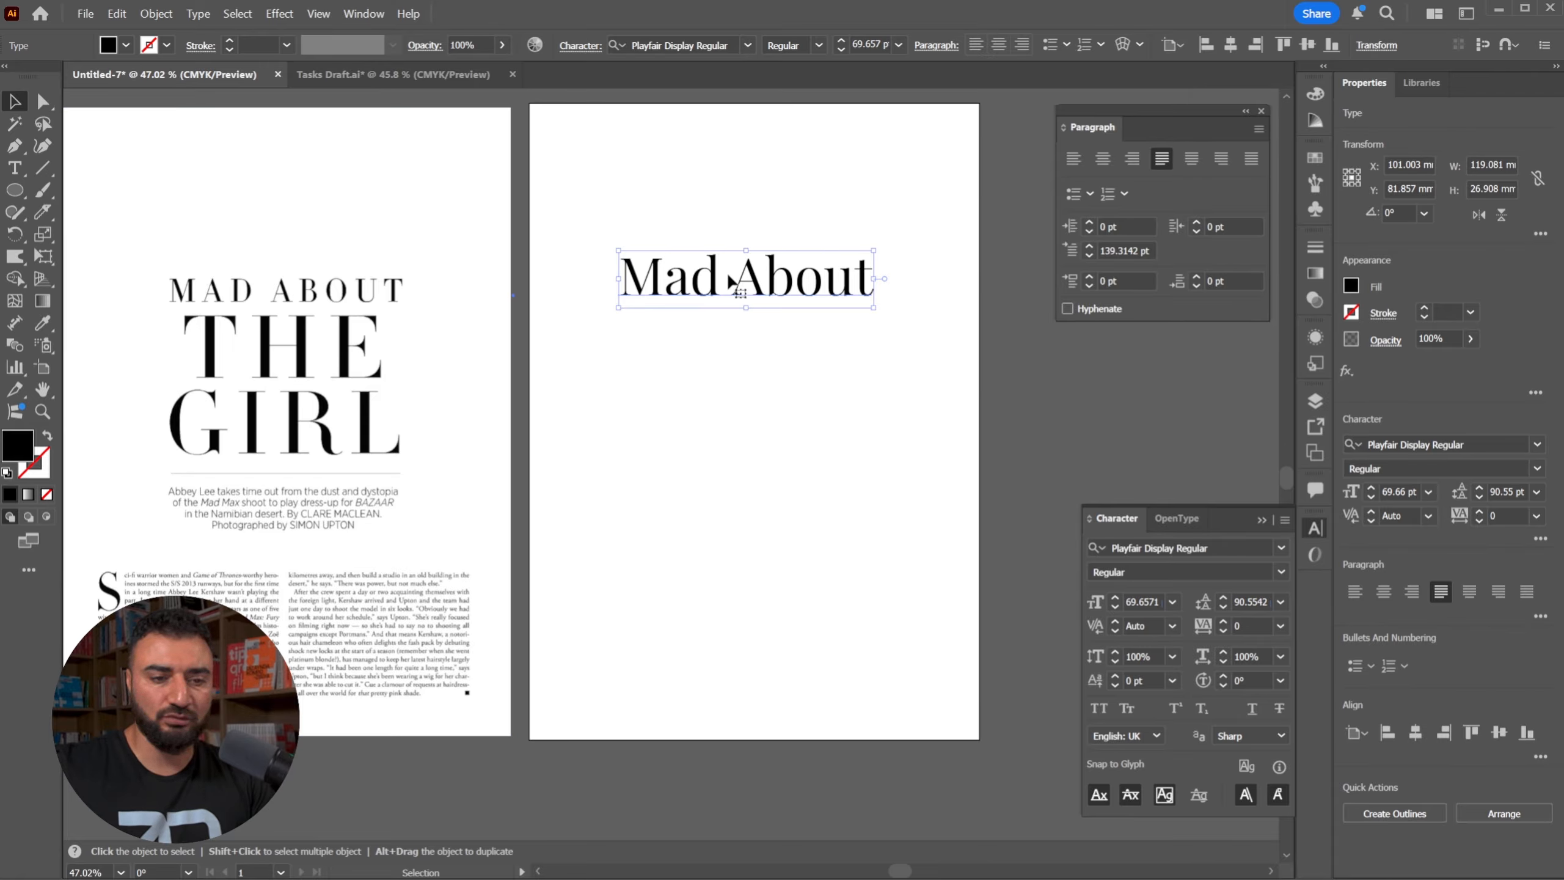
{"action": "left_click", "coordinate": [1098, 708]}
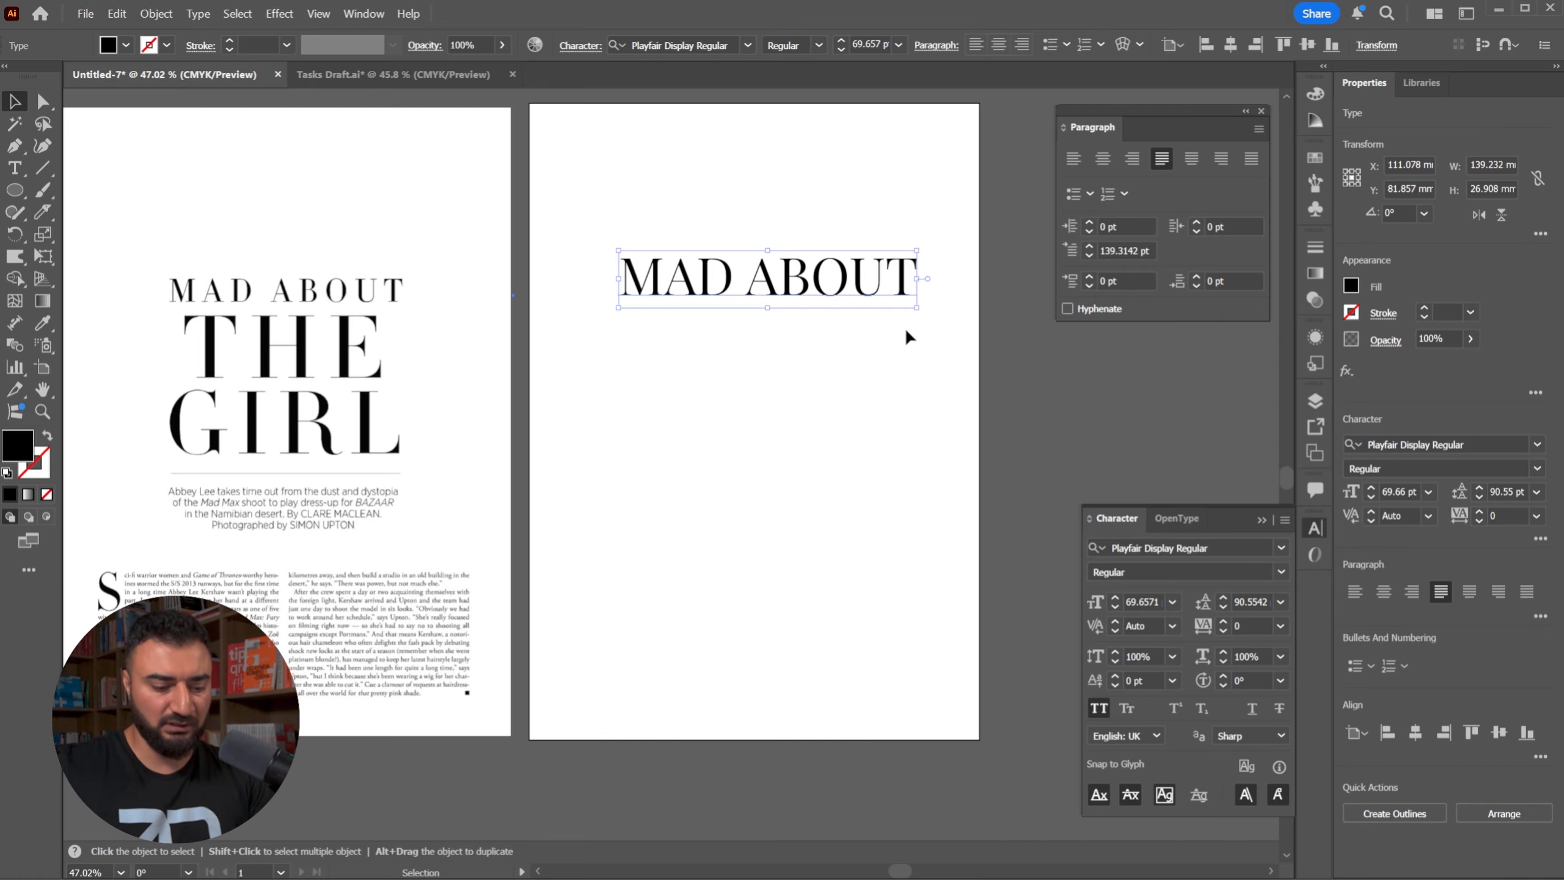
{"action": "left_click", "coordinate": [1000, 47]}
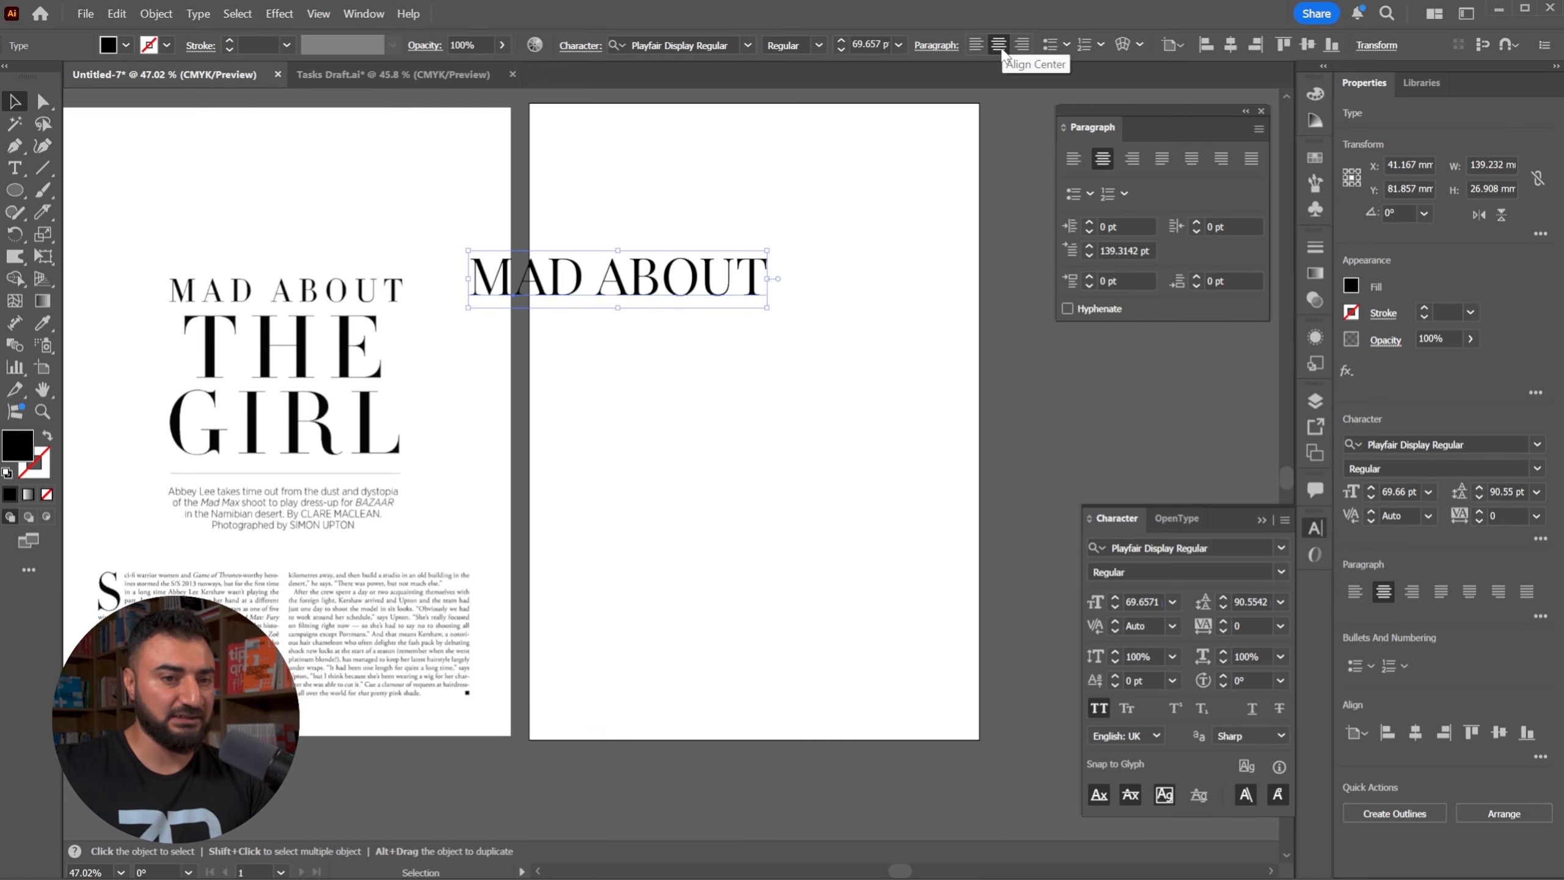
{"action": "left_click", "coordinate": [1230, 44]}
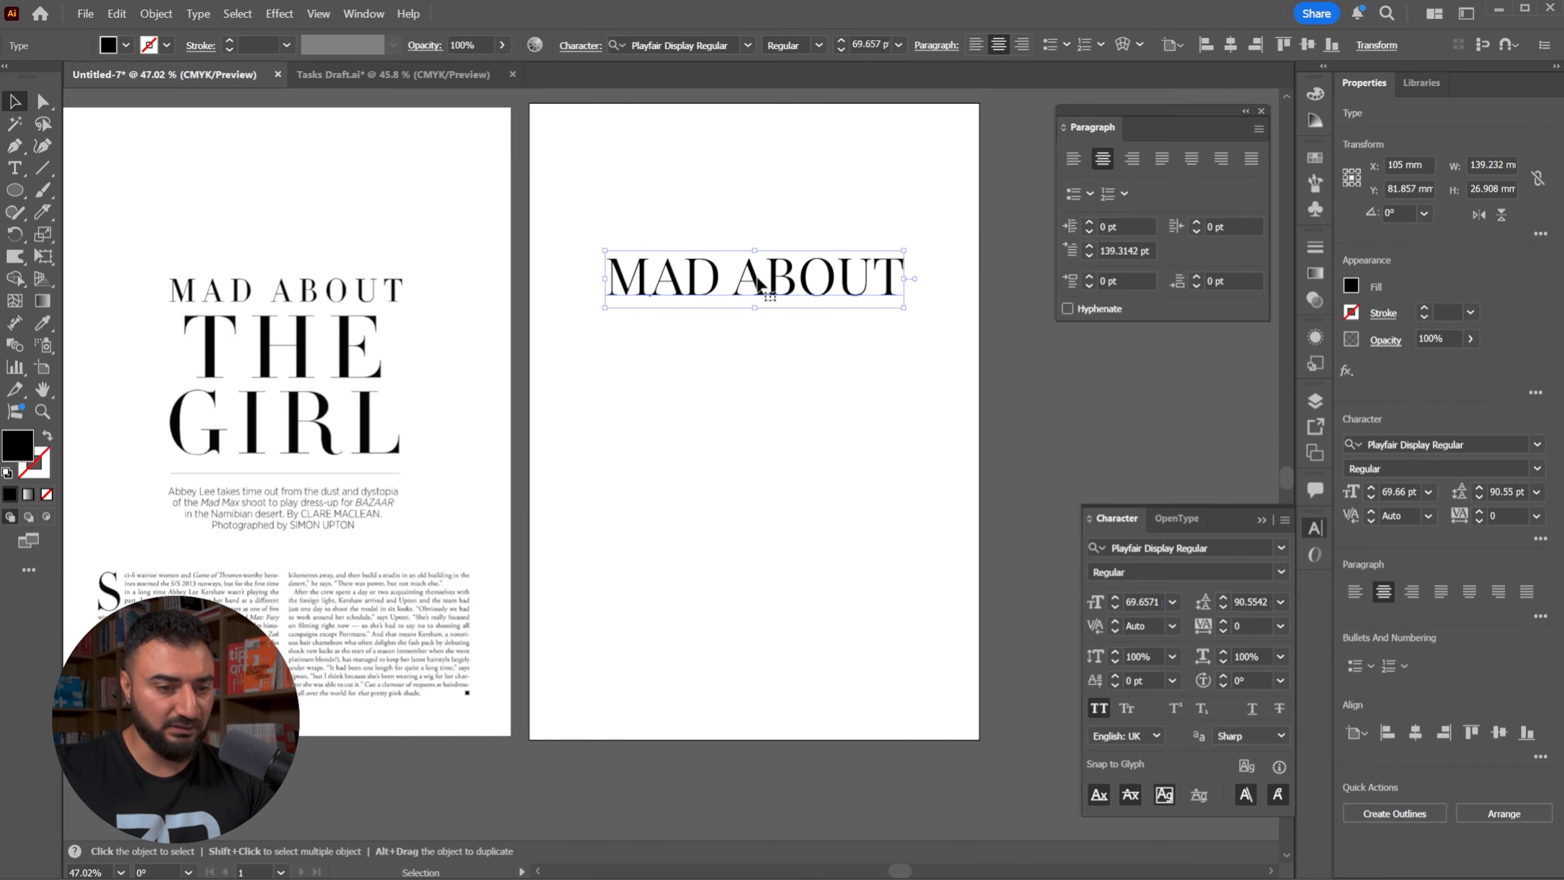
Duplicate the "MAD ABOUT" text directly below and change the copy to "THE GIRL", broken onto two lines.
{"action": "left_click_drag", "start_coordinate": [764, 288], "coordinate": [777, 378]}
{"action": "double_click", "coordinate": [777, 377]}
{"action": "key", "text": "ctrl+a"}
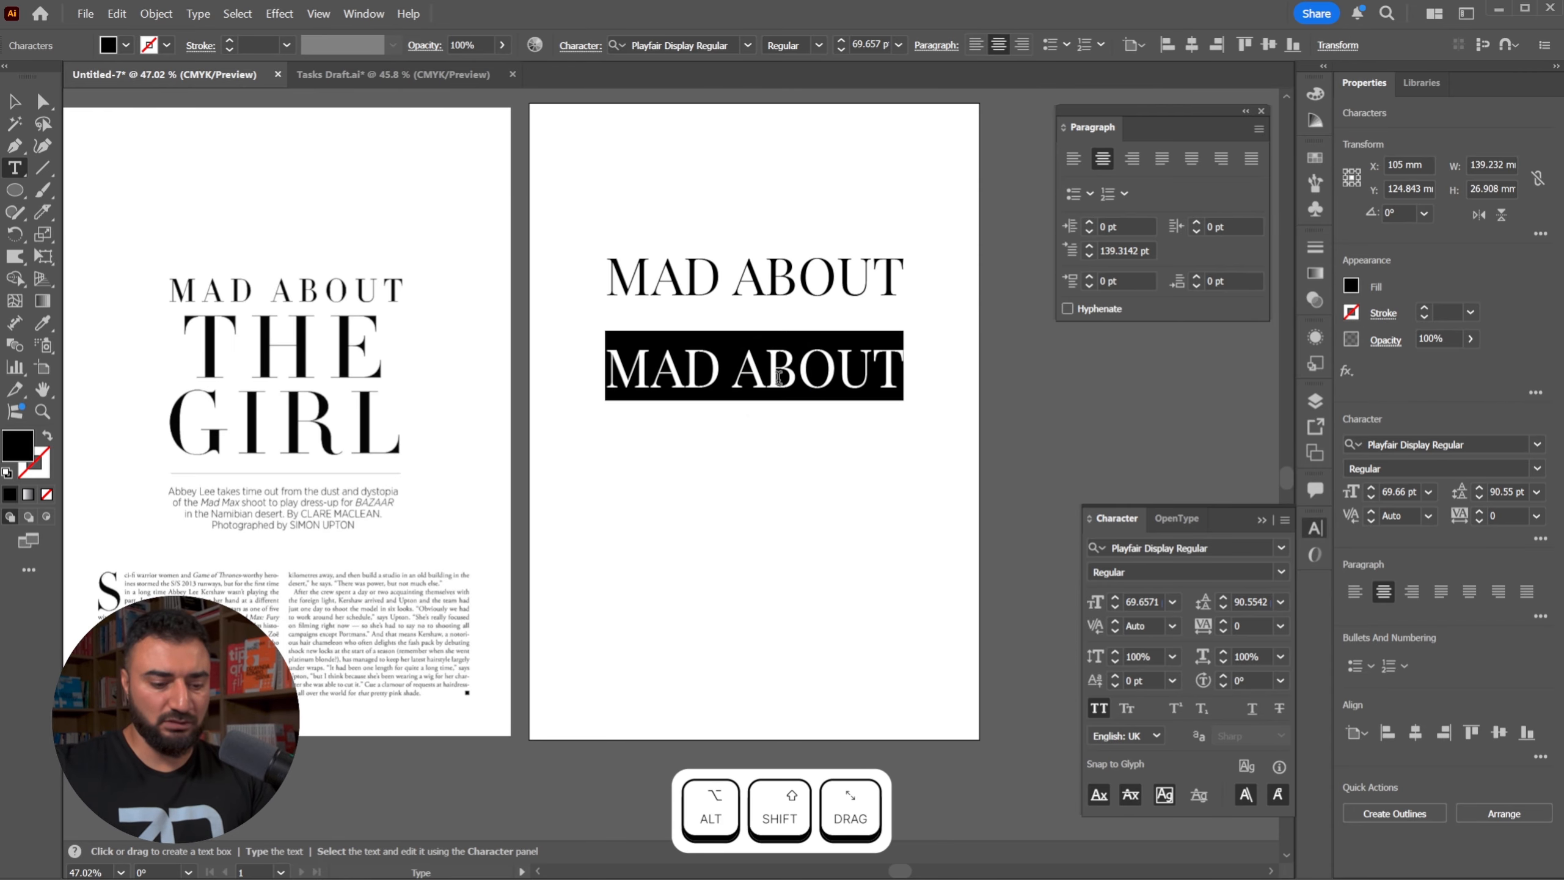
{"action": "type", "text": "THE GIRL"}
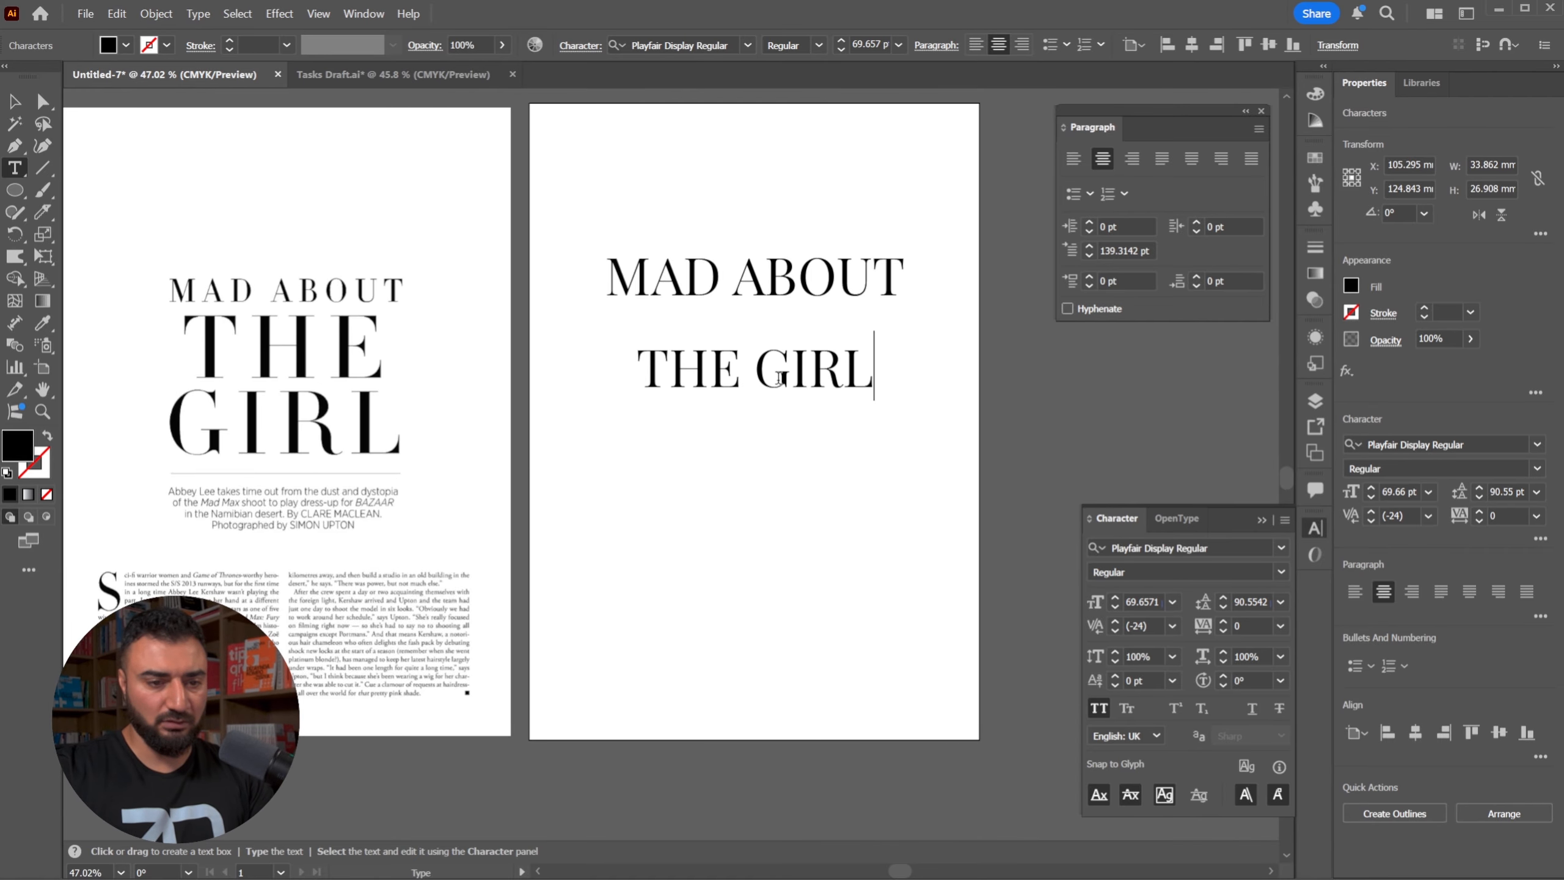
{"action": "left_click", "coordinate": [747, 370]}
{"action": "key", "text": "Return"}
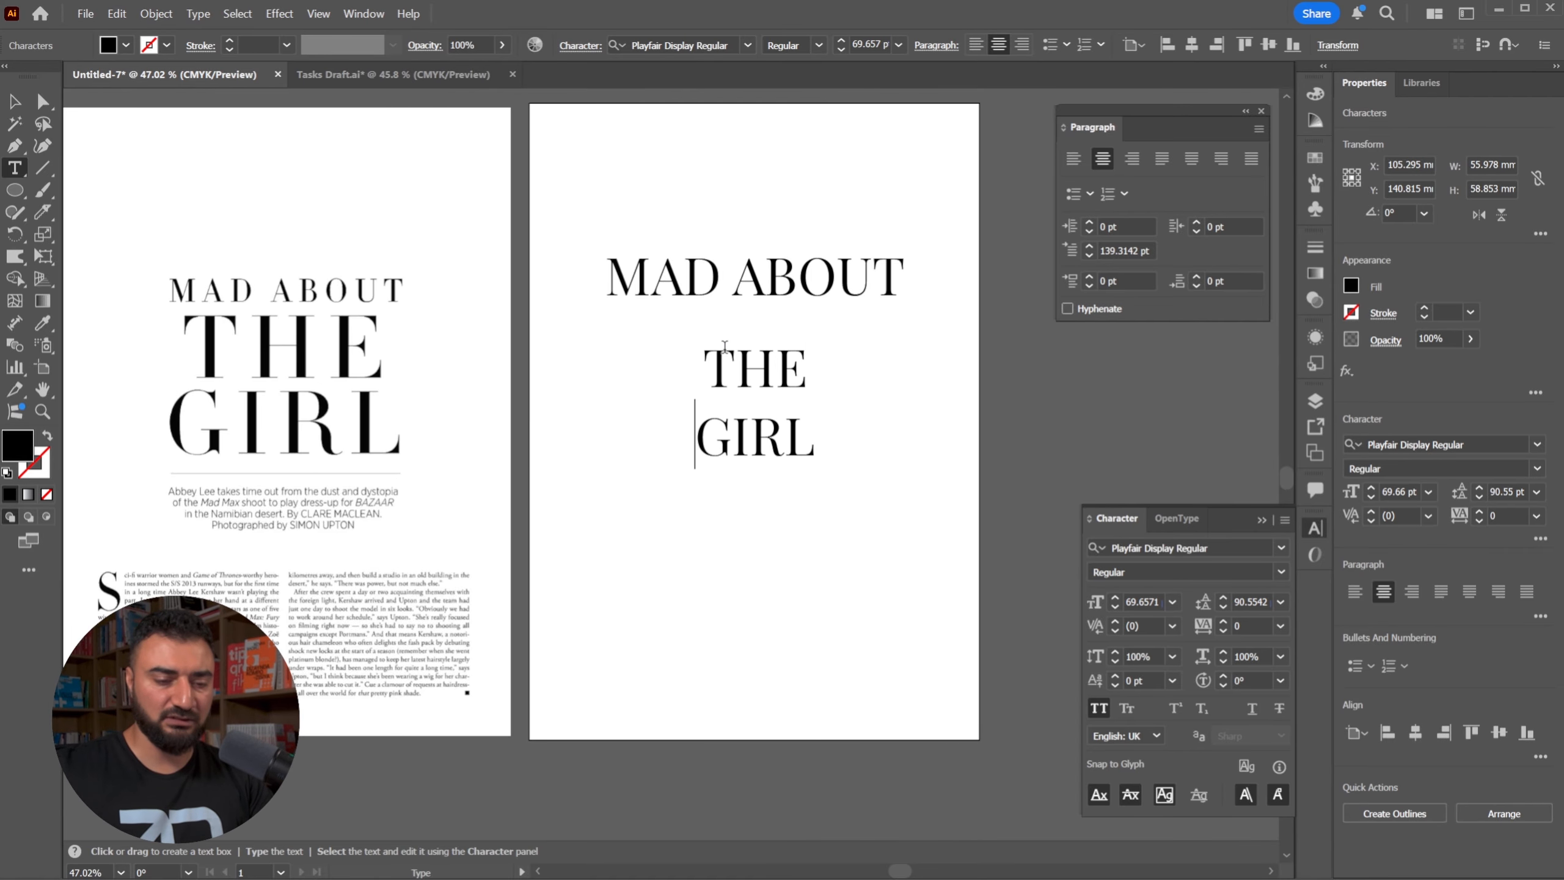
Tighten the leading of the two-line "THE GIRL" text to about 58.55 pt.
{"action": "key", "text": "Escape"}
{"action": "key", "text": "alt+Up"}
{"action": "key", "text": "alt+Up"}
{"action": "key", "text": "alt+Up"}
{"action": "key", "text": "alt+Up"}
{"action": "key", "text": "alt+Up"}
{"action": "key", "text": "alt+Up"}
{"action": "key", "text": "alt+Up"}
{"action": "key", "text": "alt+Up"}
{"action": "key", "text": "alt+Up"}
{"action": "key", "text": "alt+Up"}
{"action": "key", "text": "alt+Up"}
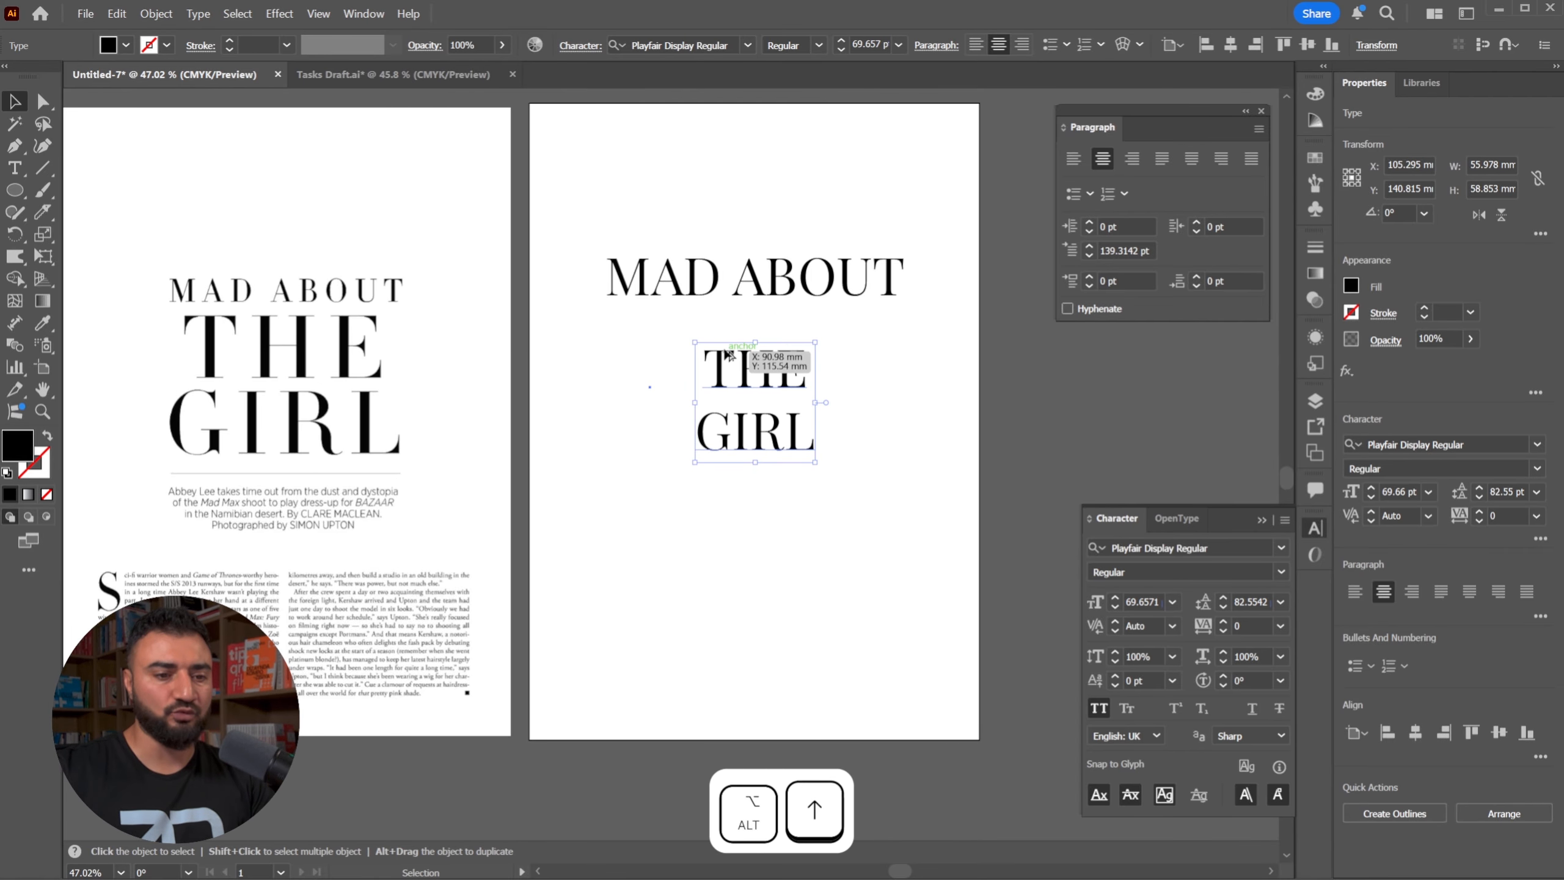
{"action": "key", "text": "alt+Up"}
{"action": "key", "text": "alt+Up"}
{"action": "key", "text": "alt+Up"}
{"action": "key", "text": "alt+Up"}
{"action": "key", "text": "alt+Up"}
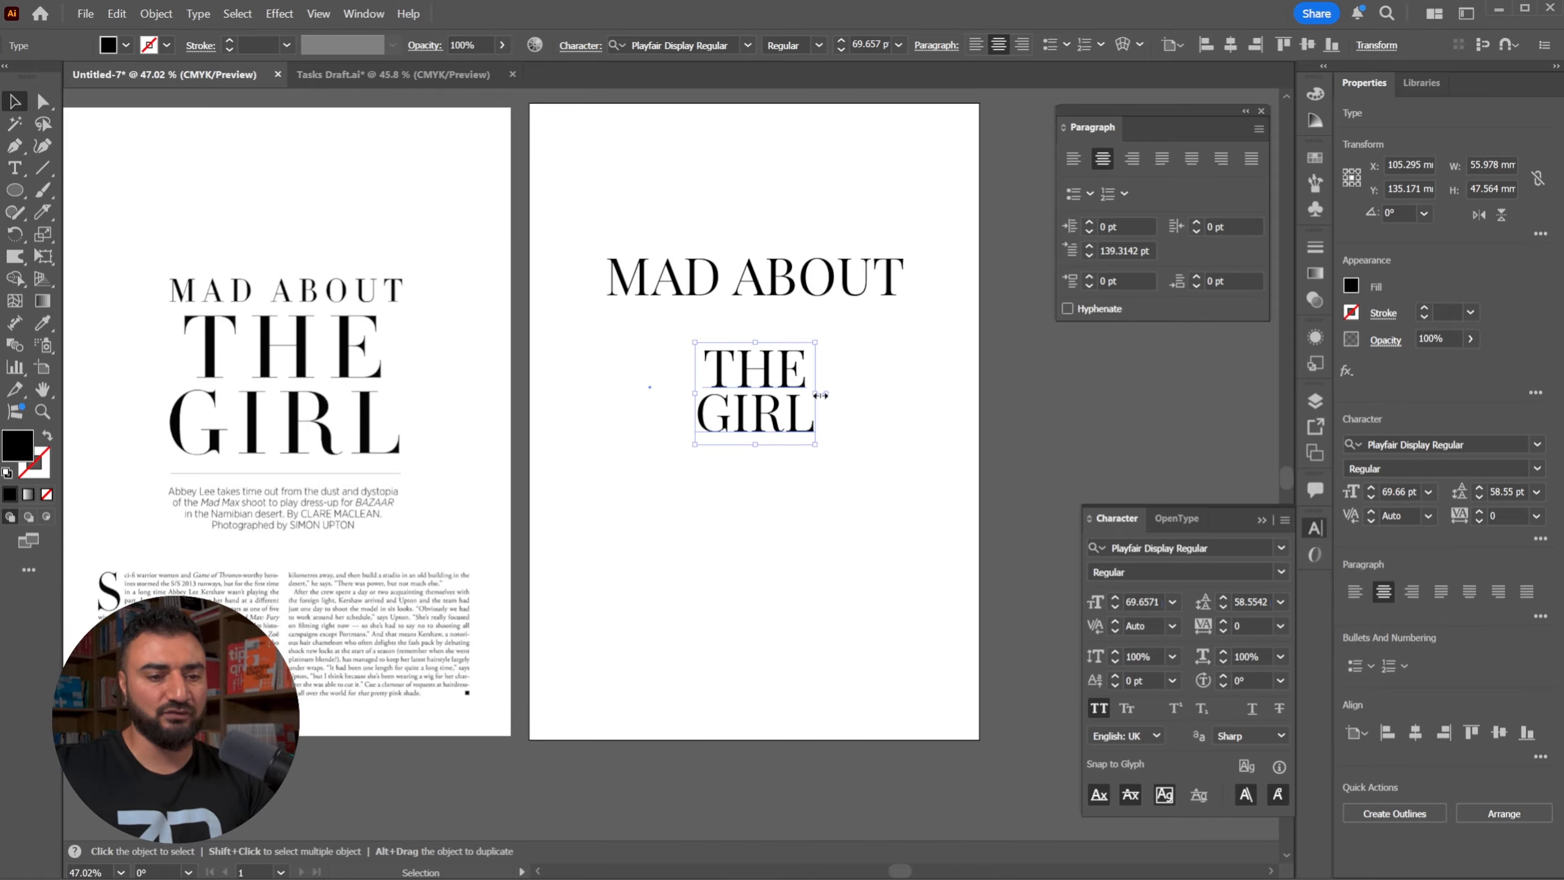
Enlarge "THE GIRL" to about 116 mm wide directly beneath "MAD ABOUT" and shrink "MAD ABOUT" to roughly the width of "THE".
{"action": "left_click_drag", "start_coordinate": [819, 394], "coordinate": [882, 386]}
{"action": "left_click", "coordinate": [764, 285]}
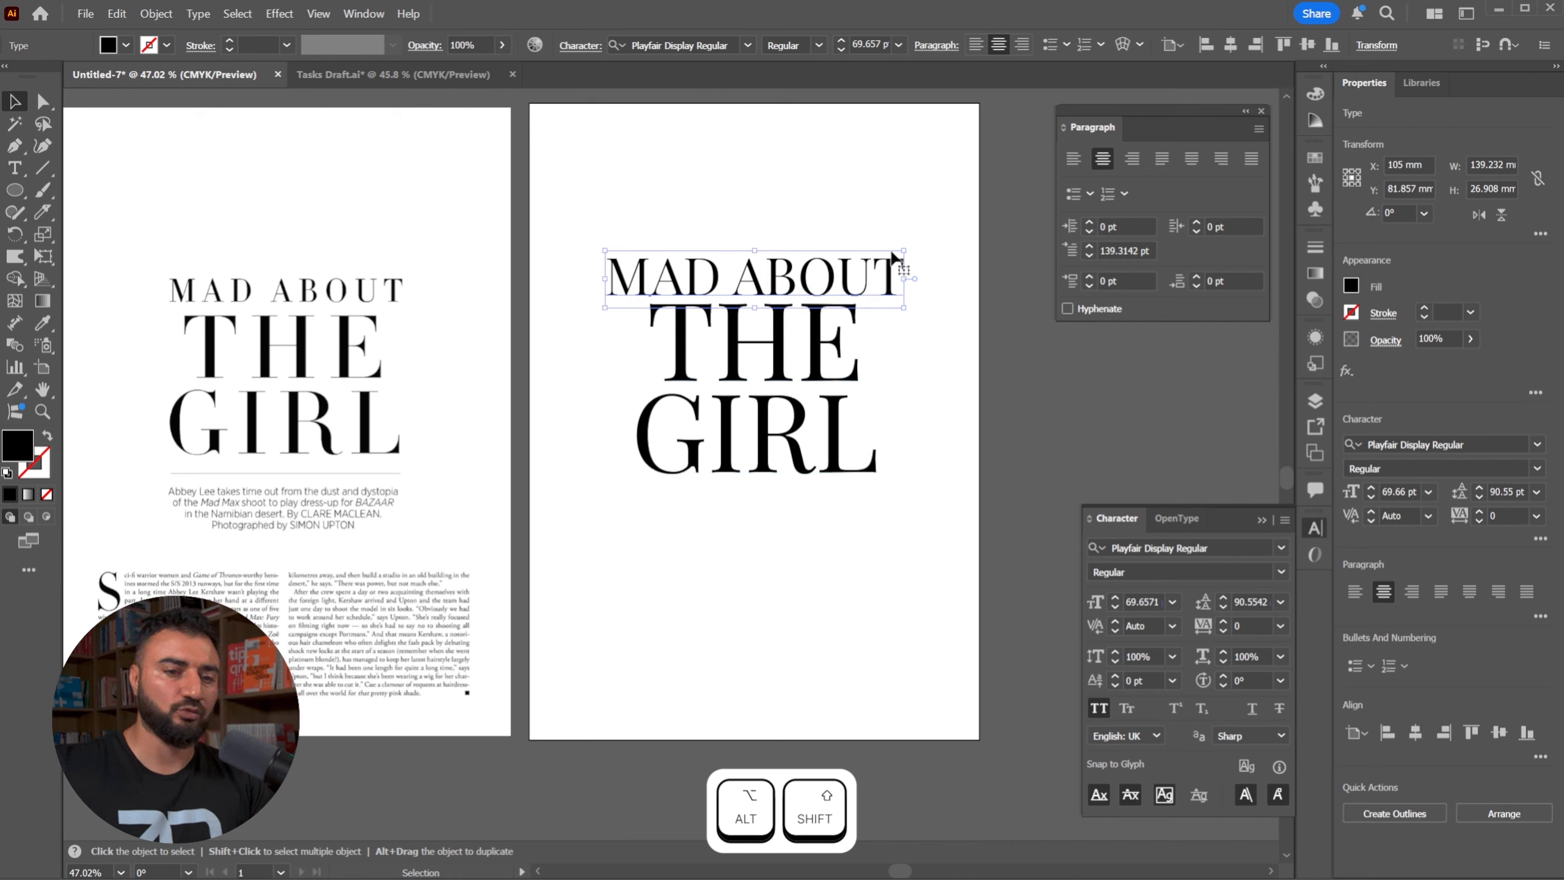
{"action": "left_click_drag", "start_coordinate": [904, 251], "coordinate": [690, 517]}
Move the whole heading straight up by about 36 mm.
{"action": "left_click", "coordinate": [932, 232]}
{"action": "left_click_drag", "start_coordinate": [778, 364], "coordinate": [778, 291]}
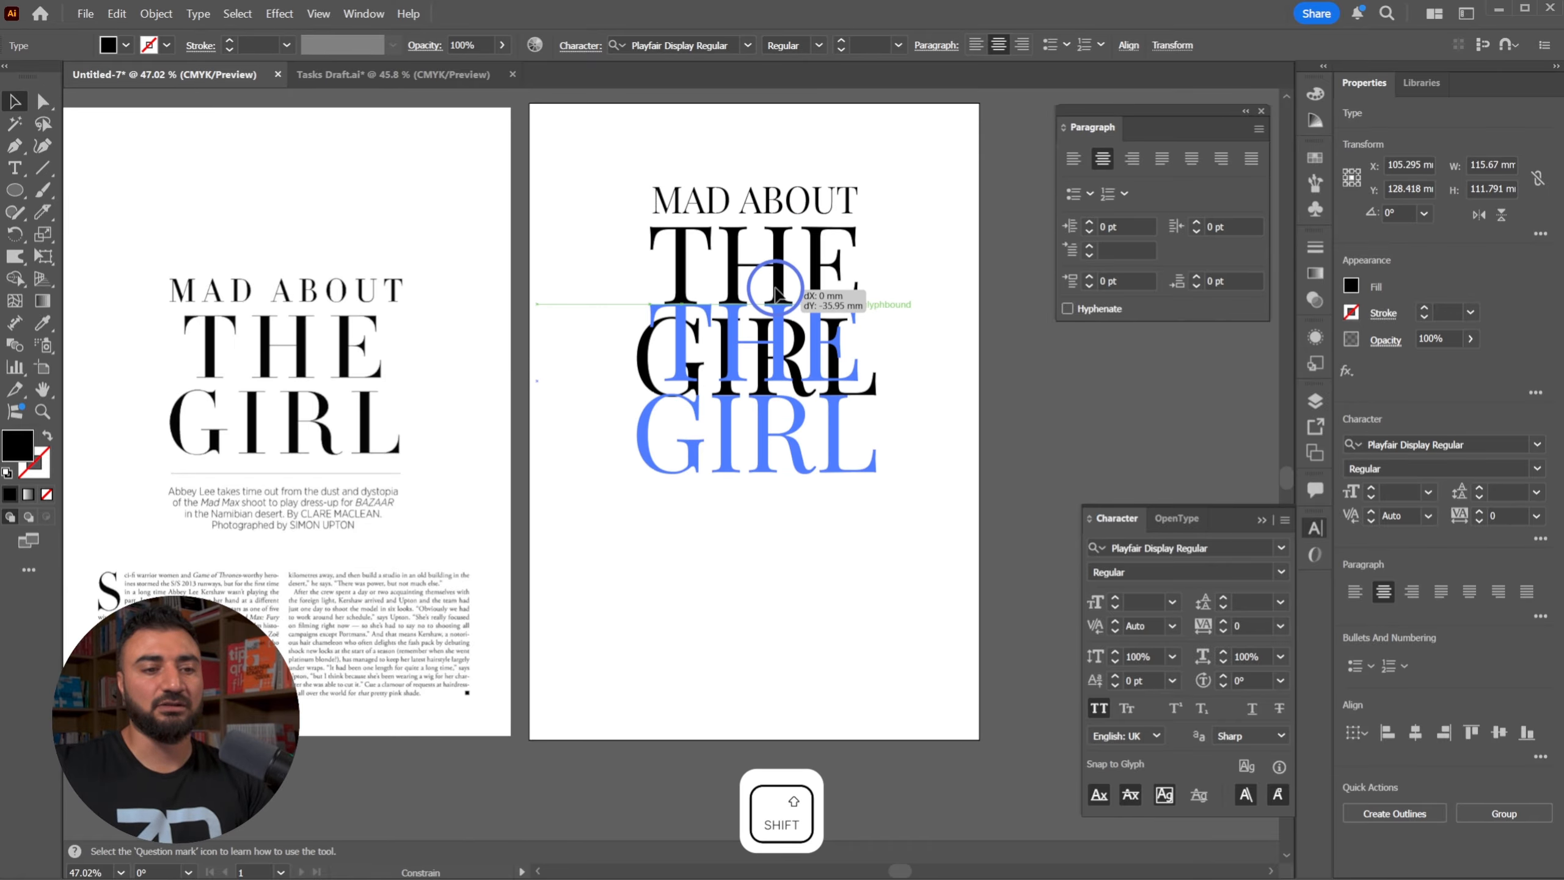
{"action": "left_click", "coordinate": [885, 349]}
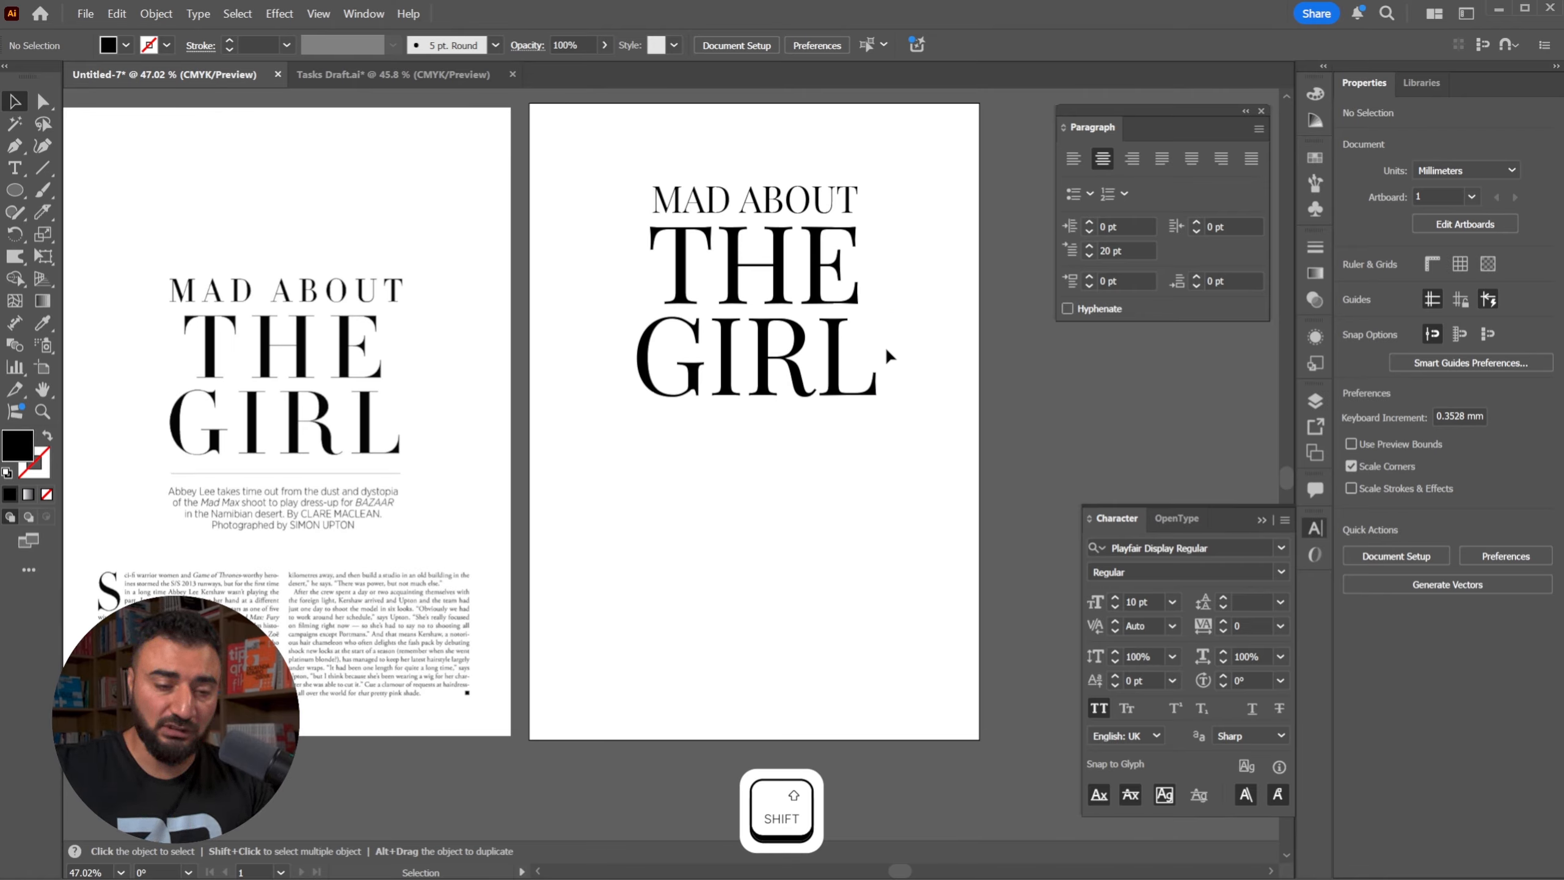
Draw a horizontal line about 118 mm long below the heading with a 0.5 pt stroke.
{"action": "key", "text": "backslash"}
{"action": "left_click_drag", "start_coordinate": [640, 445], "coordinate": [893, 449]}
{"action": "left_click", "coordinate": [231, 41]}
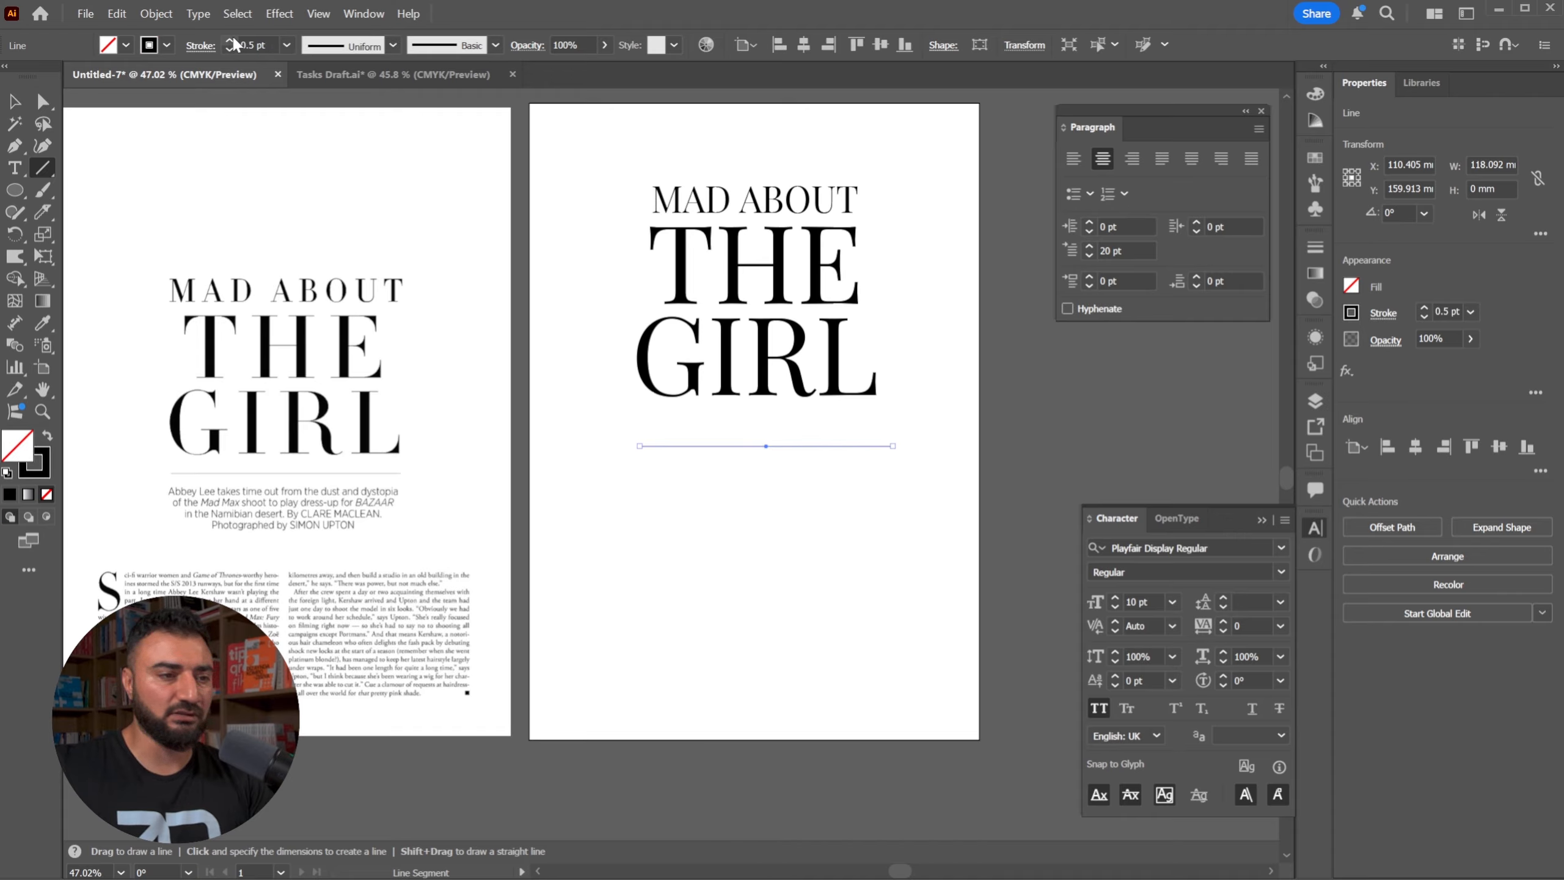
Center the line horizontally on the artboard and nudge it up closer to "GIRL", to about Y 149 mm.
{"action": "key", "text": "v"}
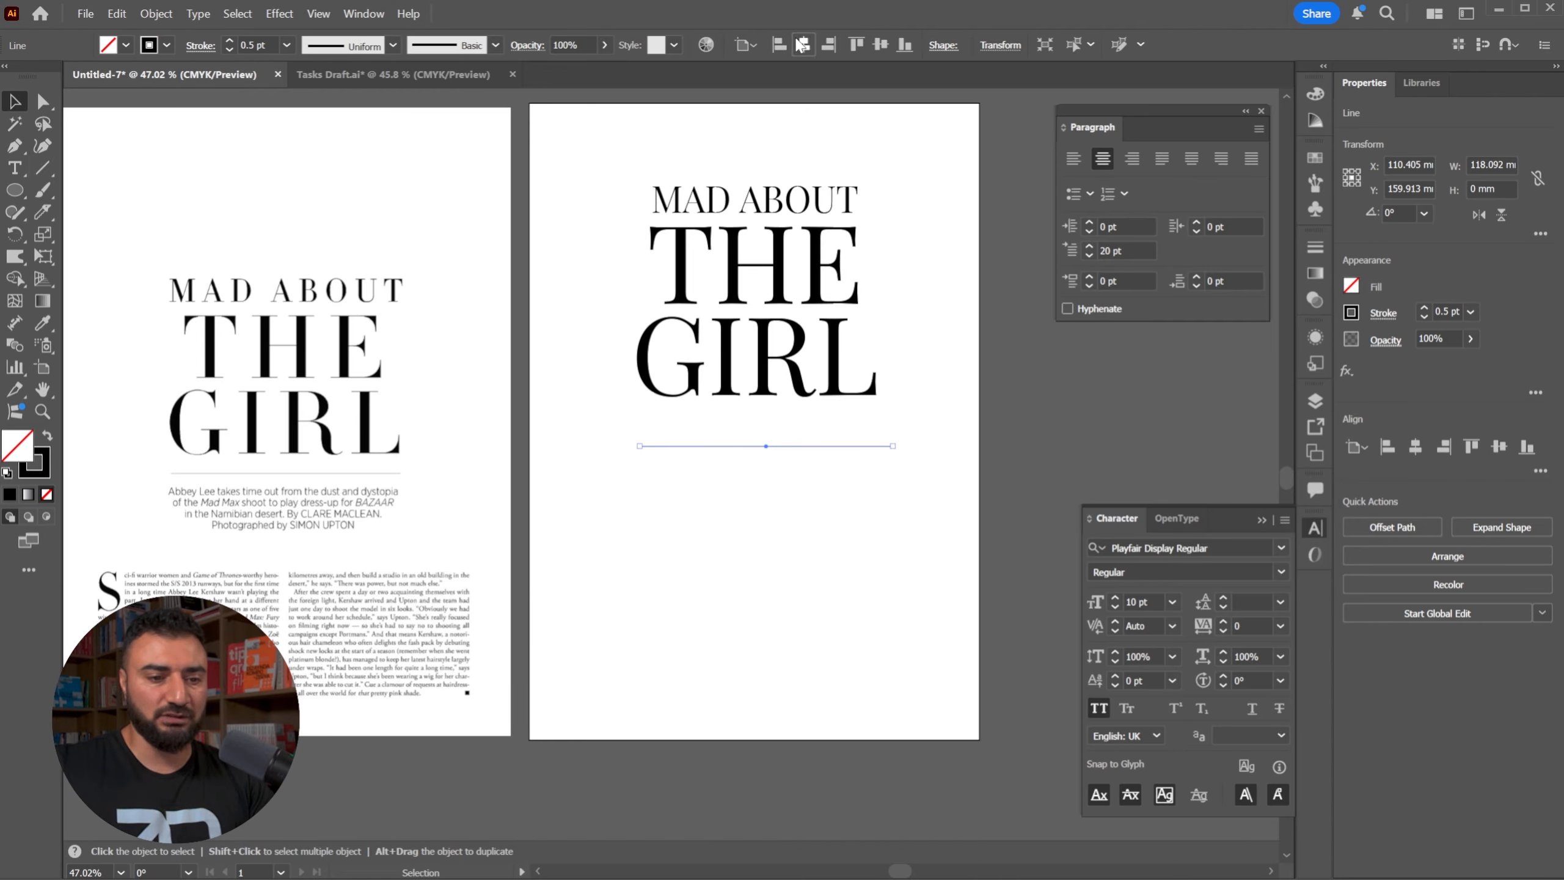
{"action": "left_click", "coordinate": [802, 45]}
{"action": "key", "text": "shift+Up"}
{"action": "key", "text": "shift+Up"}
{"action": "key", "text": "shift+Up"}
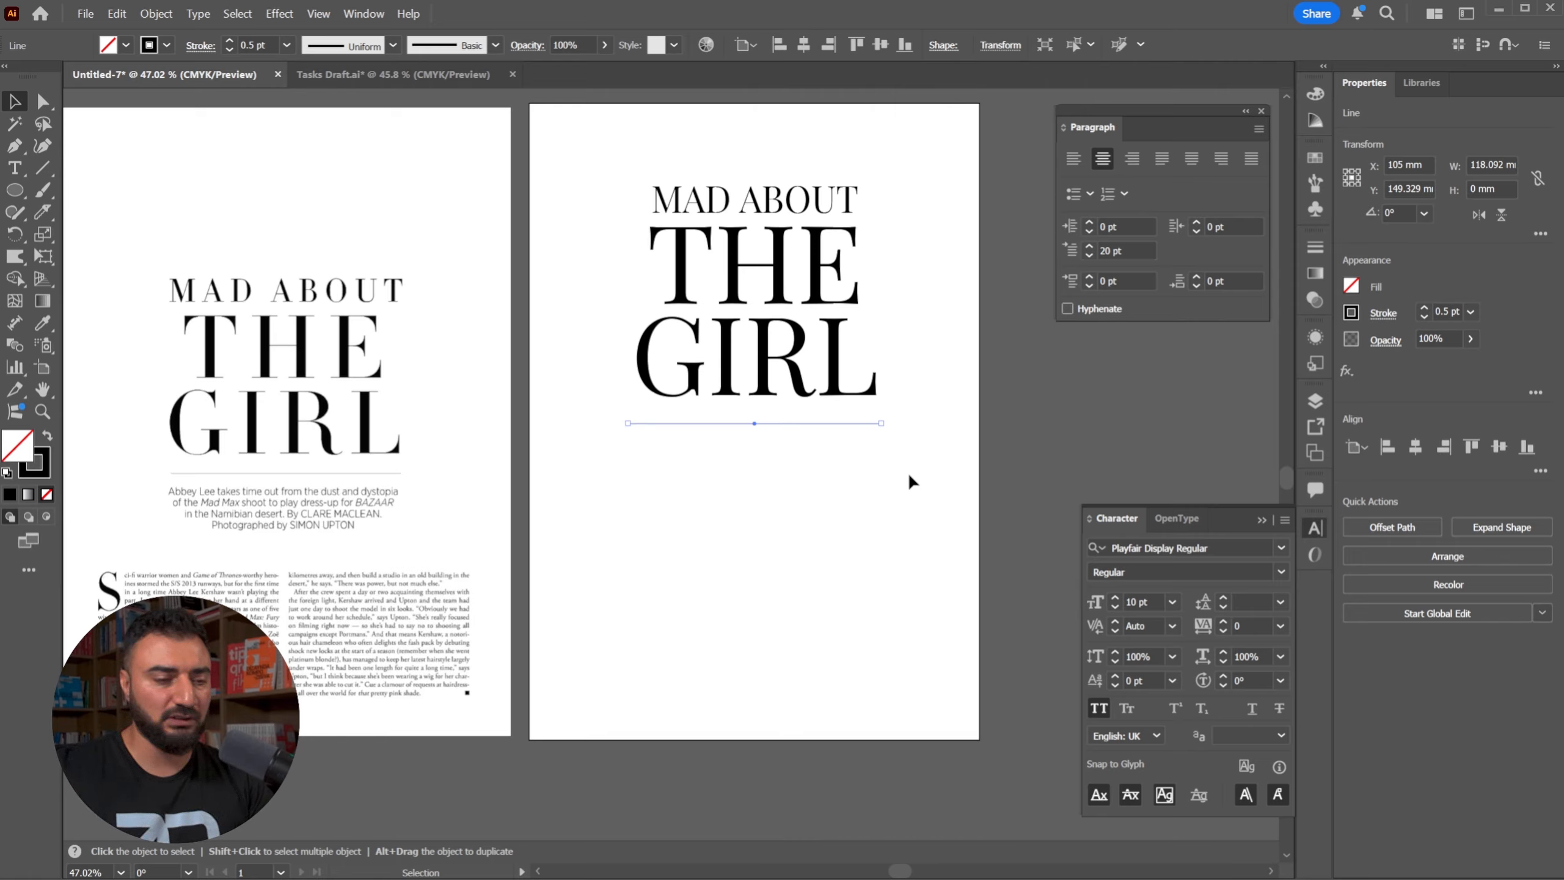
{"action": "left_click", "coordinate": [775, 496]}
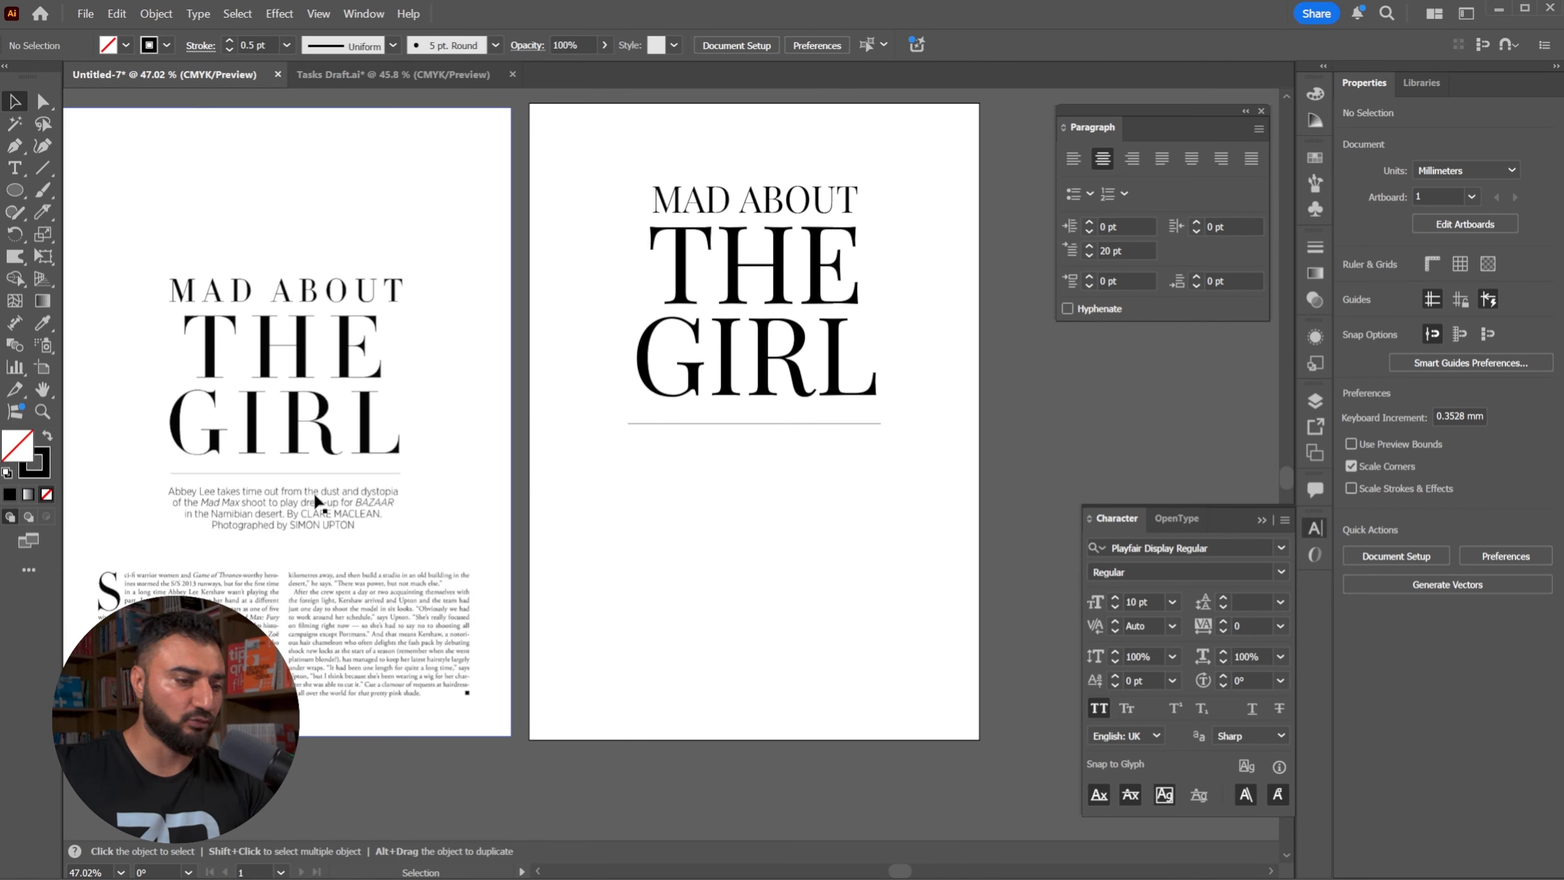
Add a placeholder text frame about 117 by 40 mm below the line, set in Helvetica Neue with Auto leading.
{"action": "left_click_drag", "start_coordinate": [15, 168], "coordinate": [96, 171]}
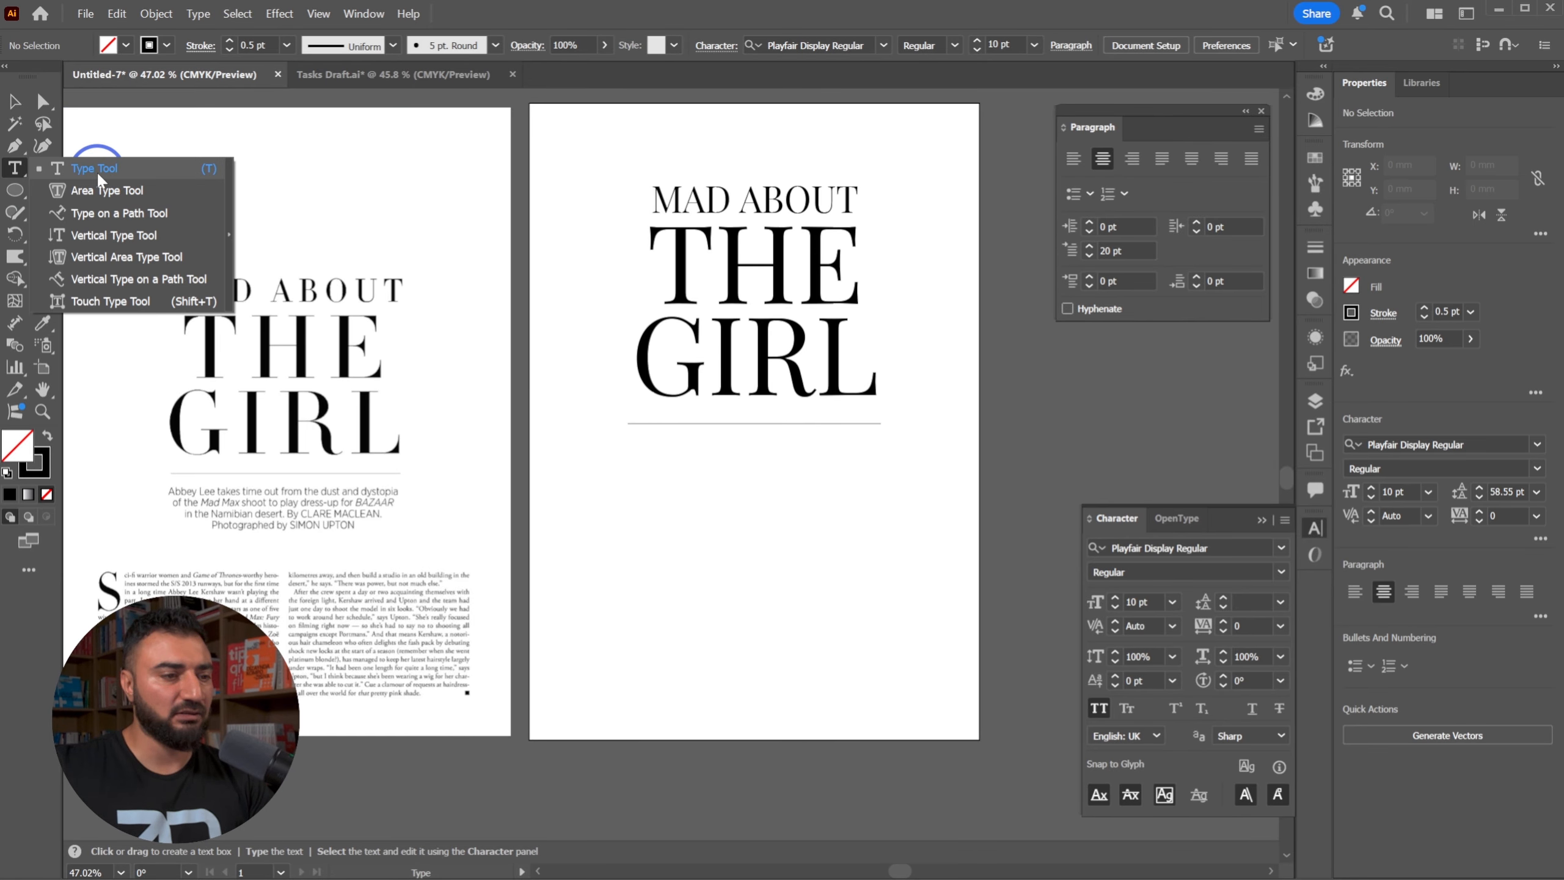
{"action": "left_click_drag", "start_coordinate": [650, 459], "coordinate": [883, 533]}
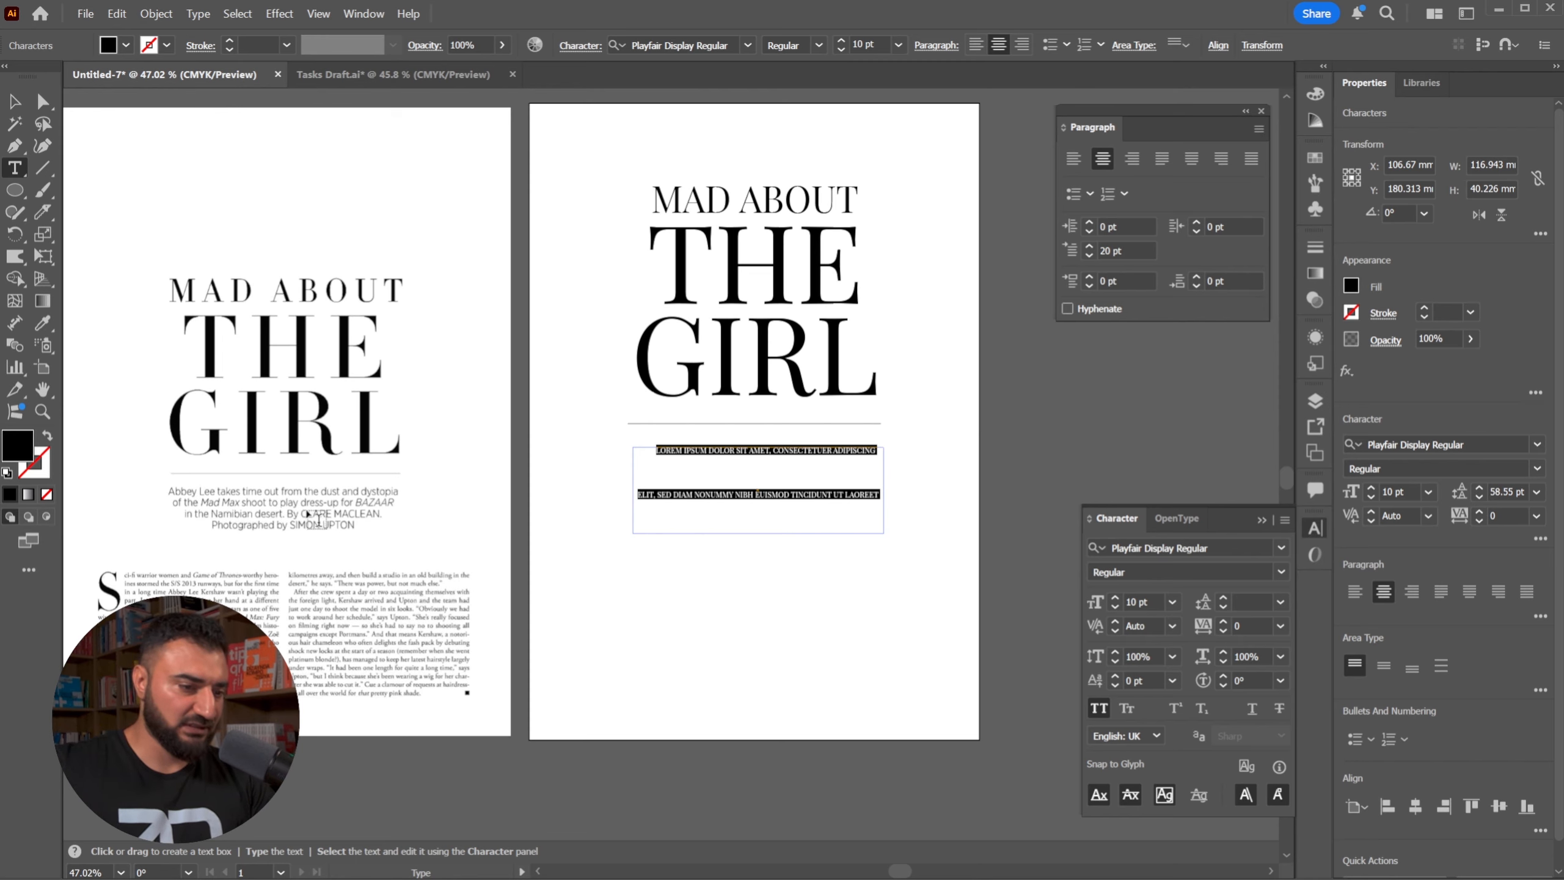
{"action": "left_click", "coordinate": [747, 45]}
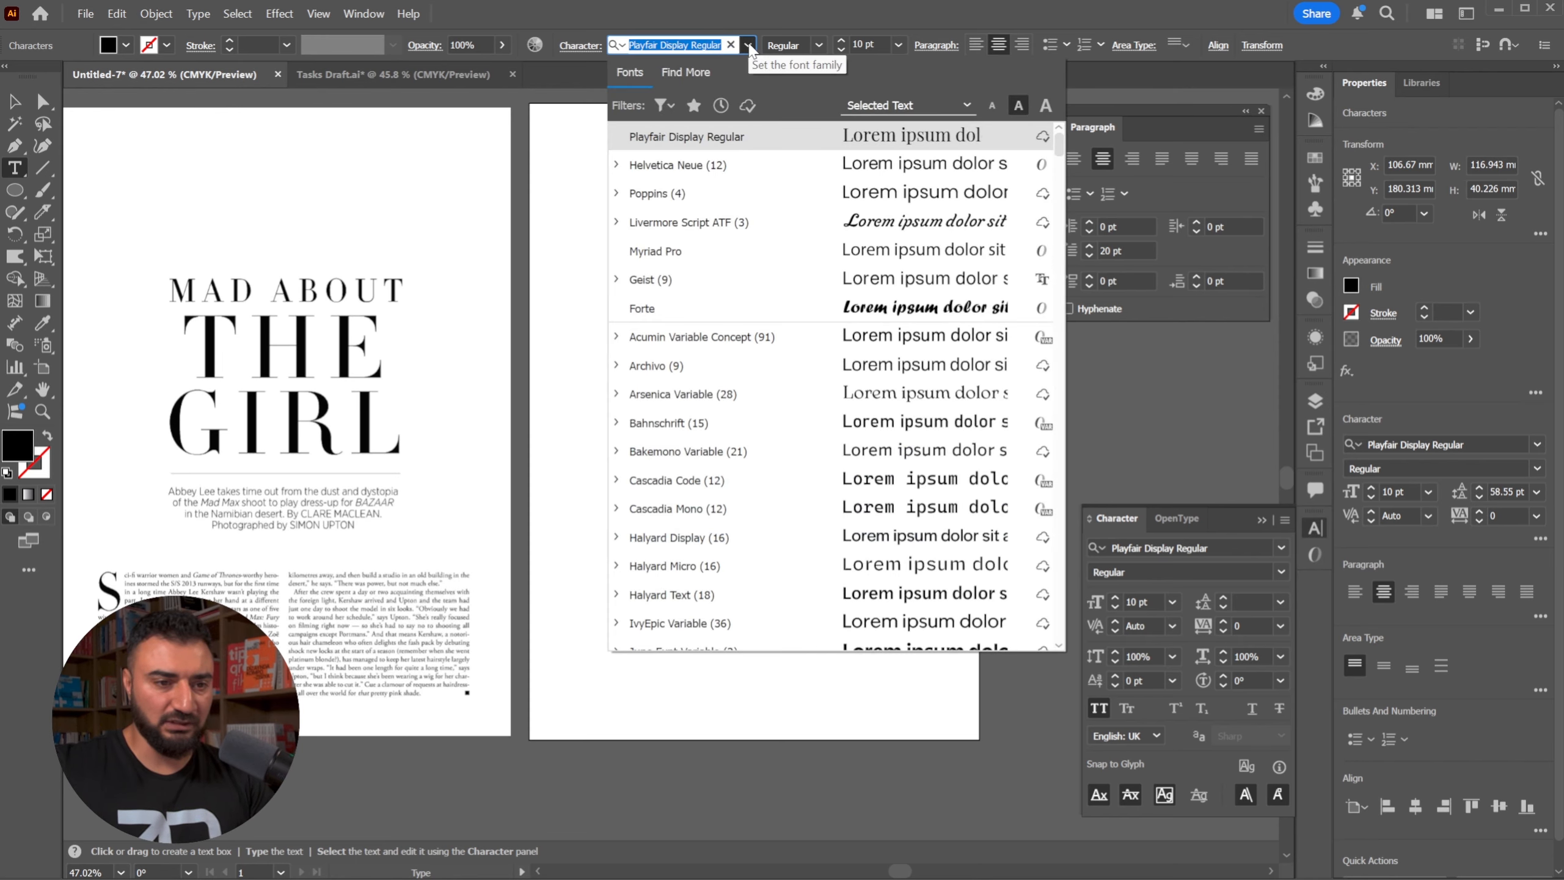
{"action": "left_click", "coordinate": [689, 168]}
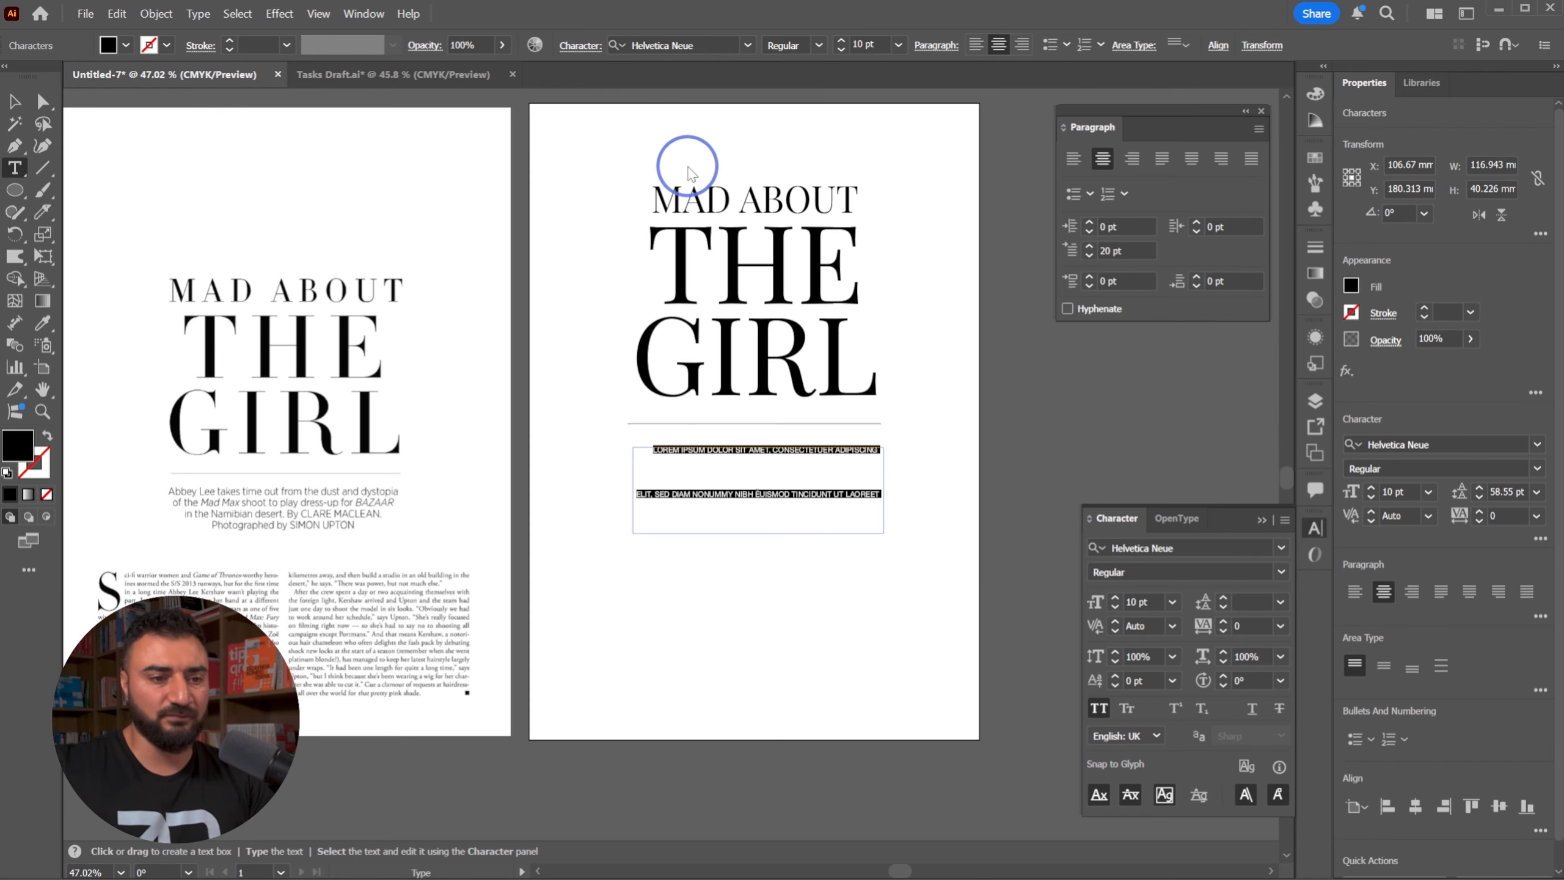
{"action": "left_click", "coordinate": [1281, 601]}
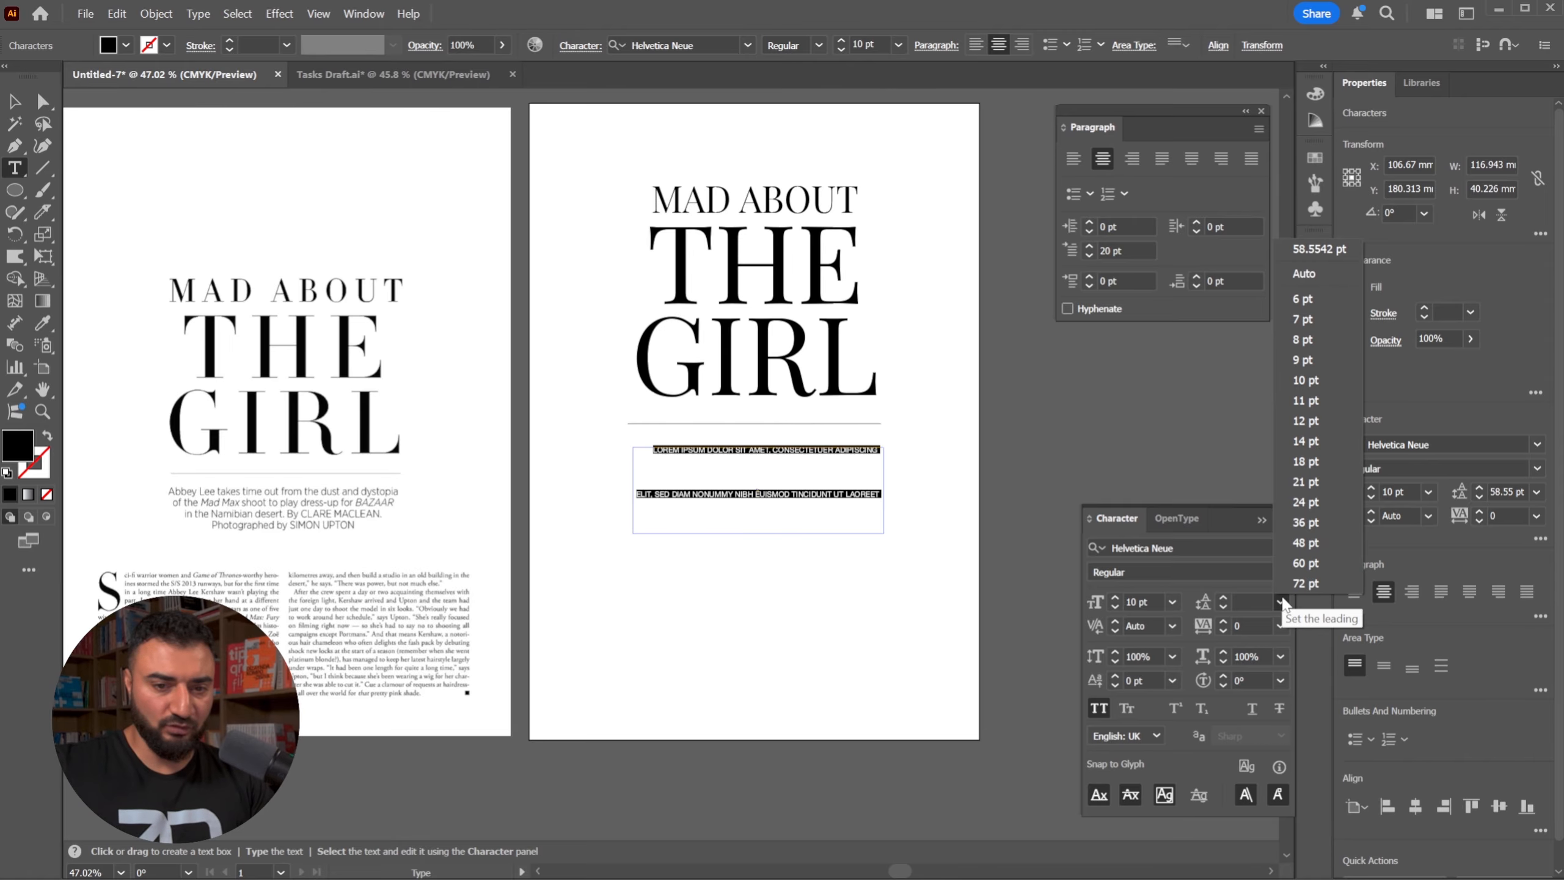
{"action": "left_click", "coordinate": [1298, 273]}
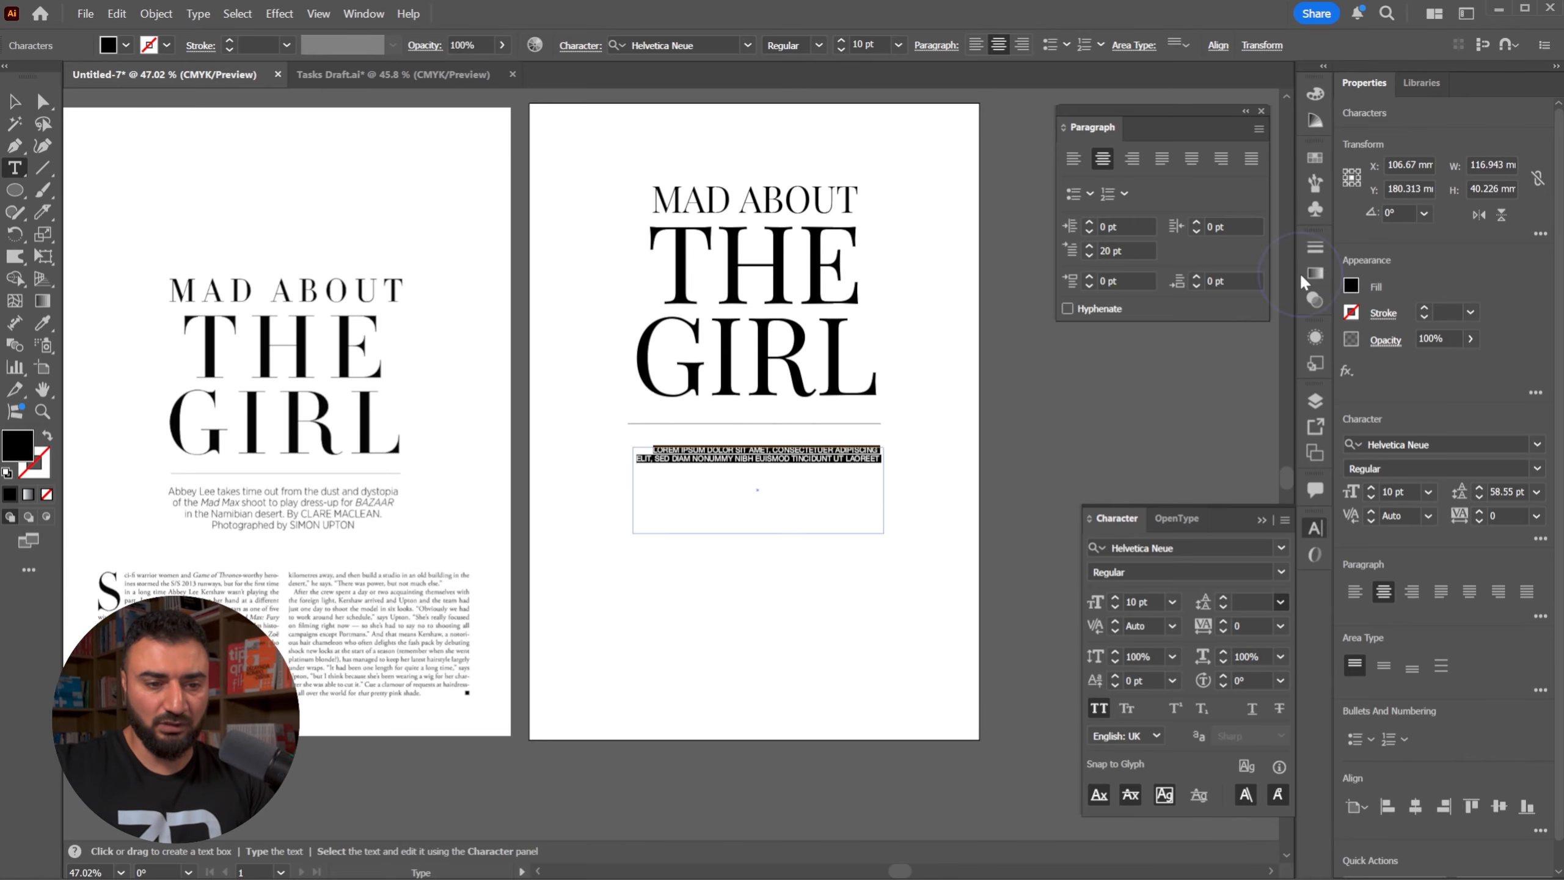
{"action": "key", "text": "Escape"}
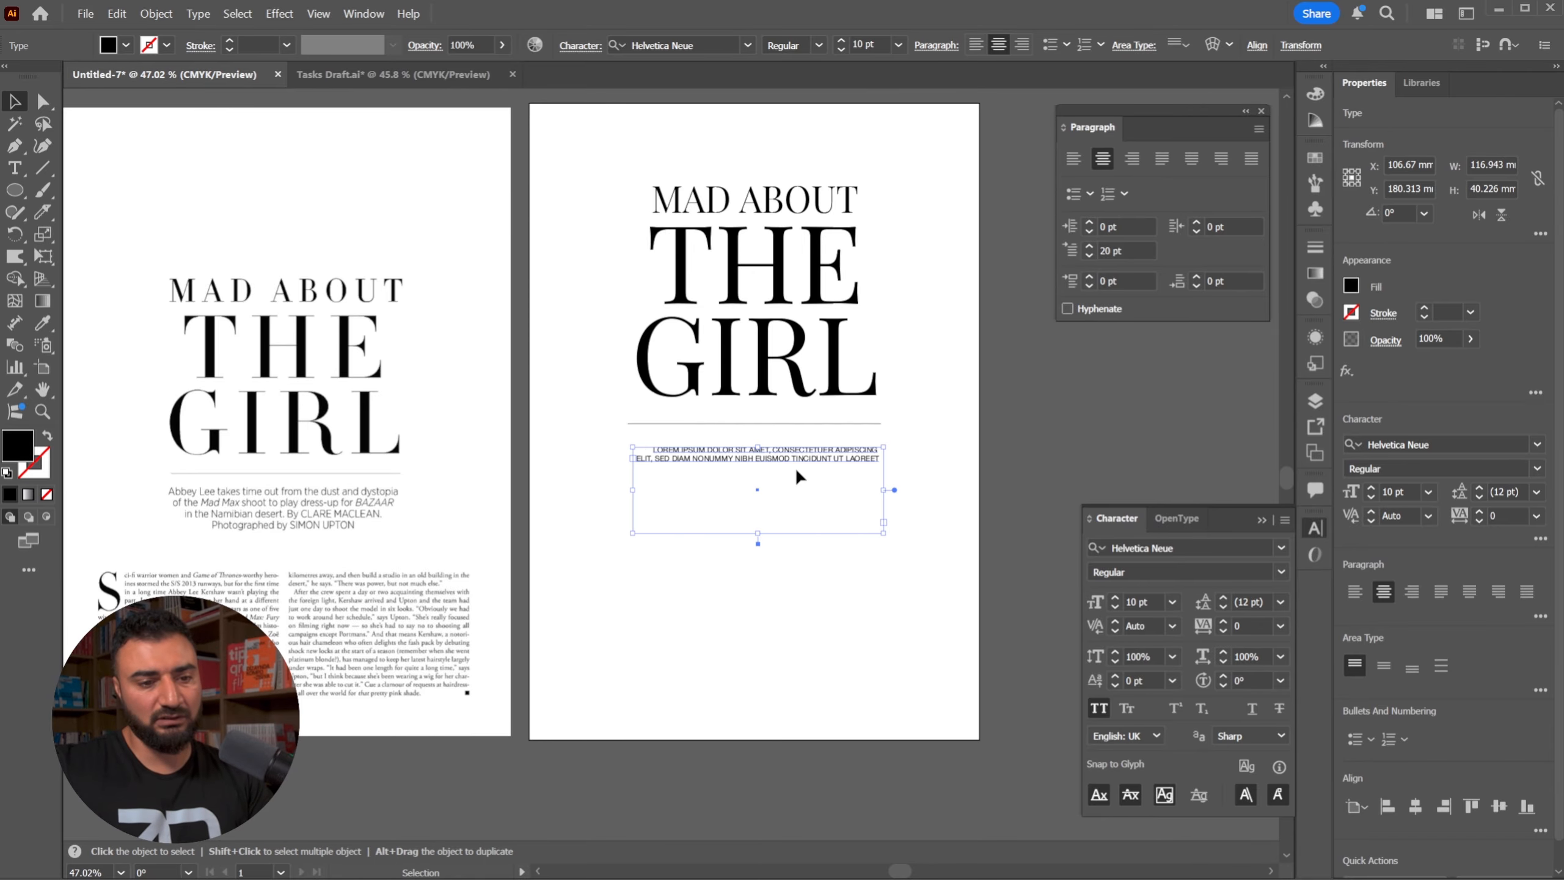
Narrow the placeholder text frame evenly from both sides to about 76 mm wide.
{"action": "key", "text": "z"}
{"action": "left_click_drag", "start_coordinate": [734, 491], "coordinate": [814, 435]}
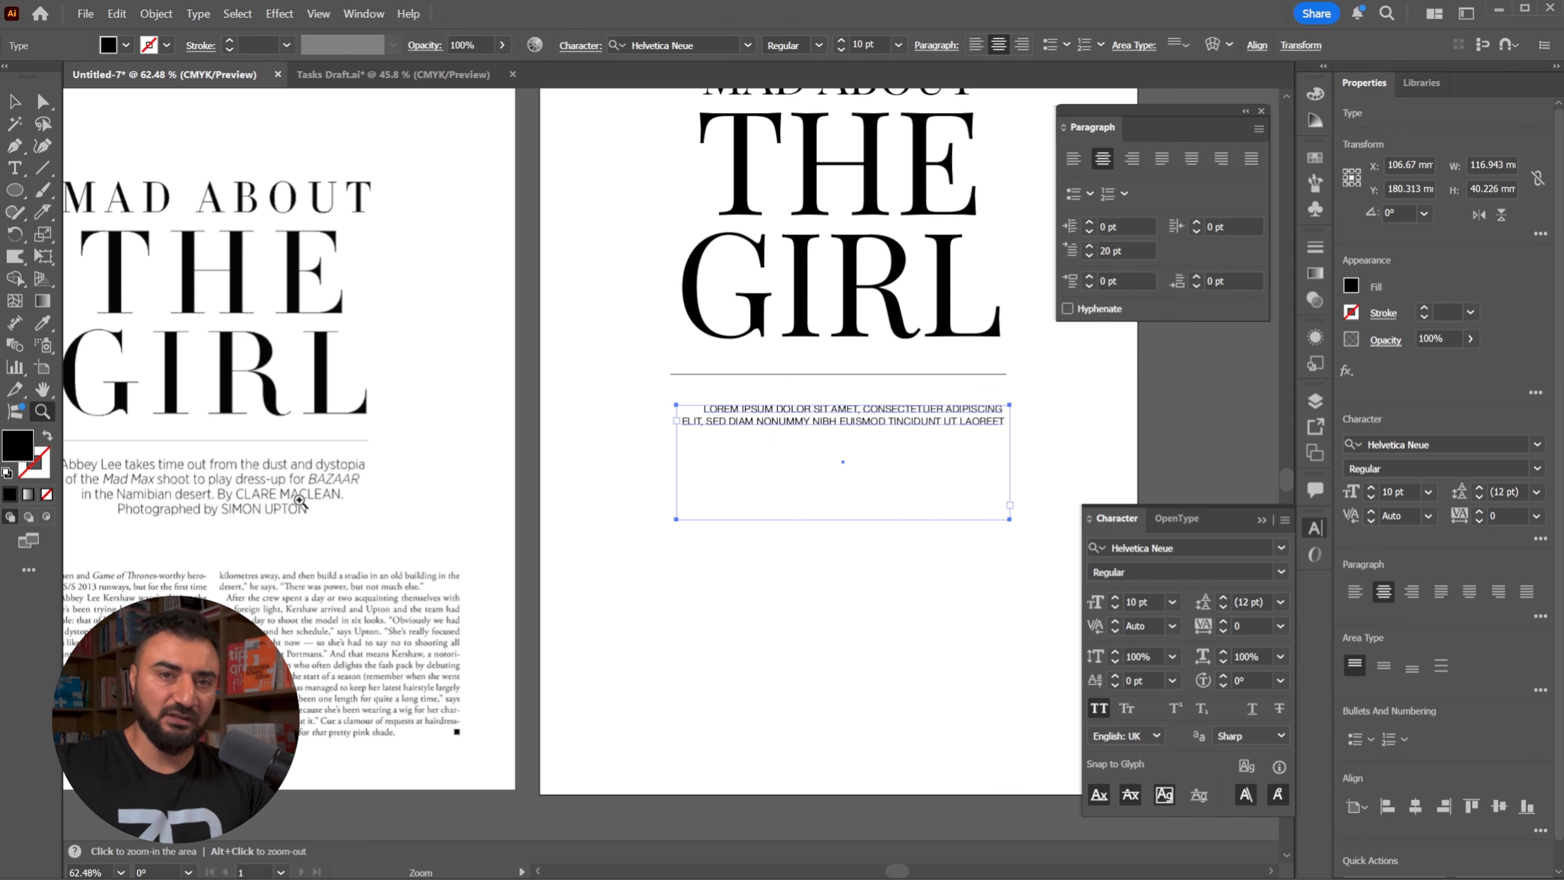
{"action": "left_click_drag", "start_coordinate": [339, 523], "coordinate": [494, 505]}
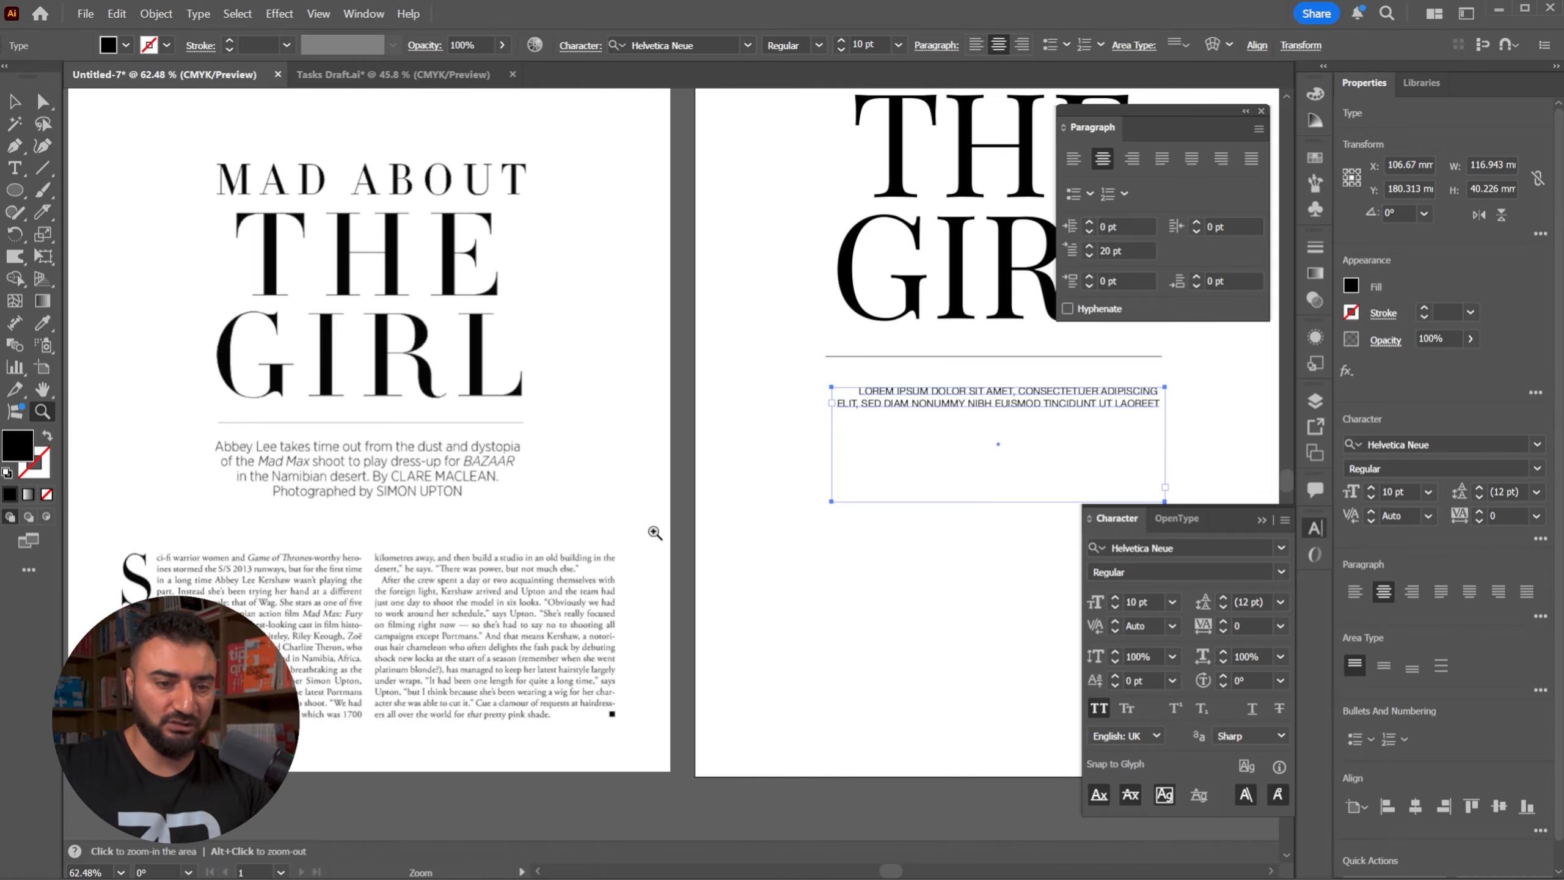
{"action": "left_click_drag", "start_coordinate": [1073, 419], "coordinate": [861, 439]}
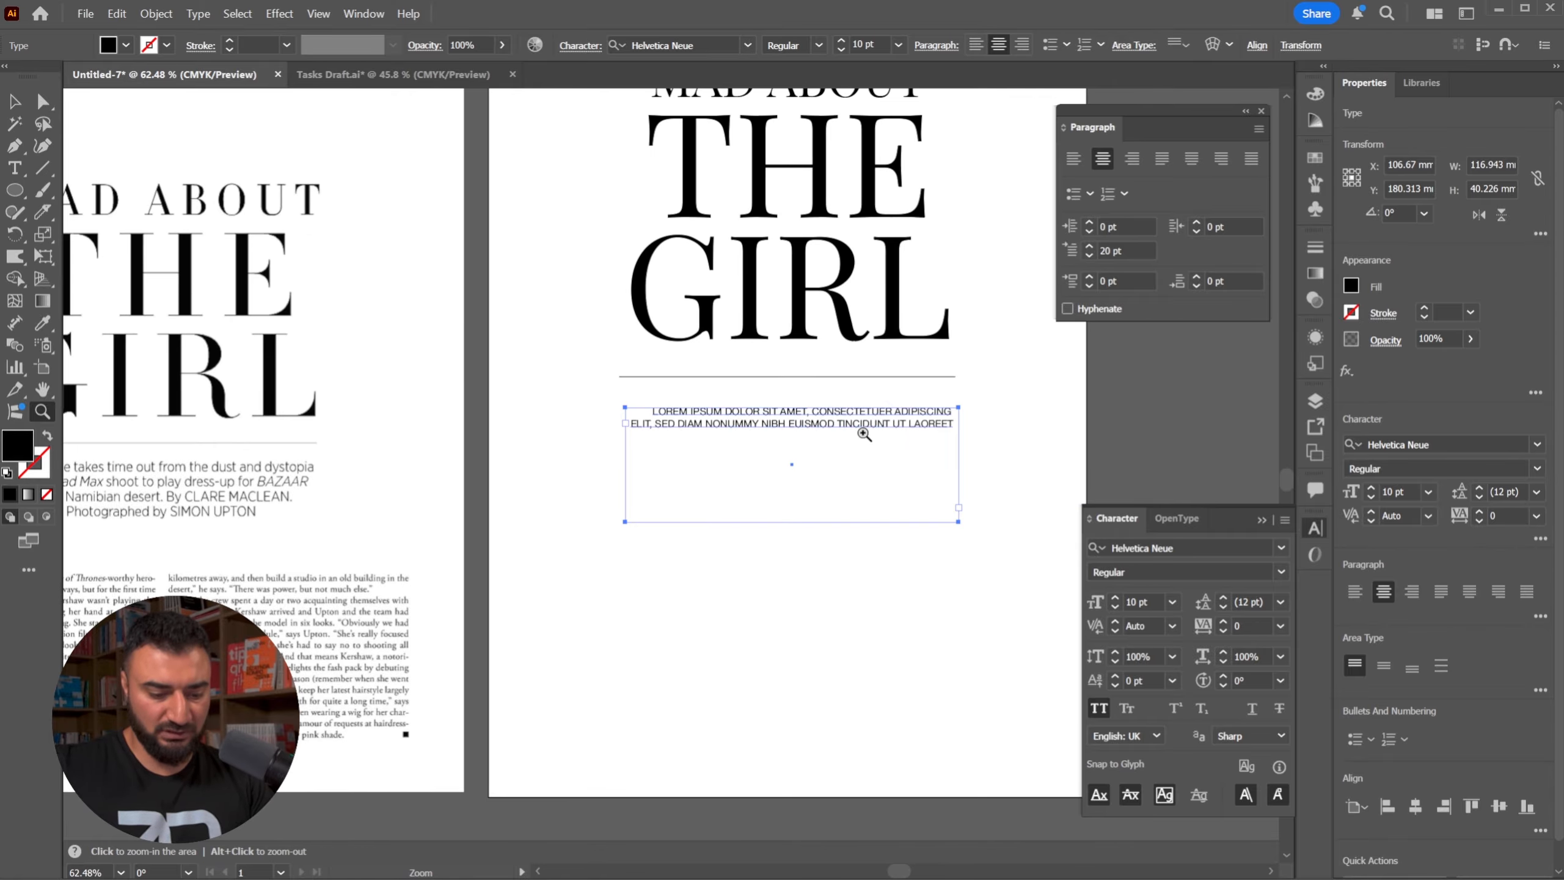
{"action": "key", "text": "v"}
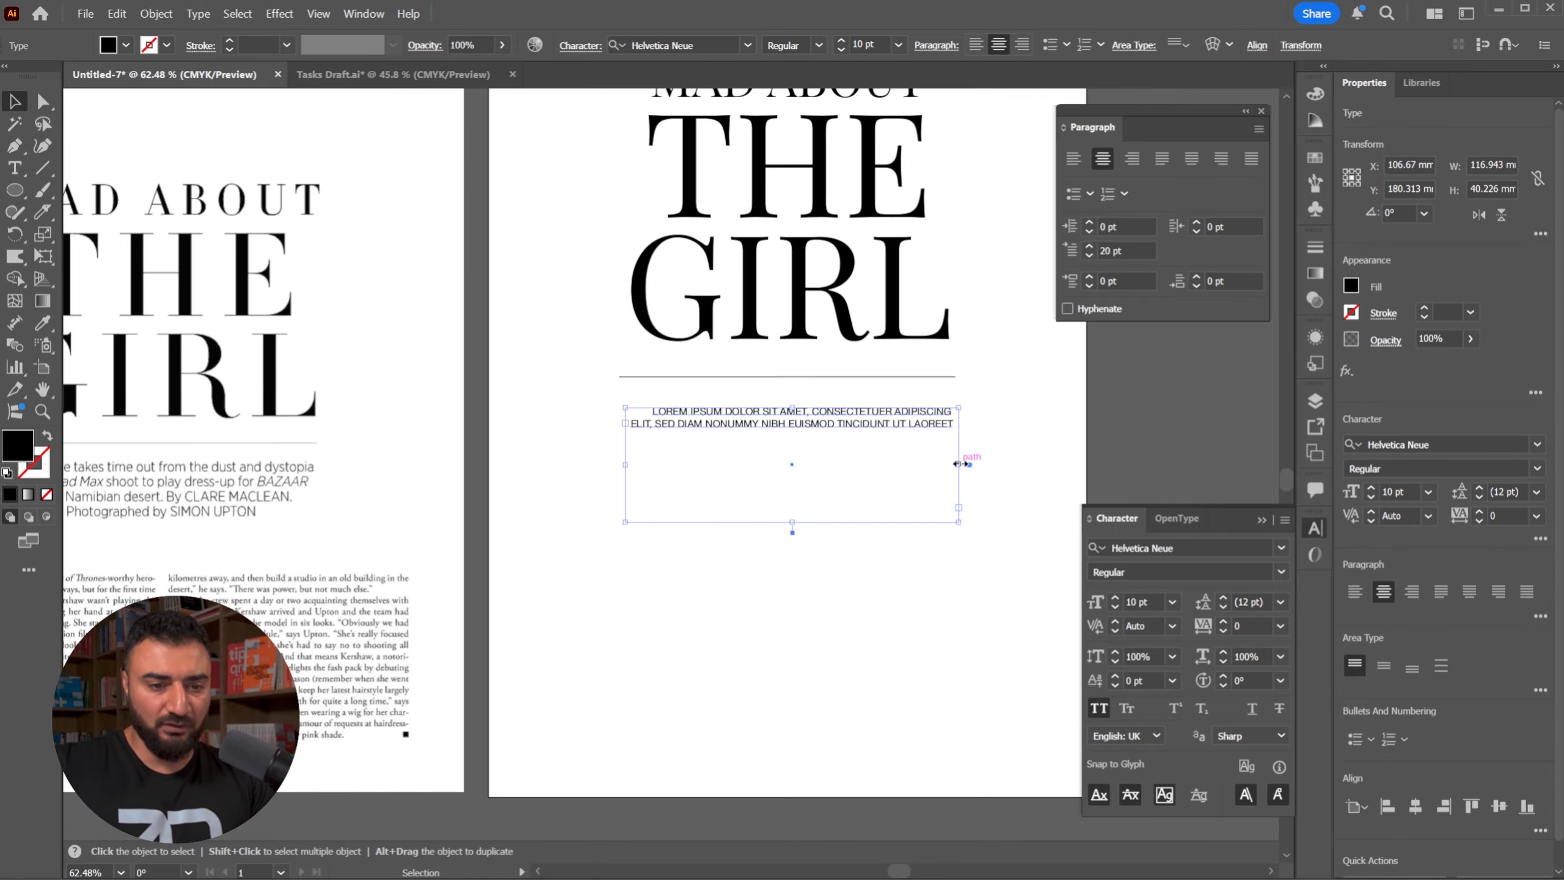
{"action": "left_click_drag", "start_coordinate": [960, 463], "coordinate": [901, 464]}
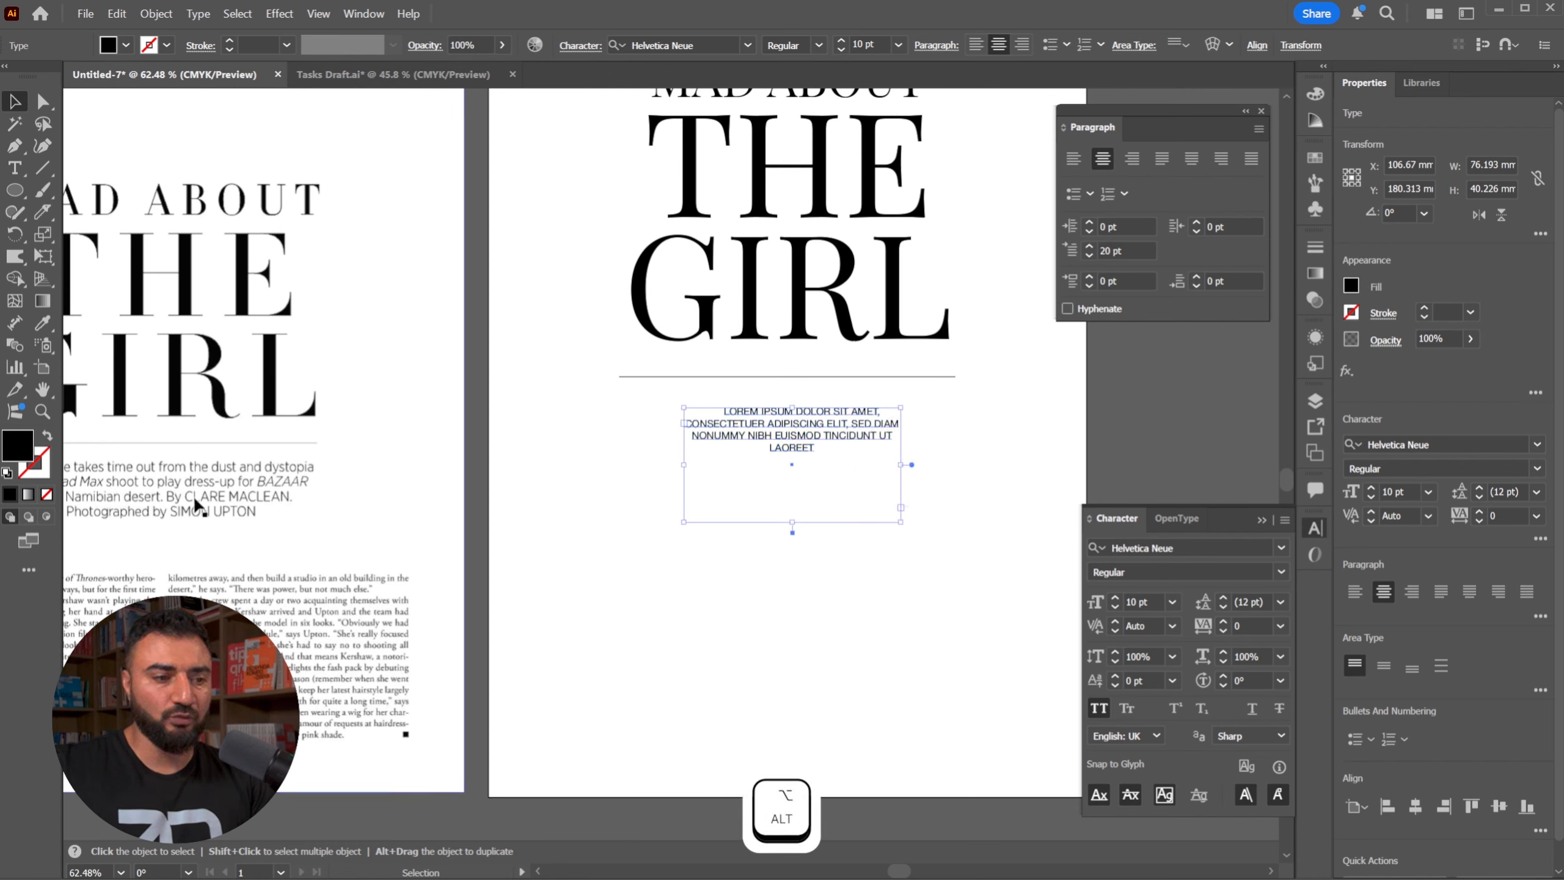
Turn off All Caps for the placeholder text and set its font size to 14 pt.
{"action": "left_click", "coordinate": [1100, 709]}
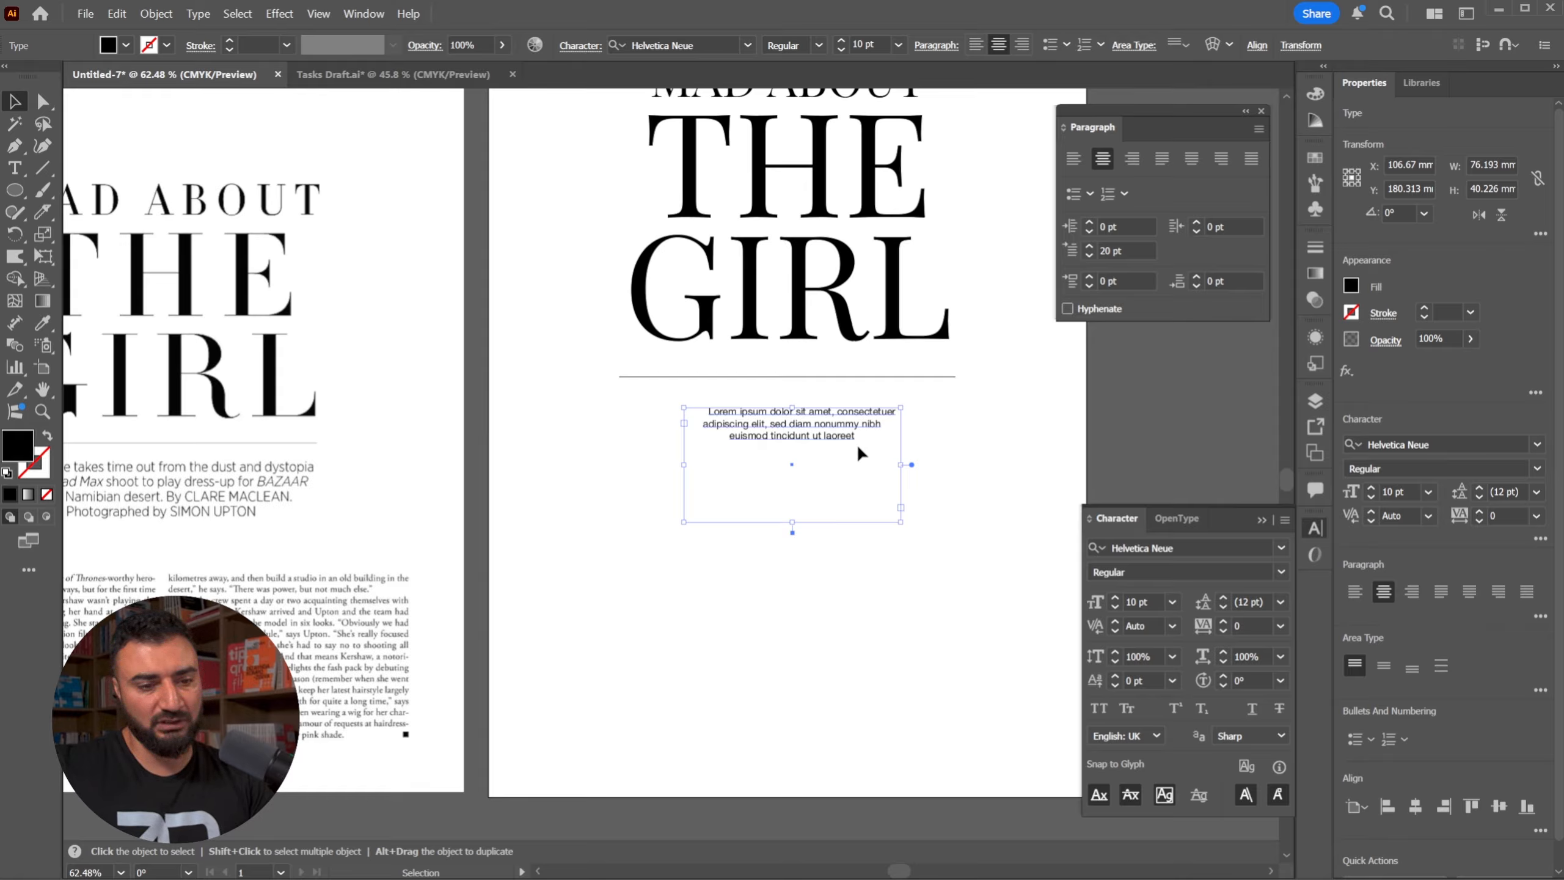
{"action": "left_click", "coordinate": [1116, 597]}
{"action": "left_click", "coordinate": [1116, 596]}
{"action": "left_click", "coordinate": [1115, 596]}
{"action": "left_click", "coordinate": [1115, 596]}
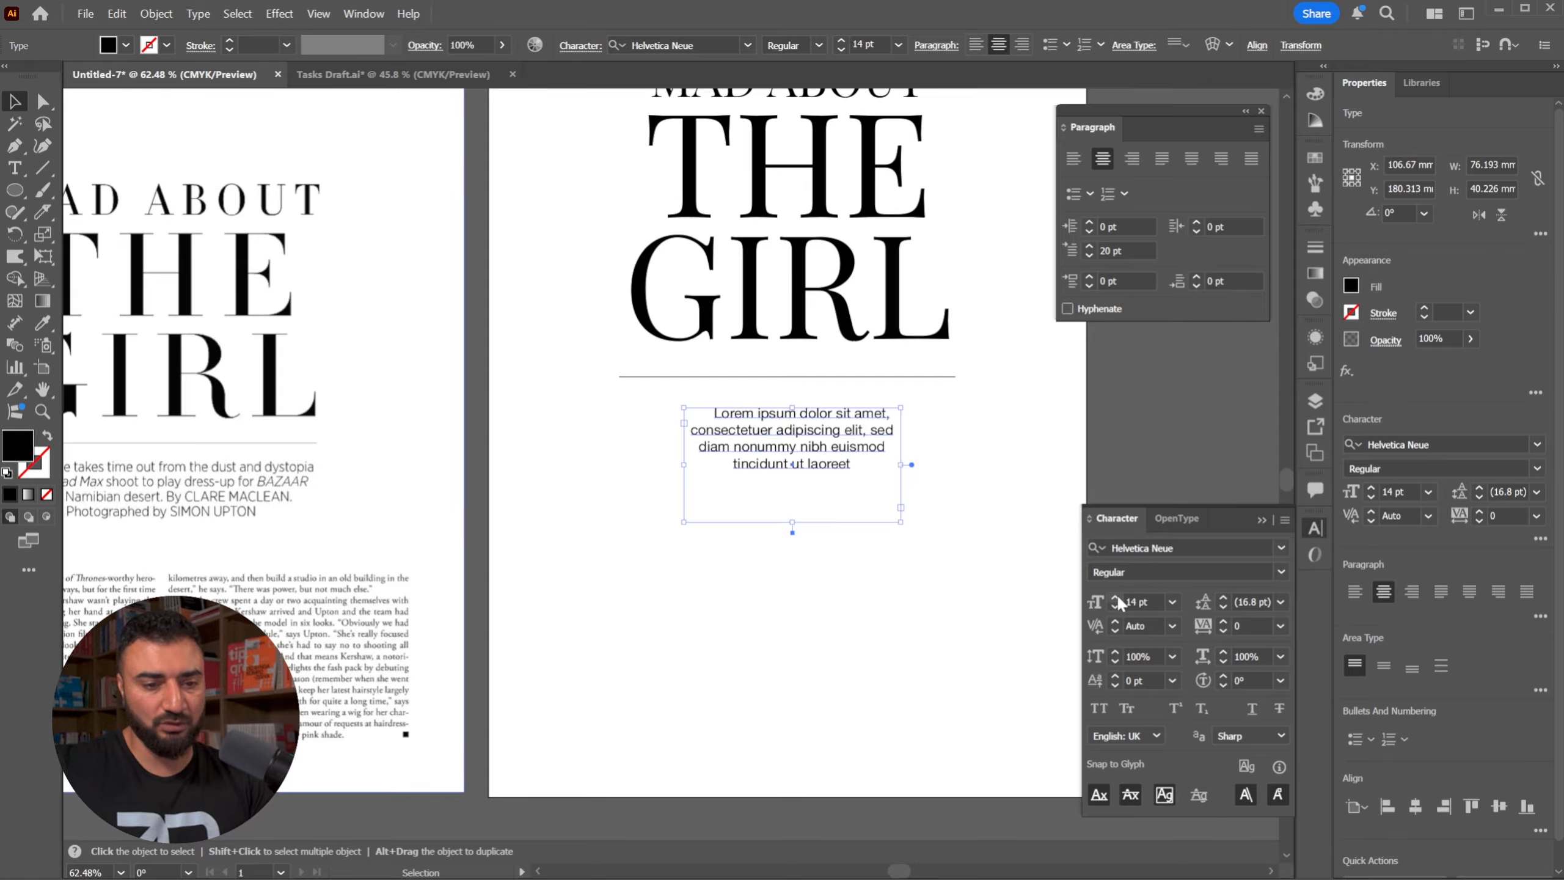
Widen the placeholder text frame evenly to about 105 mm and move it slightly up toward the line.
{"action": "left_click_drag", "start_coordinate": [899, 468], "coordinate": [947, 468]}
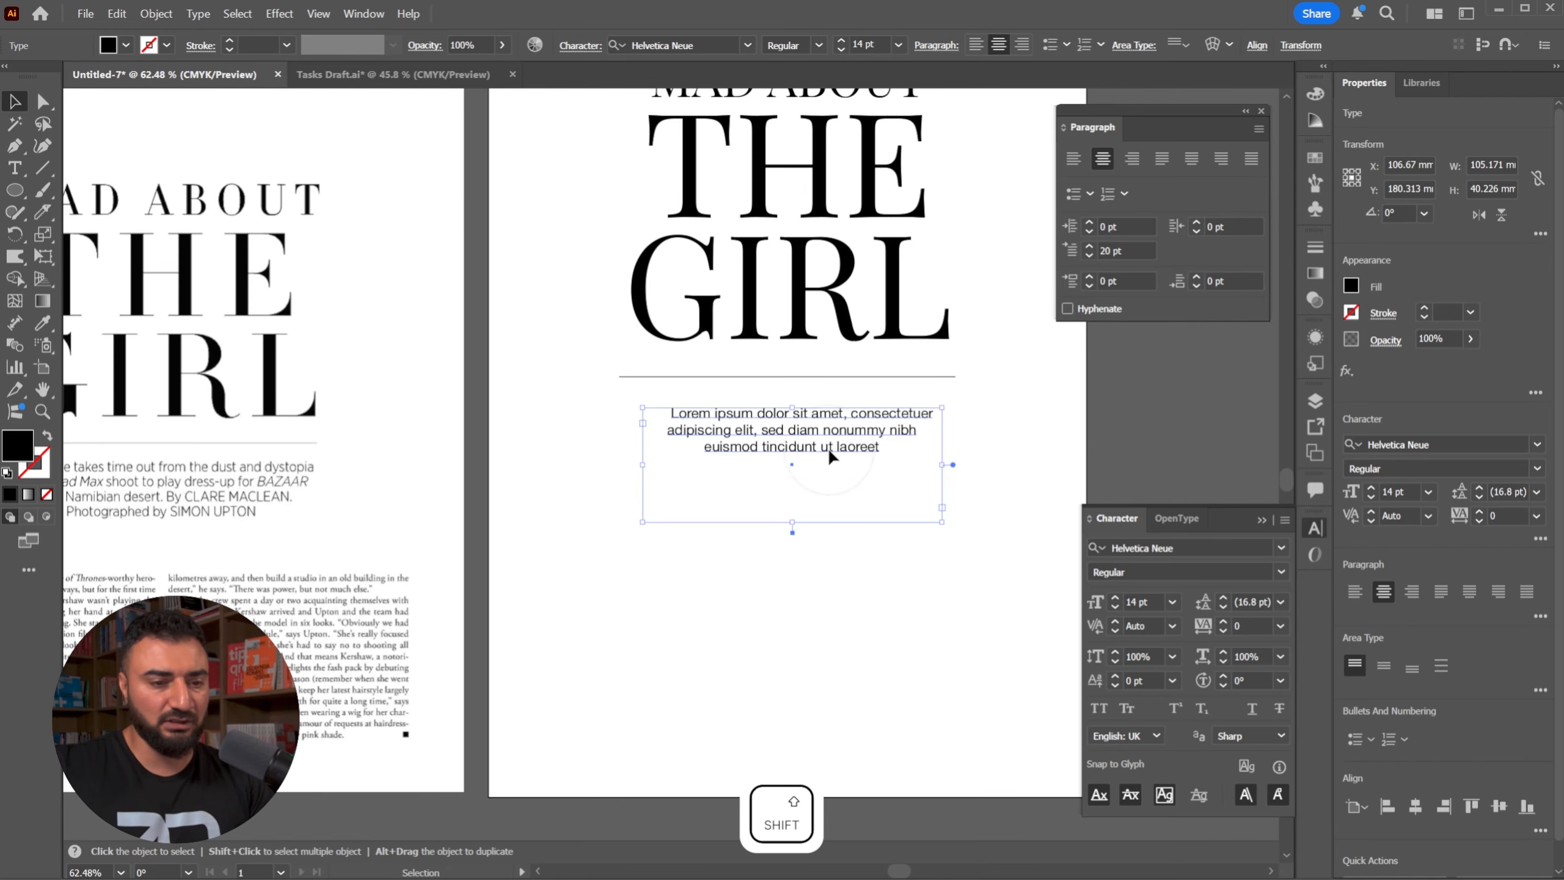
{"action": "left_click_drag", "start_coordinate": [830, 452], "coordinate": [830, 440]}
{"action": "left_click", "coordinate": [1050, 389]}
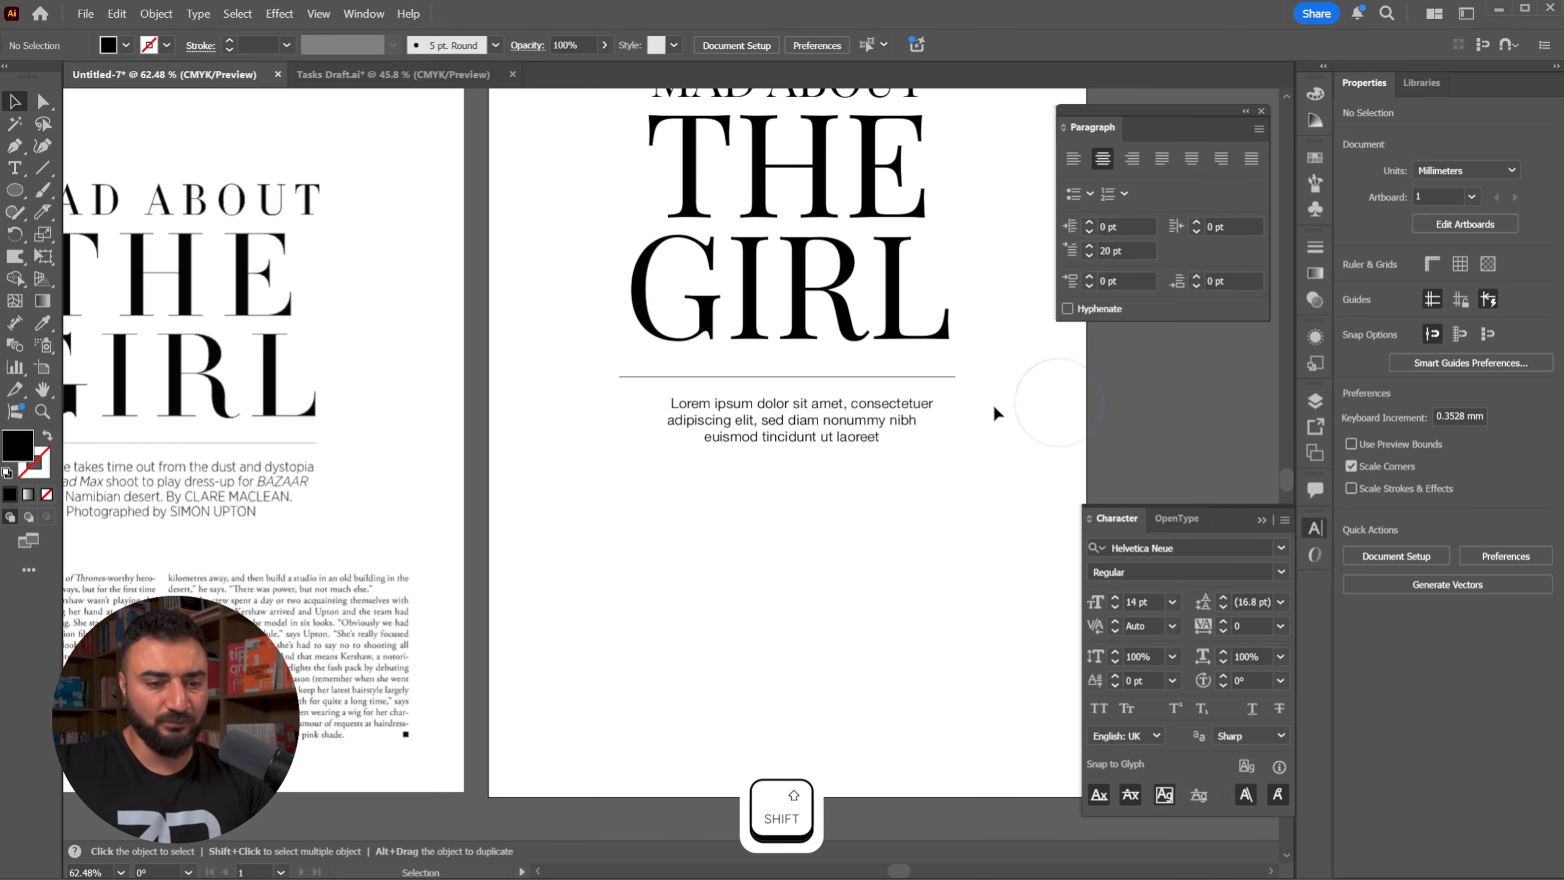
Add a large body-text frame with placeholder text, about 211 by 178 mm, below the intro paragraph.
{"action": "key", "text": "z"}
{"action": "left_click_drag", "start_coordinate": [1035, 384], "coordinate": [996, 386]}
{"action": "key", "text": "space"}
{"action": "left_click_drag", "start_coordinate": [922, 313], "coordinate": [873, 324]}
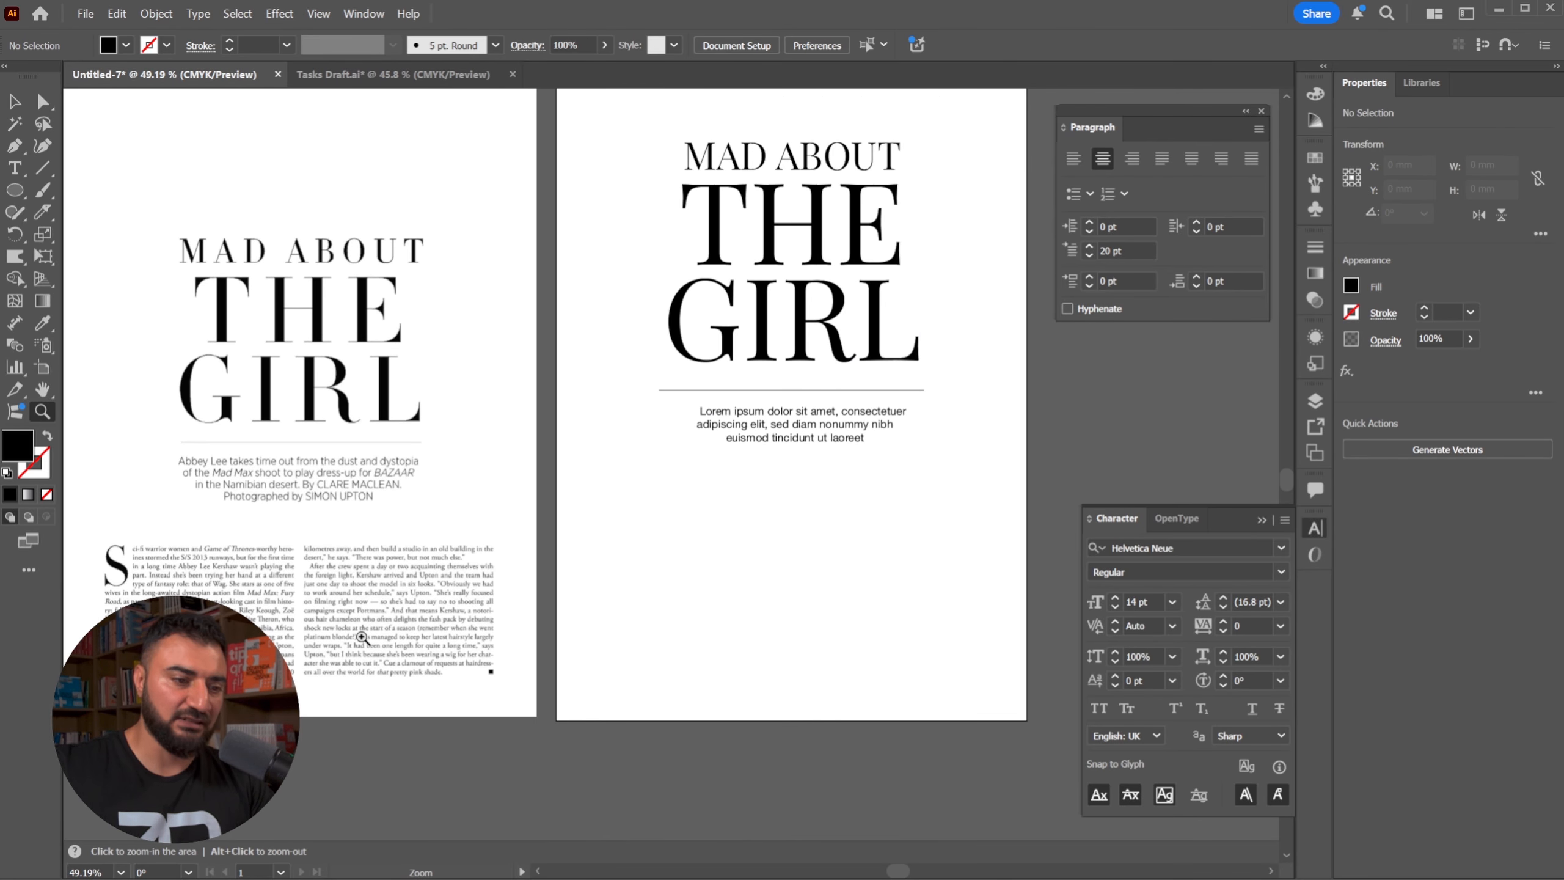
{"action": "left_click", "coordinate": [14, 168]}
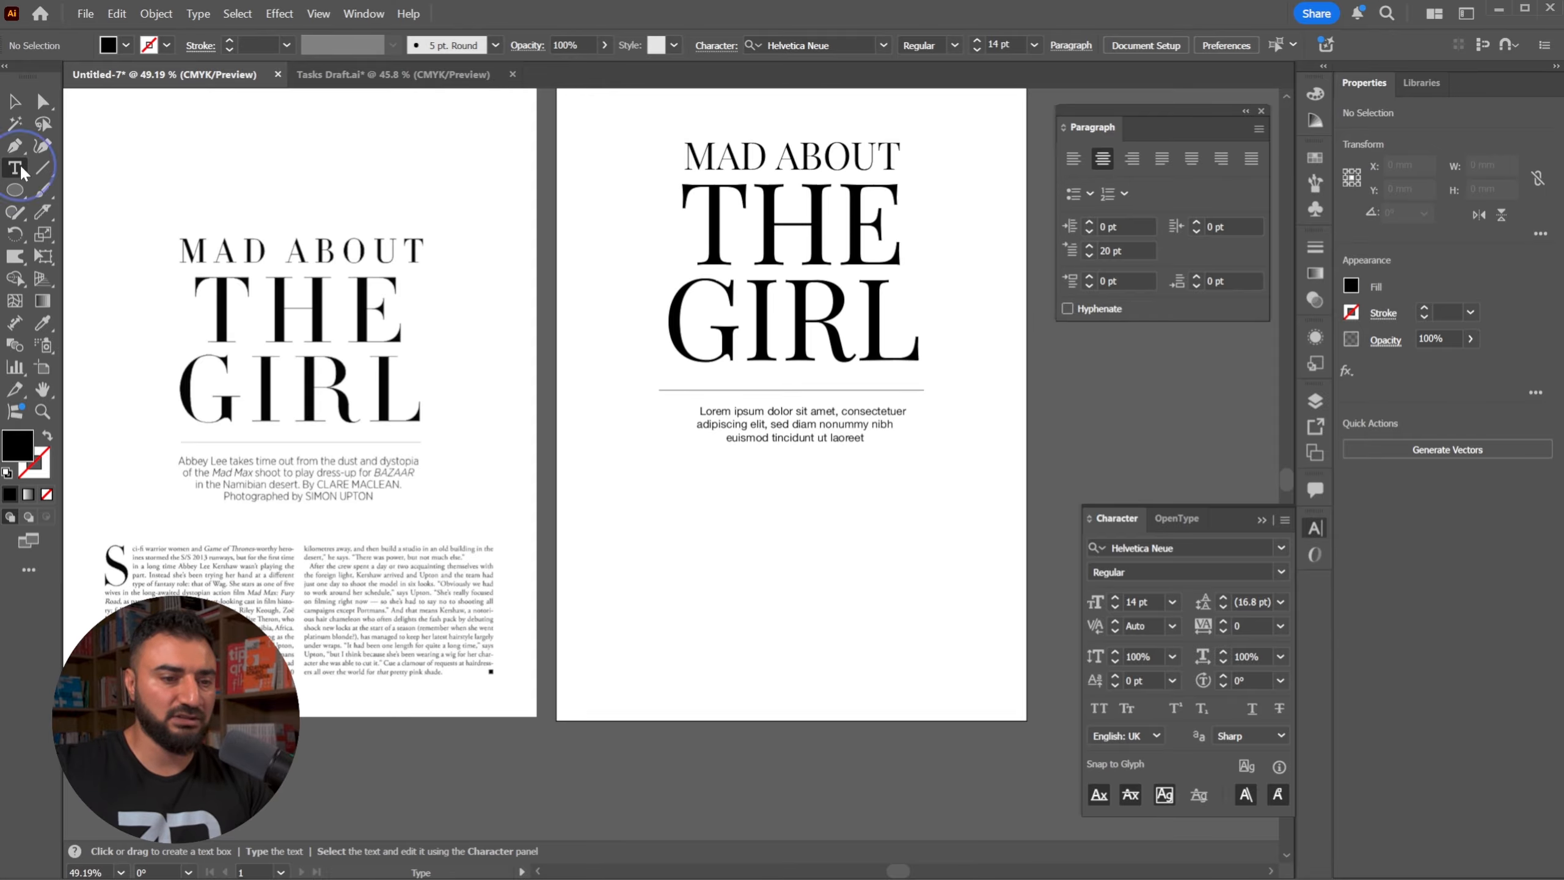
{"action": "left_click_drag", "start_coordinate": [589, 486], "coordinate": [1062, 812]}
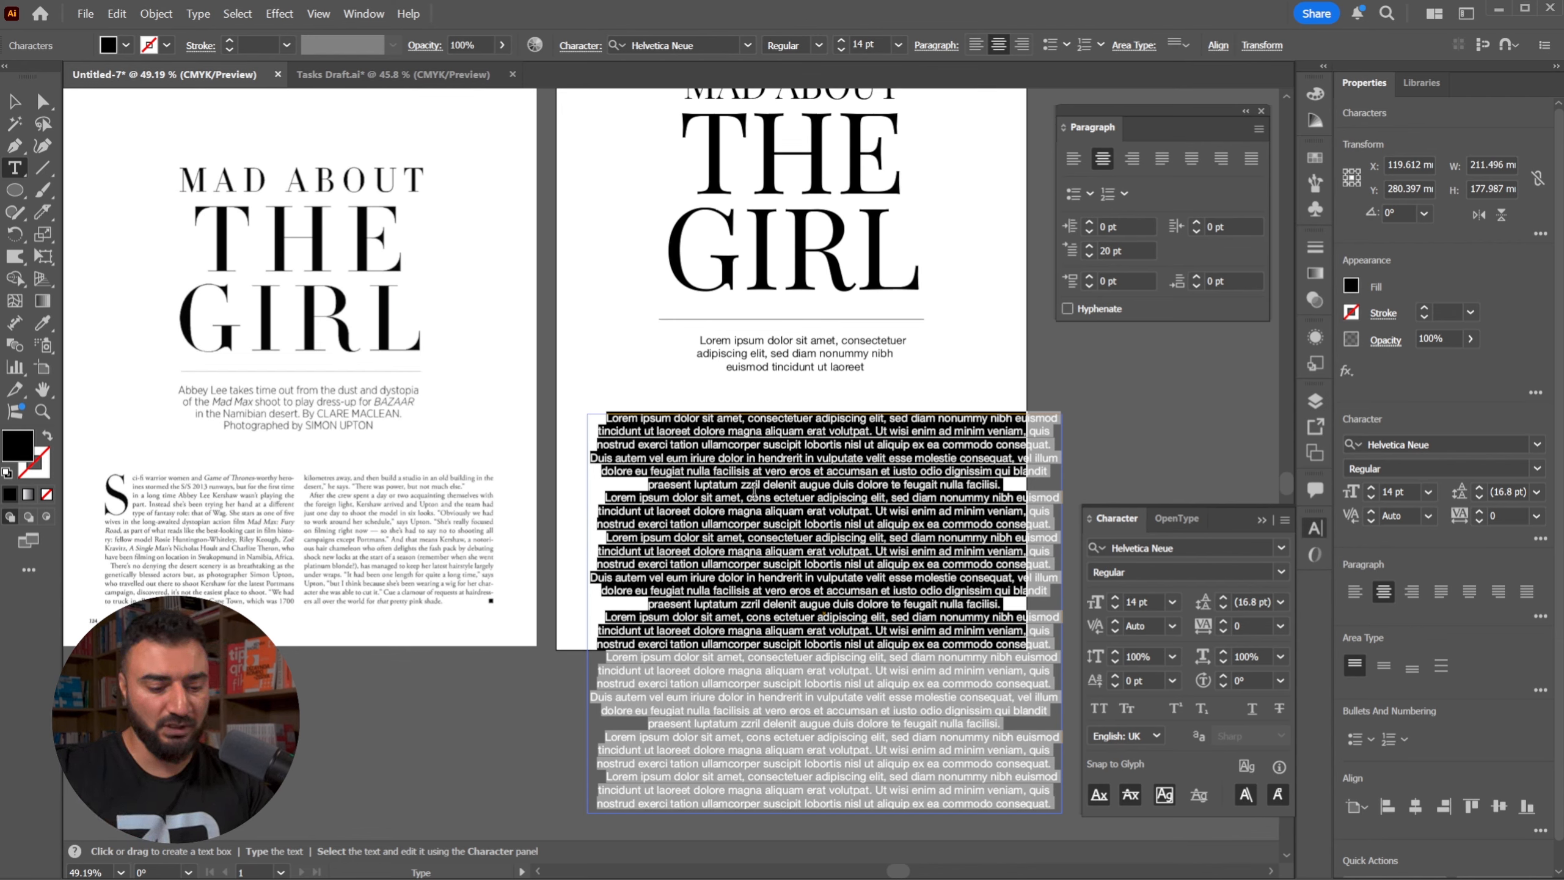
Resize the body-text frame to about 185 by 93 mm and center it horizontally on the artboard.
{"action": "key", "text": "Escape"}
{"action": "left_click_drag", "start_coordinate": [1062, 613], "coordinate": [1002, 613]}
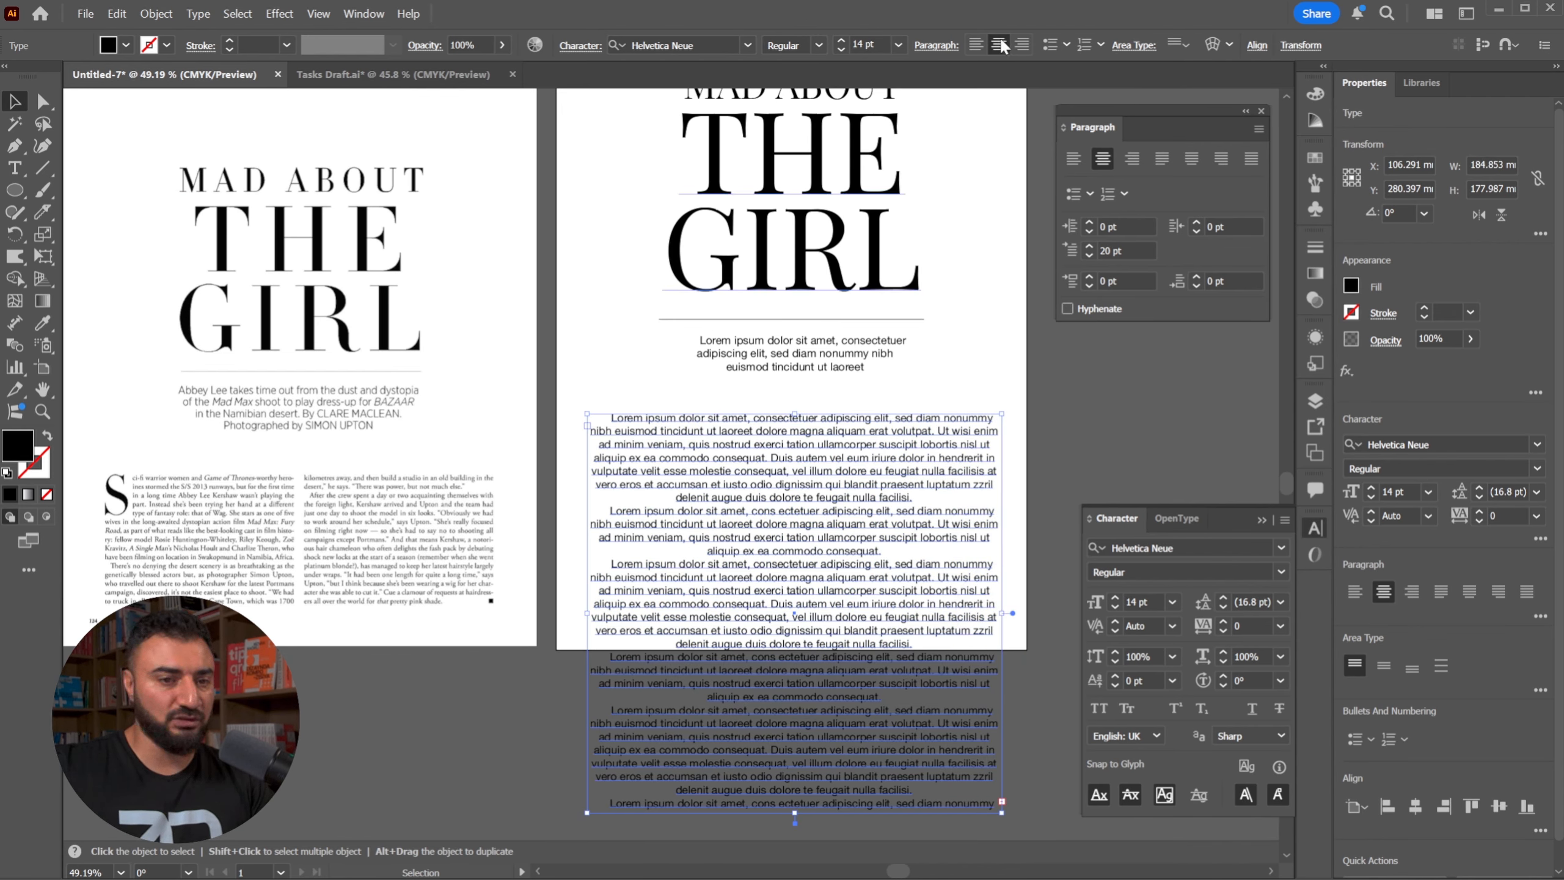
{"action": "left_click", "coordinate": [1257, 45]}
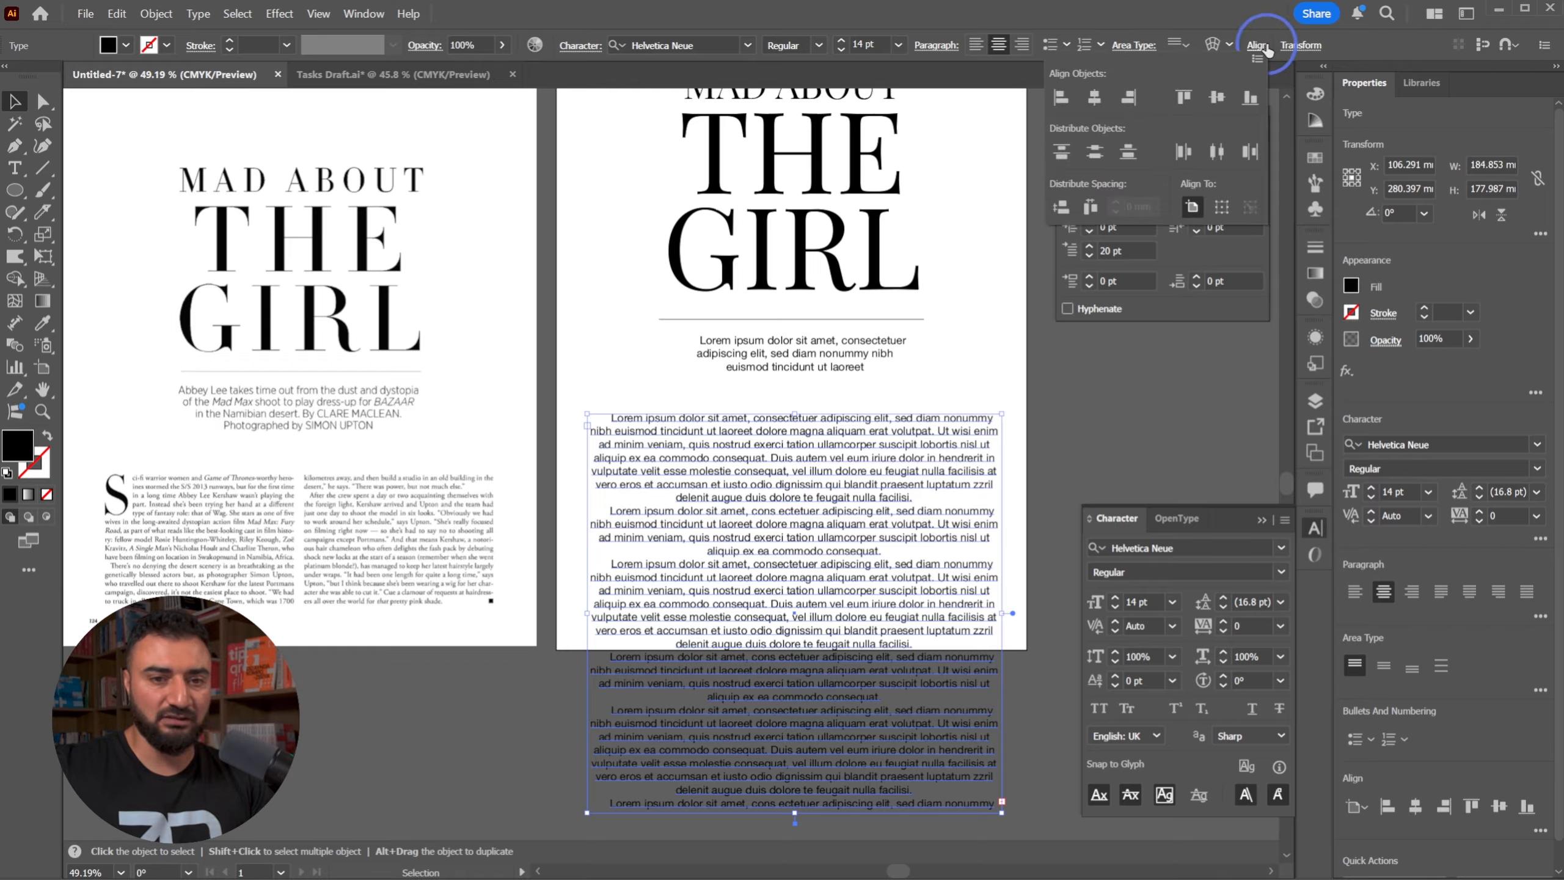
{"action": "left_click", "coordinate": [1095, 97]}
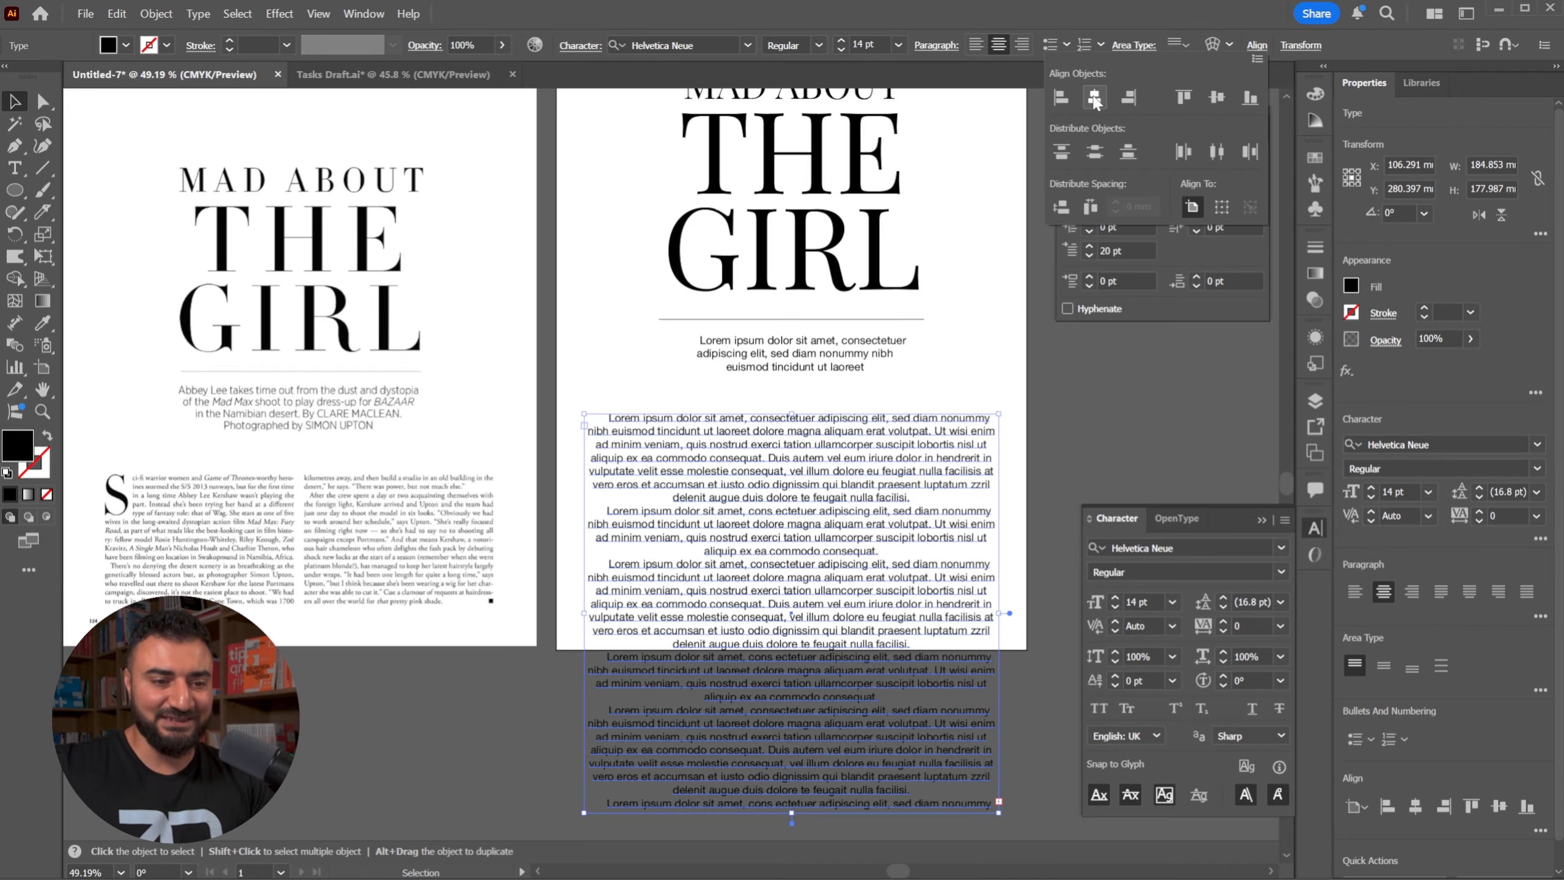
{"action": "left_click", "coordinate": [915, 823]}
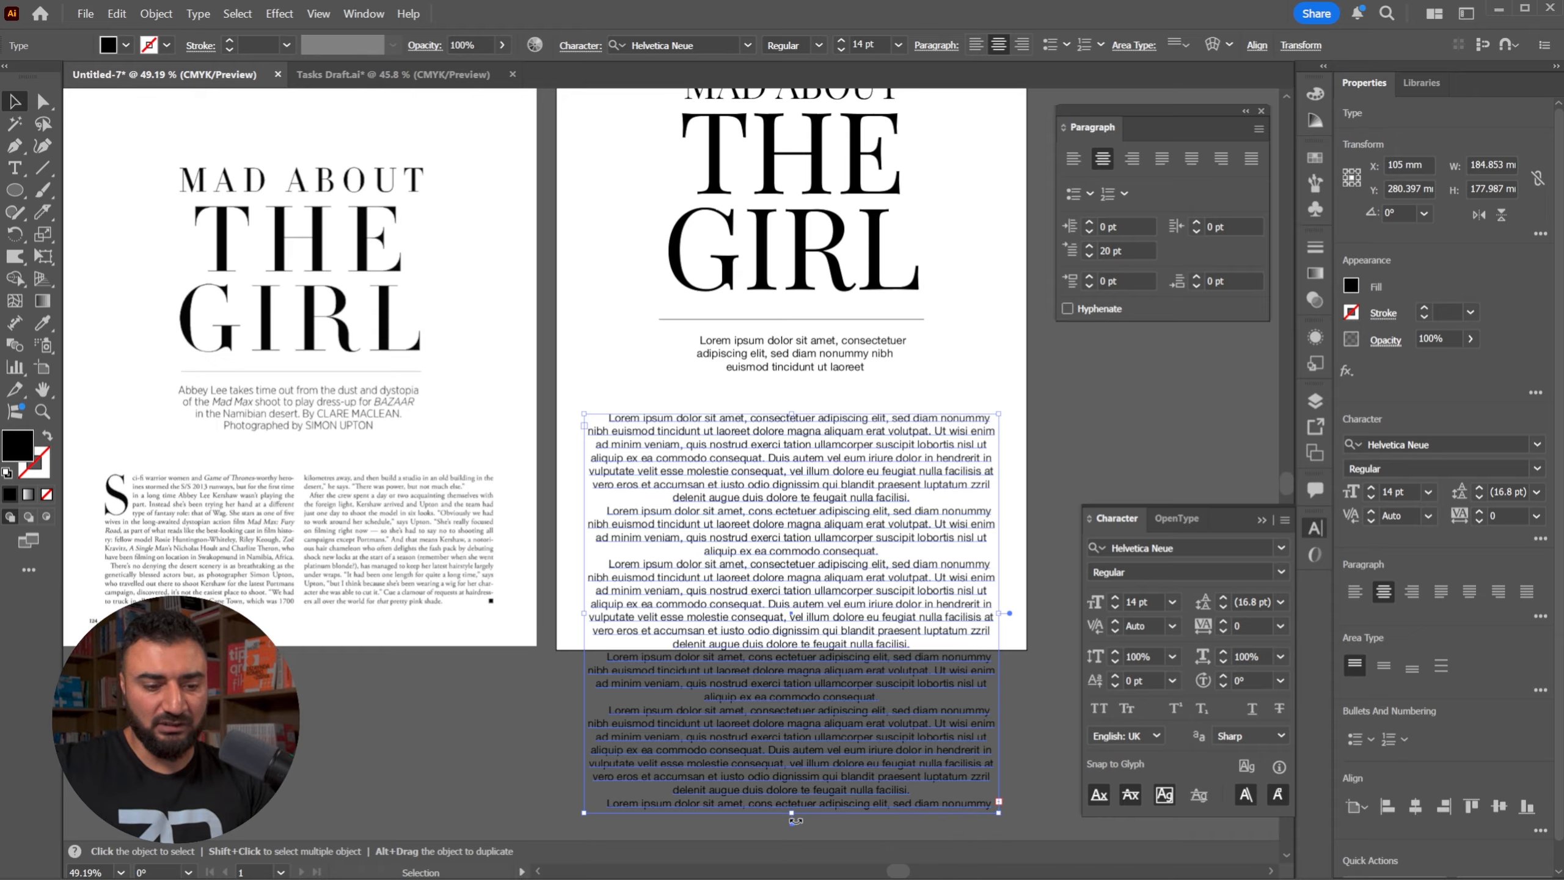
{"action": "left_click_drag", "start_coordinate": [792, 812], "coordinate": [839, 621]}
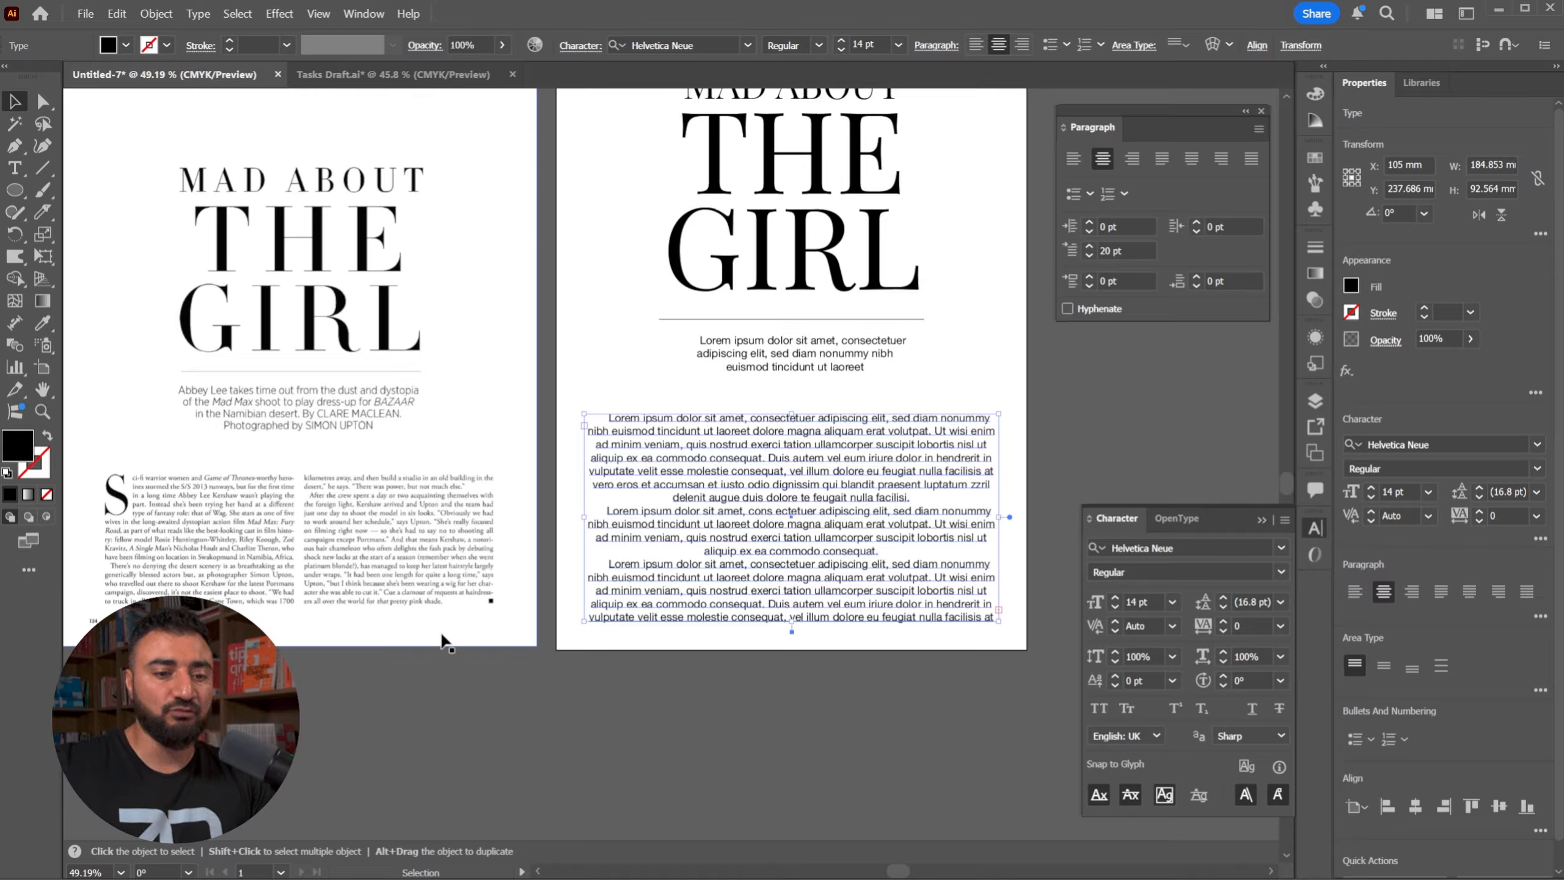
Try building two columns by narrowing the body-text frame to about 72 mm and duplicating it alongside, and undo both changes.
{"action": "left_click_drag", "start_coordinate": [1001, 513], "coordinate": [748, 517]}
{"action": "left_click_drag", "start_coordinate": [658, 498], "coordinate": [827, 477]}
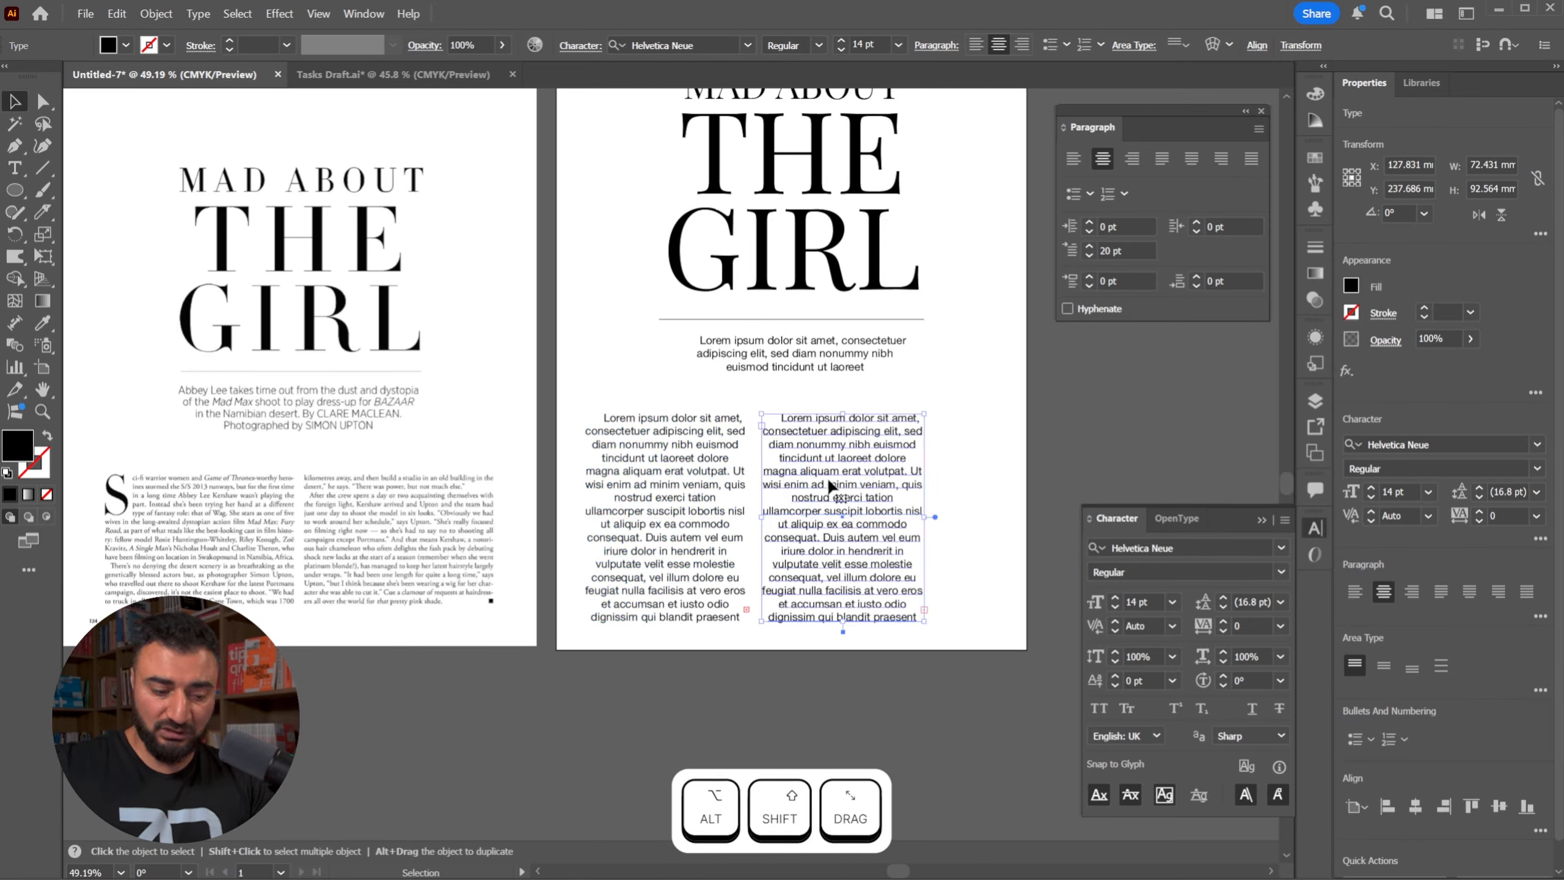
{"action": "key", "text": "ctrl+z"}
{"action": "key", "text": "ctrl+z"}
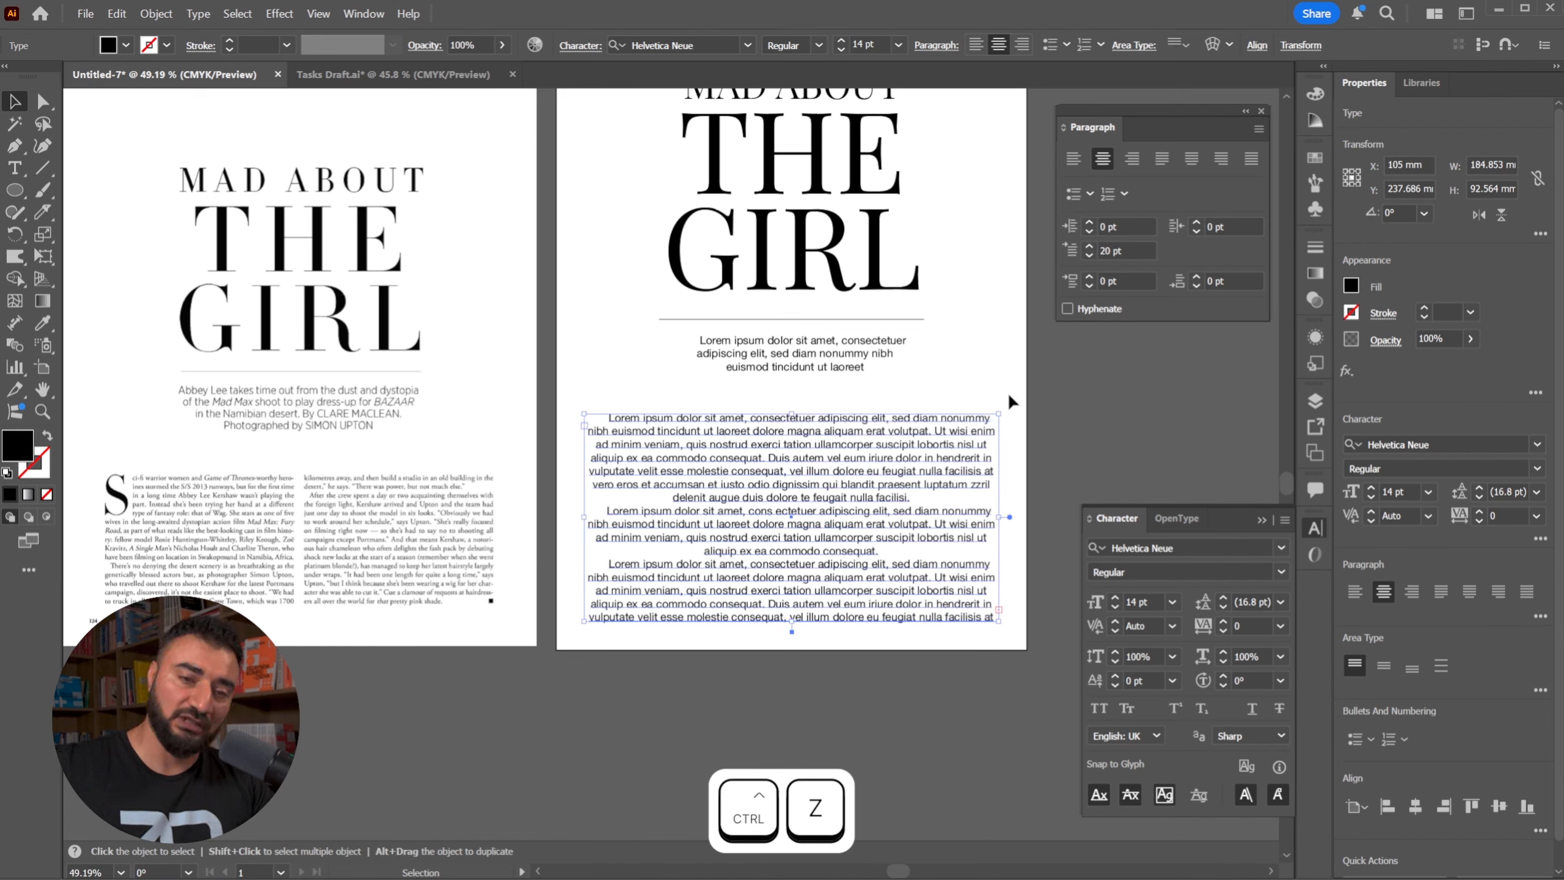
{"action": "left_click", "coordinate": [985, 380]}
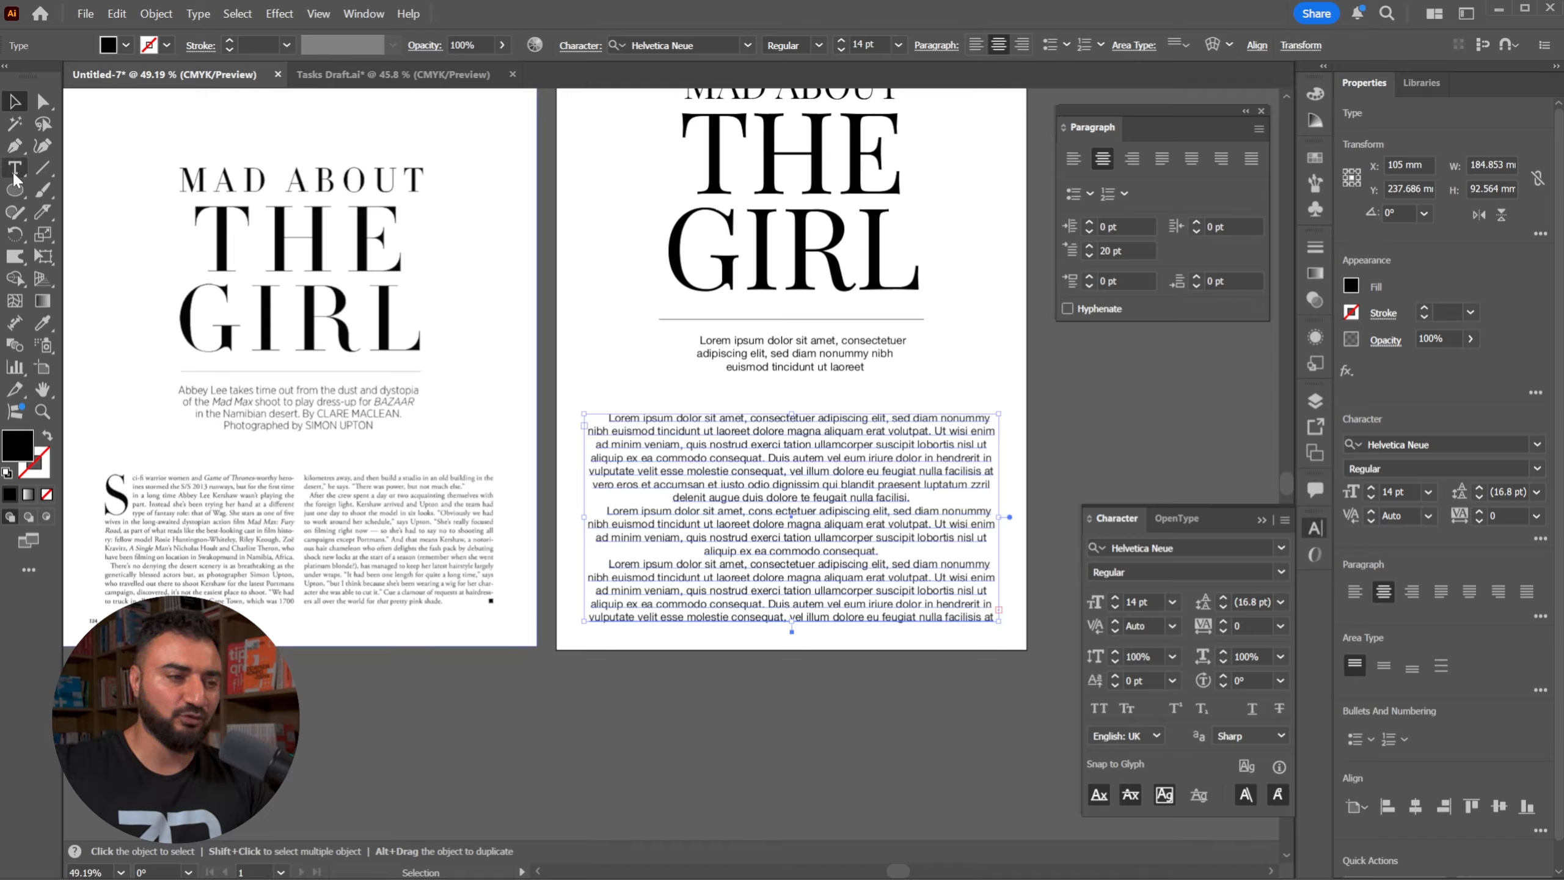
{"action": "left_click", "coordinate": [196, 13]}
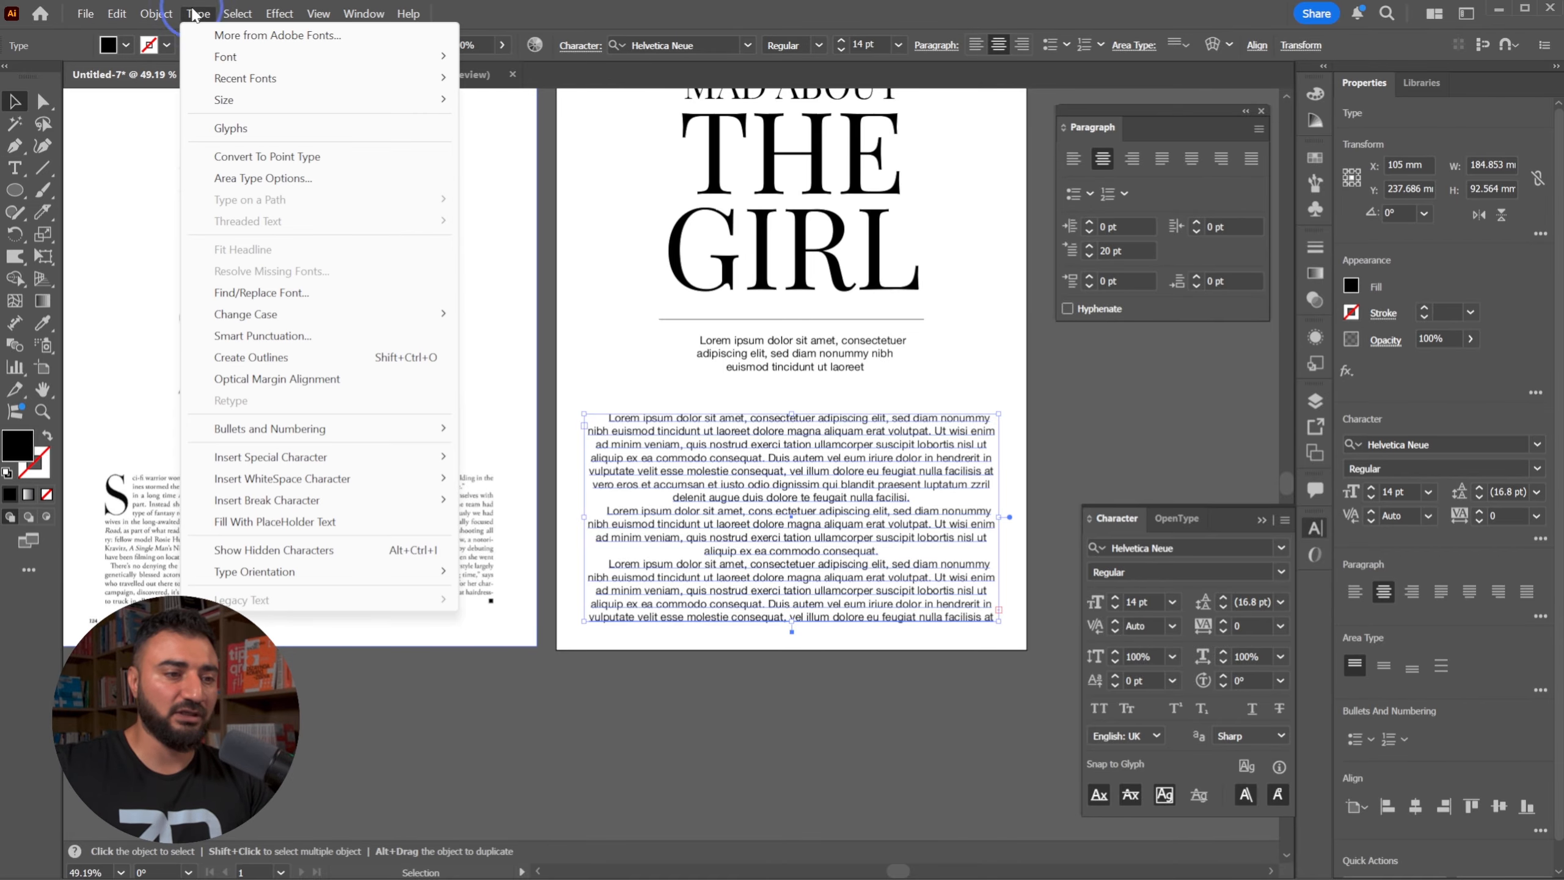
{"action": "left_click", "coordinate": [259, 179]}
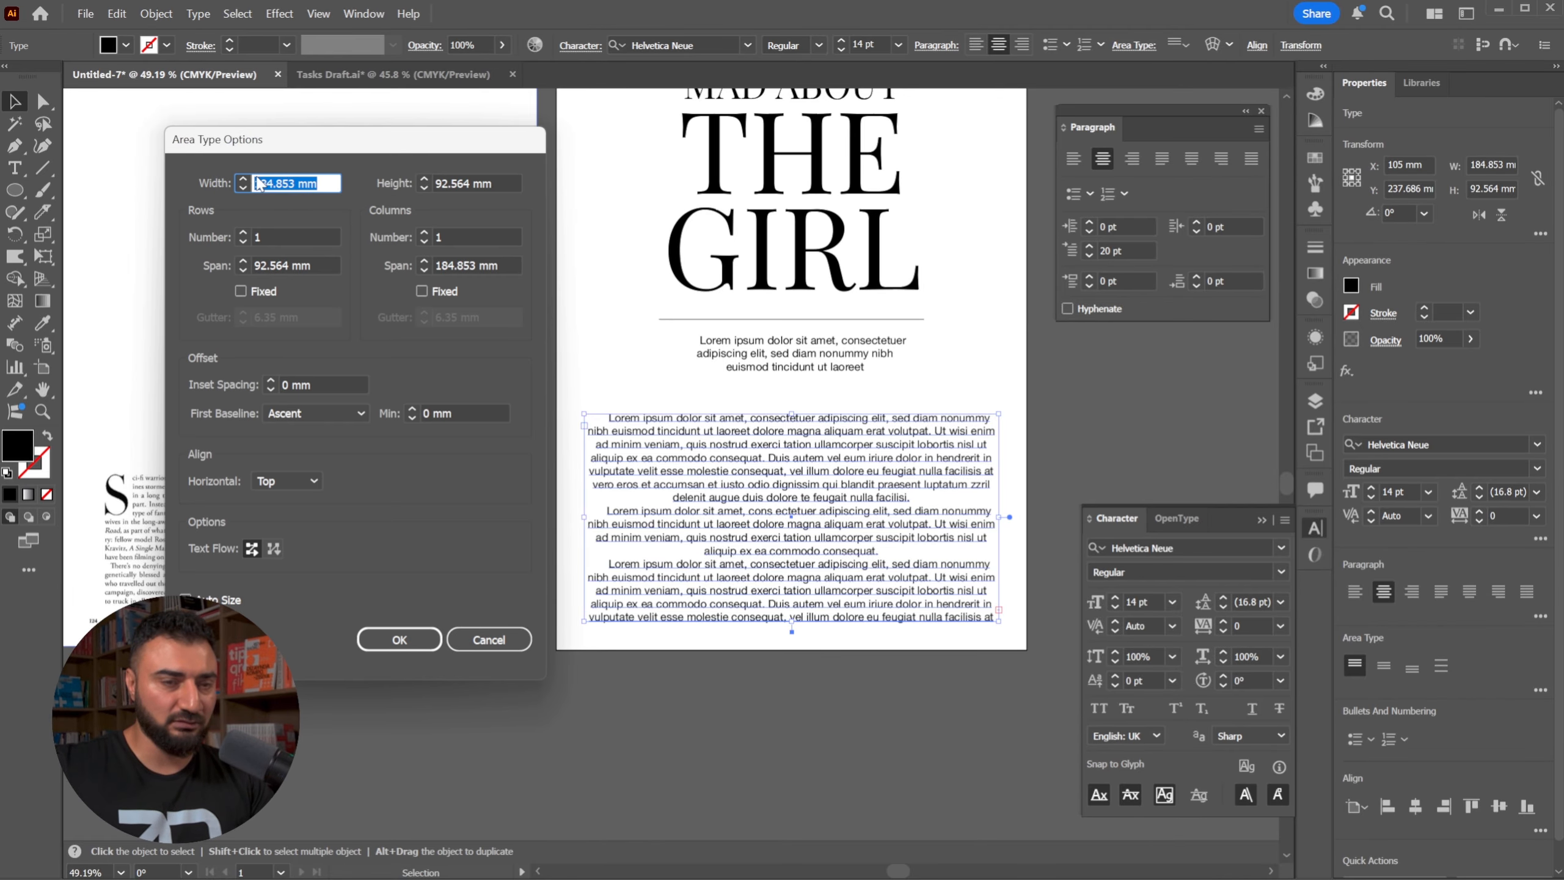
{"action": "key", "text": "Escape"}
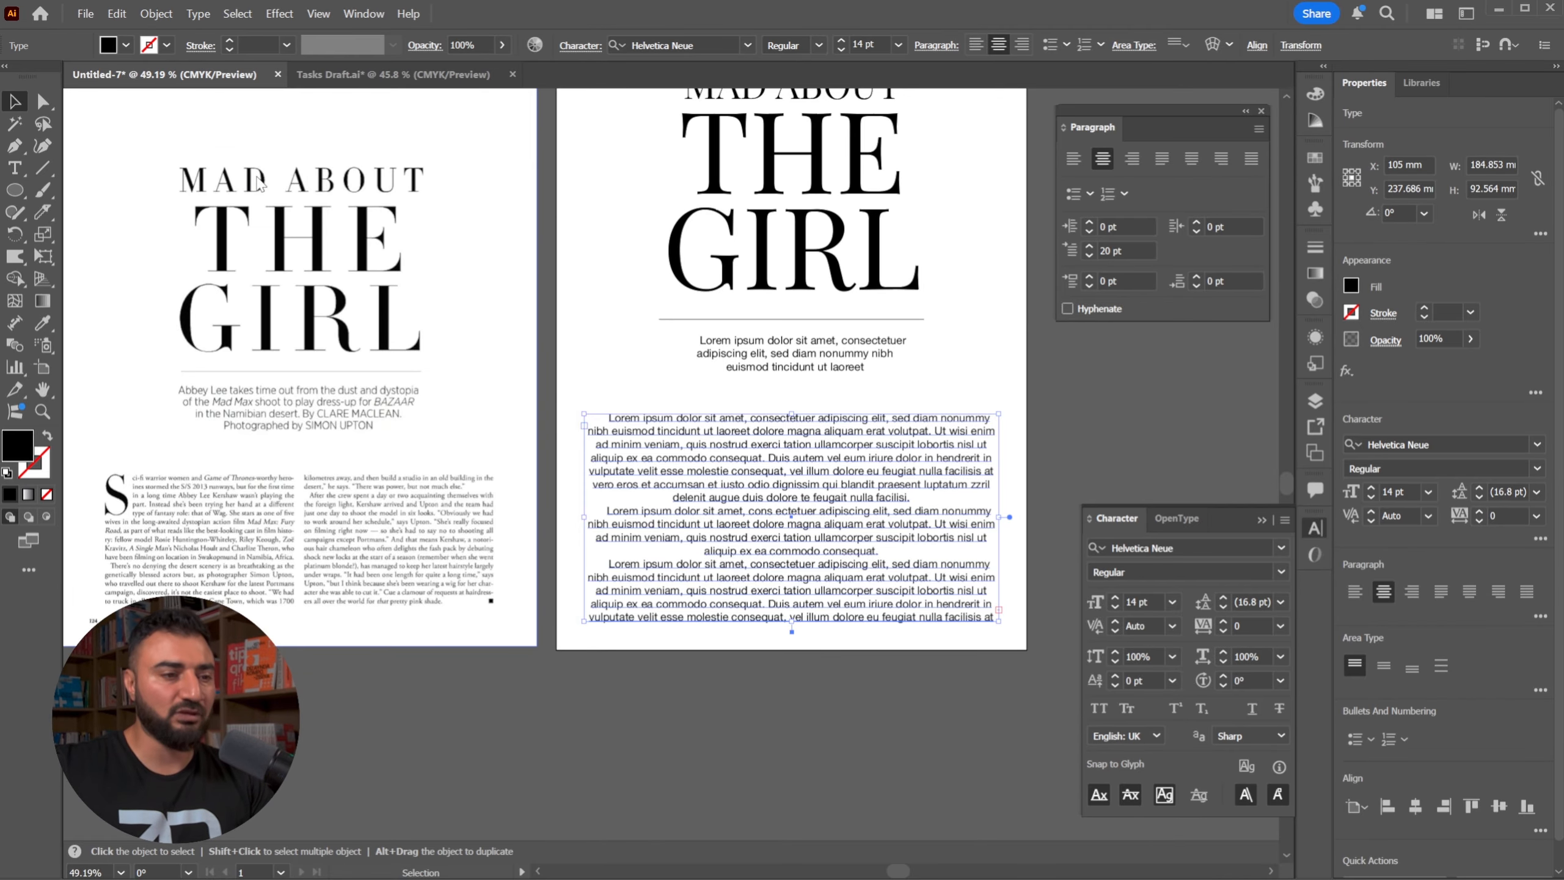
Try different widths for the body-text frame in Area Type Options, ending at 185.5 mm.
{"action": "double_click", "coordinate": [15, 169]}
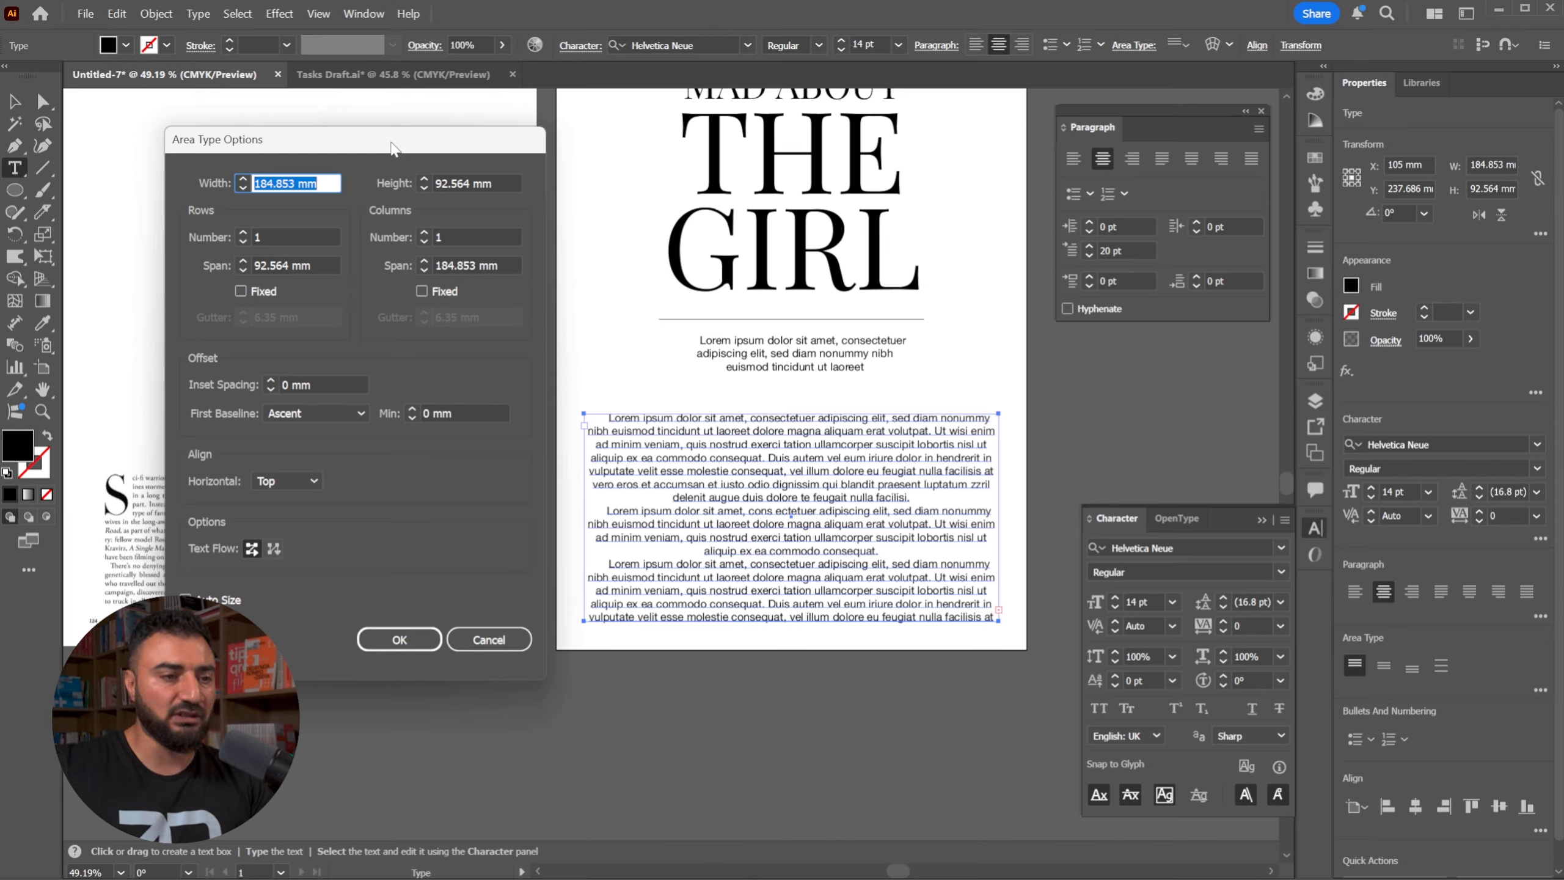
{"action": "left_click_drag", "start_coordinate": [393, 148], "coordinate": [342, 150]}
{"action": "left_click", "coordinate": [192, 183]}
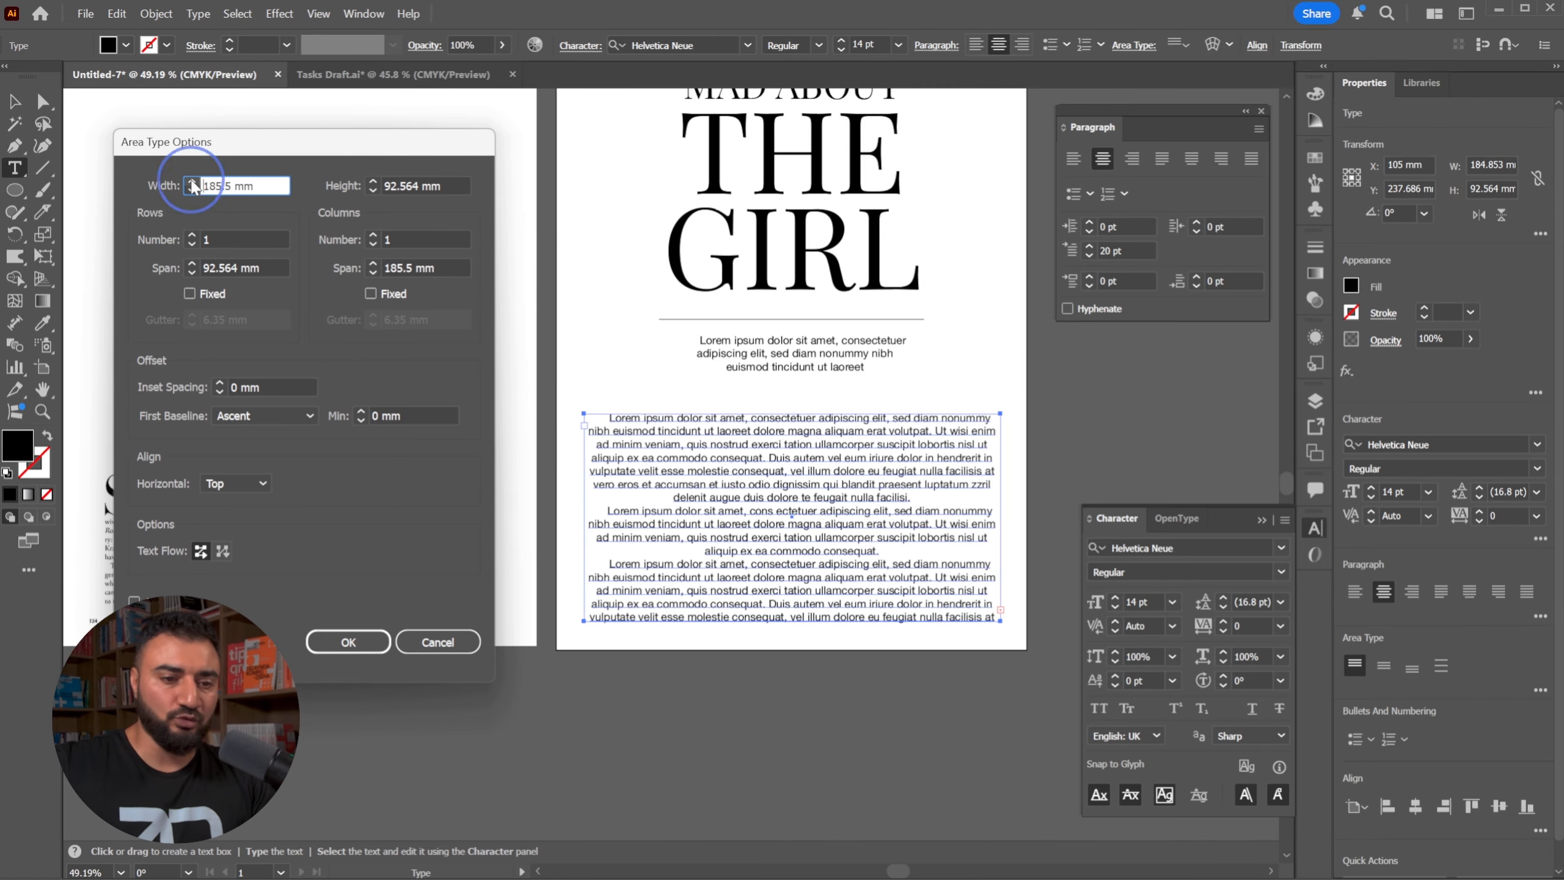
{"action": "left_click", "coordinate": [193, 182]}
{"action": "left_click", "coordinate": [192, 183]}
{"action": "left_click", "coordinate": [193, 183]}
{"action": "left_click", "coordinate": [190, 190]}
{"action": "left_click", "coordinate": [190, 191]}
{"action": "left_click", "coordinate": [190, 190]}
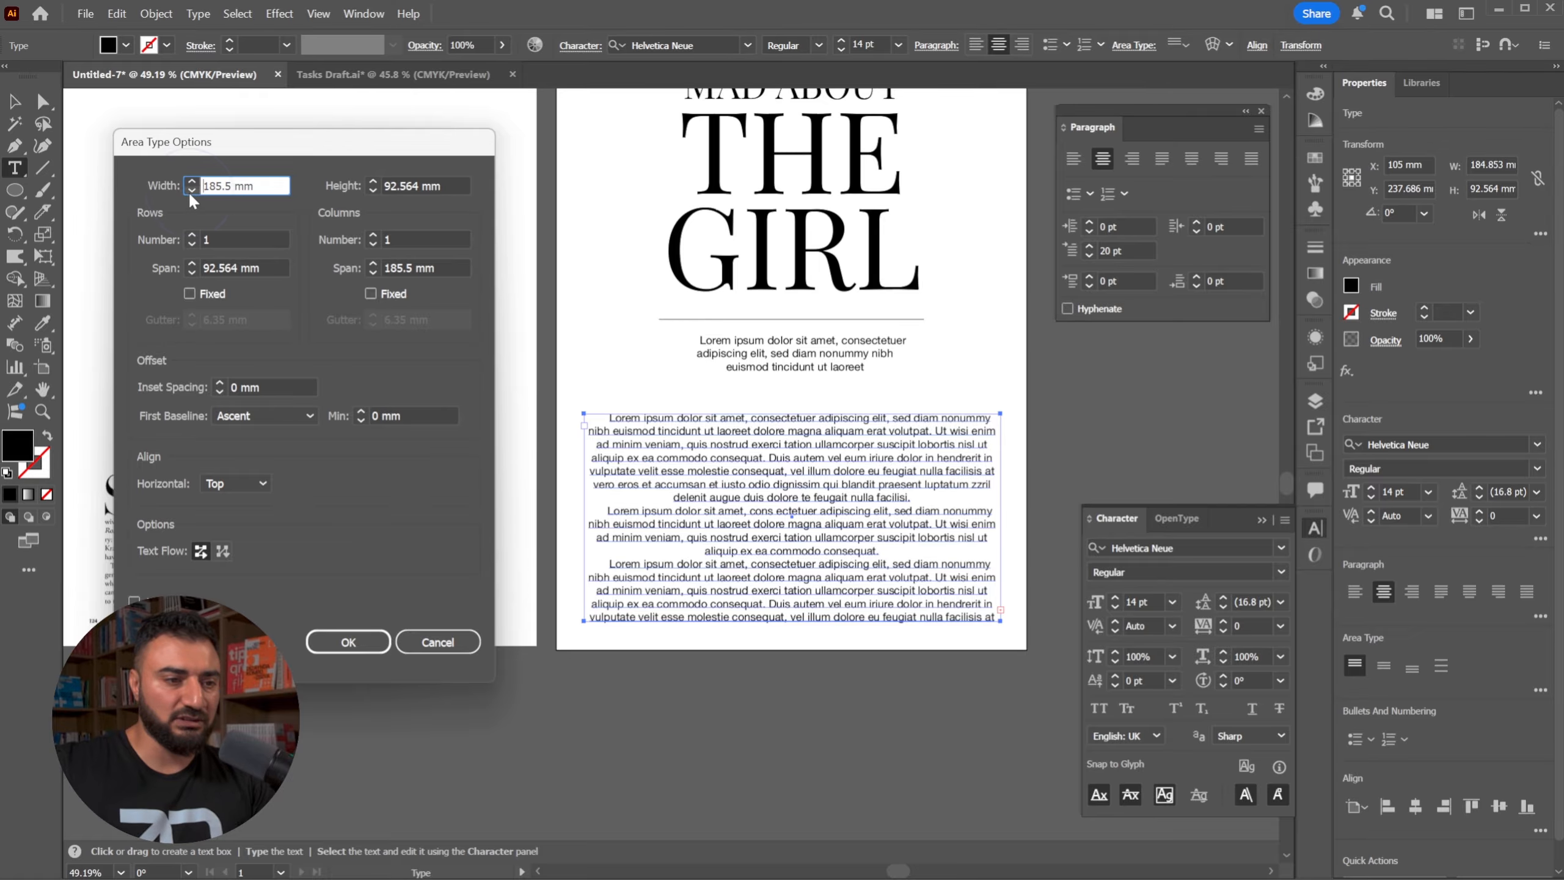
Try different heights for the body-text frame in Area Type Options, ending at 94 mm.
{"action": "left_click", "coordinate": [373, 184]}
{"action": "left_click", "coordinate": [373, 184]}
{"action": "left_click", "coordinate": [372, 184]}
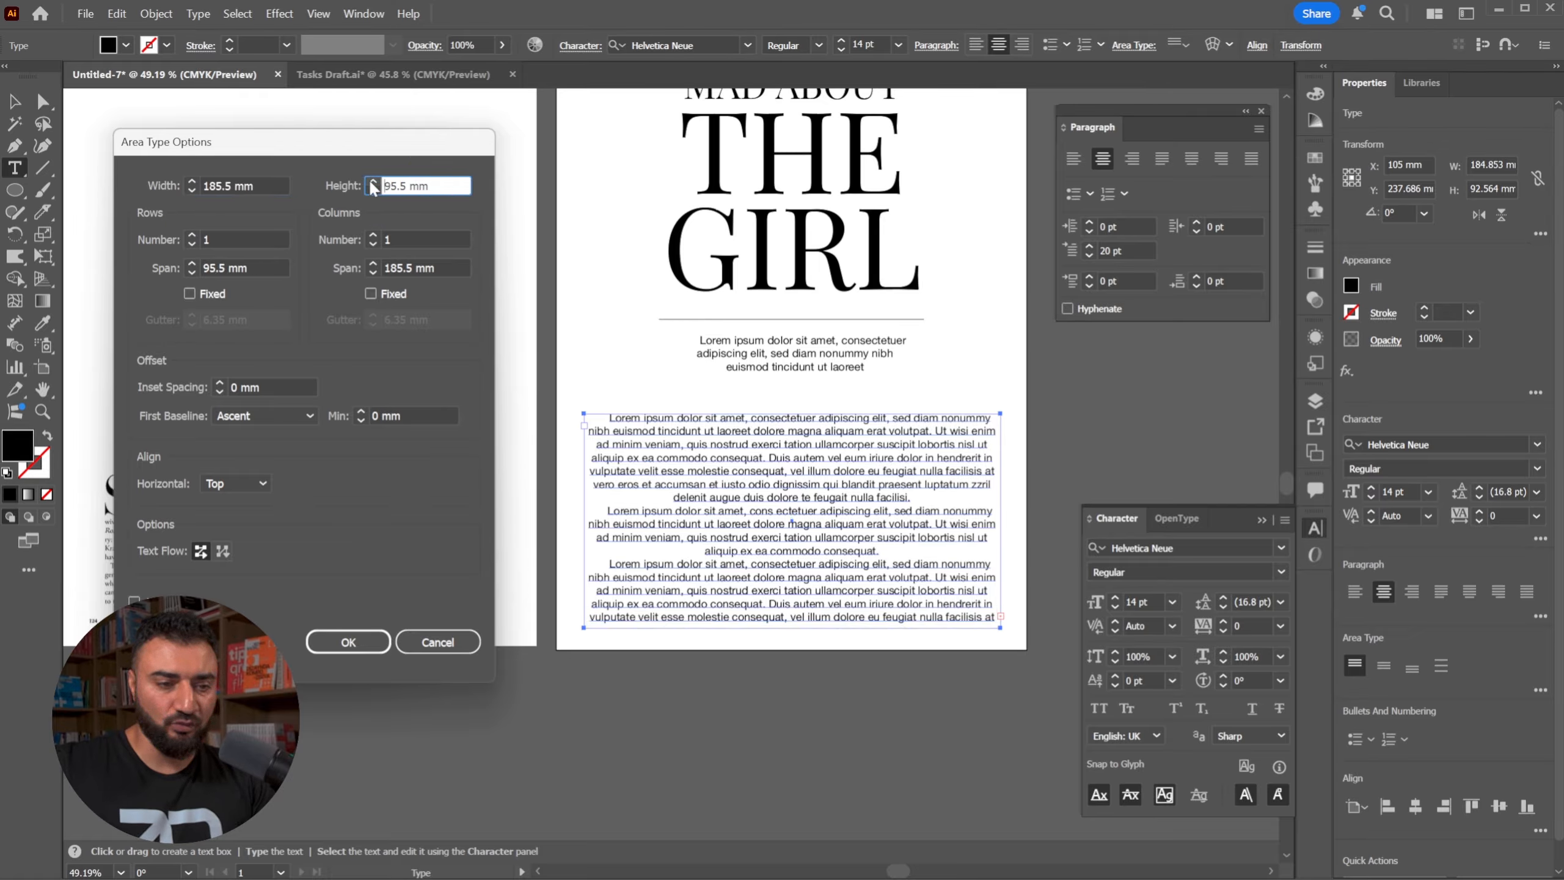
{"action": "left_click", "coordinate": [372, 184]}
{"action": "left_click", "coordinate": [373, 190]}
{"action": "left_click", "coordinate": [373, 190]}
{"action": "left_click", "coordinate": [373, 190]}
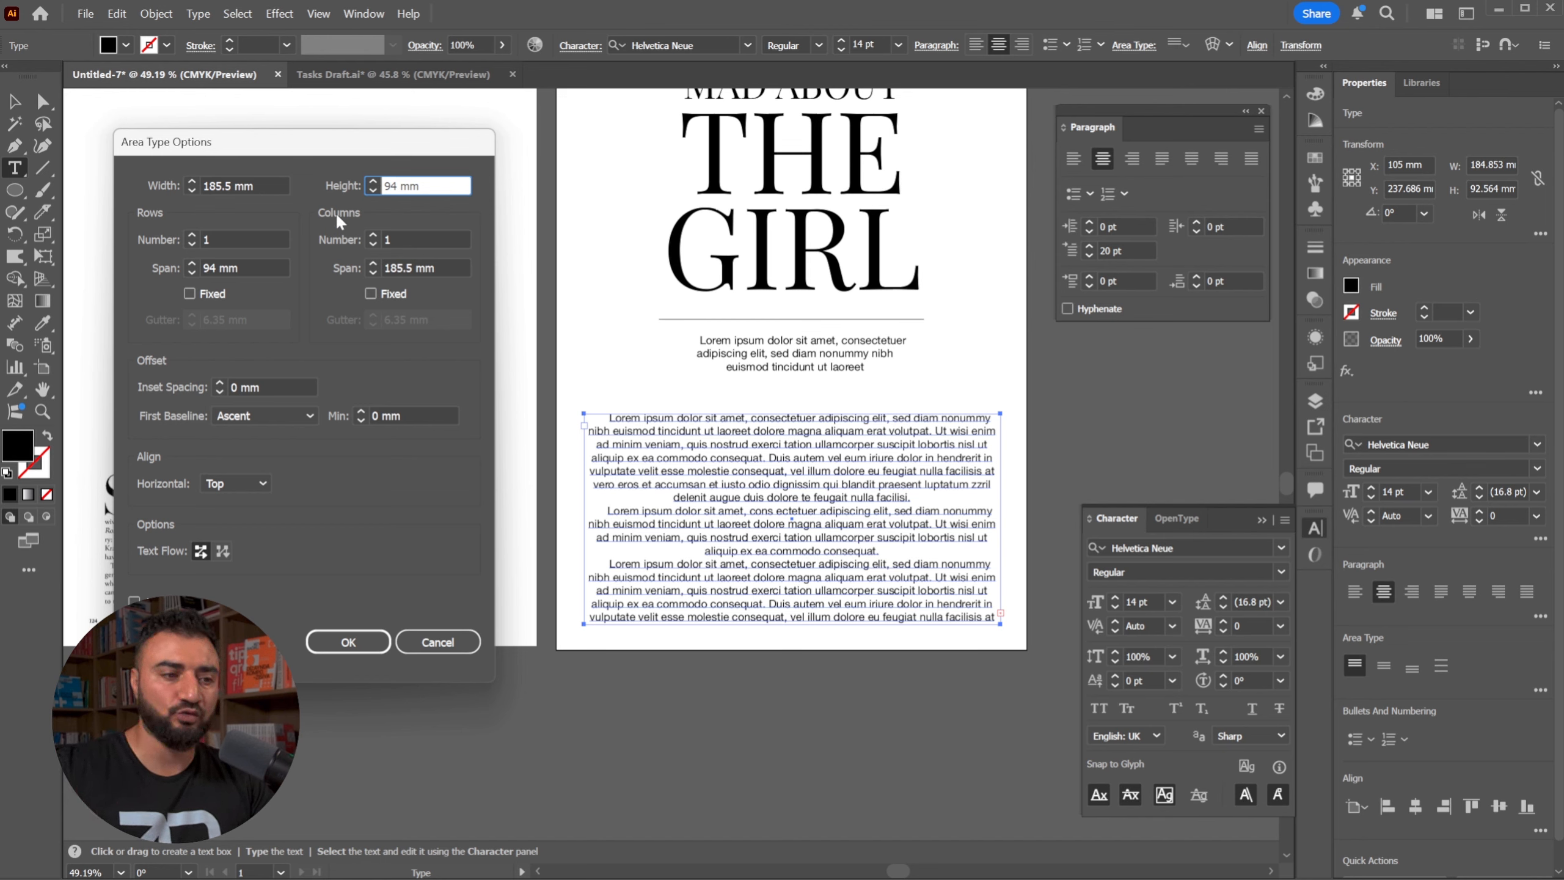
Try splitting the body text into four rows and into two columns, and discard the Area Type changes.
{"action": "left_click", "coordinate": [197, 242]}
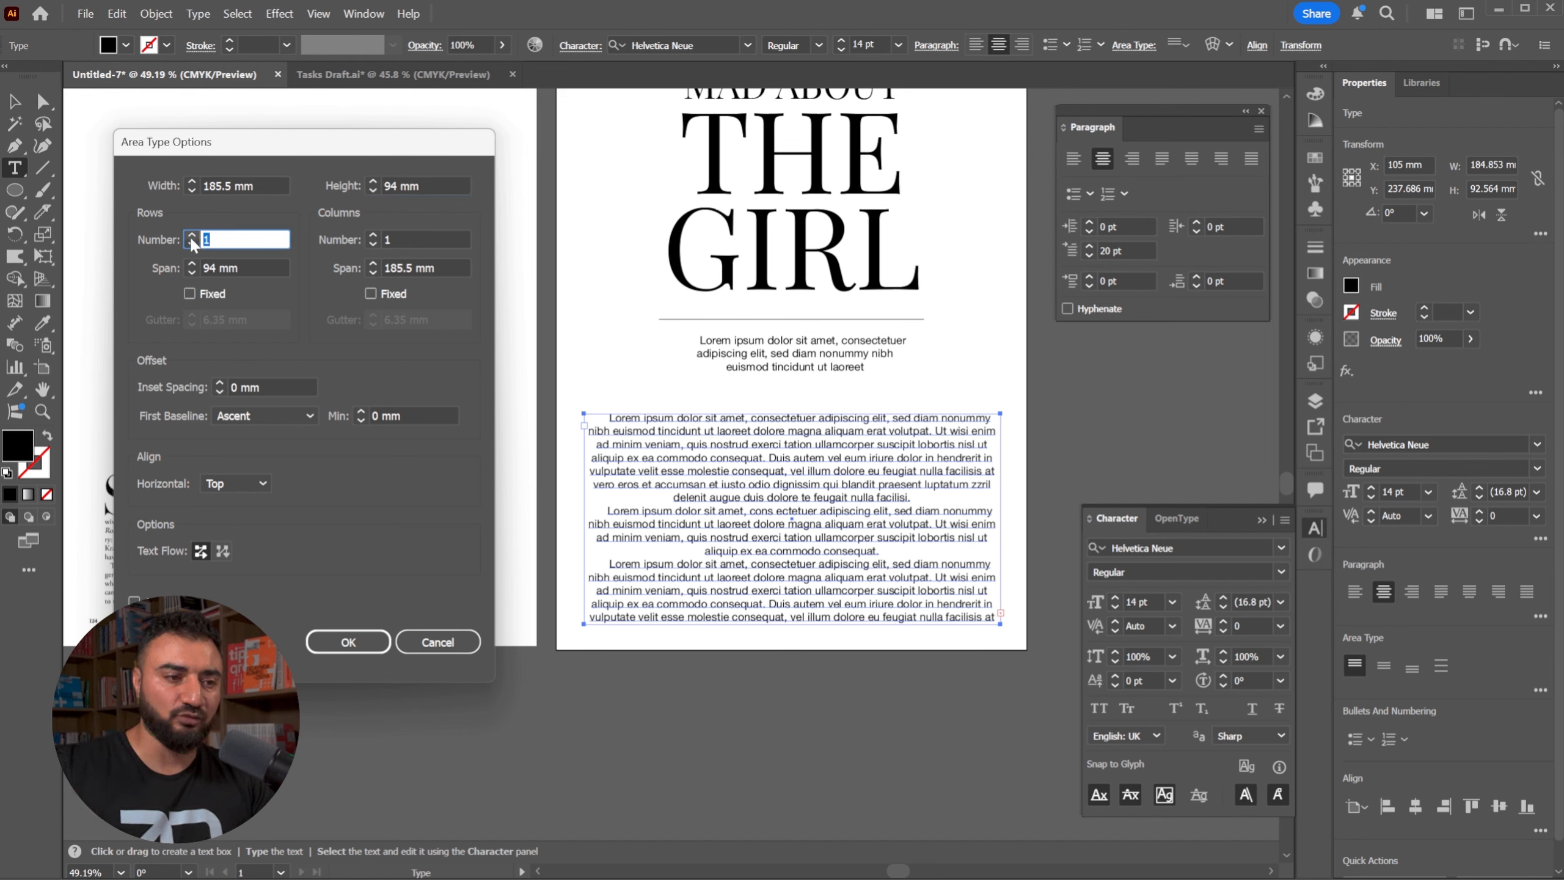
{"action": "type", "text": "4"}
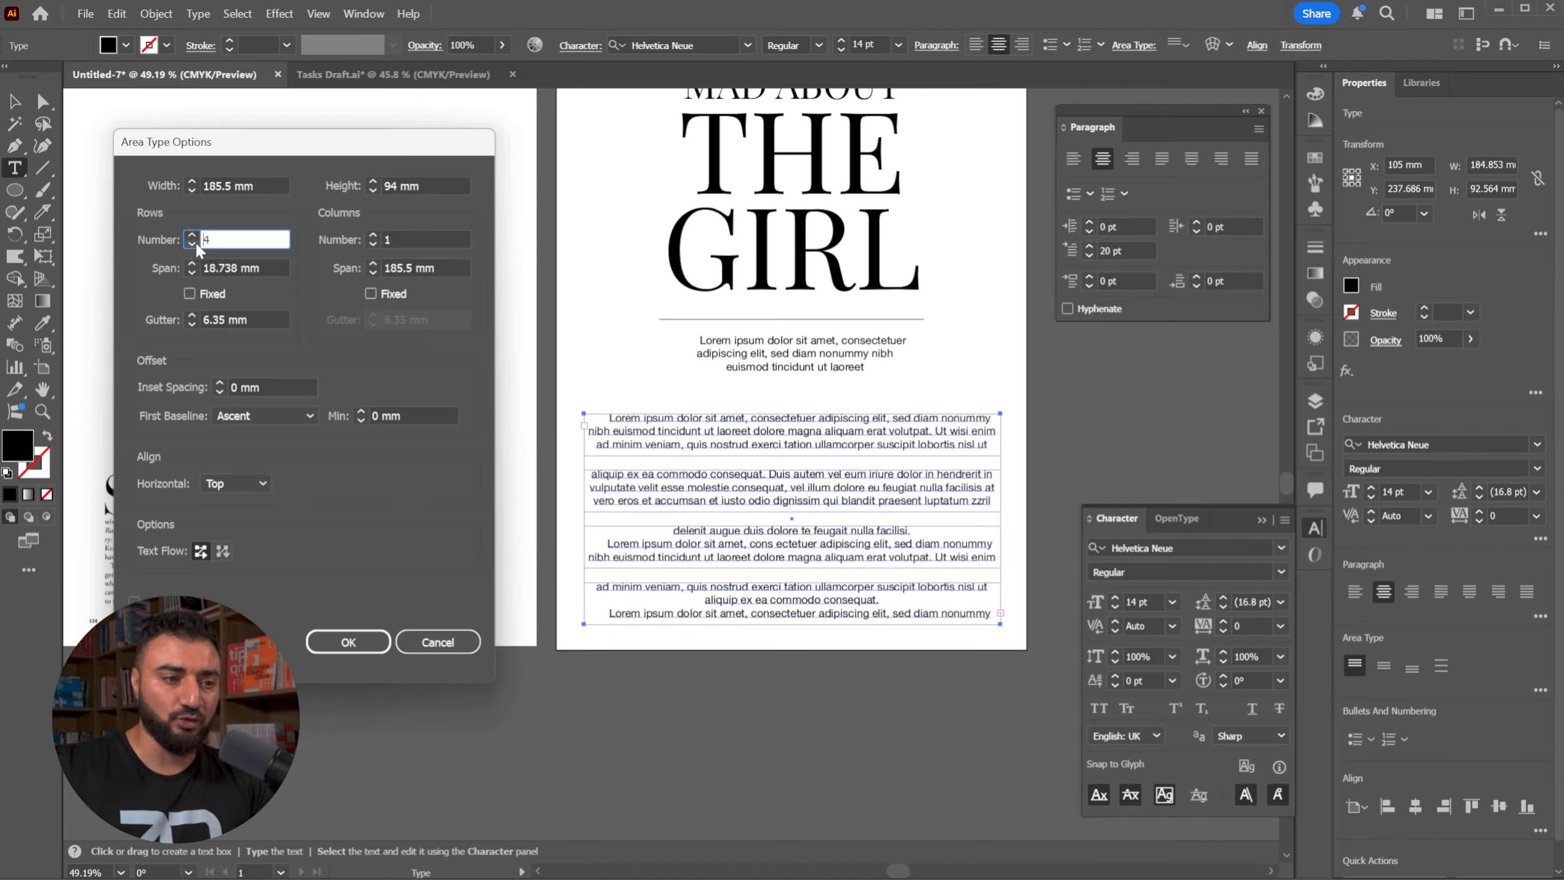
{"action": "left_click", "coordinate": [192, 244]}
{"action": "left_click", "coordinate": [192, 244]}
{"action": "left_click", "coordinate": [192, 244]}
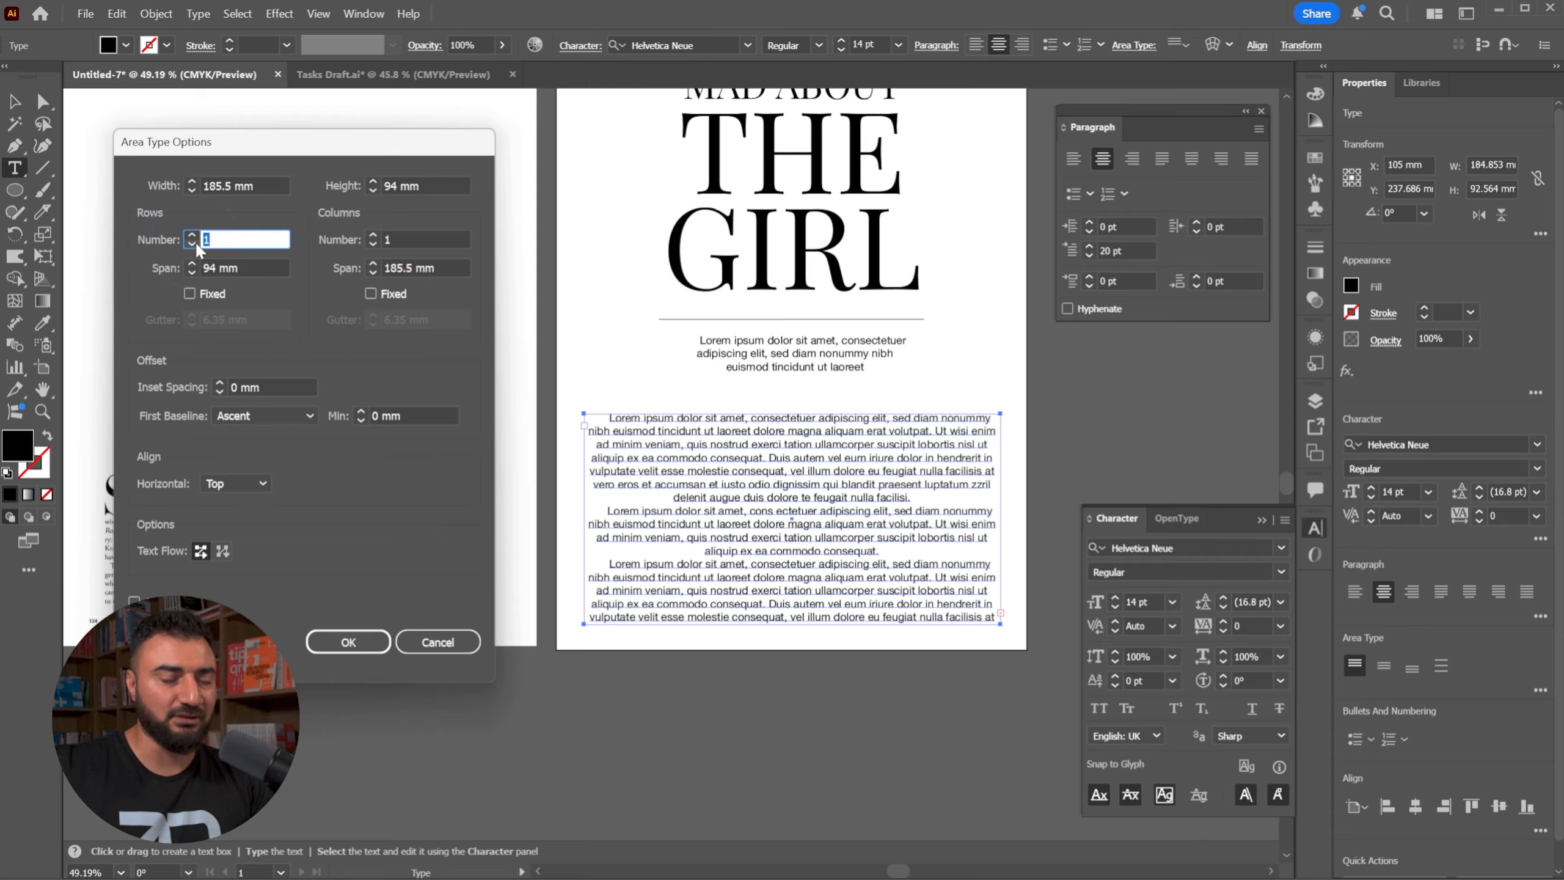
{"action": "left_click", "coordinate": [373, 235]}
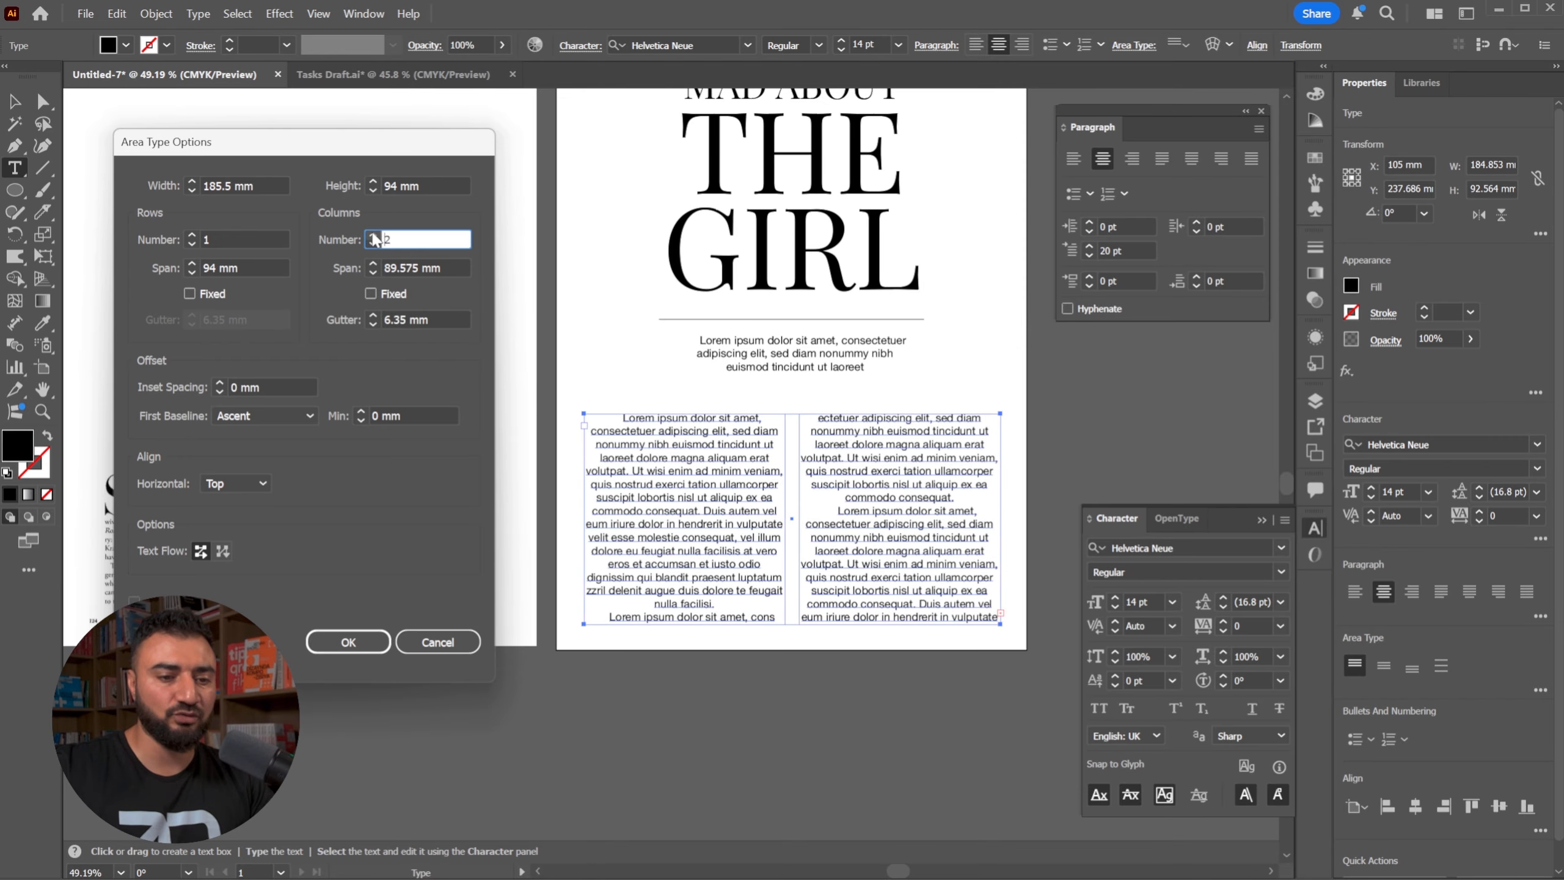
{"action": "left_click", "coordinate": [436, 644]}
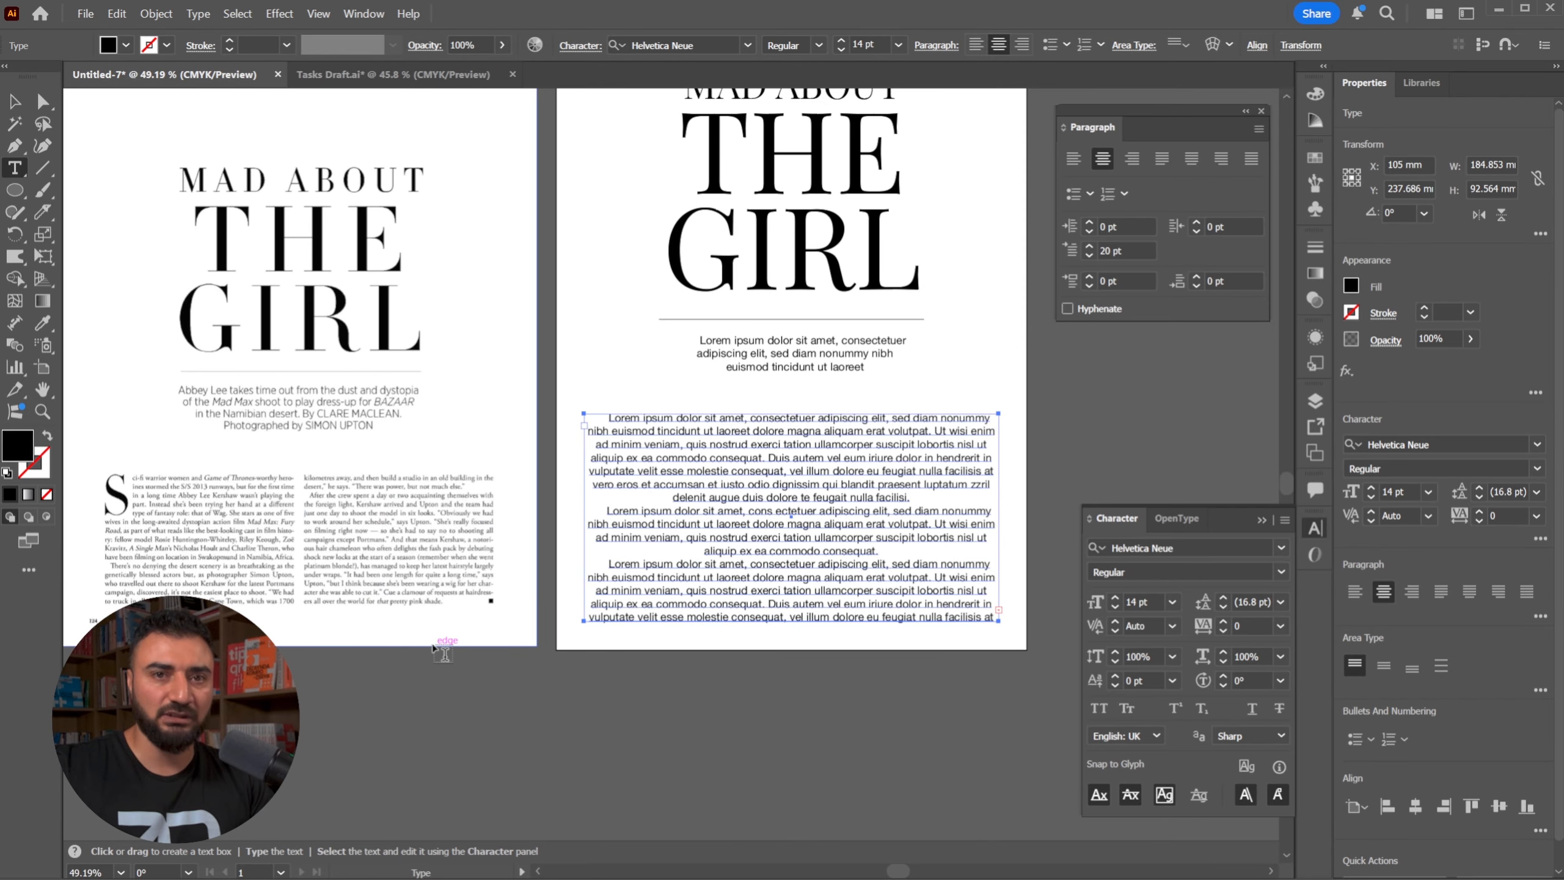
Split the body-text frame into two columns with Area Type Options.
{"action": "double_click", "coordinate": [14, 168]}
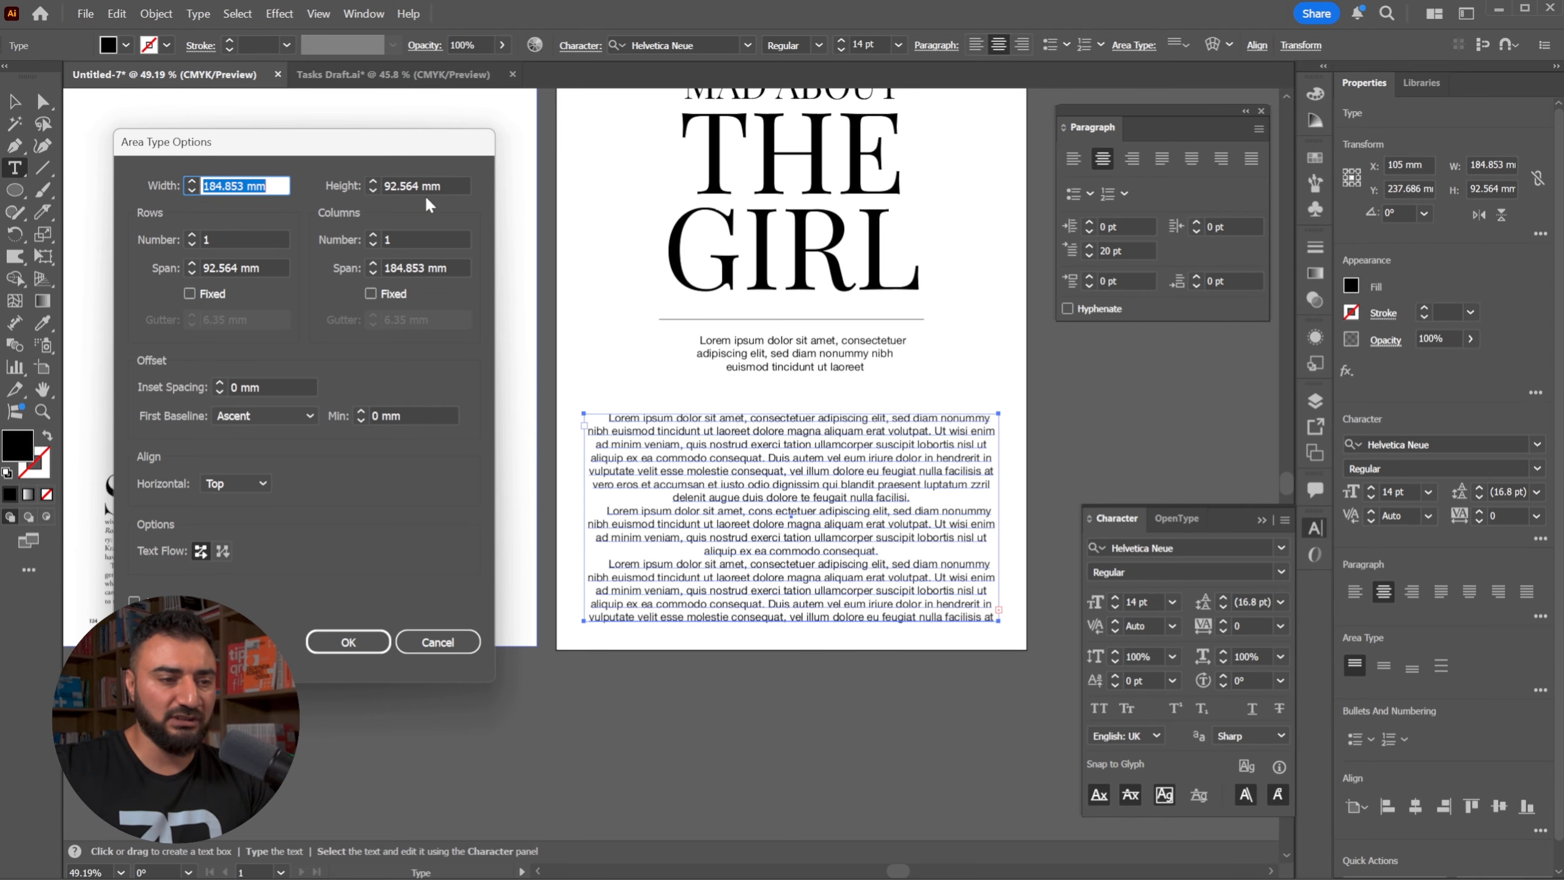
{"action": "left_click", "coordinate": [373, 237]}
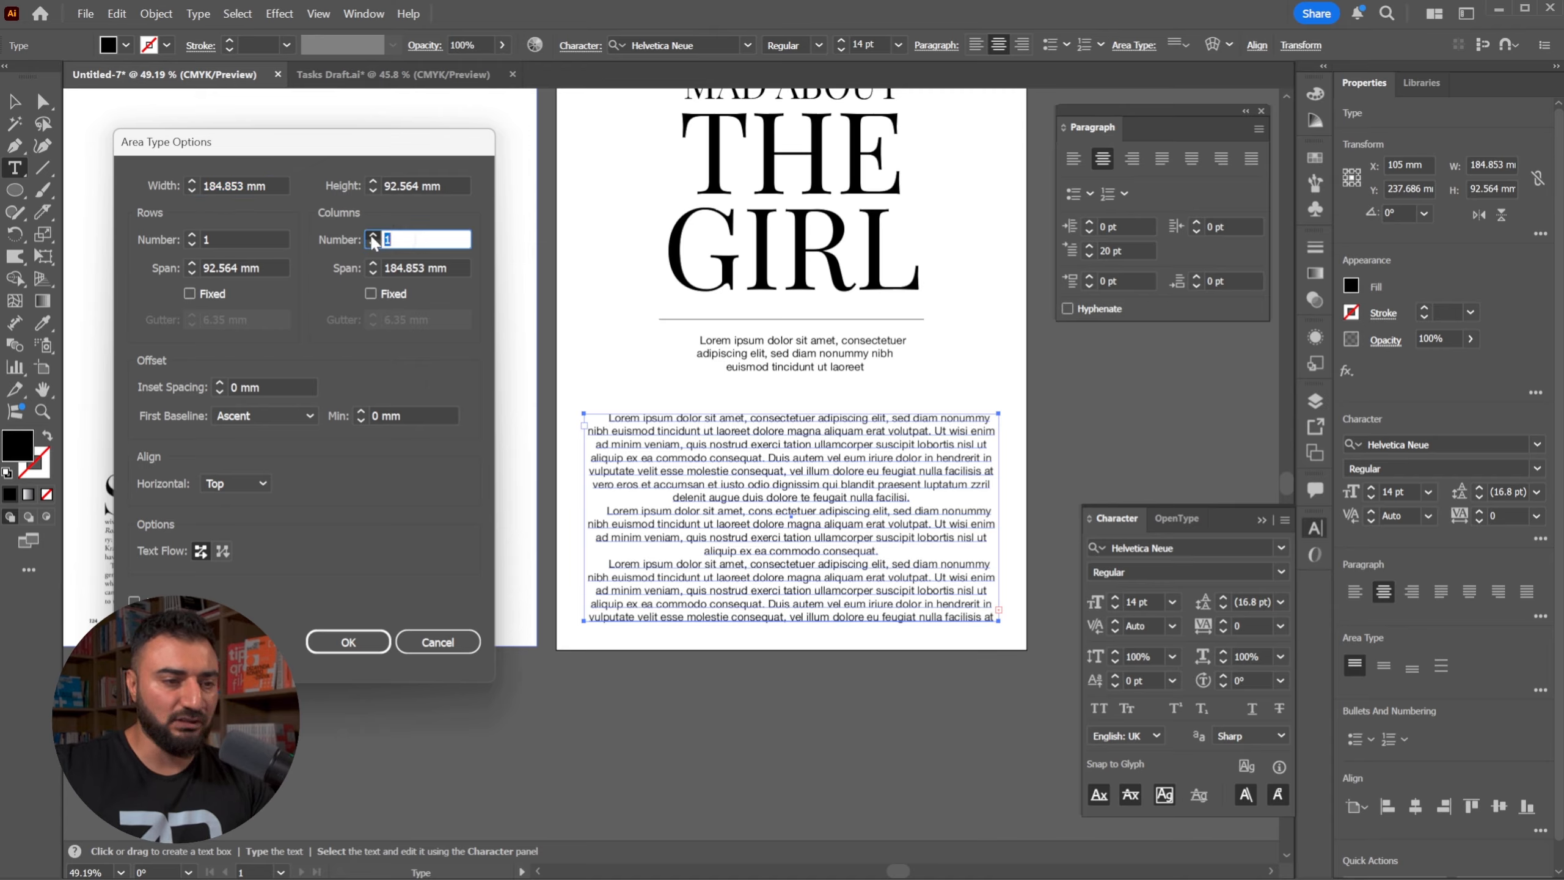
{"action": "left_click", "coordinate": [348, 643]}
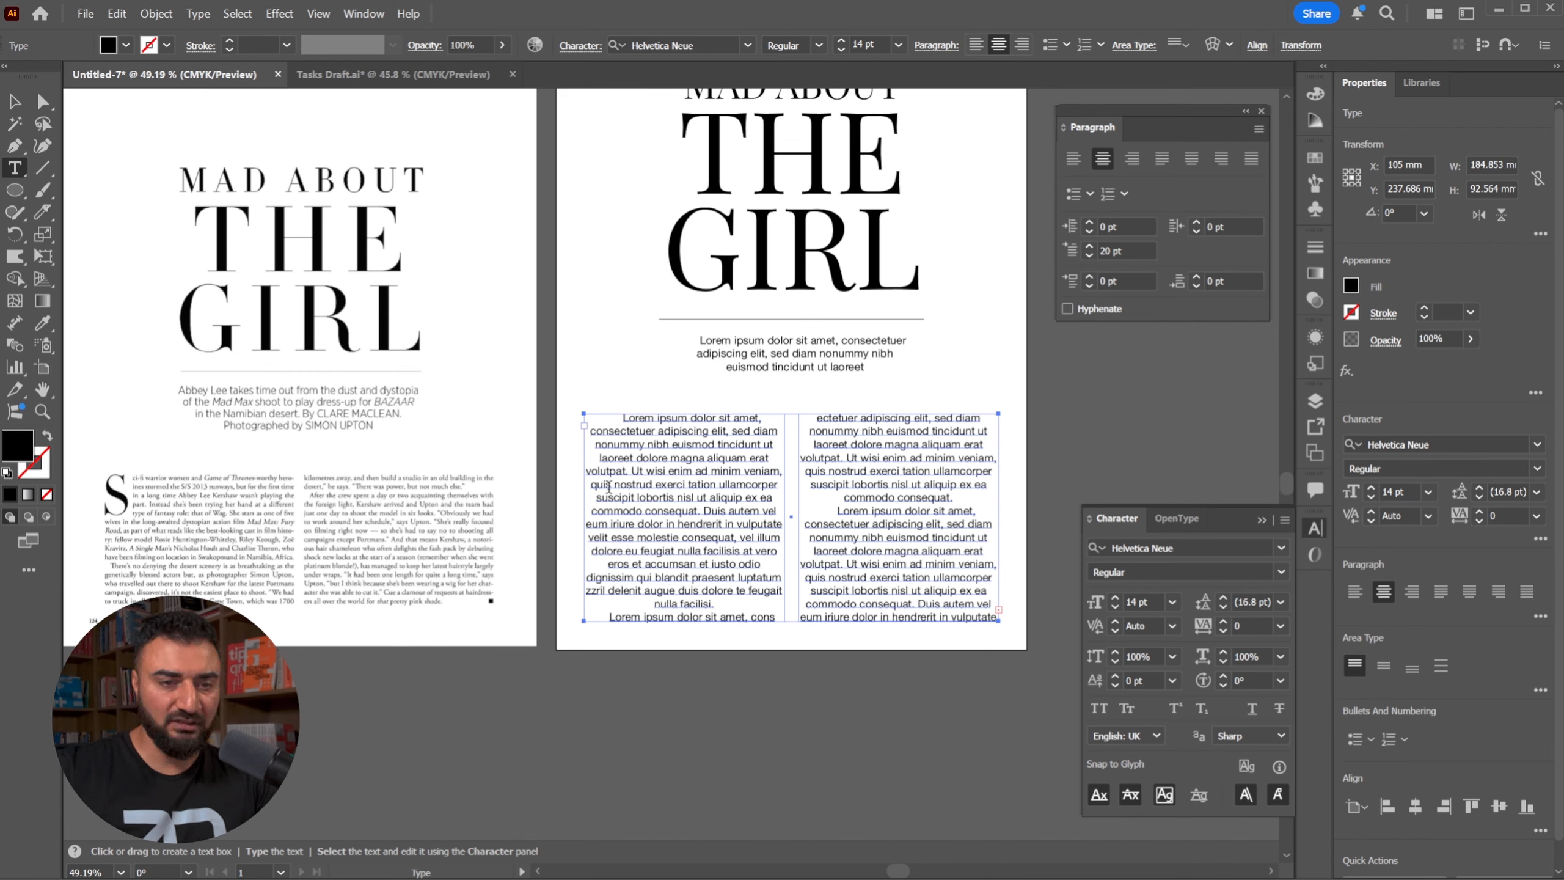
Reduce the two-column body text's font size to 11 pt.
{"action": "left_click", "coordinate": [1115, 608]}
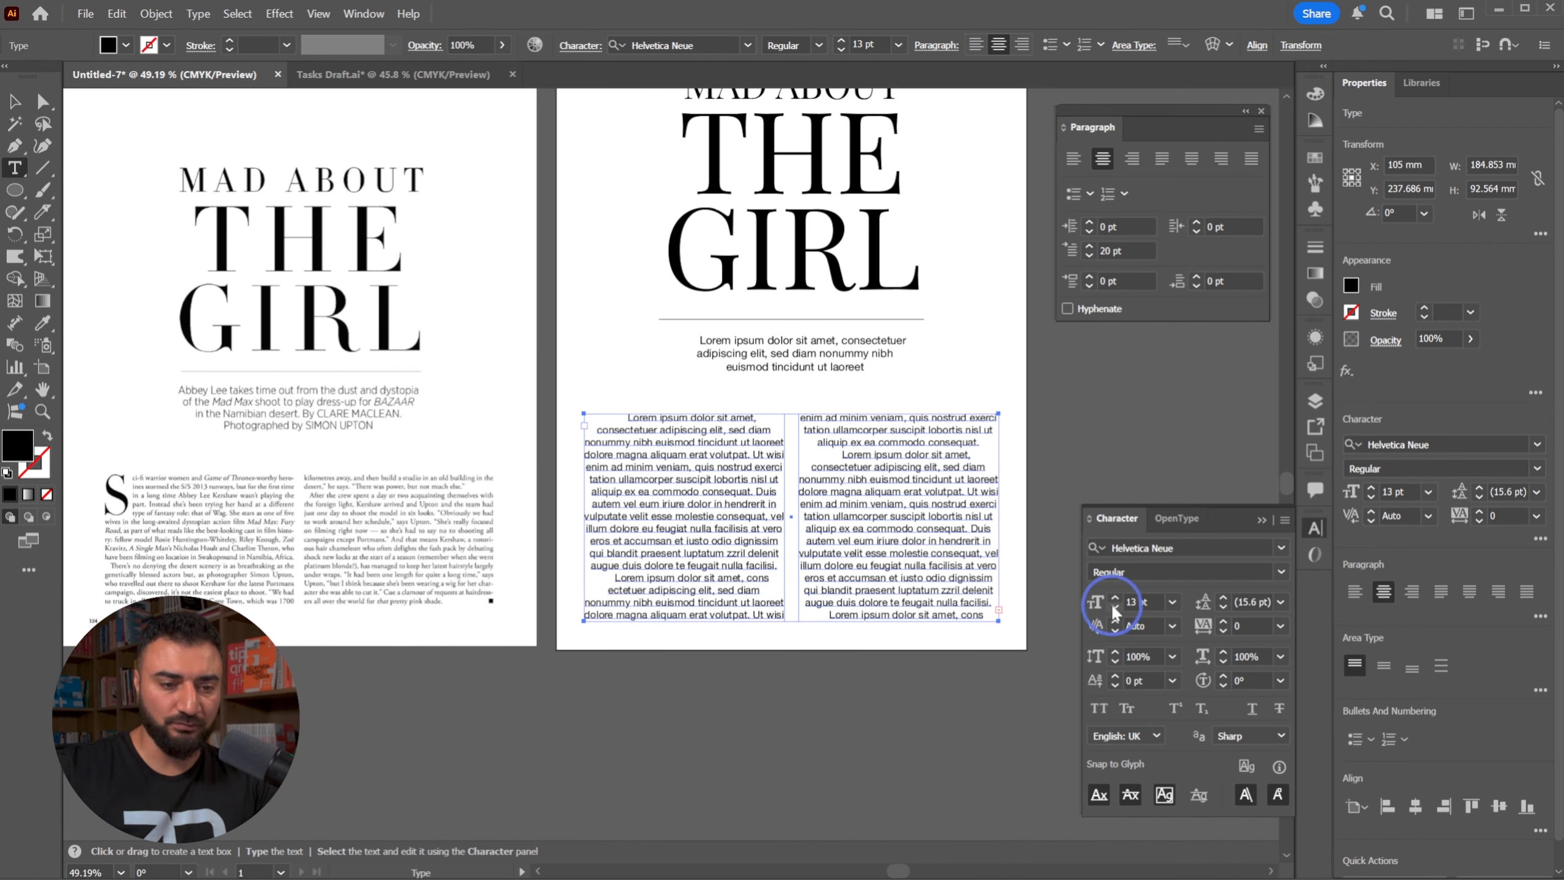
{"action": "left_click", "coordinate": [1115, 608]}
{"action": "left_click", "coordinate": [1116, 608]}
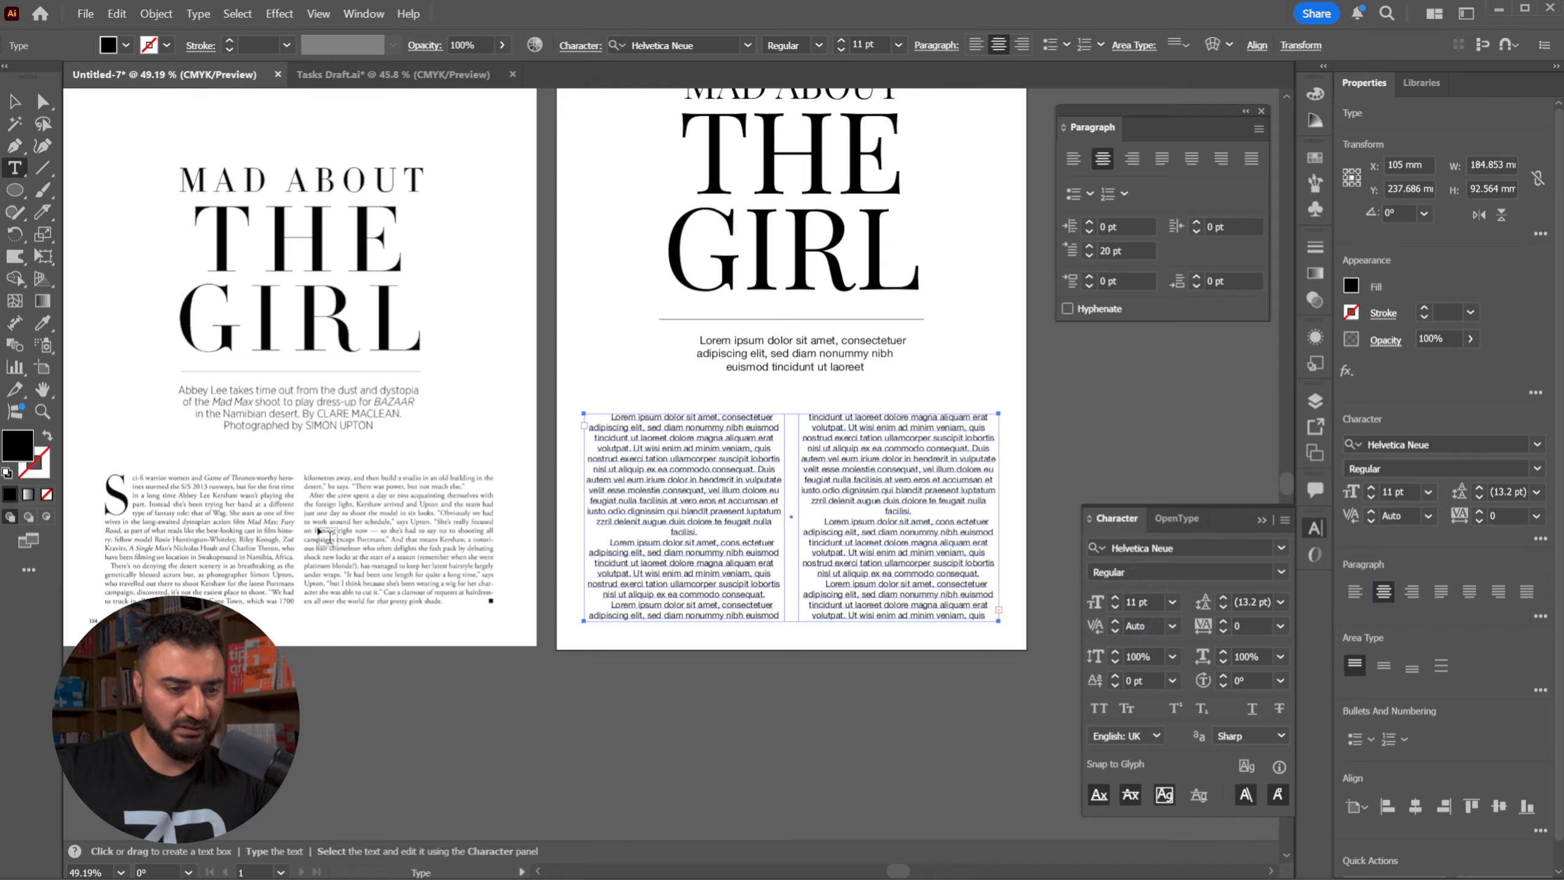
Filter the font list to serif typefaces and set the body text in Book Antiqua.
{"action": "key", "text": "z"}
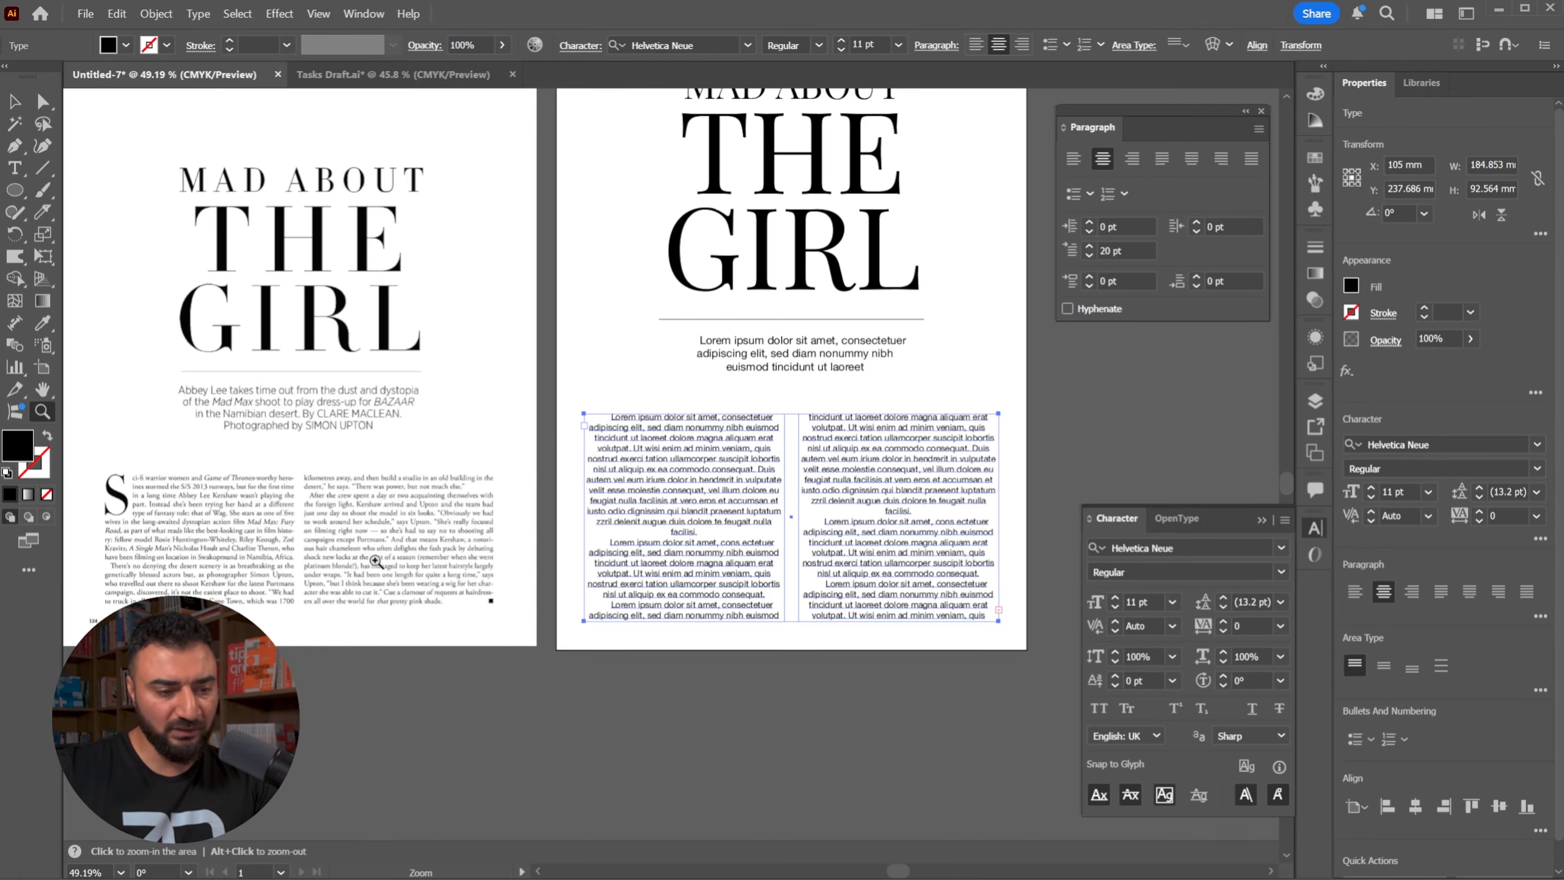
{"action": "left_click", "coordinate": [353, 556]}
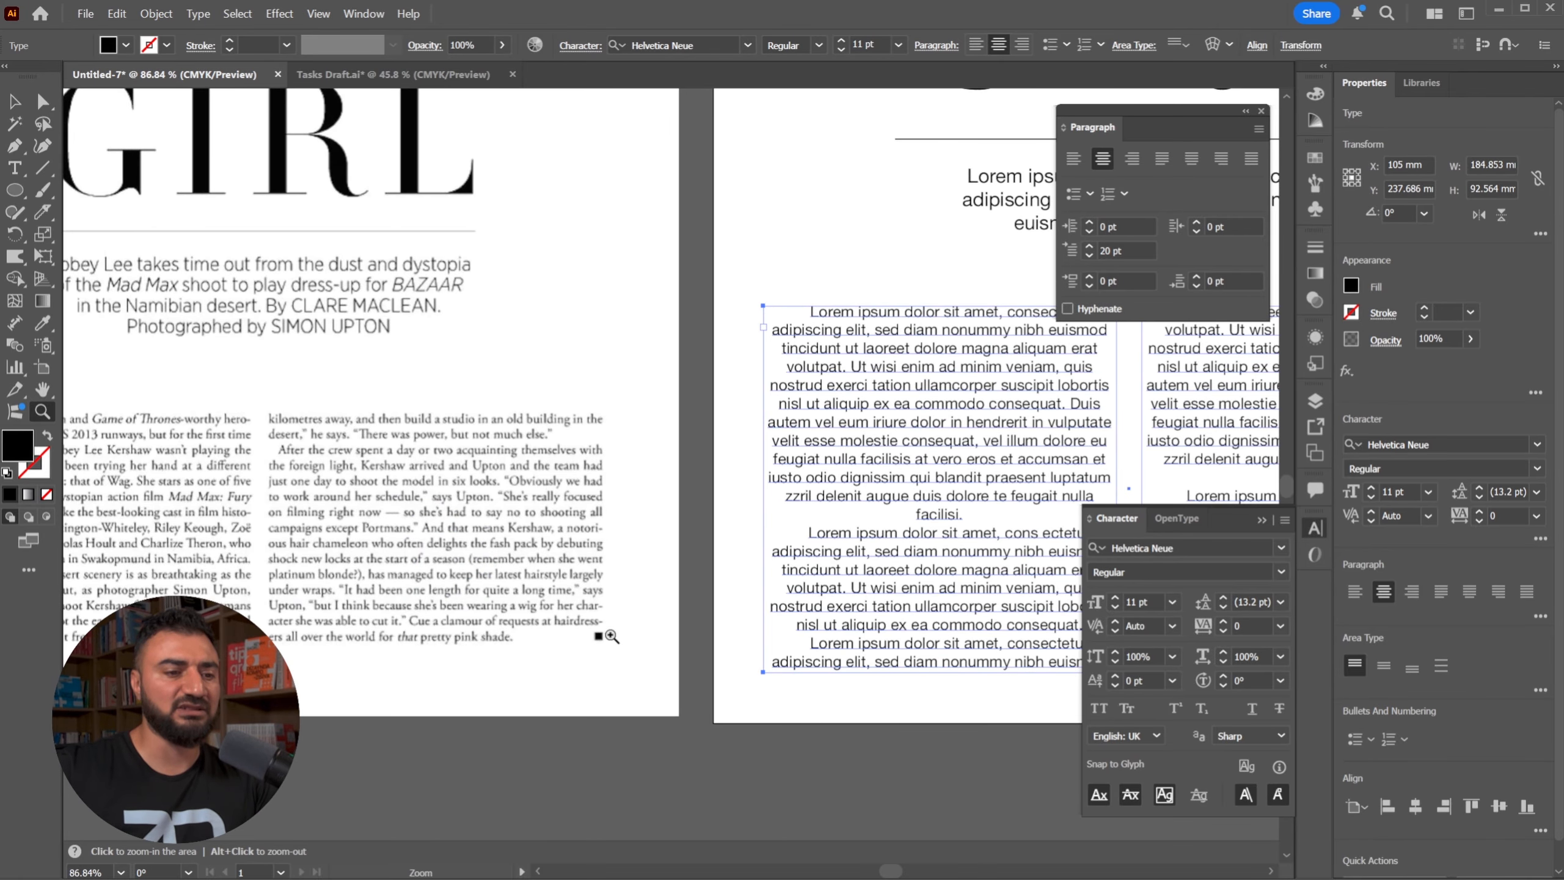
{"action": "left_click", "coordinate": [983, 453], "text": "alt"}
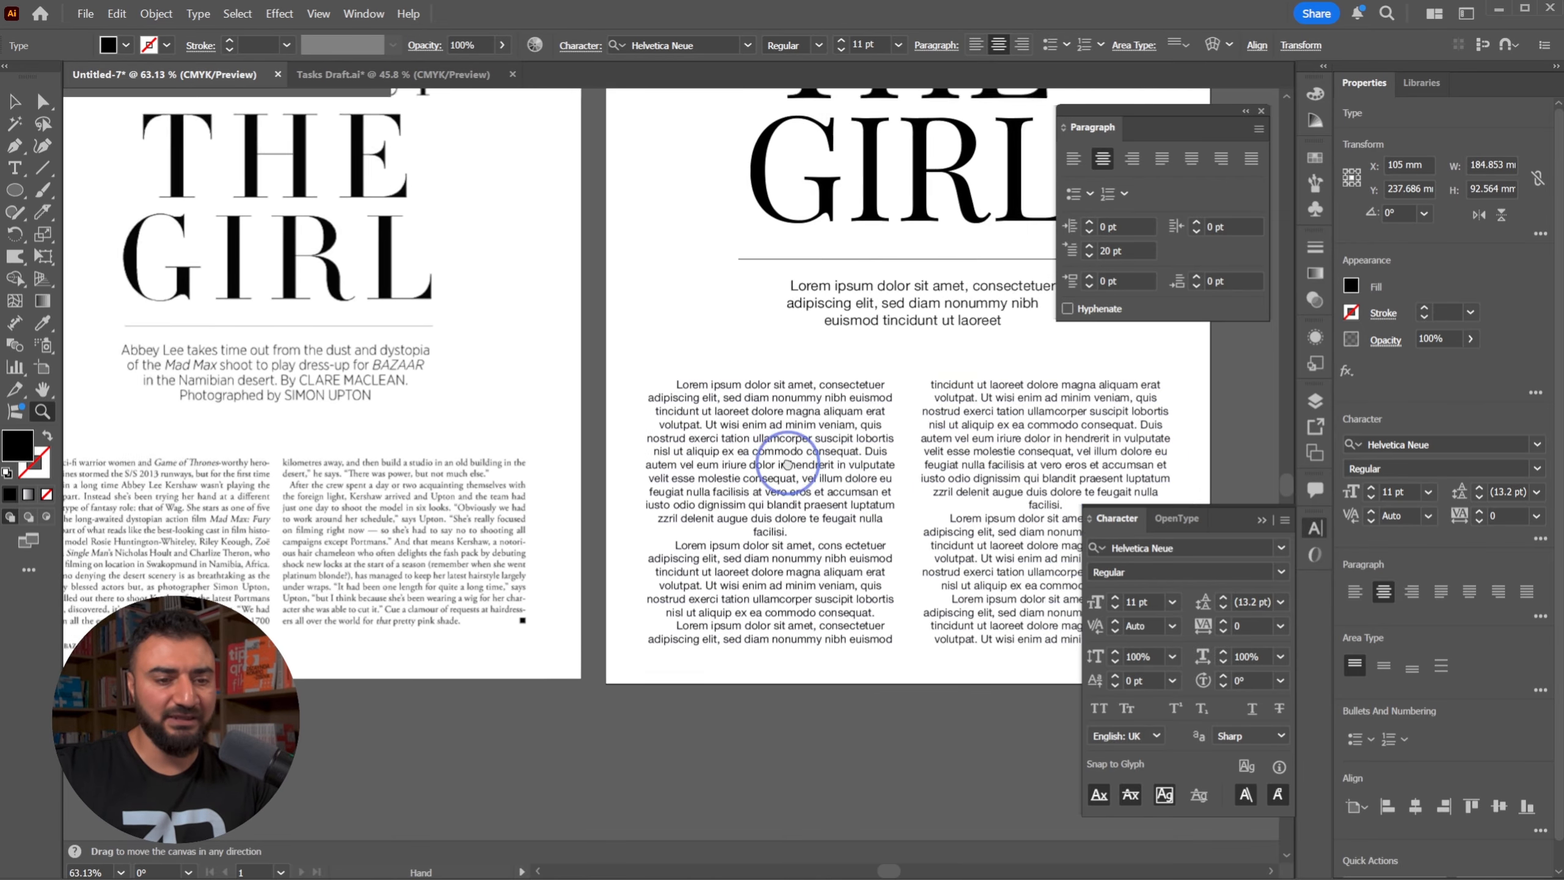
{"action": "key", "text": "v"}
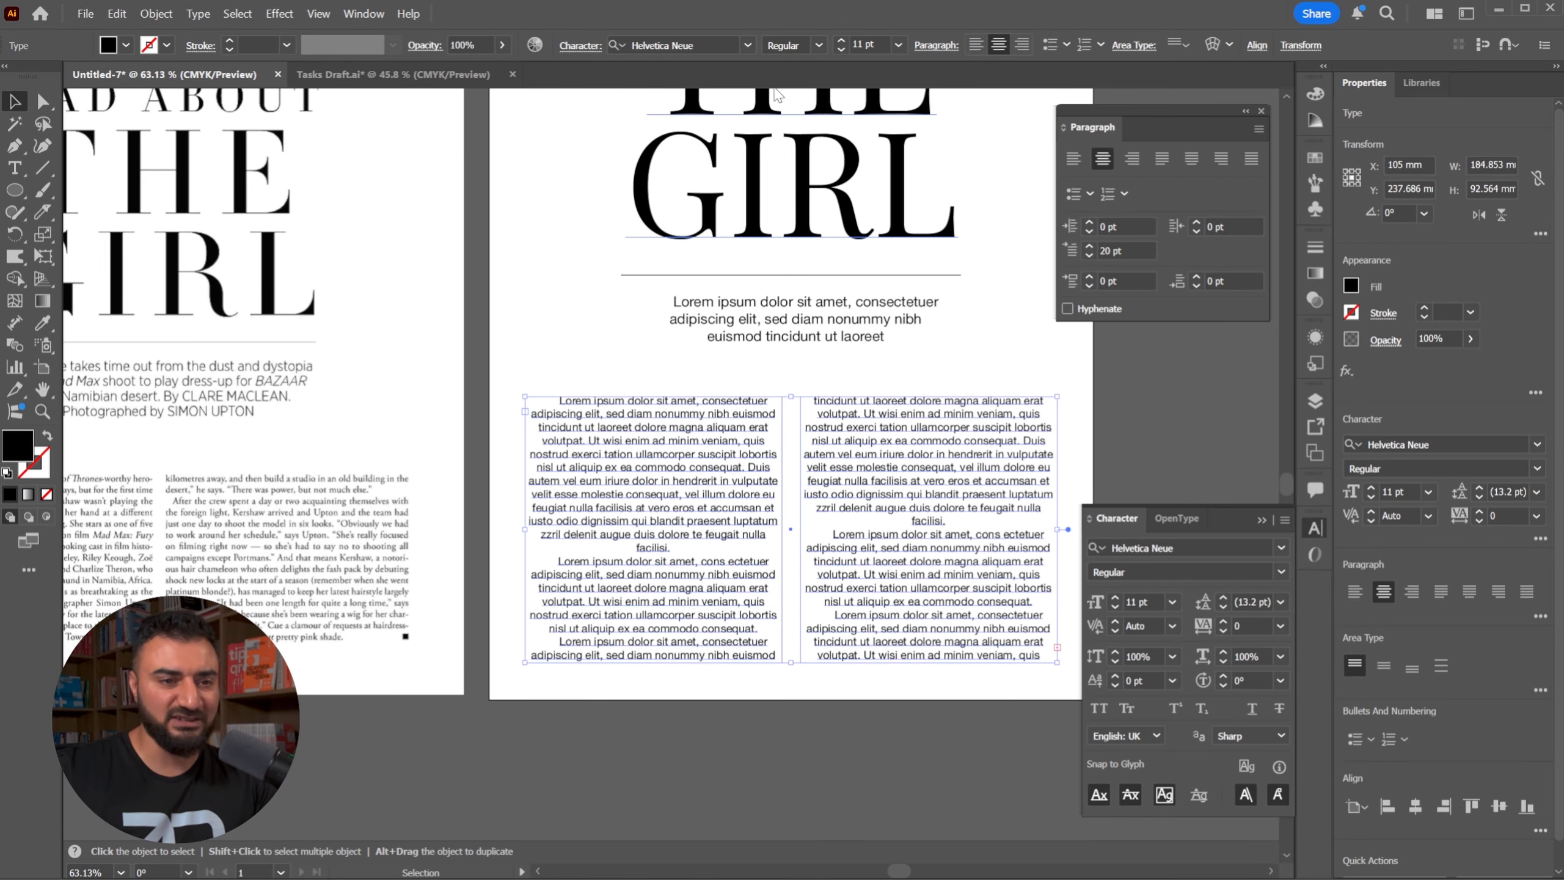
{"action": "left_click", "coordinate": [748, 45]}
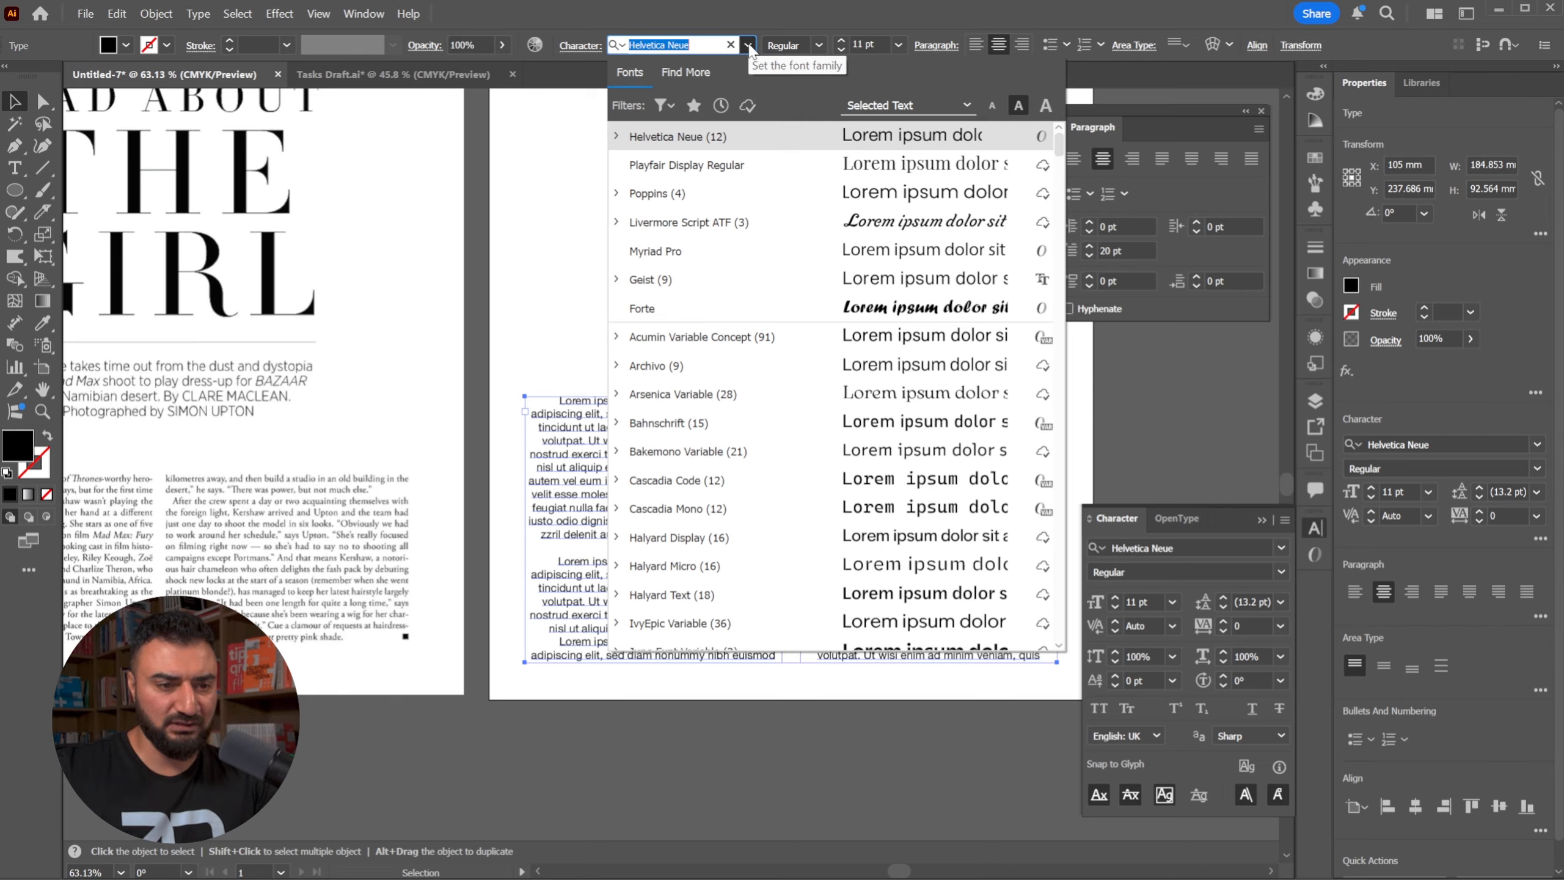
{"action": "left_click", "coordinate": [663, 106]}
{"action": "left_click", "coordinate": [537, 203]}
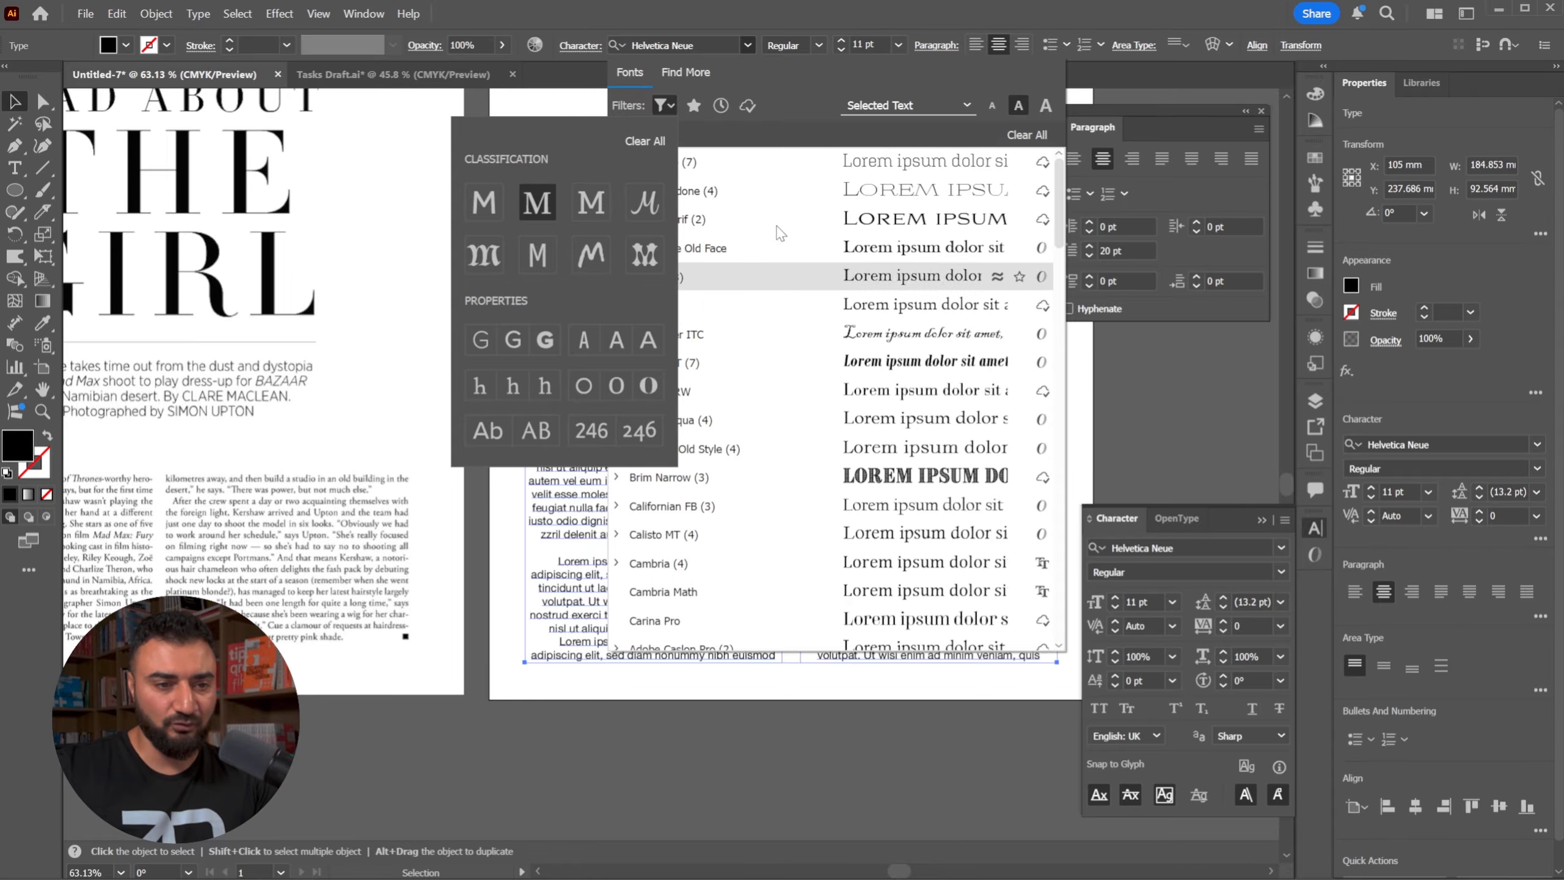
{"action": "left_click", "coordinate": [628, 100]}
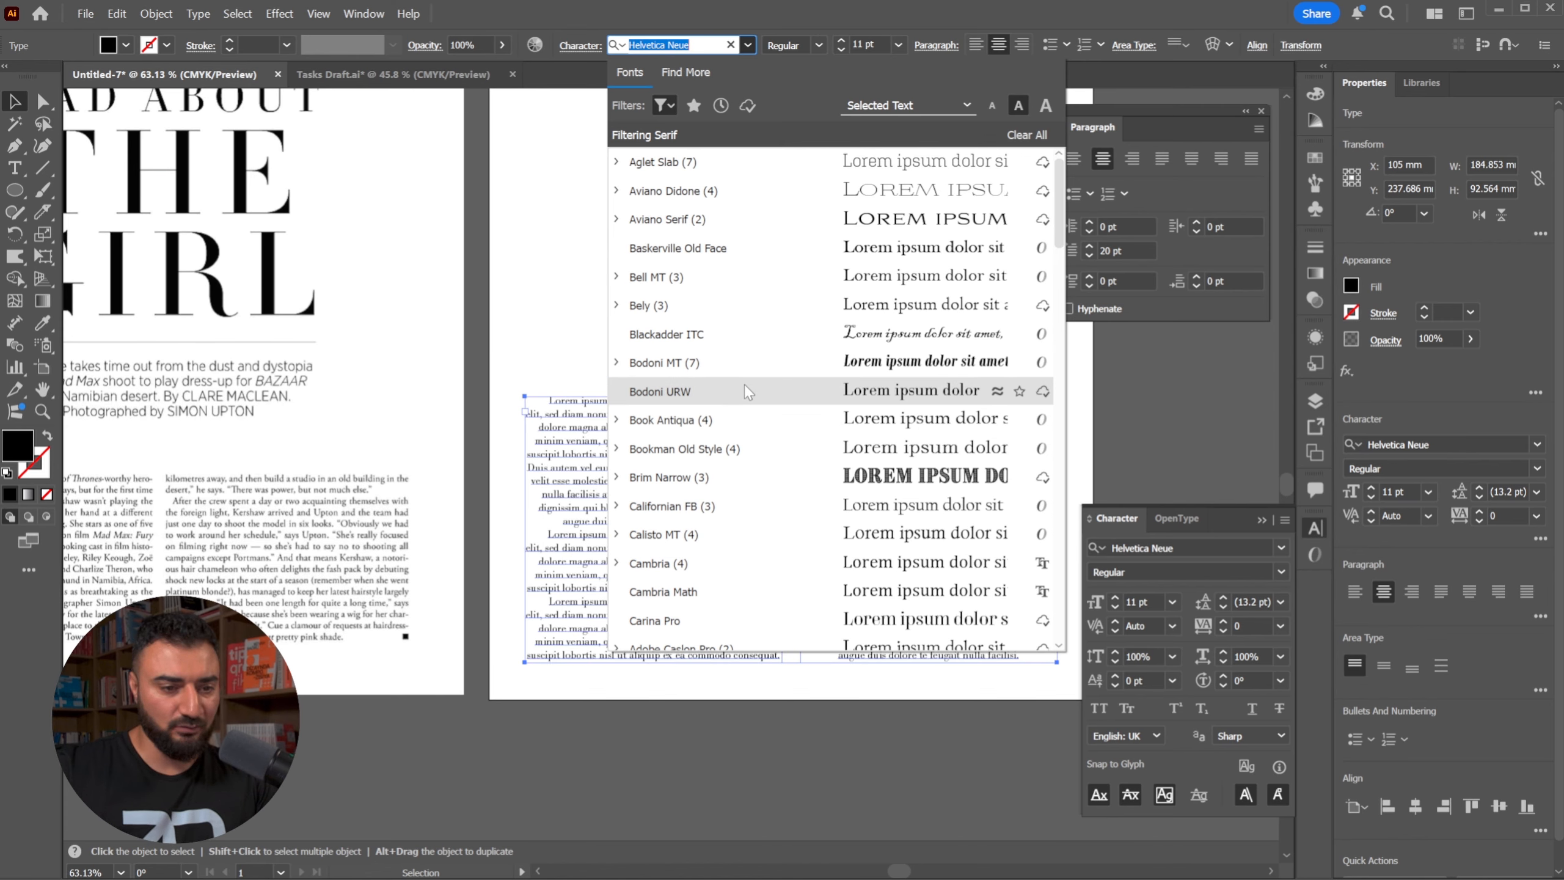
{"action": "left_click", "coordinate": [742, 418]}
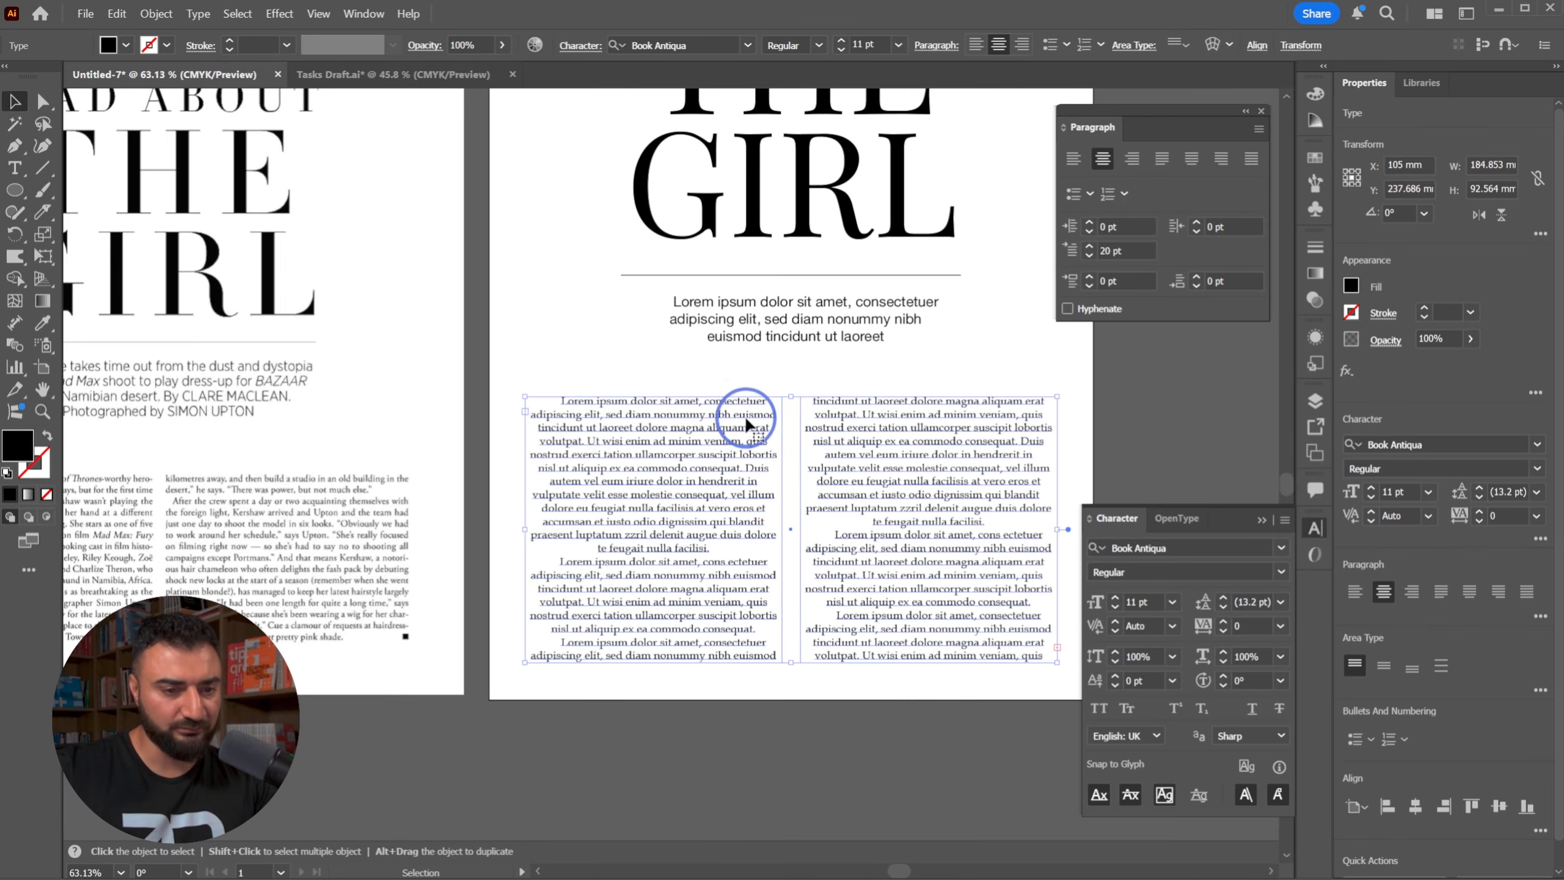
{"action": "left_click_drag", "start_coordinate": [609, 552], "coordinate": [756, 510]}
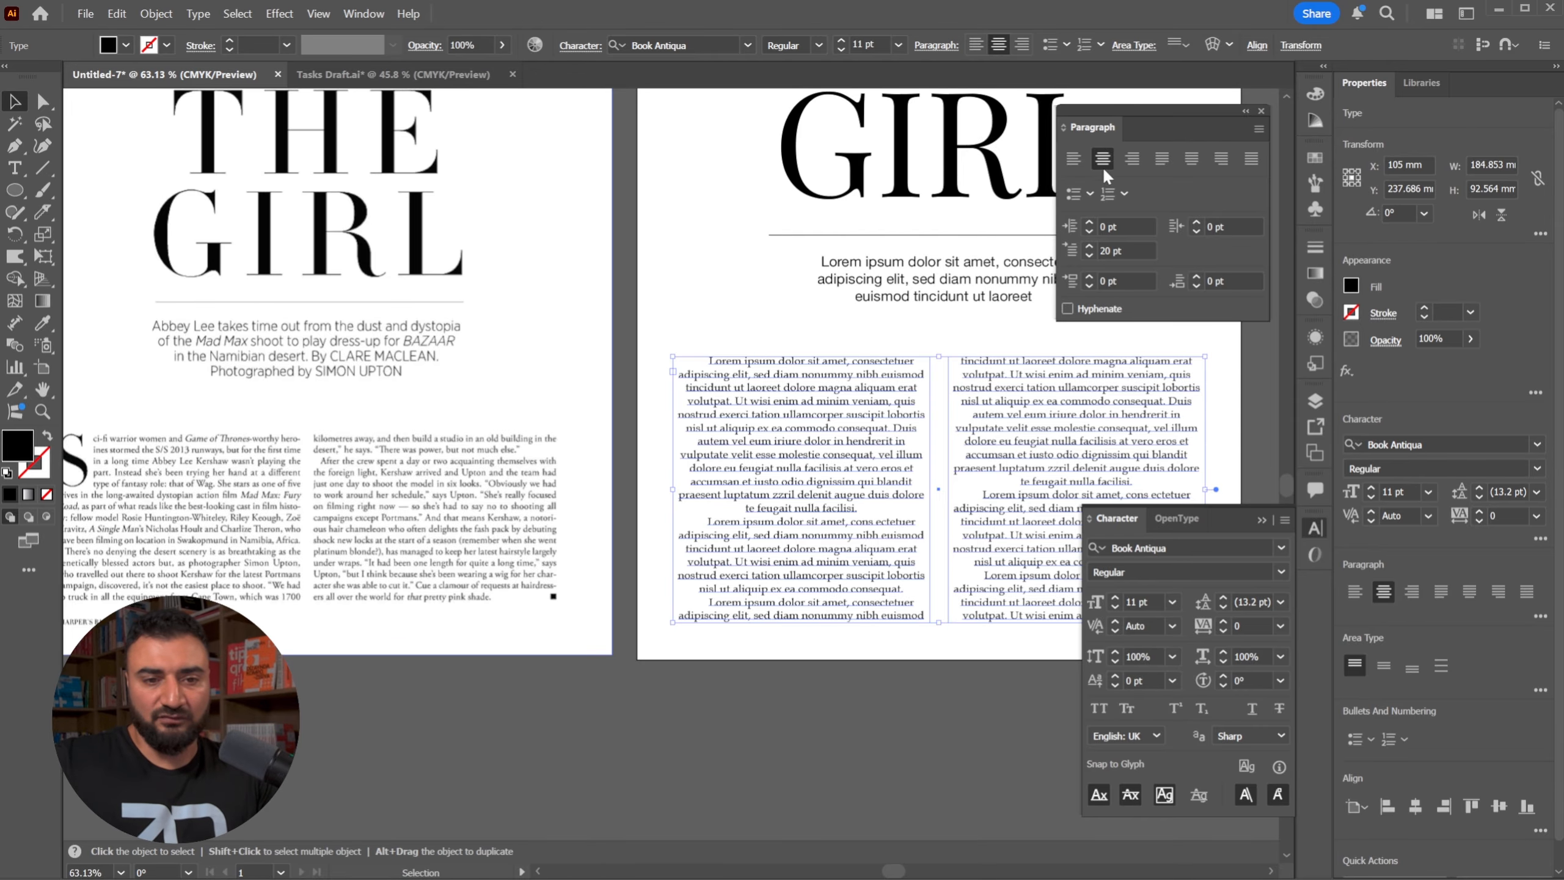
Justify the two-column body text with its last lines aligned left and set the first-line indent to 0 pt.
{"action": "left_click", "coordinate": [1073, 161]}
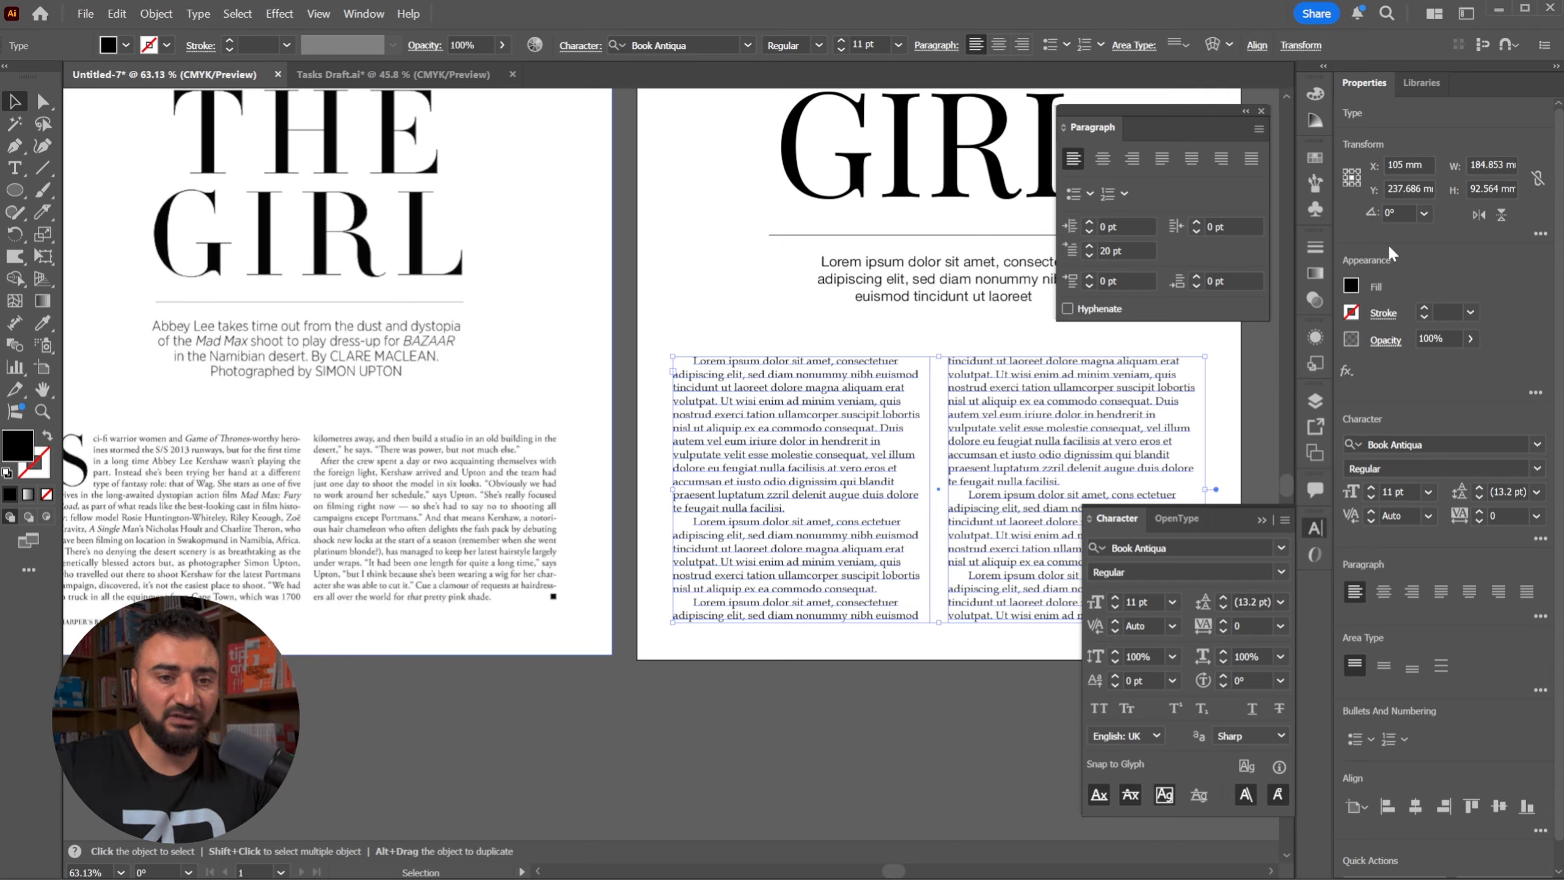
{"action": "left_click", "coordinate": [1163, 160]}
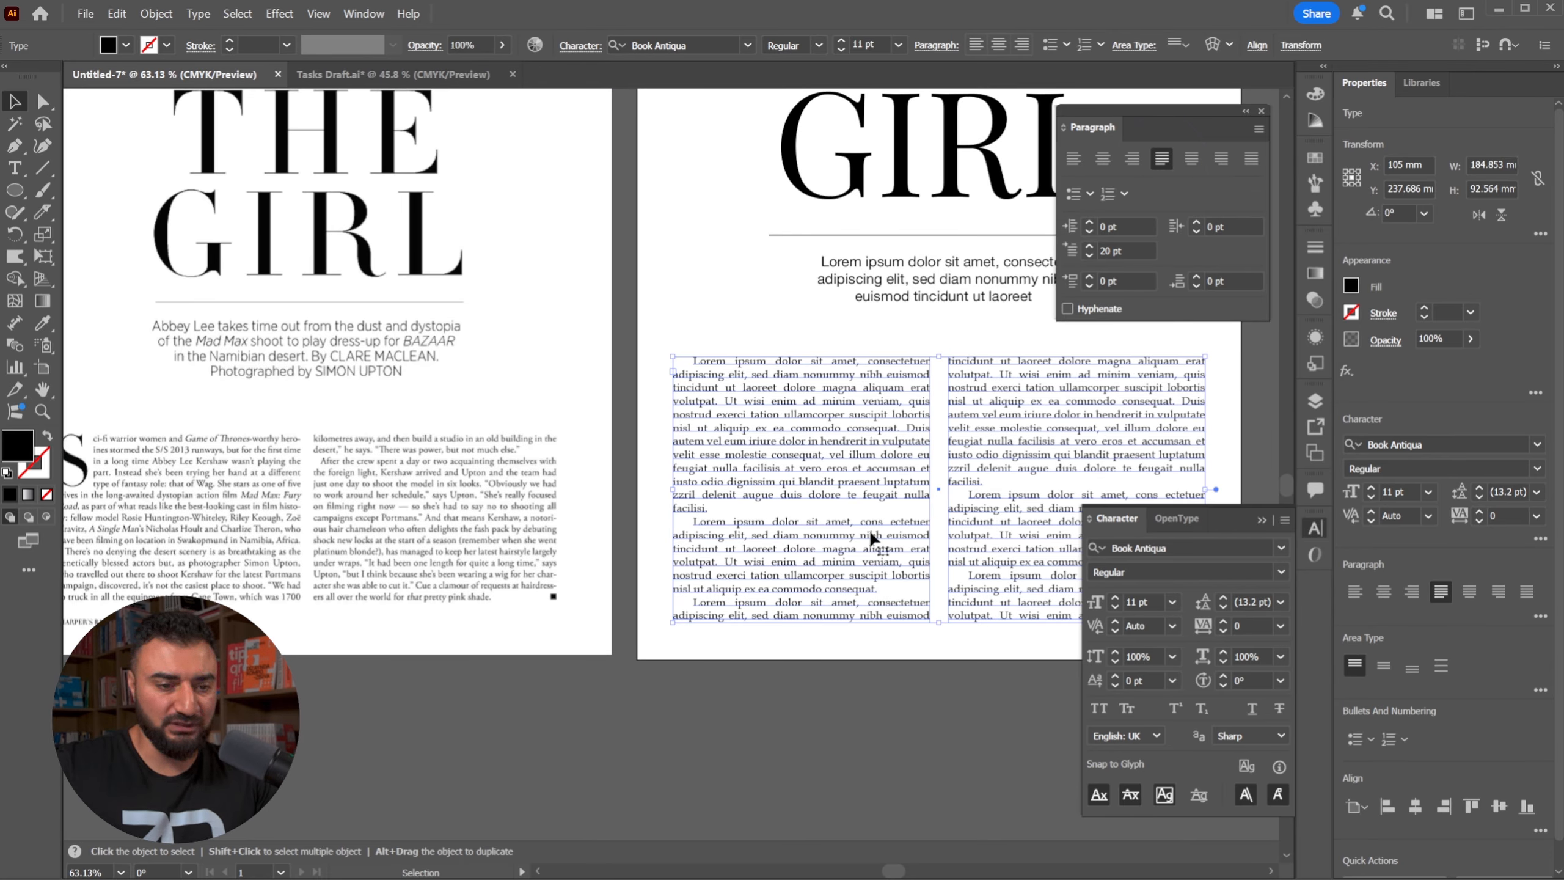
{"action": "left_click", "coordinate": [1115, 251]}
{"action": "type", "text": "0"}
{"action": "key", "text": "Return"}
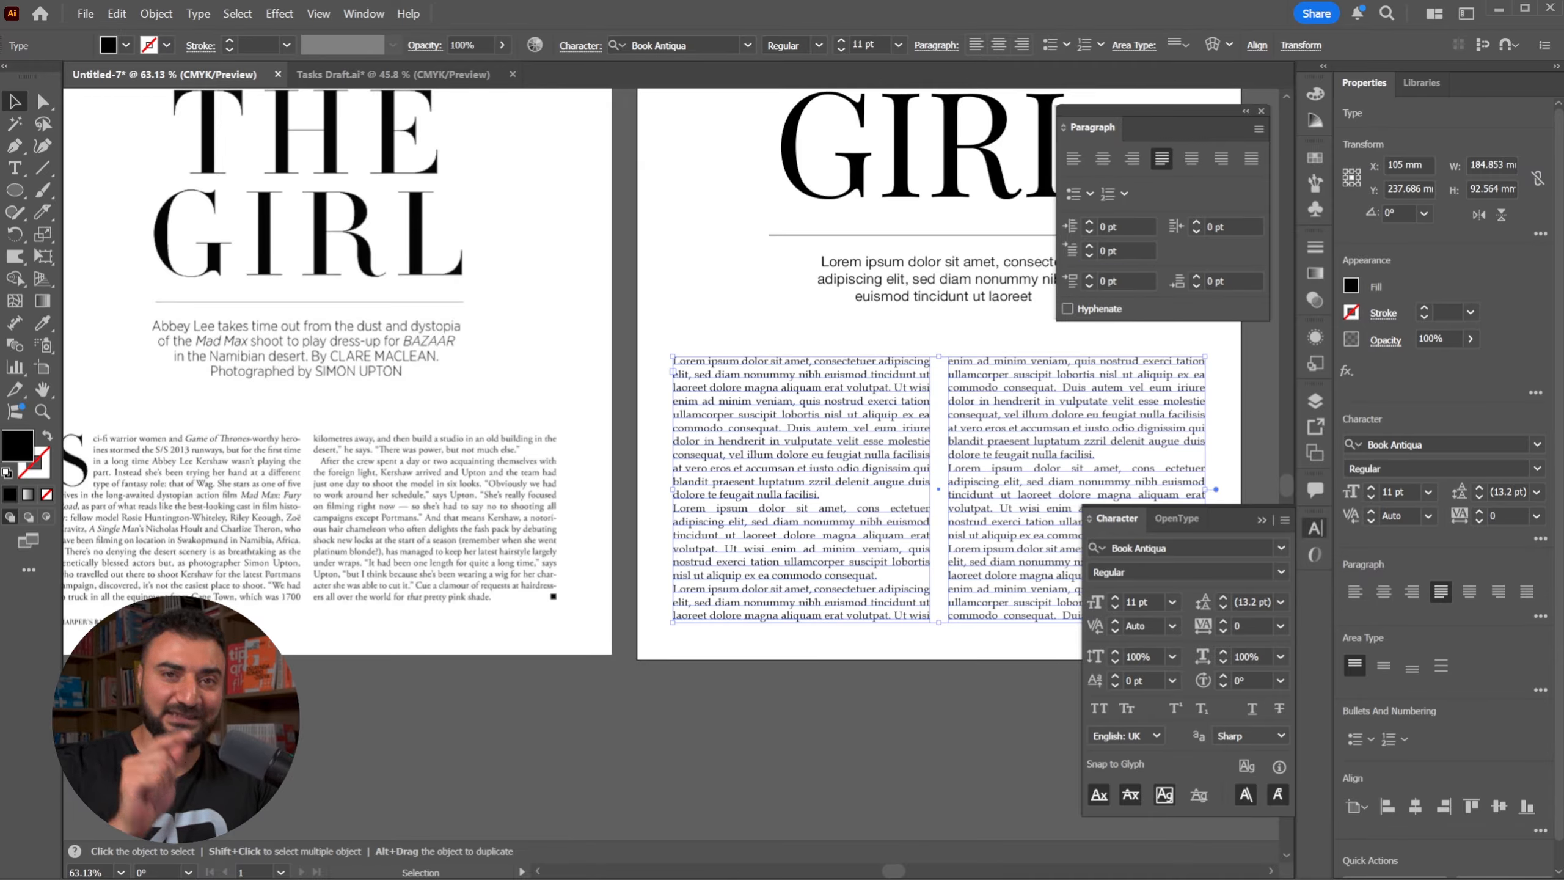
Lower the top edge of the body-text frame to make it about 78 mm high.
{"action": "left_click", "coordinate": [775, 350]}
{"action": "left_click", "coordinate": [1109, 407]}
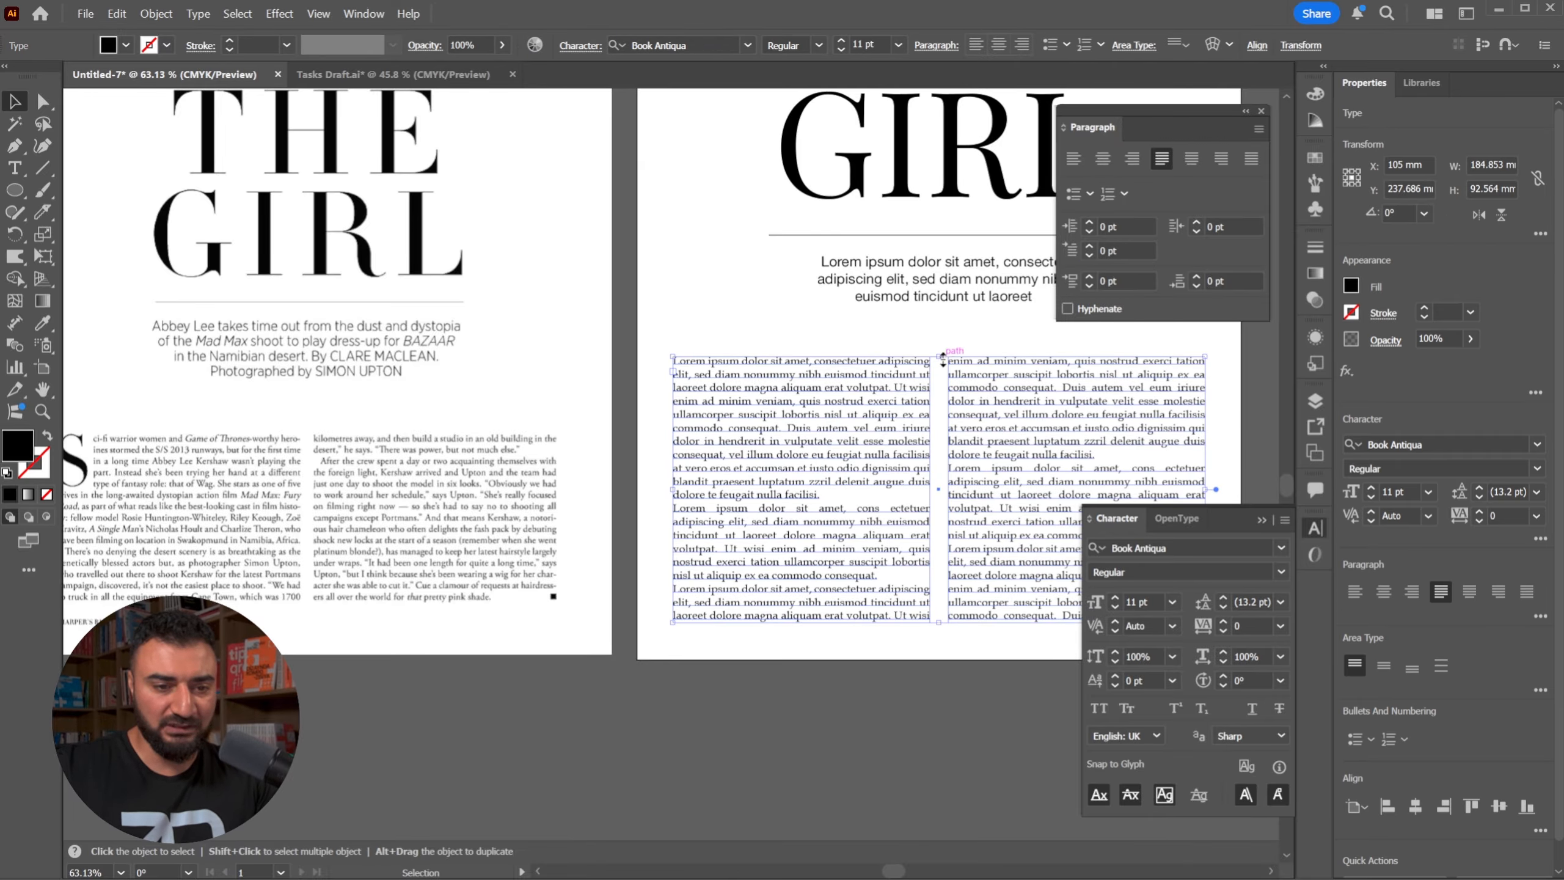
{"action": "left_click_drag", "start_coordinate": [939, 356], "coordinate": [944, 393]}
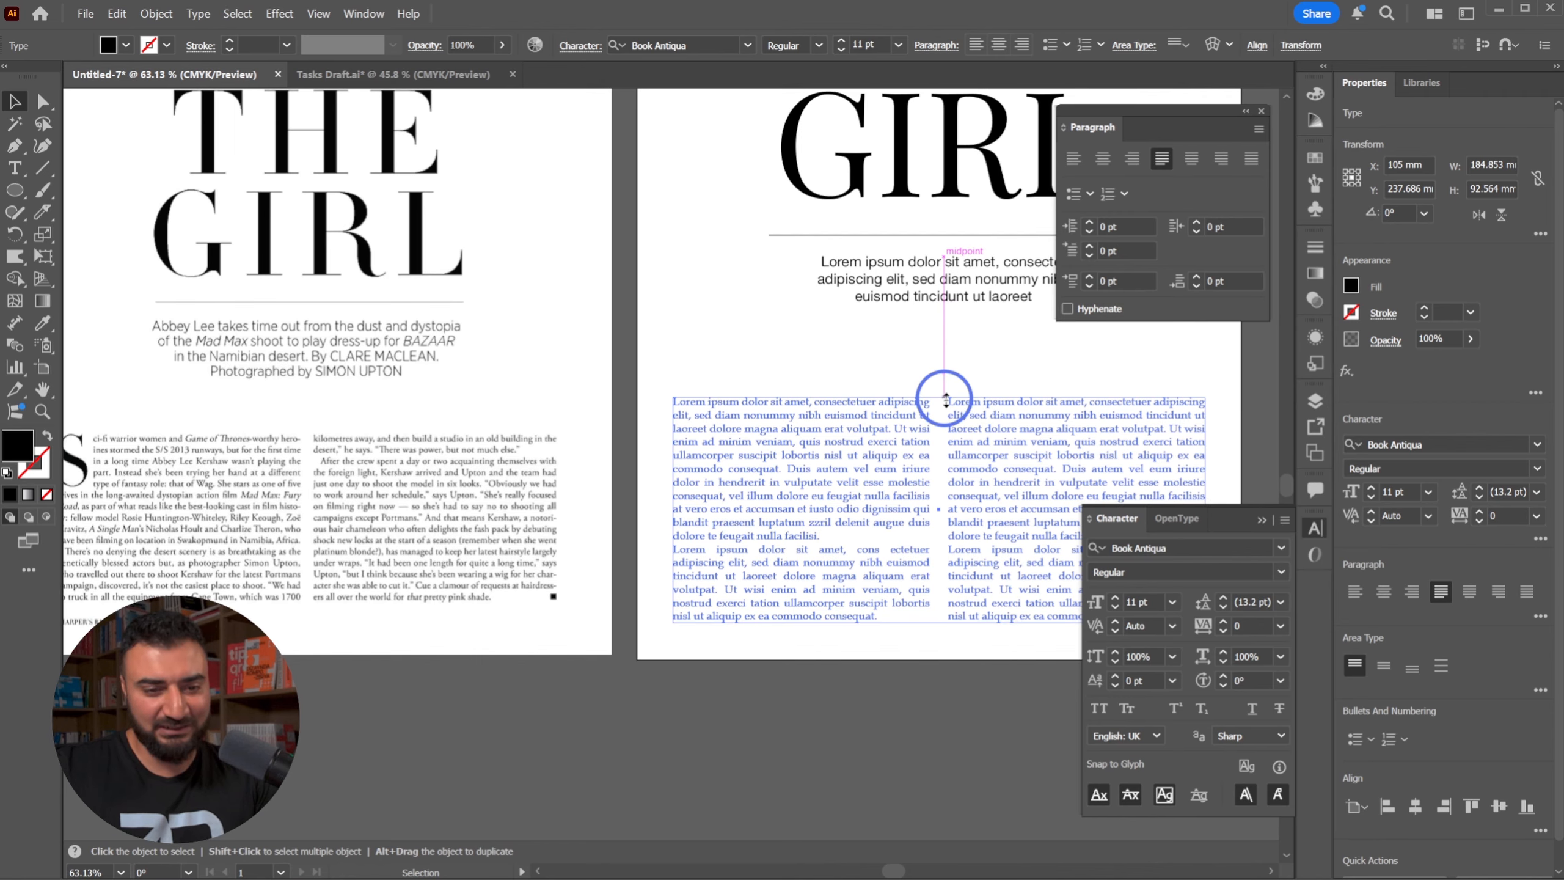
{"action": "left_click", "coordinate": [935, 678]}
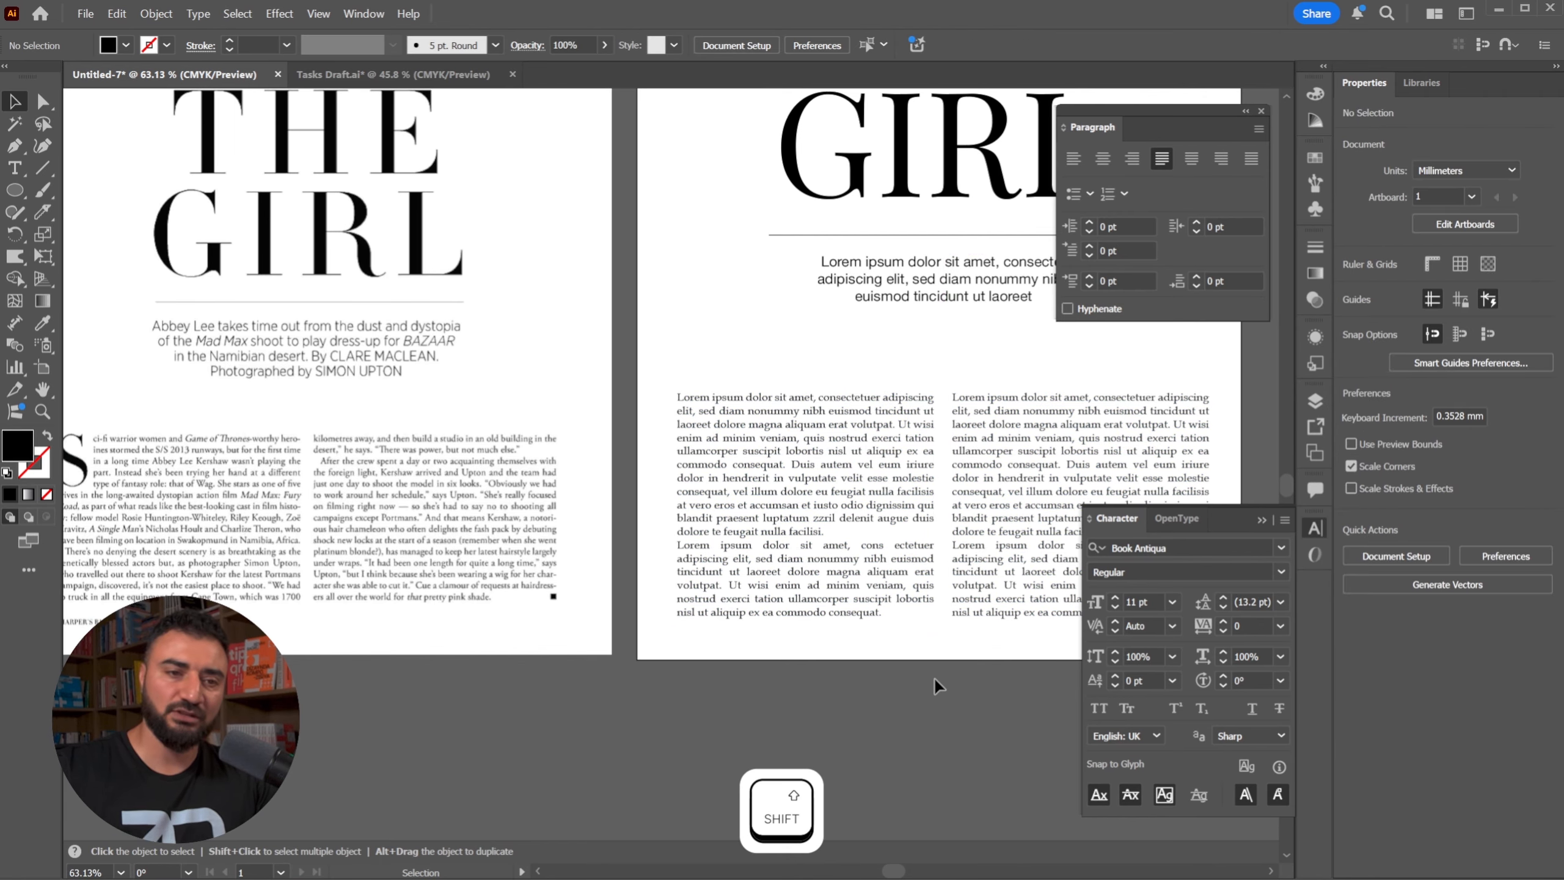
Set the body text's first-line indent to 20 pt and reduce its font size to 10 pt.
{"action": "key", "text": "z"}
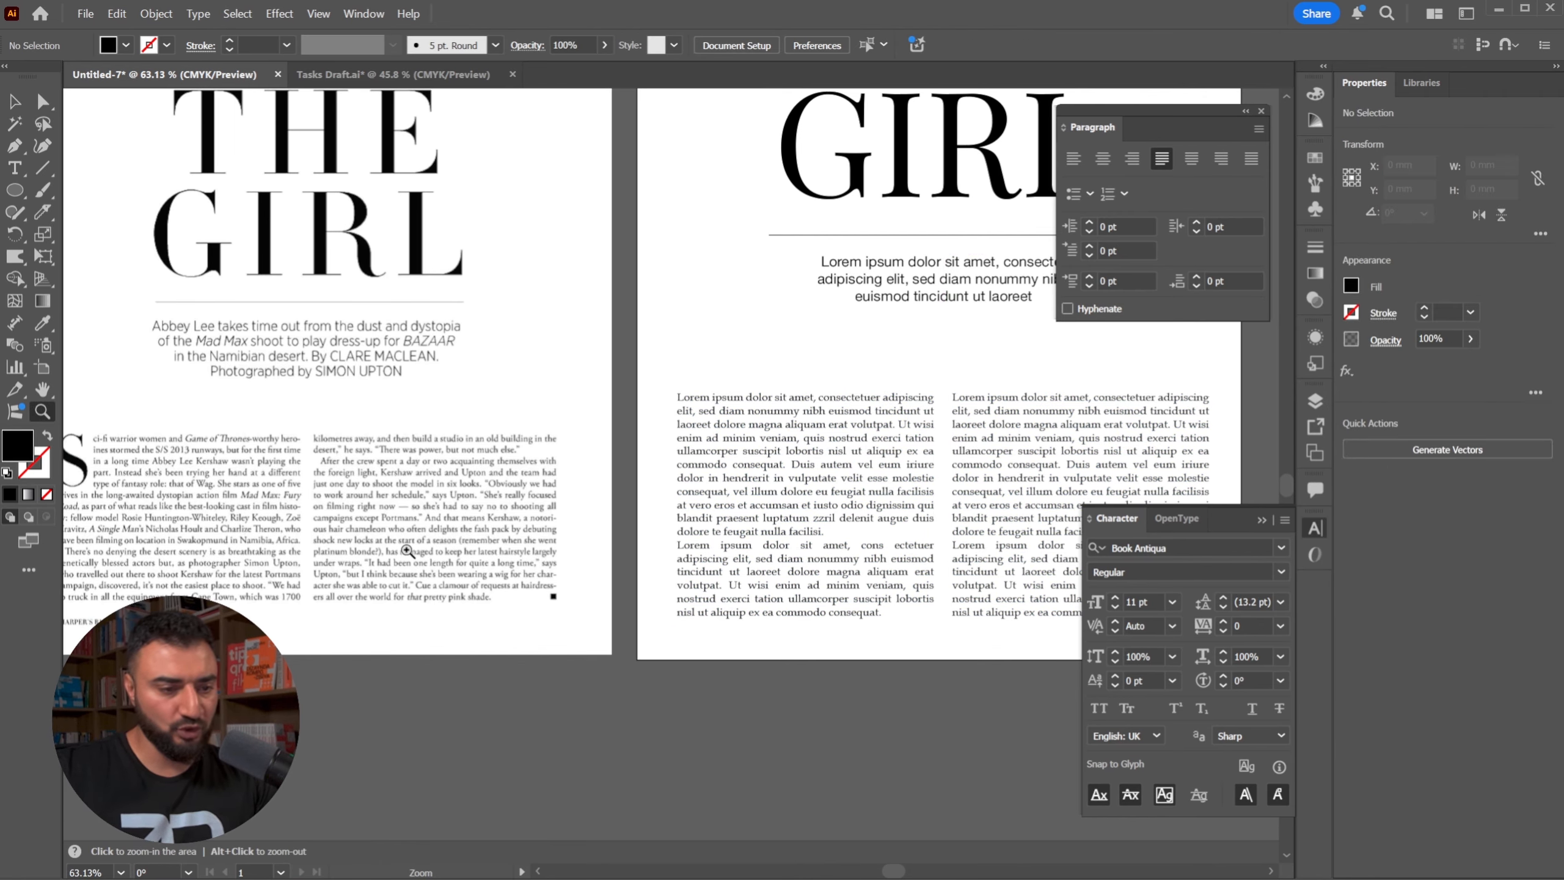
{"action": "left_click", "coordinate": [311, 503]}
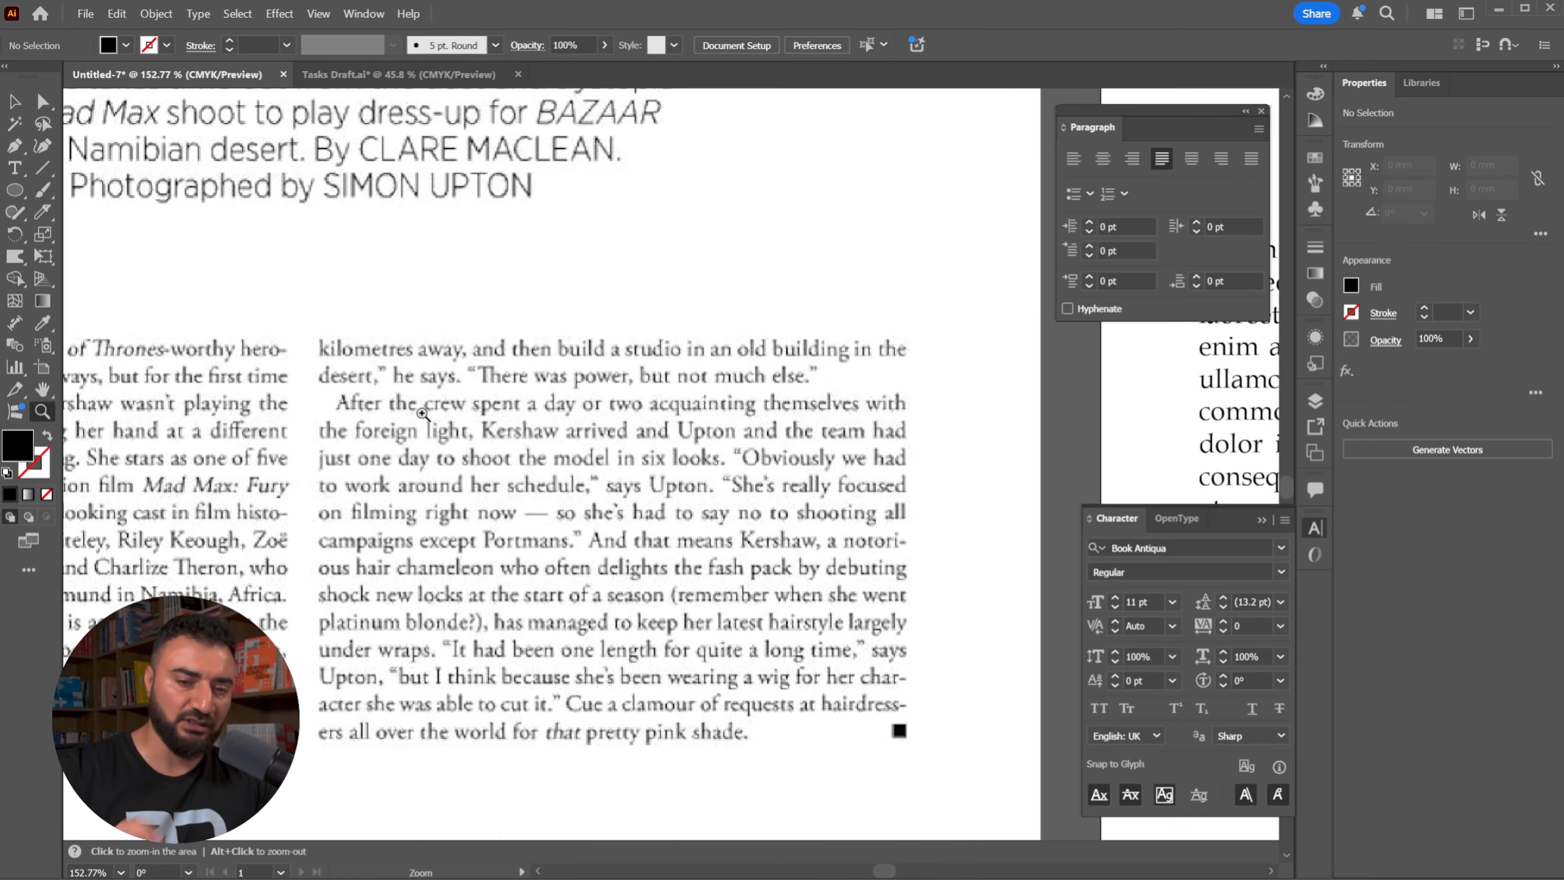
{"action": "left_click", "coordinate": [860, 517], "text": "alt"}
{"action": "left_click_drag", "start_coordinate": [881, 498], "coordinate": [312, 493]}
{"action": "key", "text": "v"}
{"action": "left_click", "coordinate": [544, 490]}
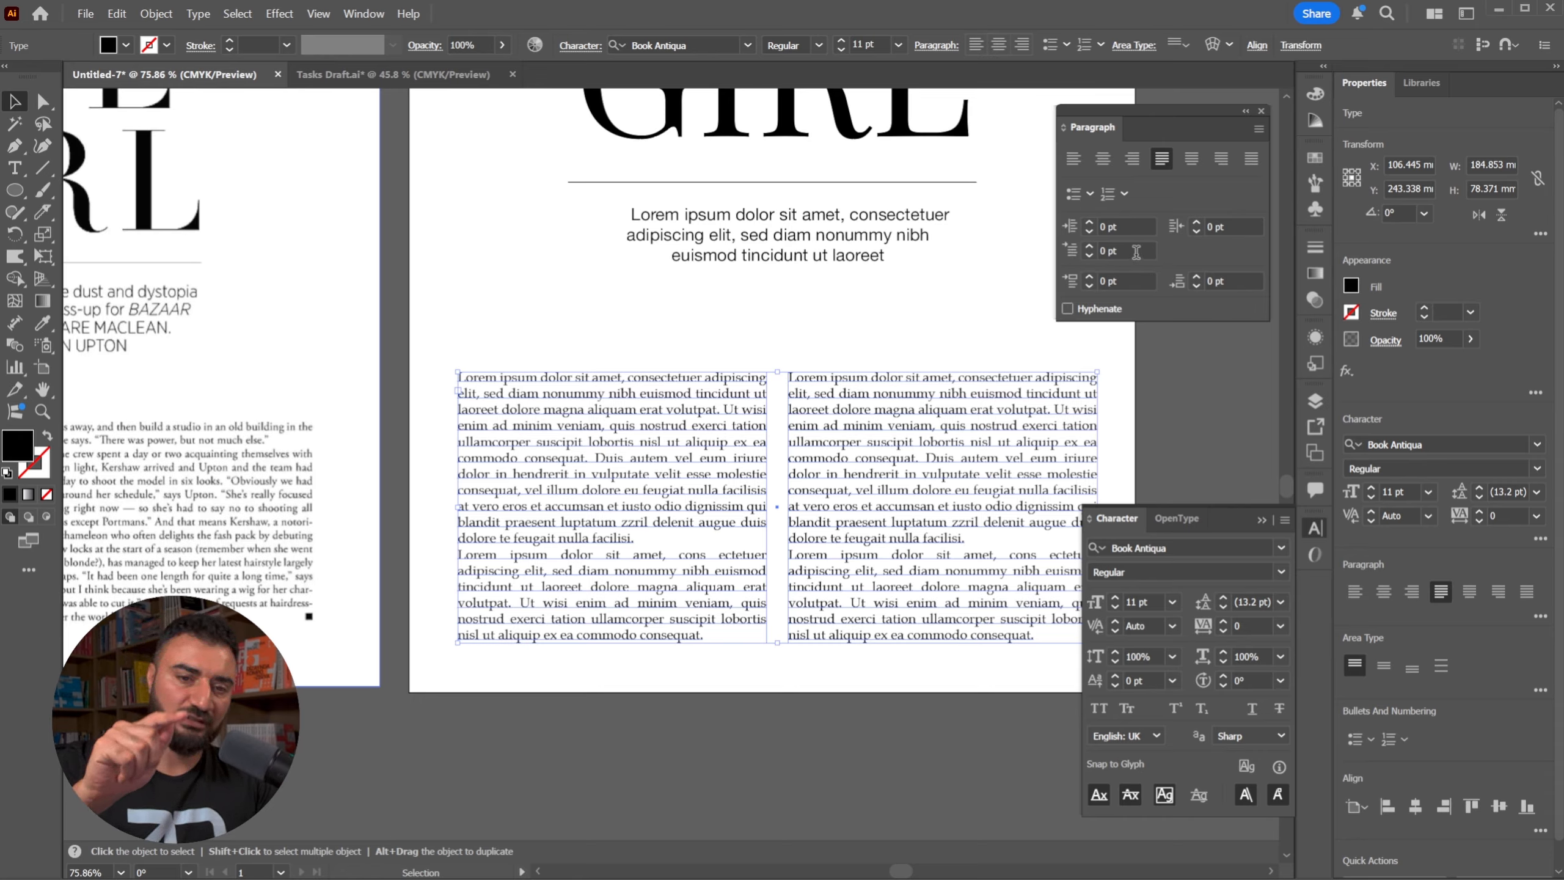
{"action": "left_click", "coordinate": [1072, 250]}
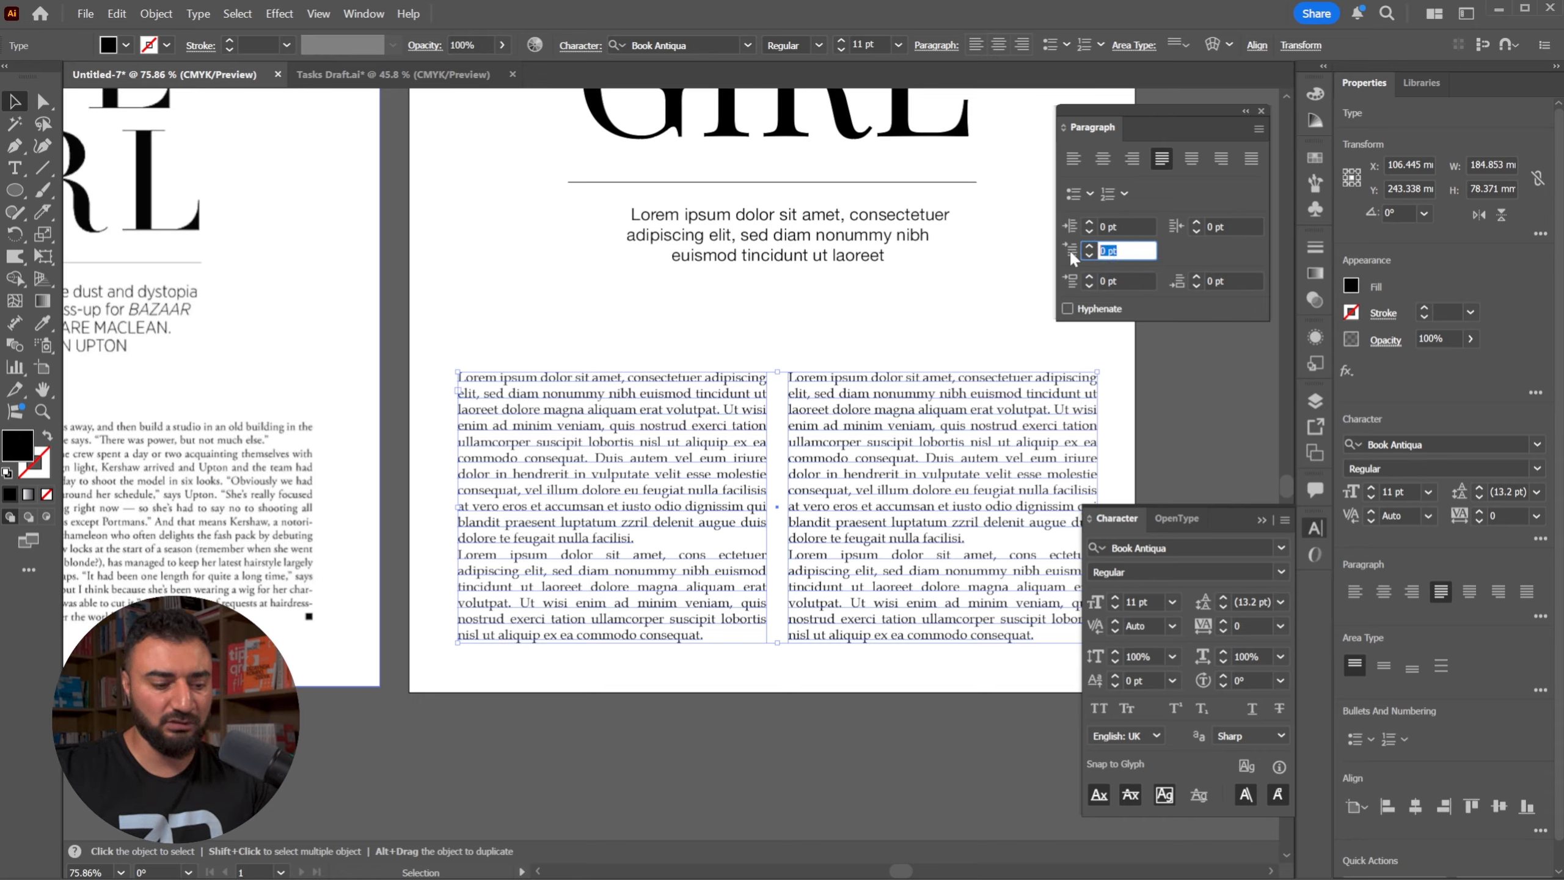
{"action": "type", "text": "20"}
{"action": "key", "text": "Return"}
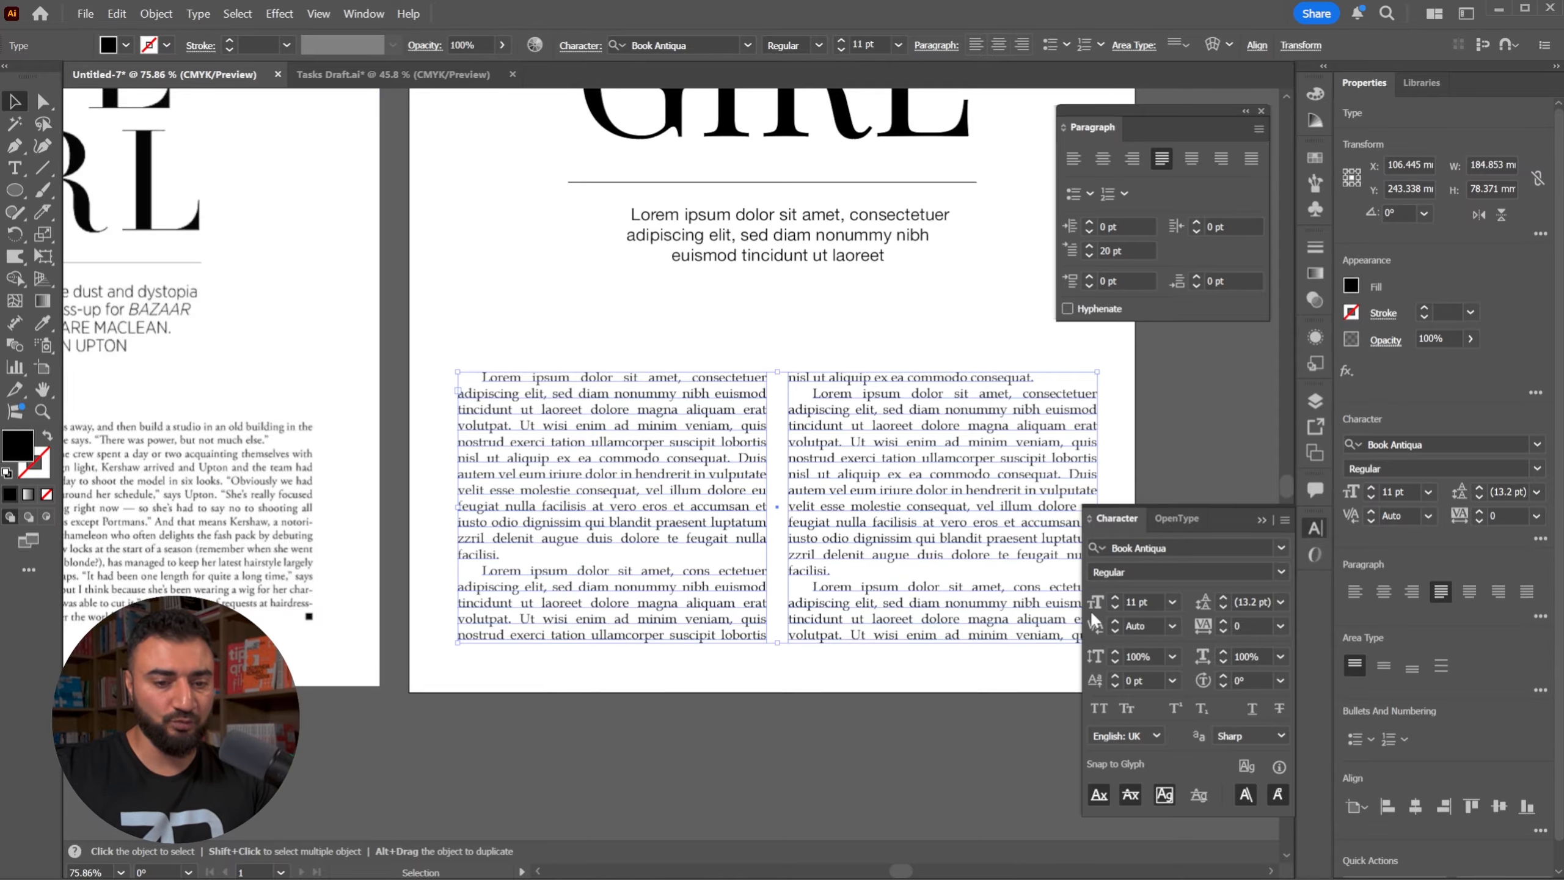
{"action": "left_click", "coordinate": [1112, 602]}
{"action": "left_click", "coordinate": [936, 727]}
Delete the reference magazine page image beside the artboard.
{"action": "key", "text": "z"}
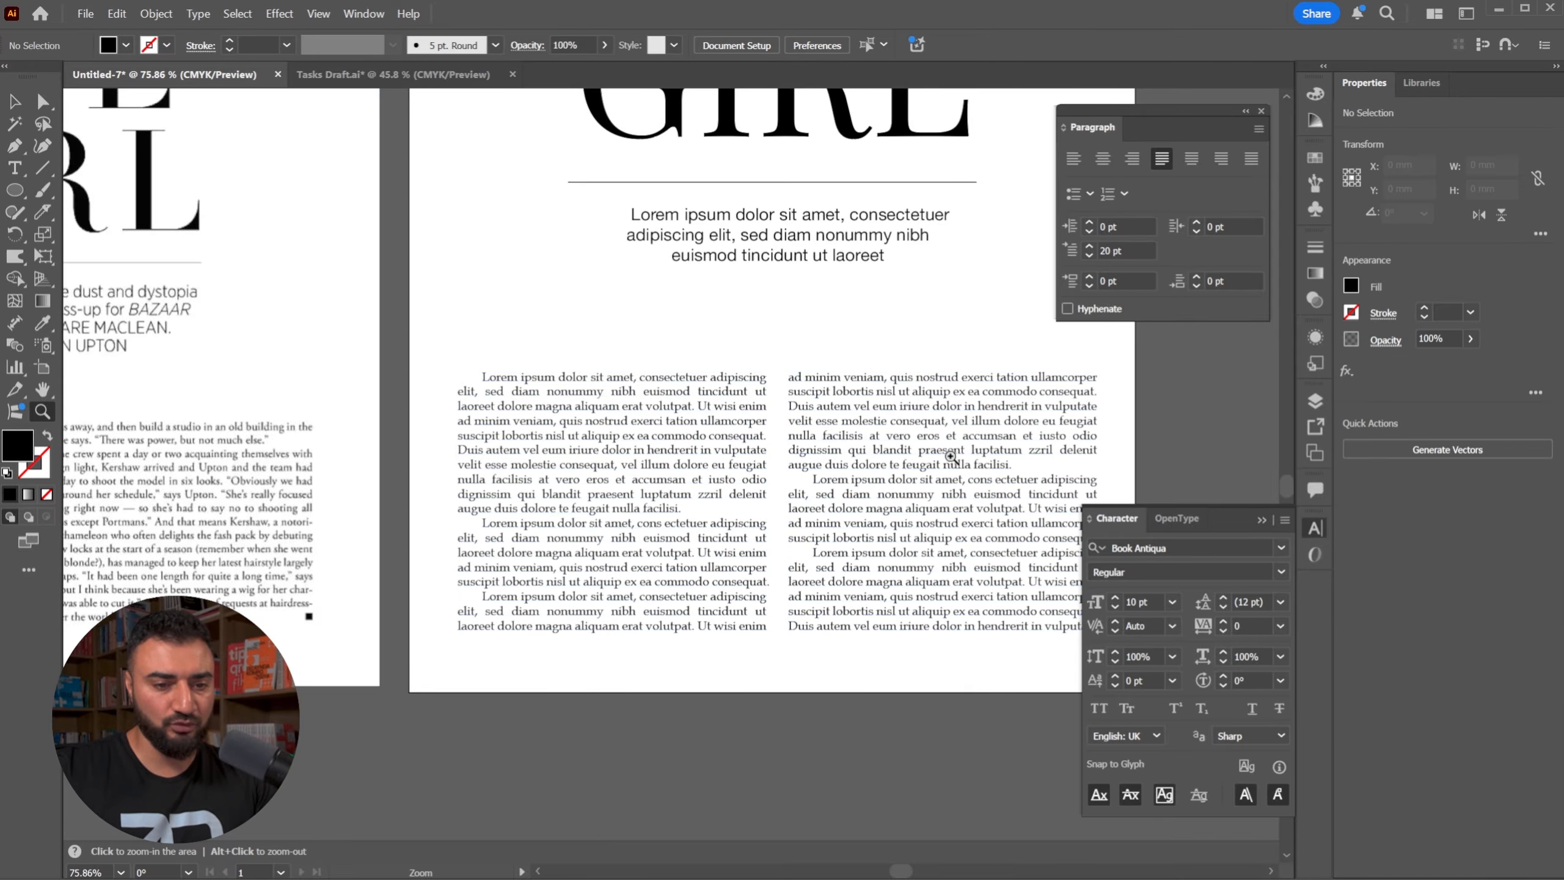
{"action": "left_click_drag", "start_coordinate": [964, 344], "coordinate": [845, 333]}
{"action": "left_click_drag", "start_coordinate": [837, 272], "coordinate": [831, 444]}
{"action": "key", "text": "v"}
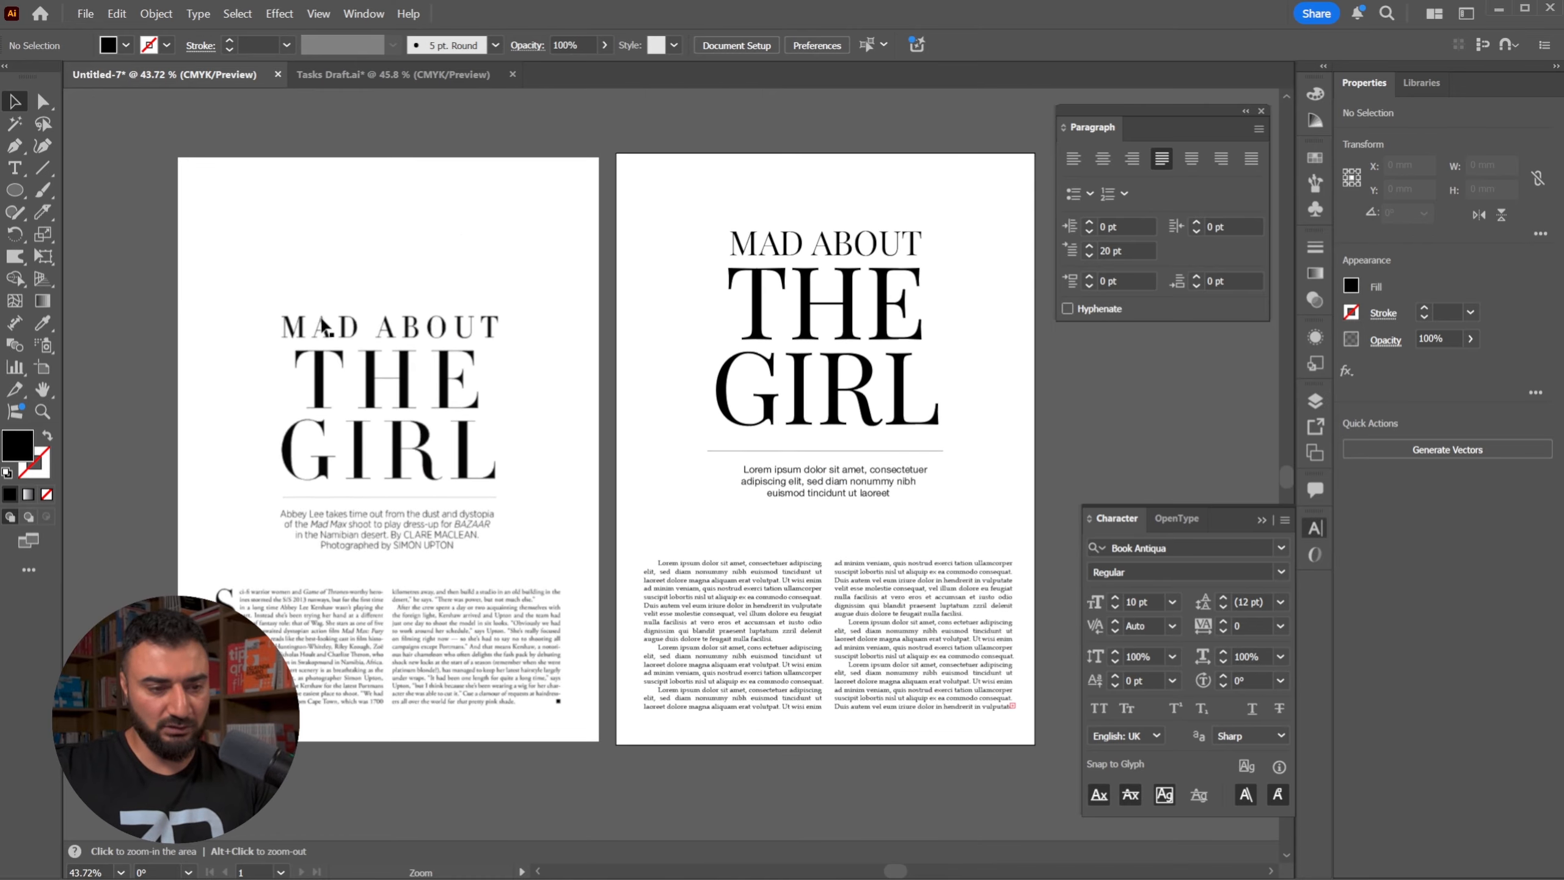
{"action": "left_click", "coordinate": [360, 316]}
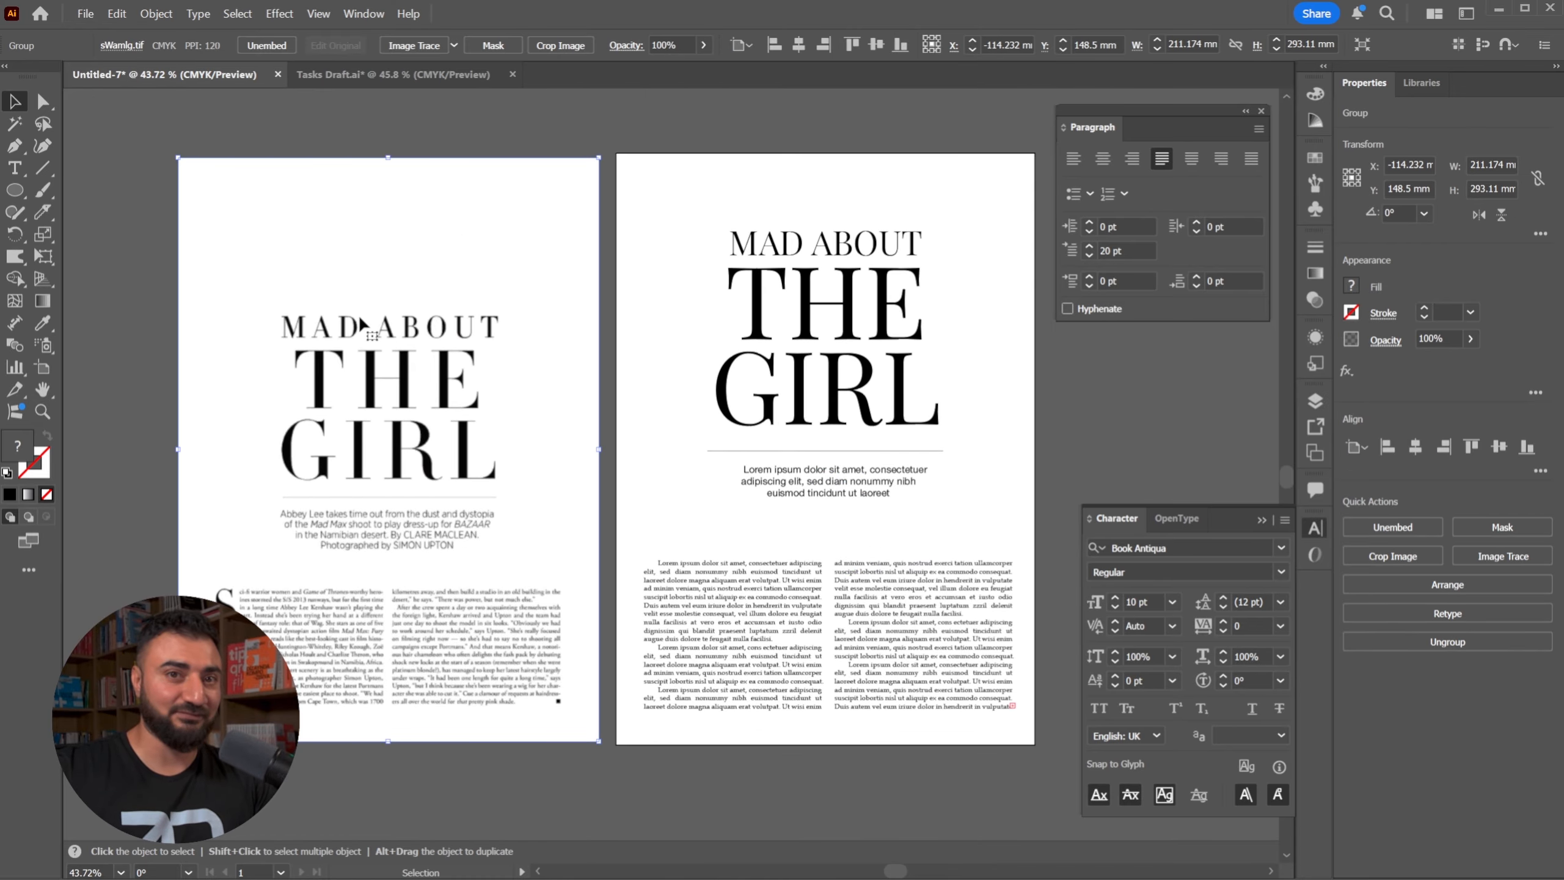
{"action": "key", "text": "z"}
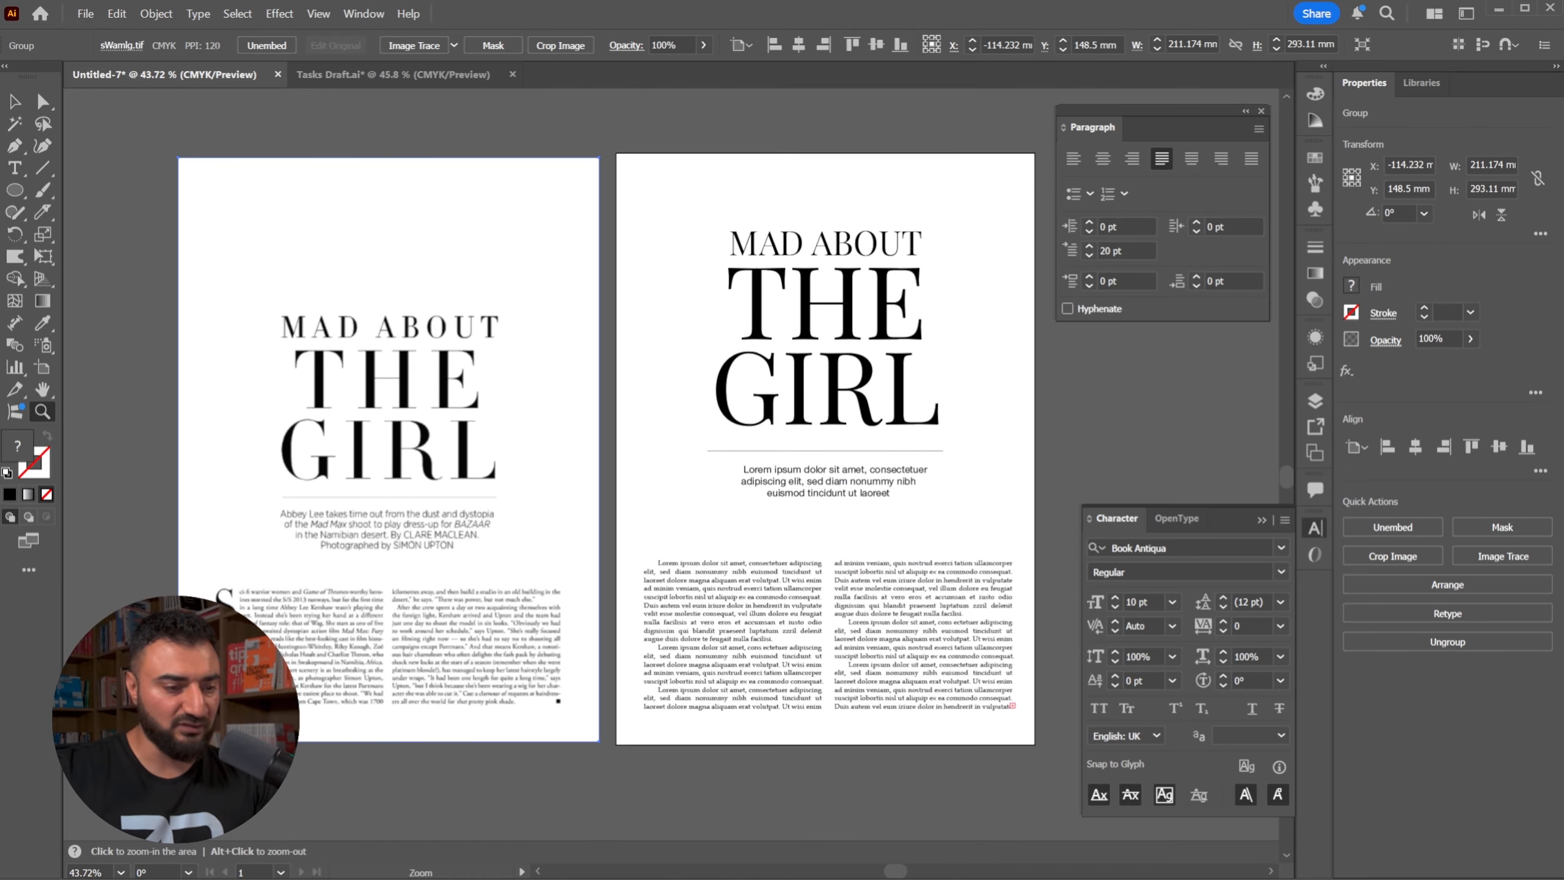
{"action": "left_click_drag", "start_coordinate": [205, 621], "coordinate": [271, 592]}
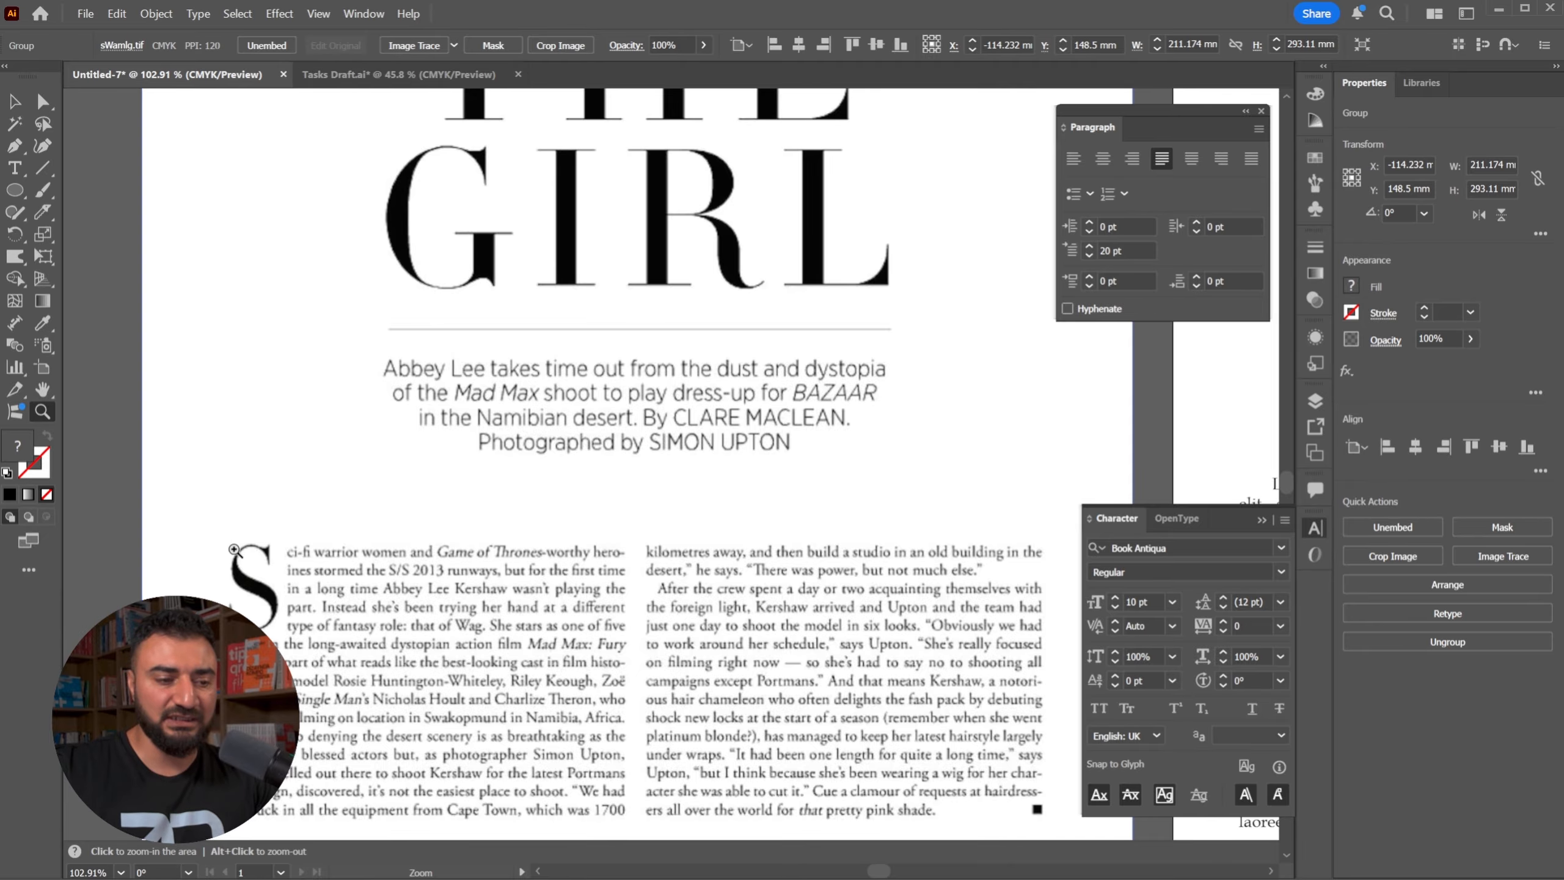
{"action": "left_click_drag", "start_coordinate": [840, 425], "coordinate": [663, 427]}
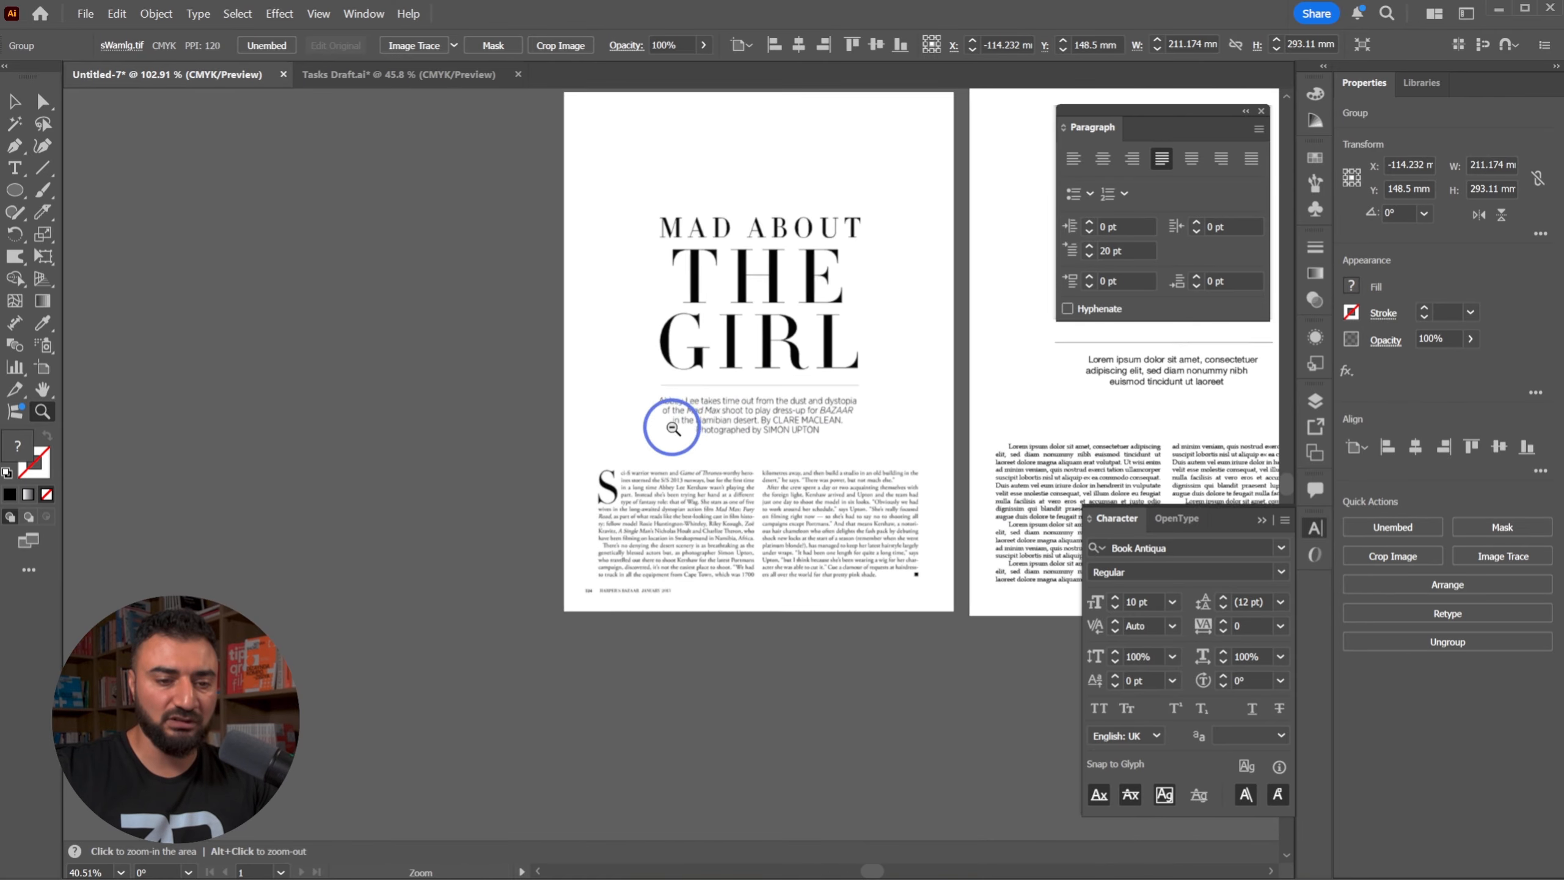
{"action": "key", "text": "space"}
{"action": "left_click_drag", "start_coordinate": [936, 427], "coordinate": [527, 504]}
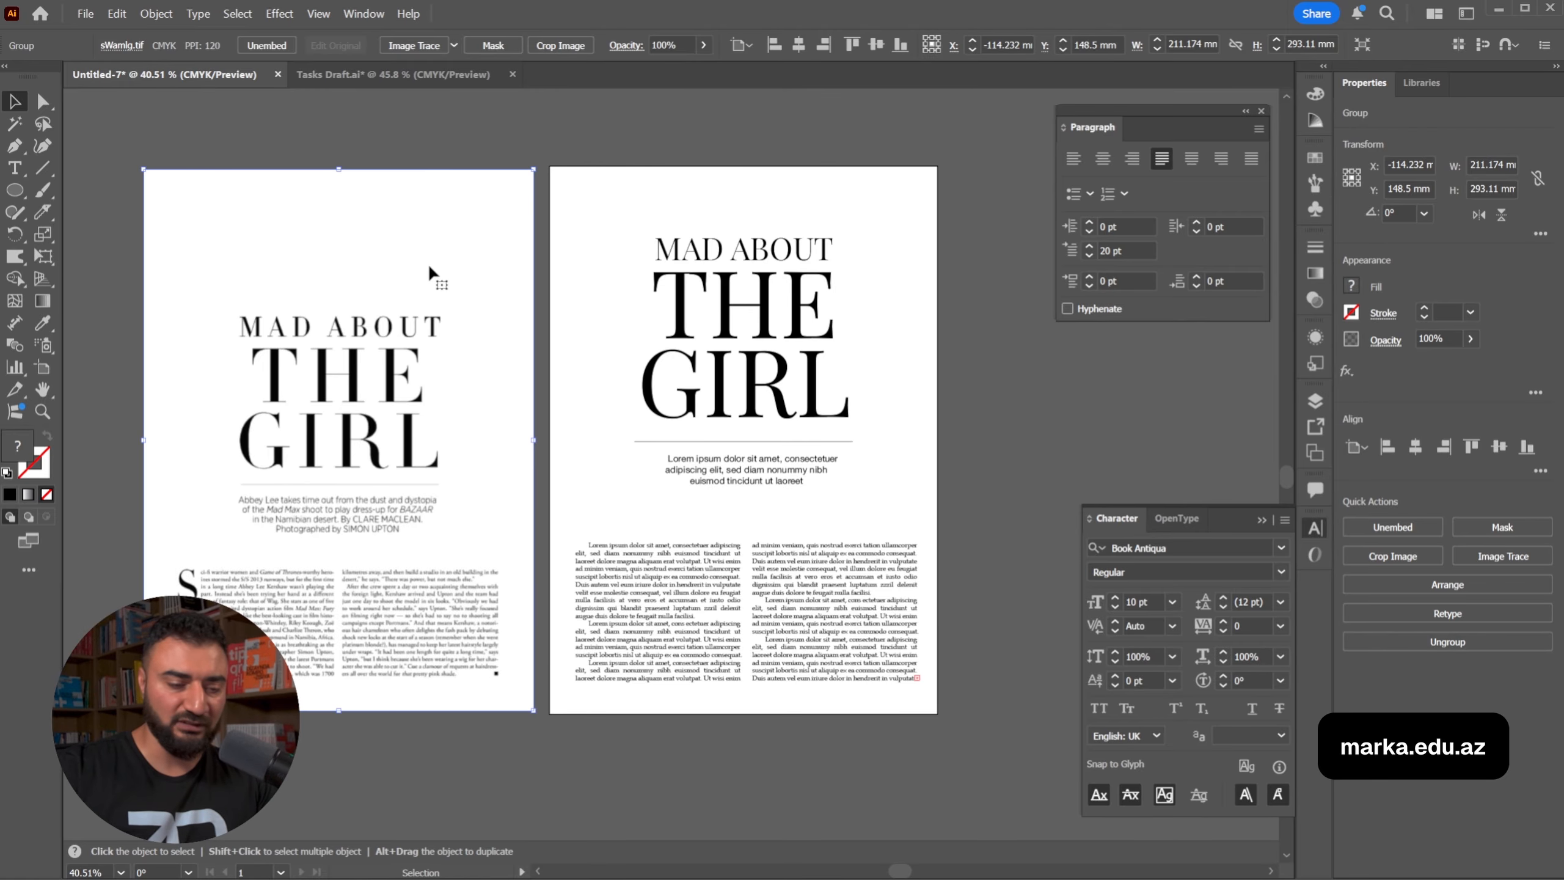
{"action": "key", "text": "Delete"}
Shrink the intro text frame below the rule so its height fits the three lines of text.
{"action": "key", "text": "z"}
{"action": "left_click_drag", "start_coordinate": [804, 438], "coordinate": [858, 467]}
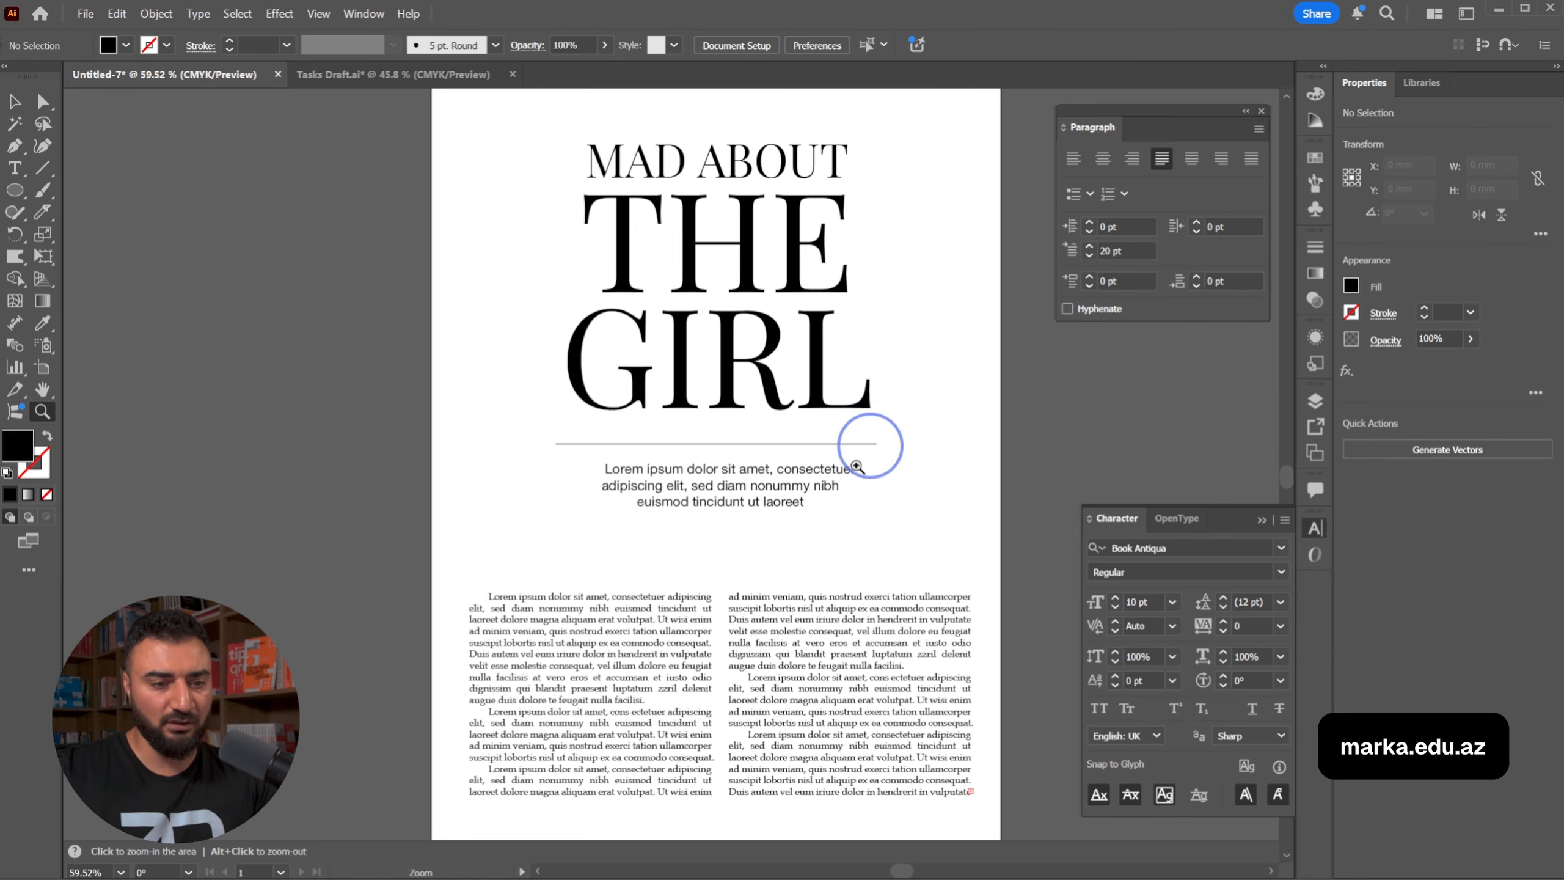
{"action": "left_click_drag", "start_coordinate": [894, 527], "coordinate": [842, 543]}
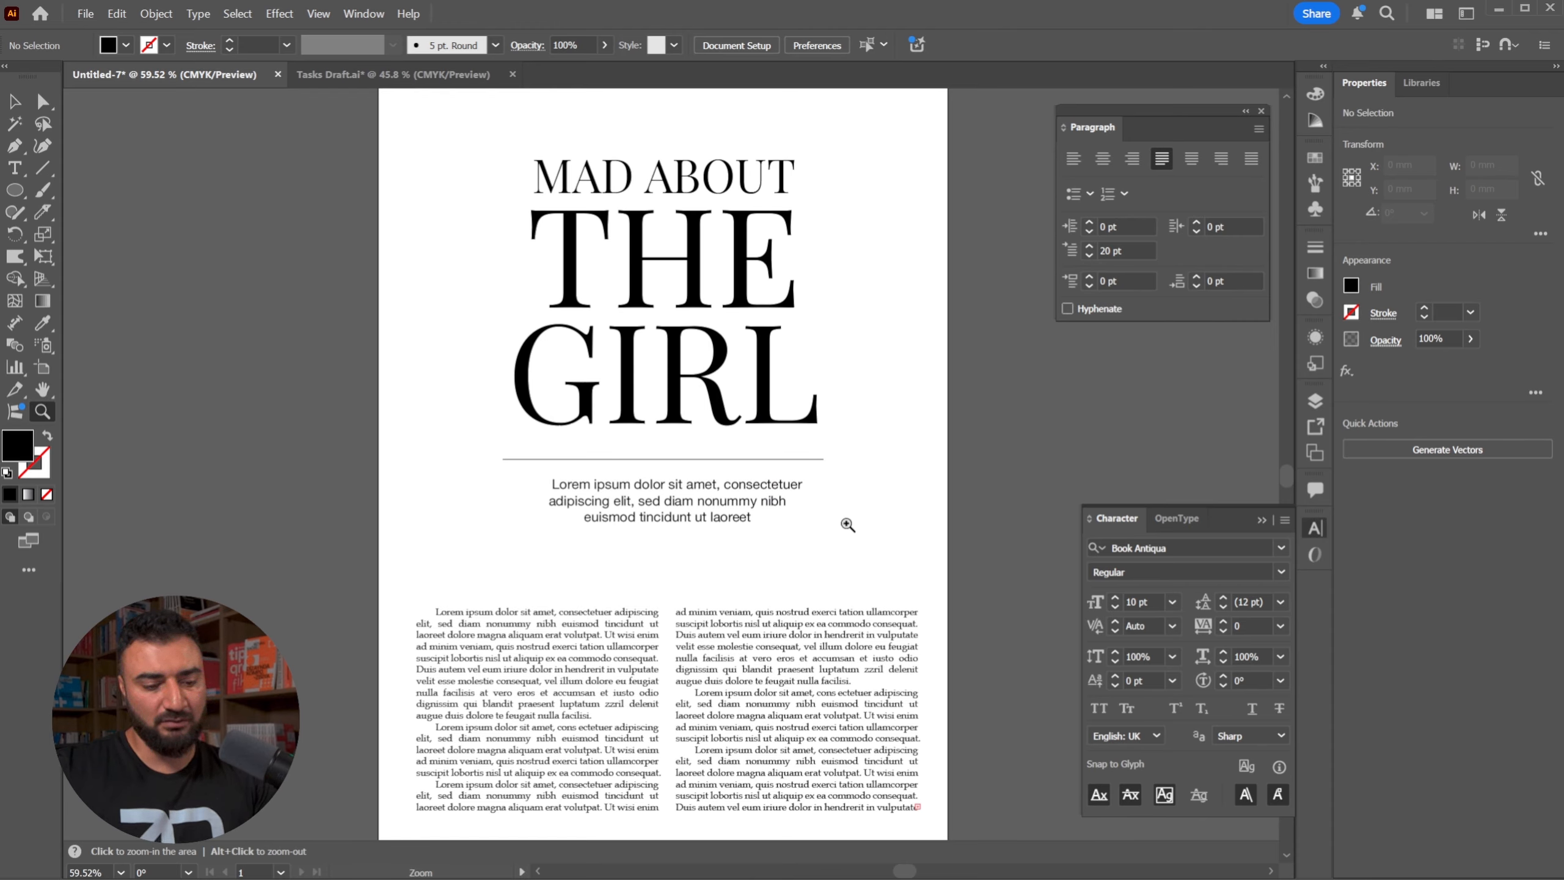
{"action": "key", "text": "v"}
{"action": "left_click", "coordinate": [718, 512]}
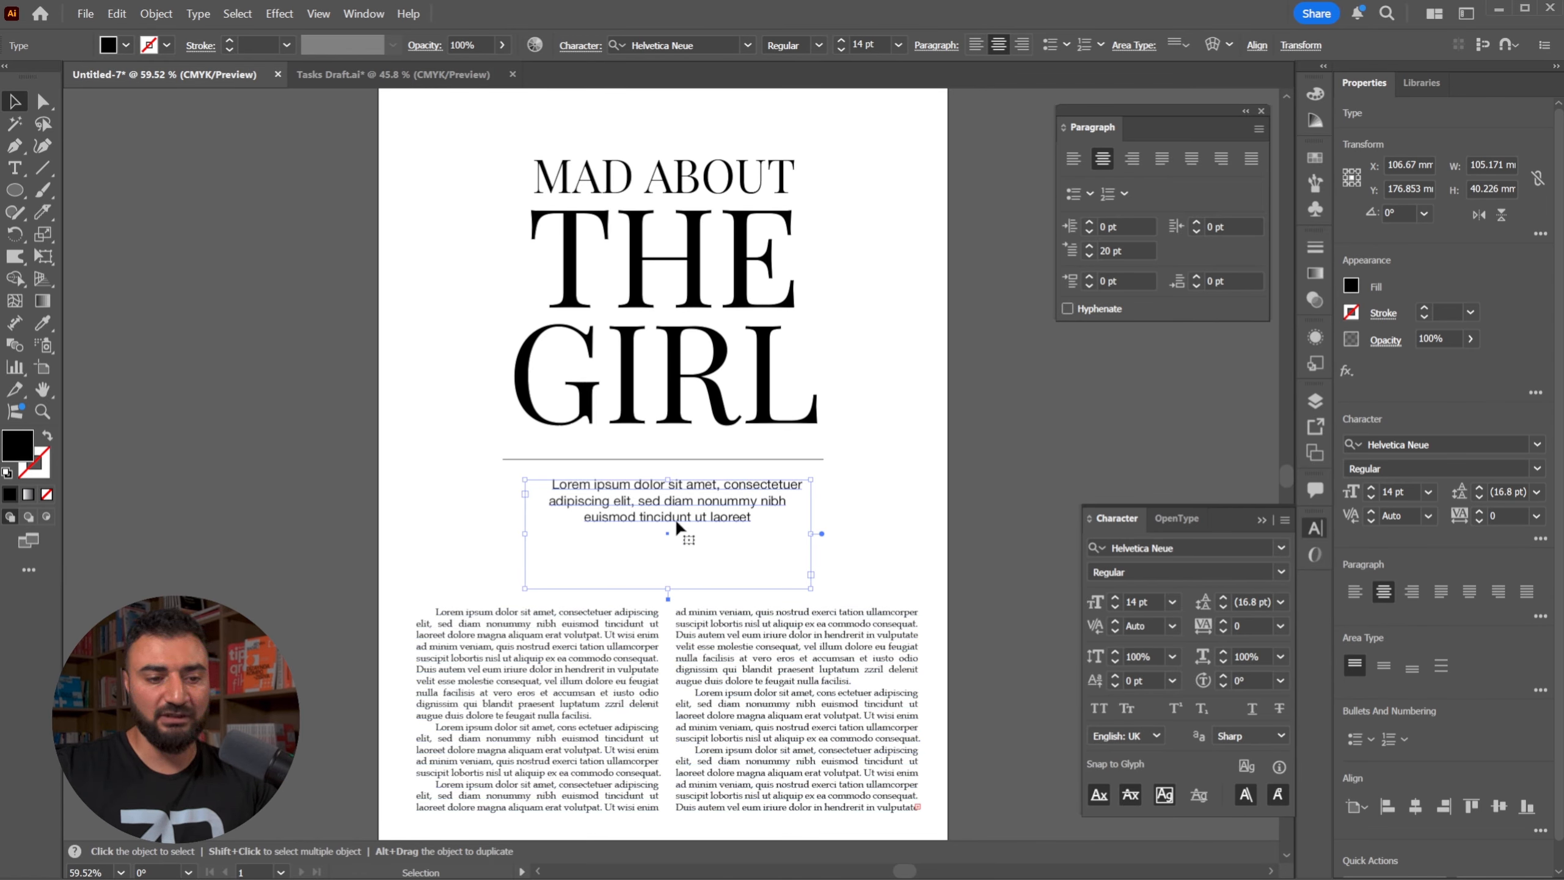
{"action": "double_click", "coordinate": [668, 598]}
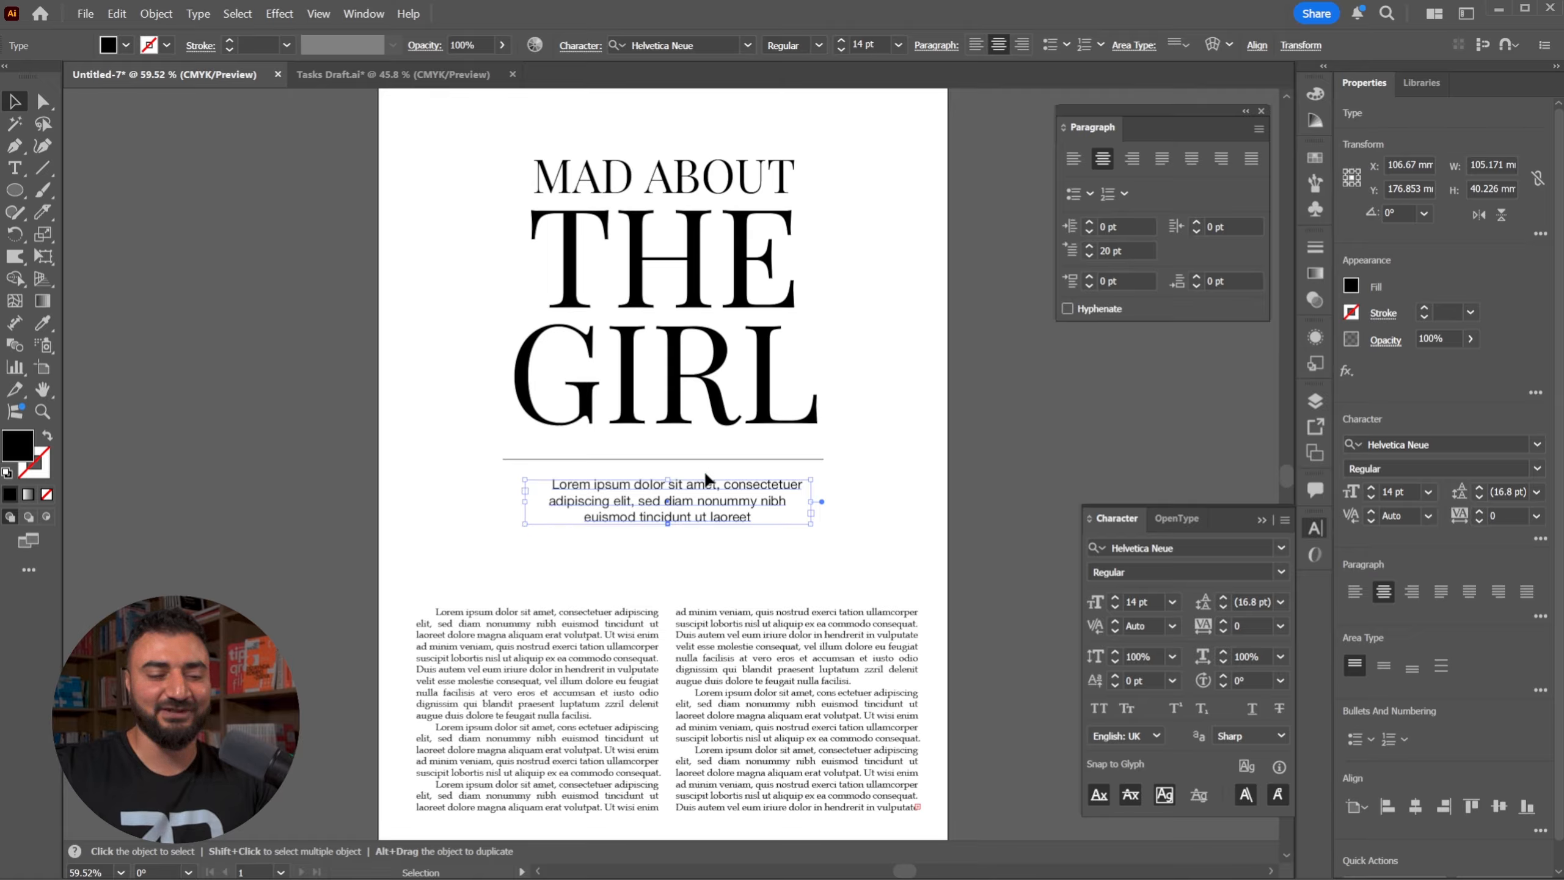
{"action": "left_click", "coordinate": [887, 447]}
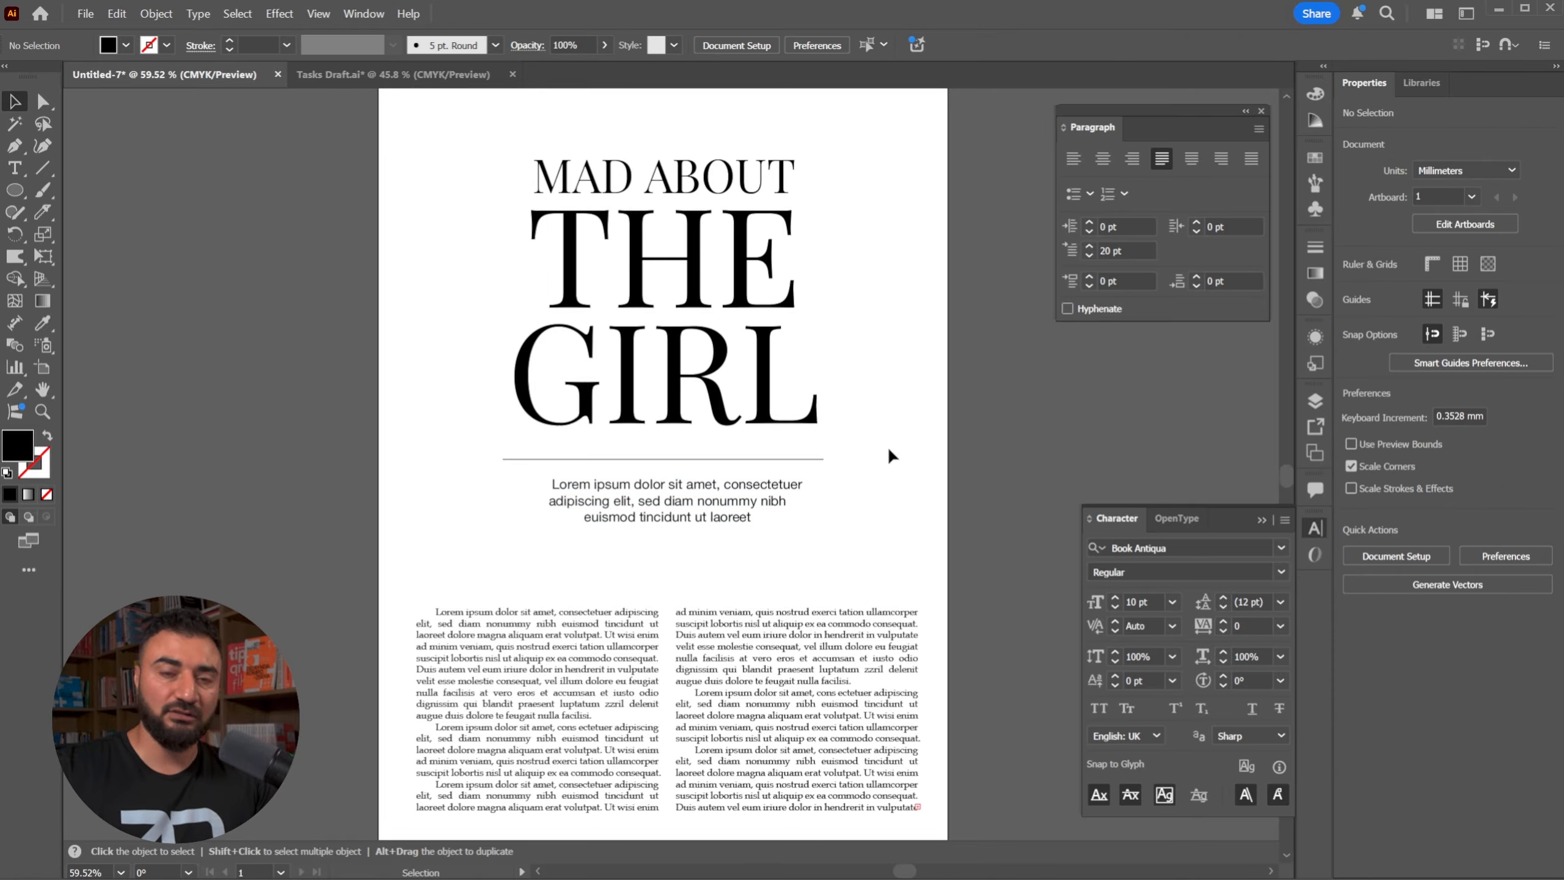